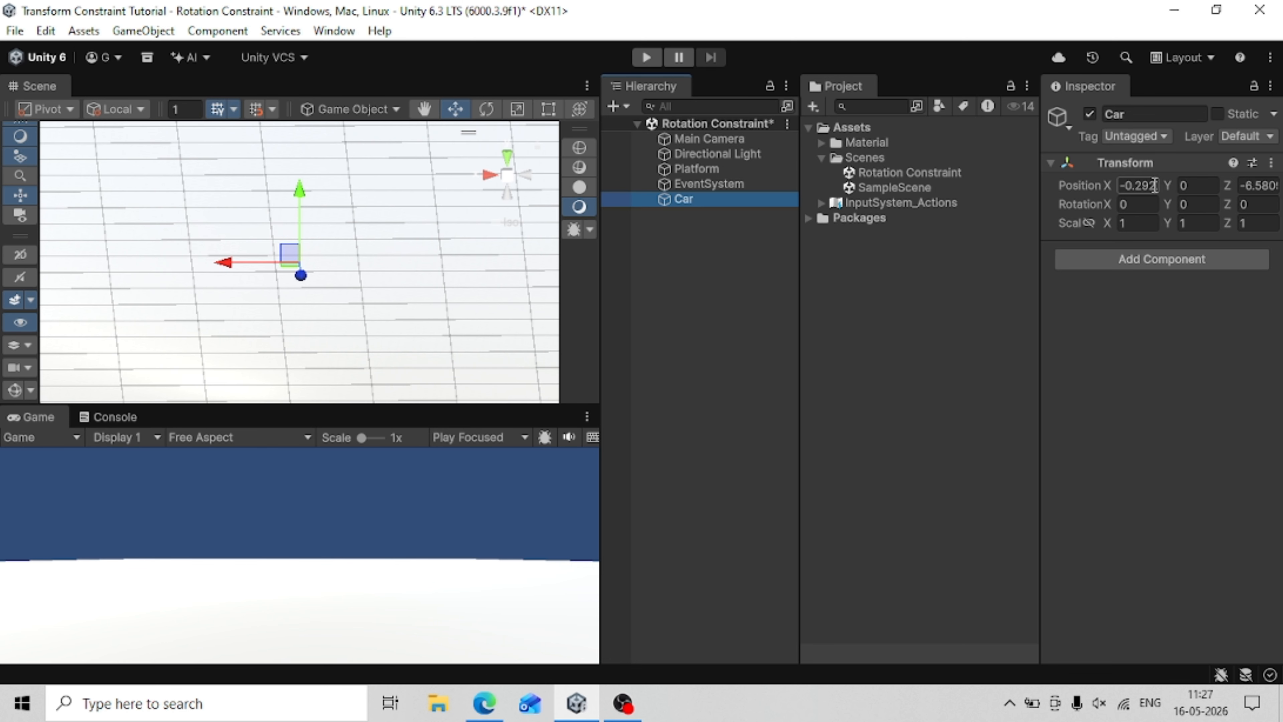
Set the Car object's X and Z position to 0.
{"action": "left_click", "coordinate": [1154, 185]}
{"action": "type", "text": "0"}
{"action": "key", "text": "Tab"}
{"action": "key", "text": "Tab"}
{"action": "type", "text": "0"}
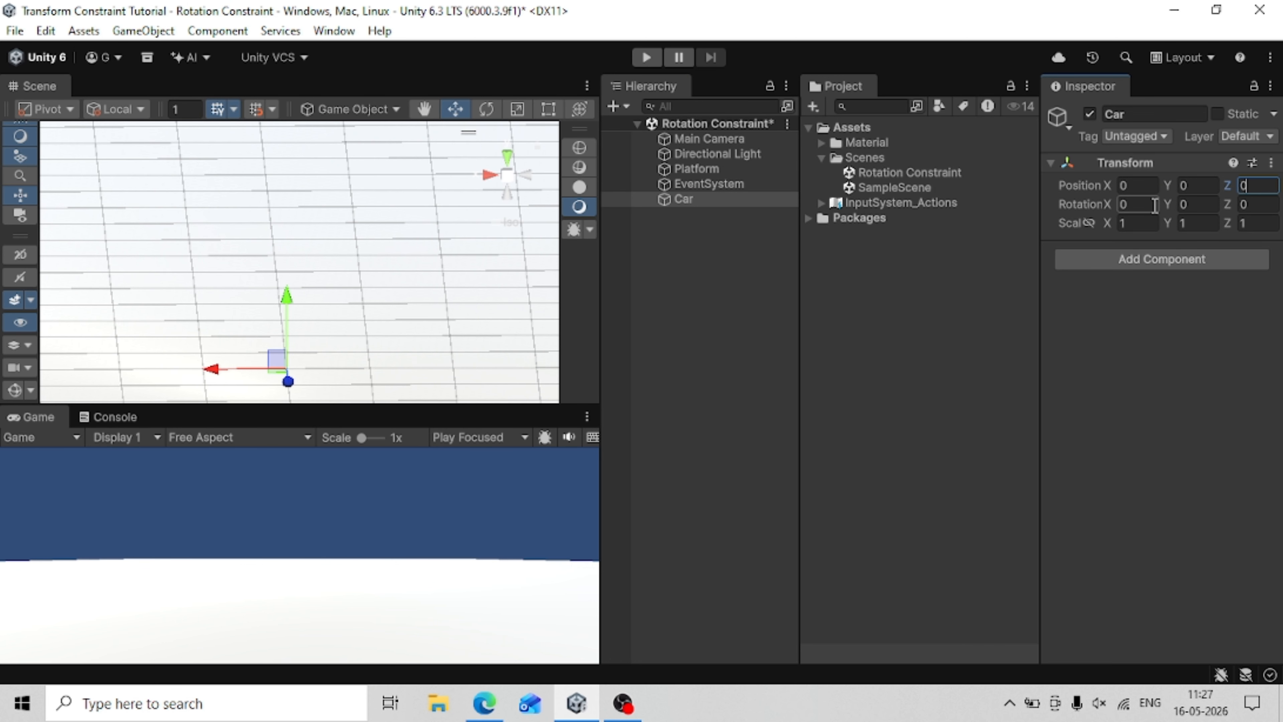
{"action": "scroll", "coordinate": [278, 289], "scroll_direction": "down", "scroll_amount": 2}
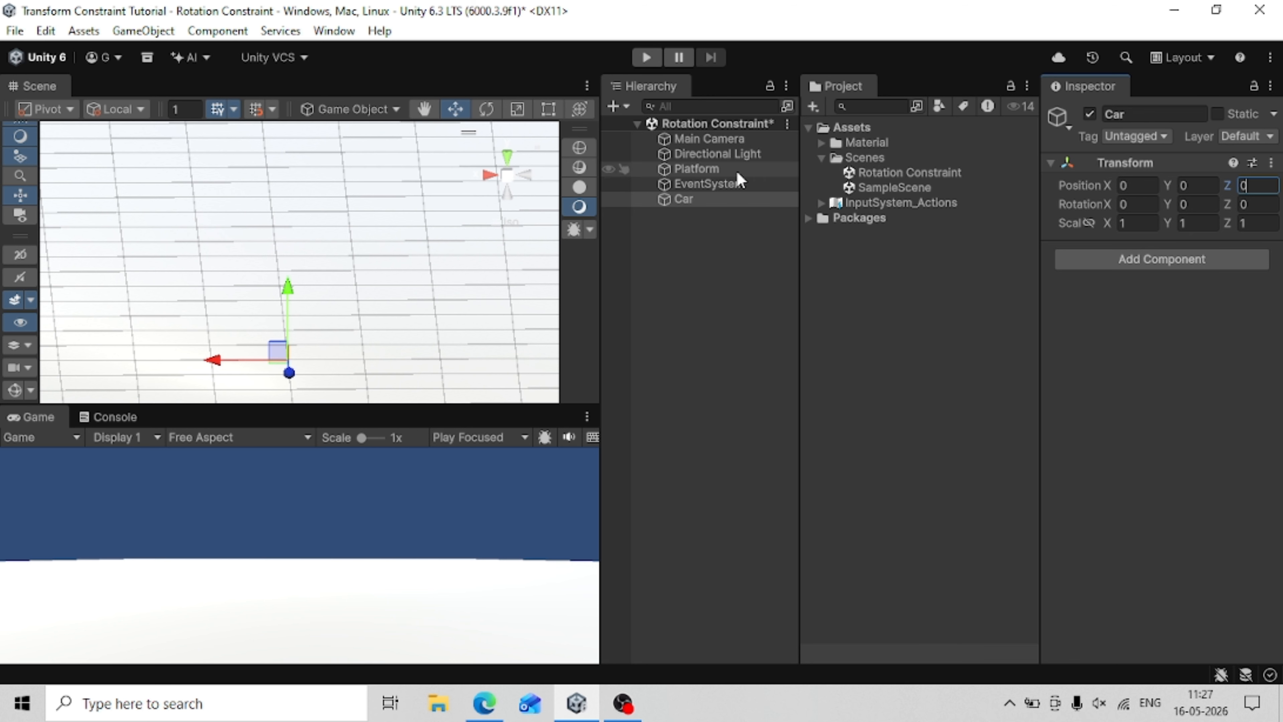
Create a 3D cube at the root of the scene and name it CarBody.
{"action": "right_click", "coordinate": [703, 199]}
{"action": "right_click", "coordinate": [727, 218]}
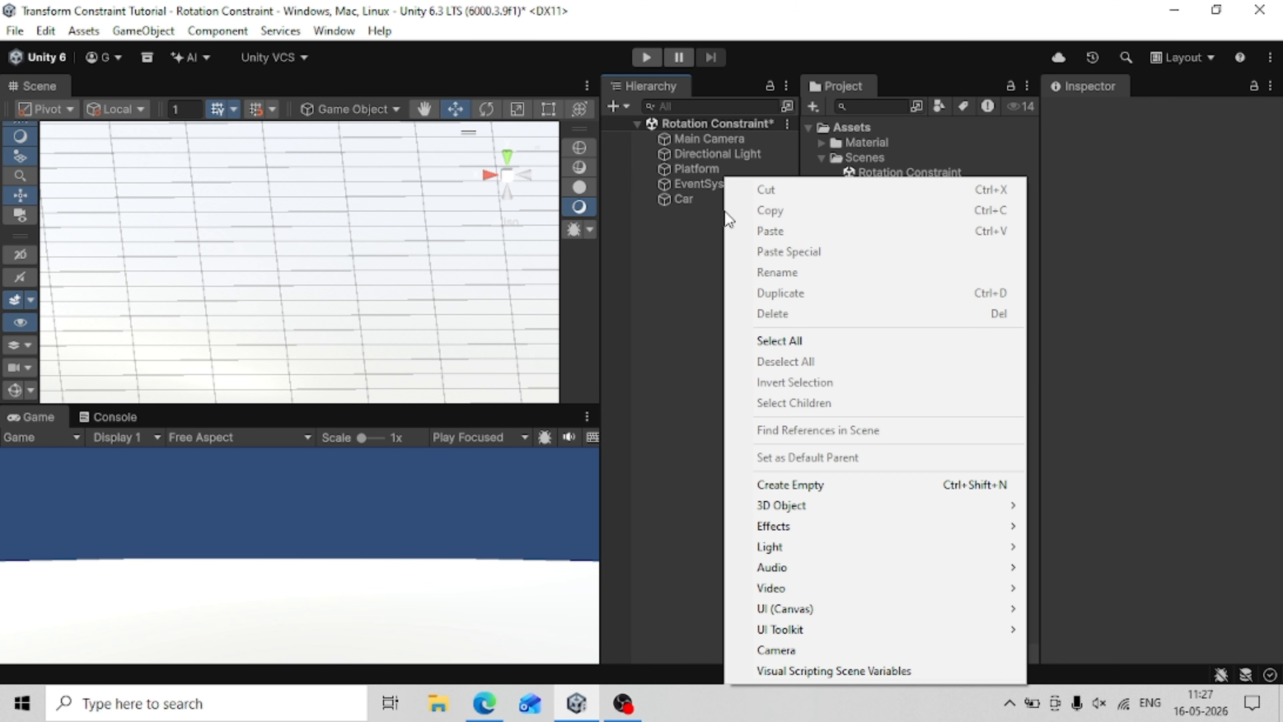
{"action": "mouse_move", "coordinate": [763, 507]}
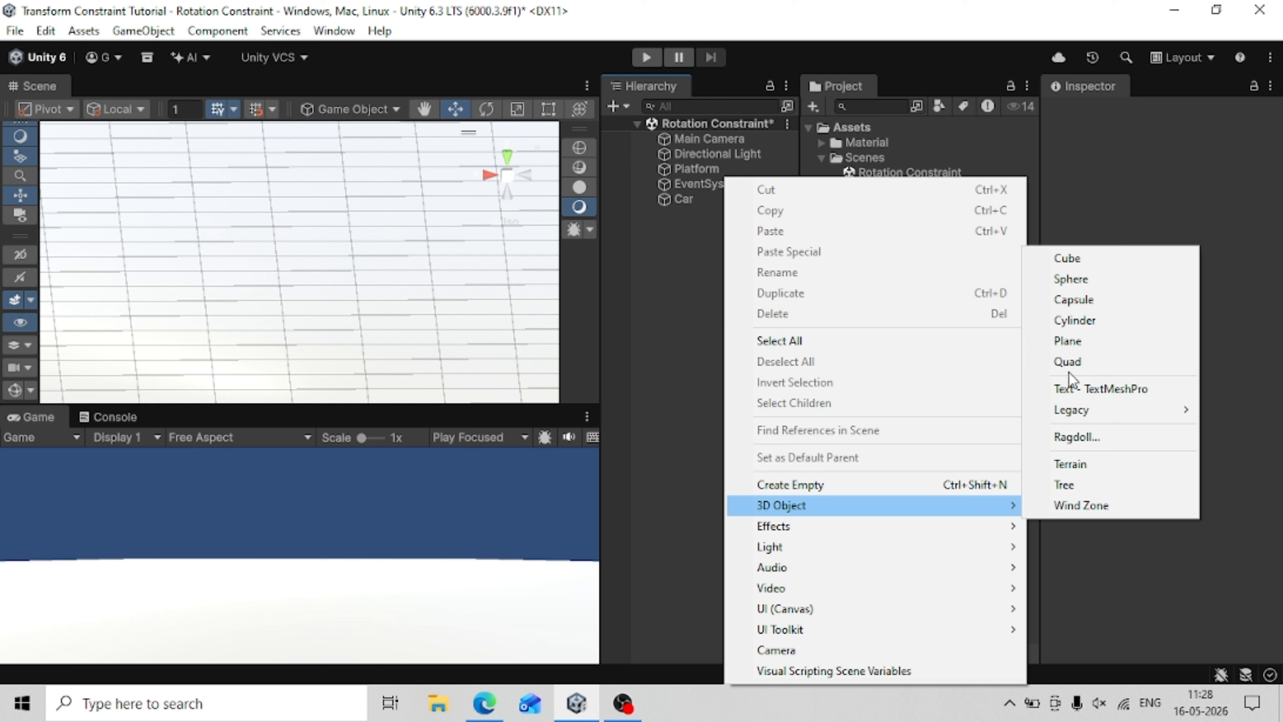
{"action": "left_click", "coordinate": [1067, 258]}
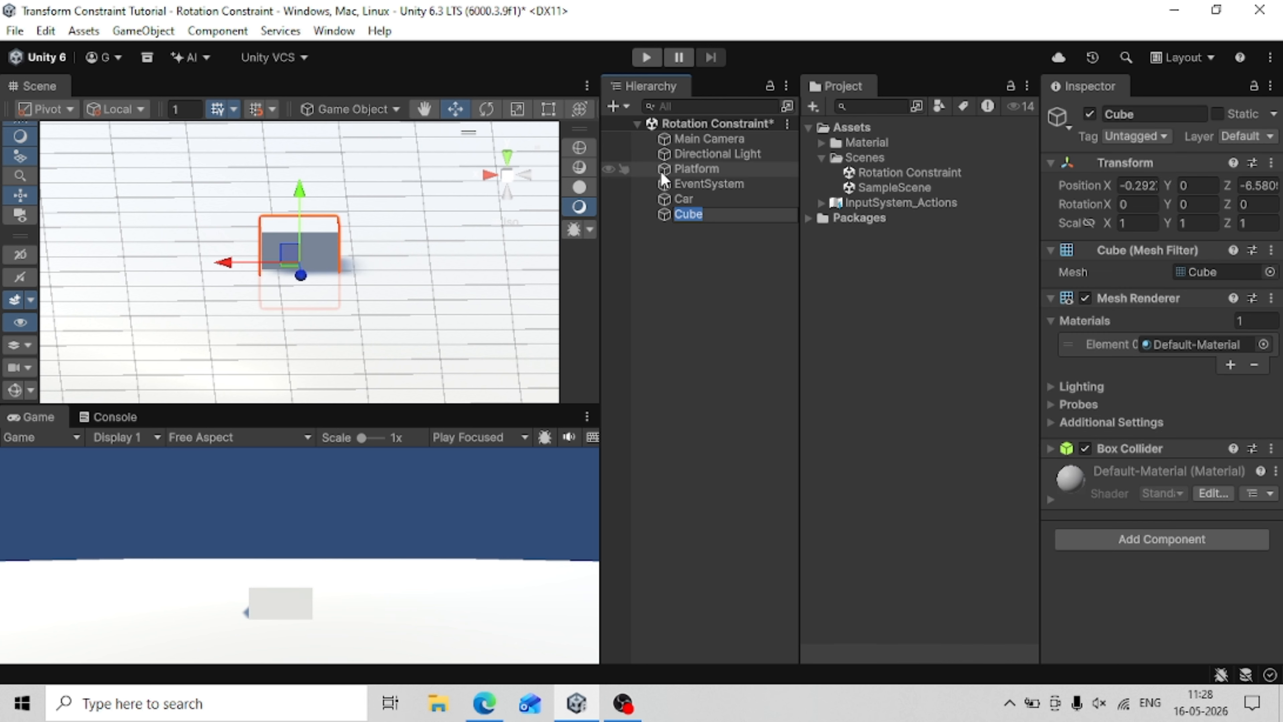
{"action": "key", "text": "BackSpace"}
{"action": "type", "text": "CarBody"}
{"action": "key", "text": "Return"}
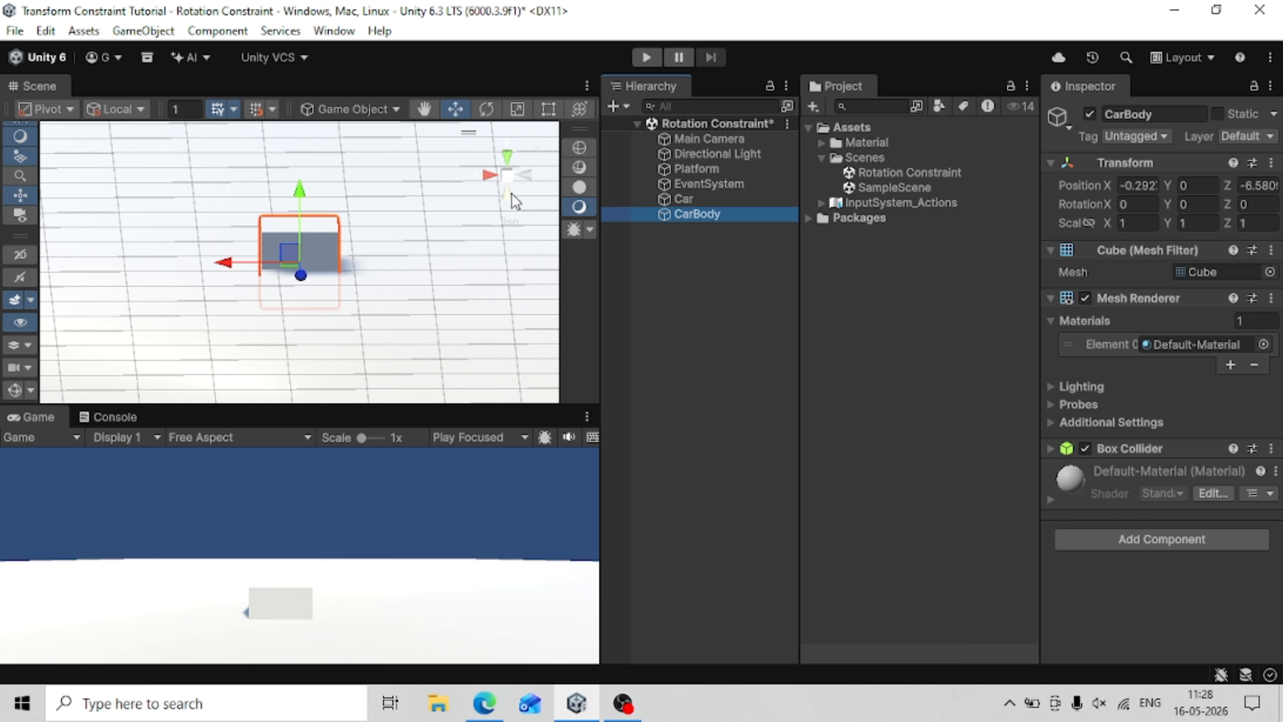
Create an empty parent for CarBody and name it CarBodyParent.
{"action": "left_click", "coordinate": [530, 171]}
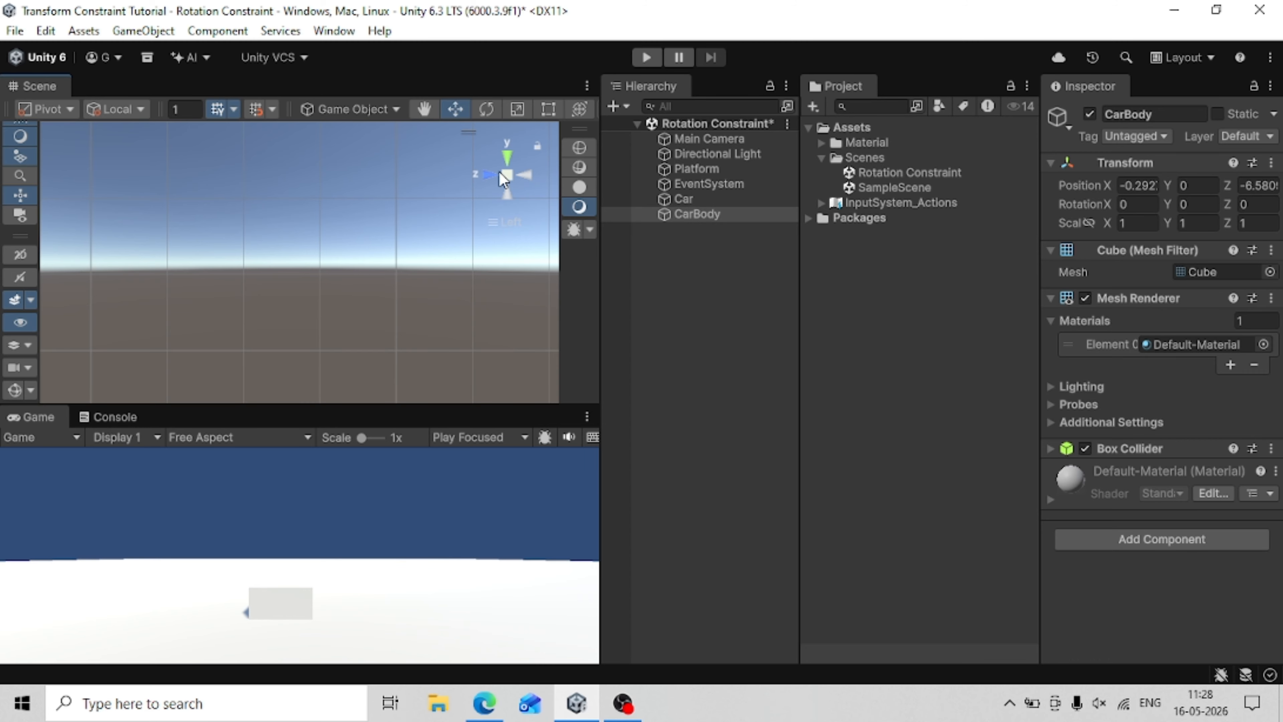
{"action": "left_click", "coordinate": [490, 174]}
{"action": "right_click", "coordinate": [679, 219]}
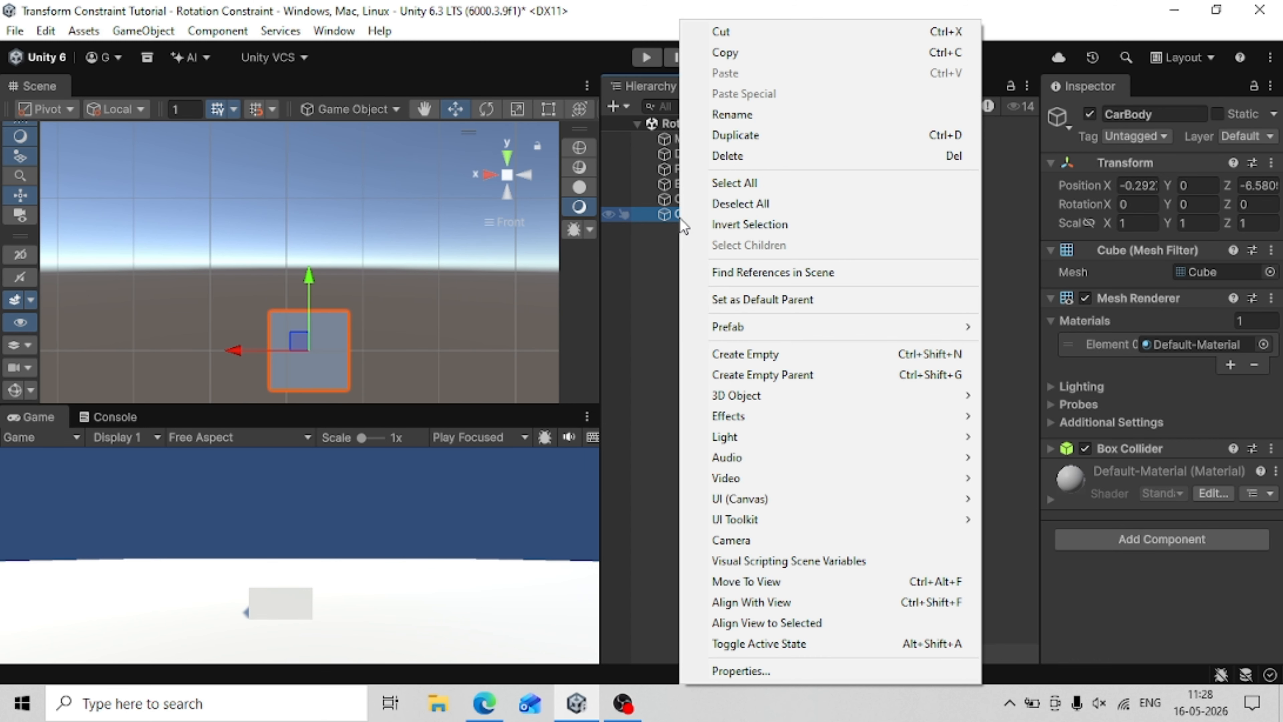
{"action": "left_click", "coordinate": [751, 375]}
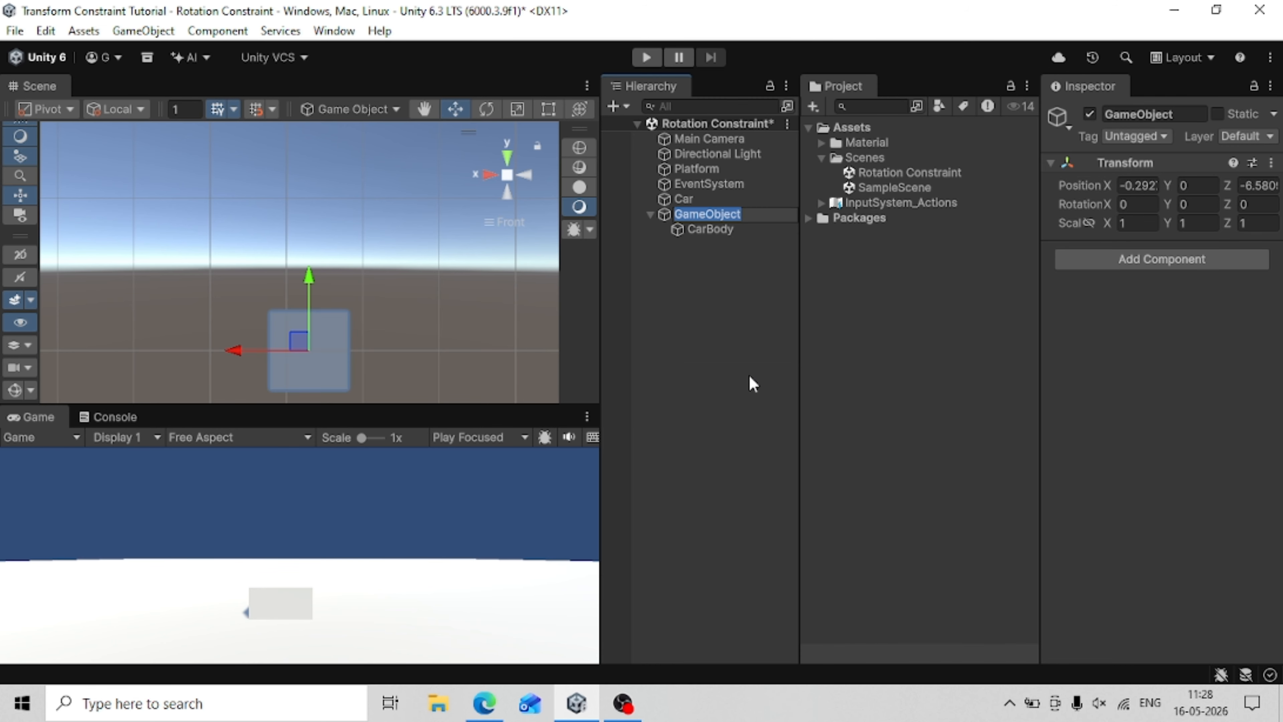
{"action": "type", "text": "Car"}
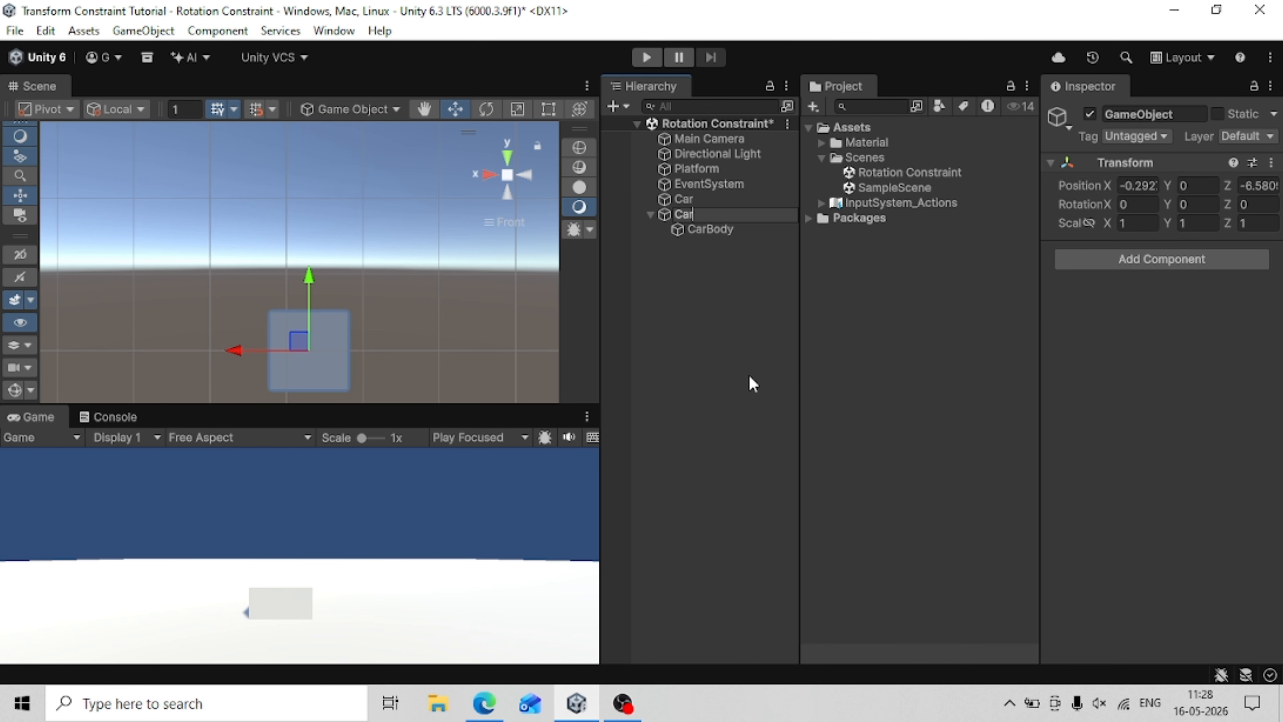
{"action": "type", "text": "BodyParent"}
{"action": "key", "text": "Return"}
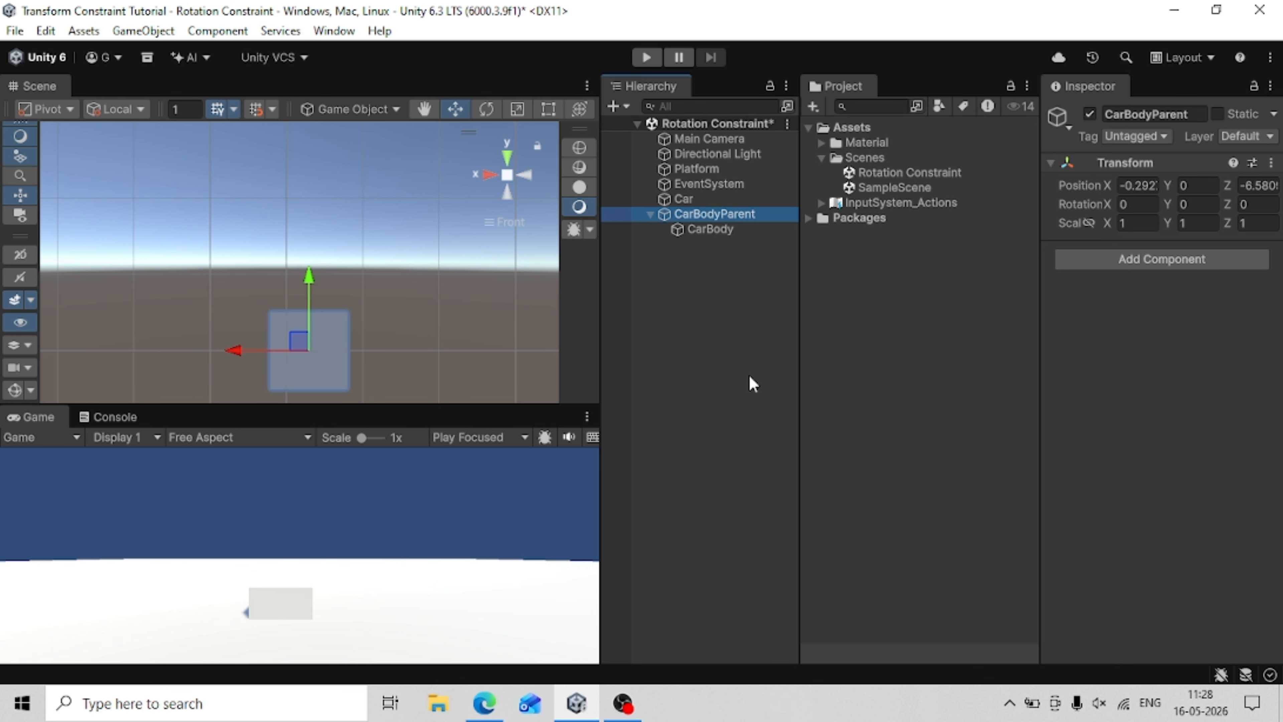
Set CarBodyParent's X and Z position to 0.
{"action": "left_click", "coordinate": [1139, 186]}
{"action": "type", "text": "0"}
{"action": "key", "text": "Tab"}
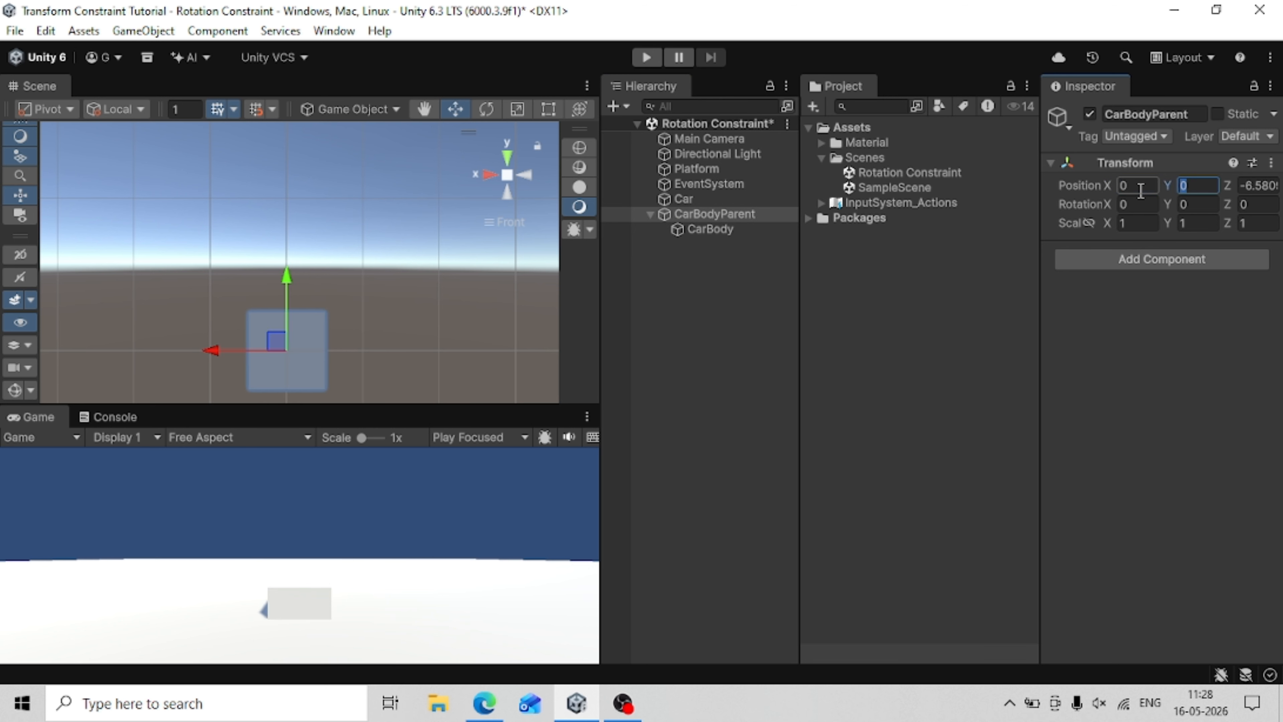
{"action": "key", "text": "Tab"}
{"action": "type", "text": "0"}
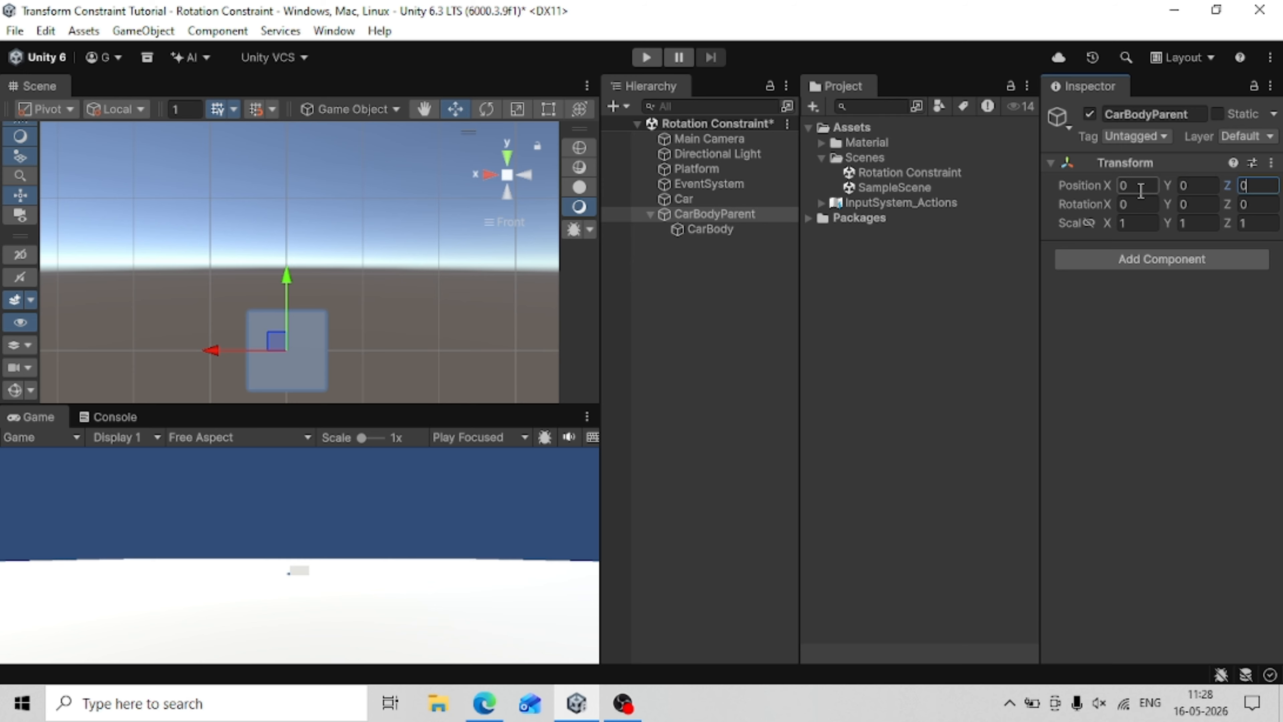
Remove the Box Collider component from CarBody.
{"action": "left_click", "coordinate": [718, 228]}
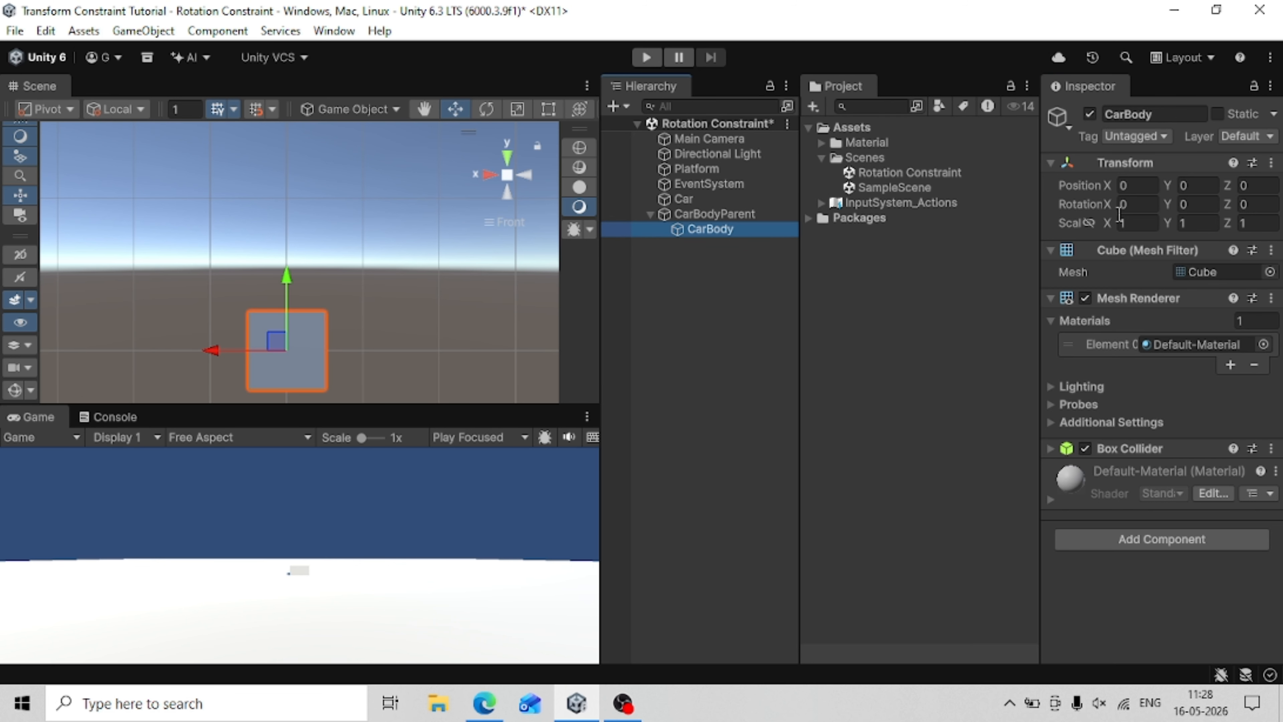
{"action": "left_click", "coordinate": [1260, 450]}
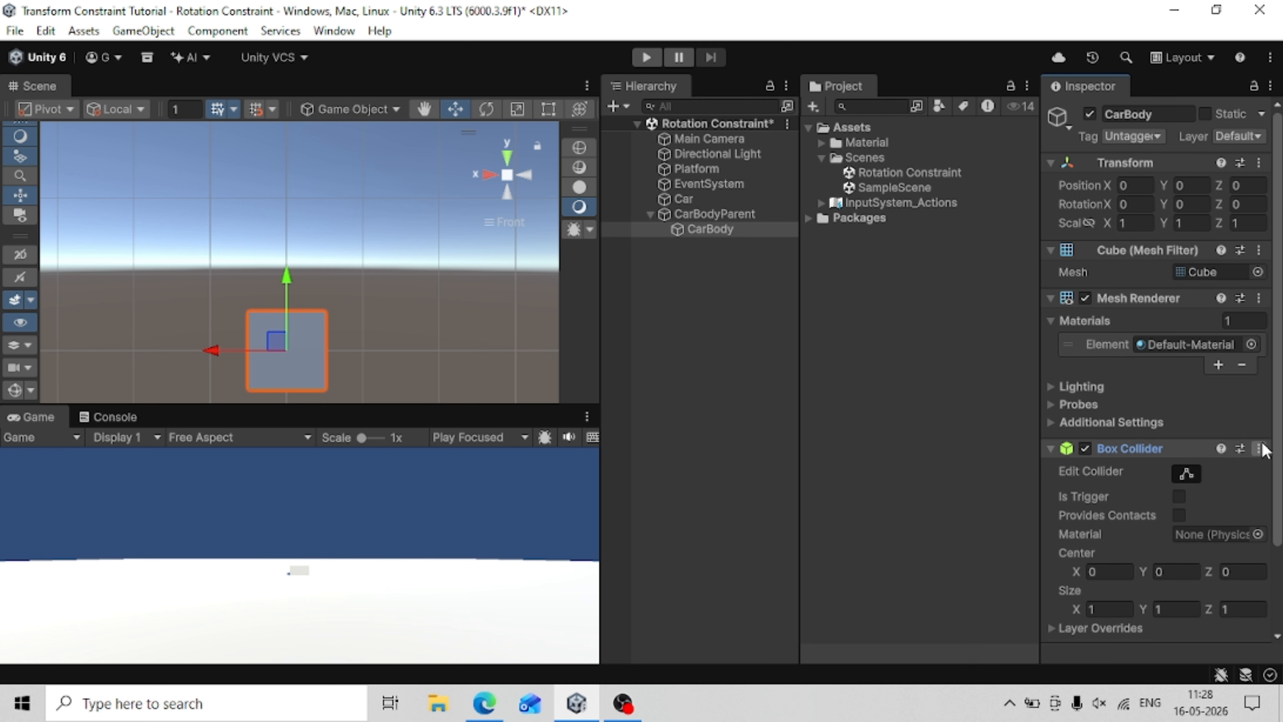
{"action": "left_click", "coordinate": [1258, 448]}
{"action": "left_click", "coordinate": [1224, 496]}
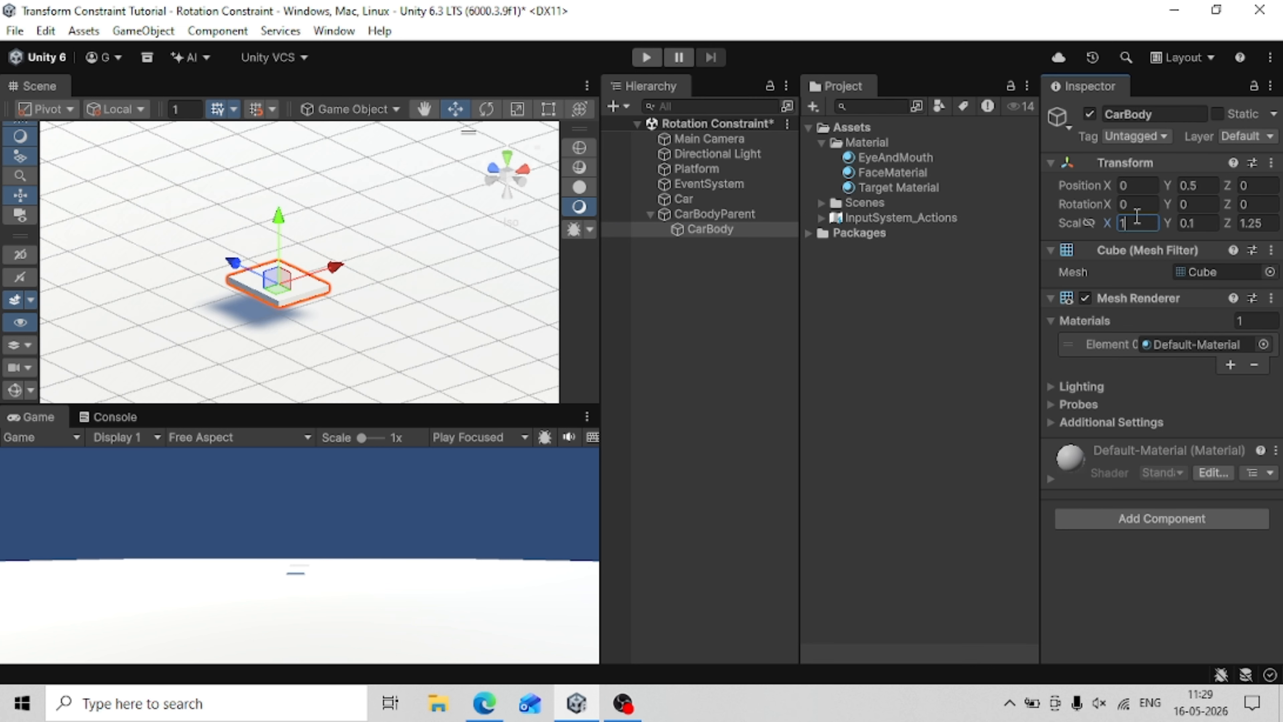
Set CarBody's scale to 1 on X and 1.5 on Z.
{"action": "key", "text": "BackSpace"}
{"action": "type", "text": "1.25"}
{"action": "key", "text": "BackSpace"}
{"action": "key", "text": "BackSpace"}
{"action": "key", "text": "BackSpace"}
{"action": "key", "text": "Tab"}
{"action": "key", "text": "Tab"}
{"action": "type", "text": "1"}
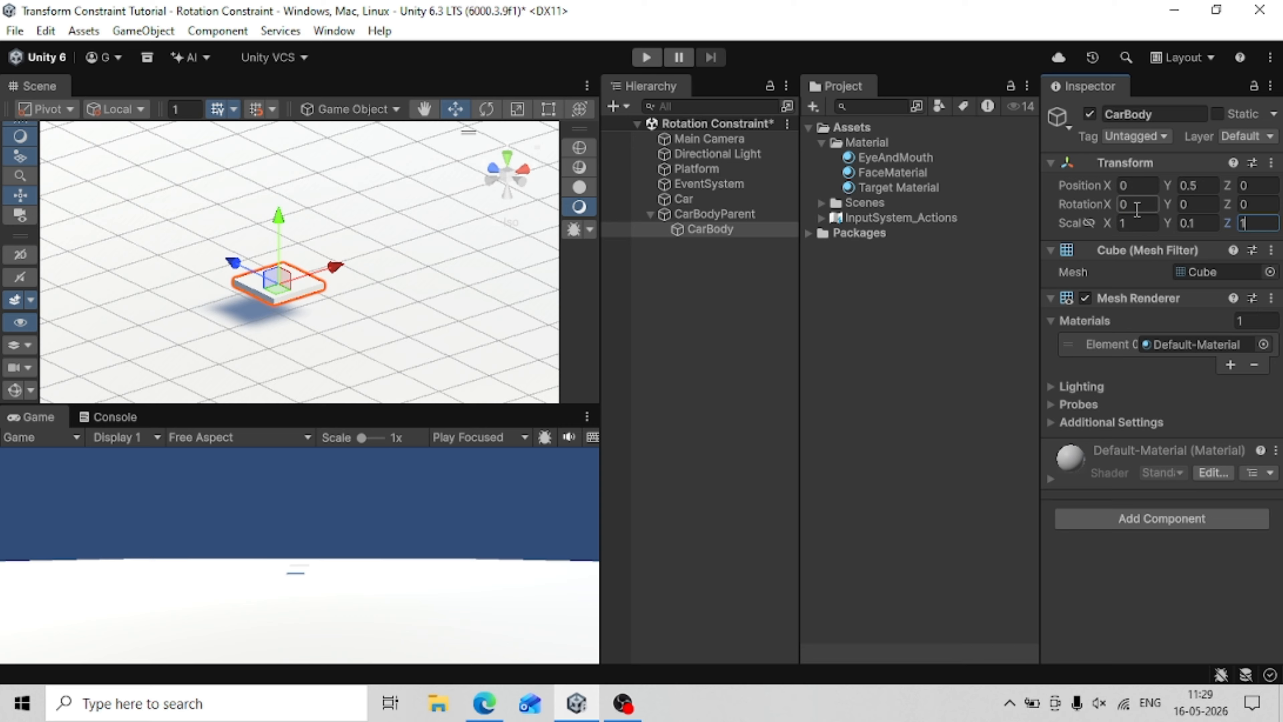
{"action": "type", "text": ".5"}
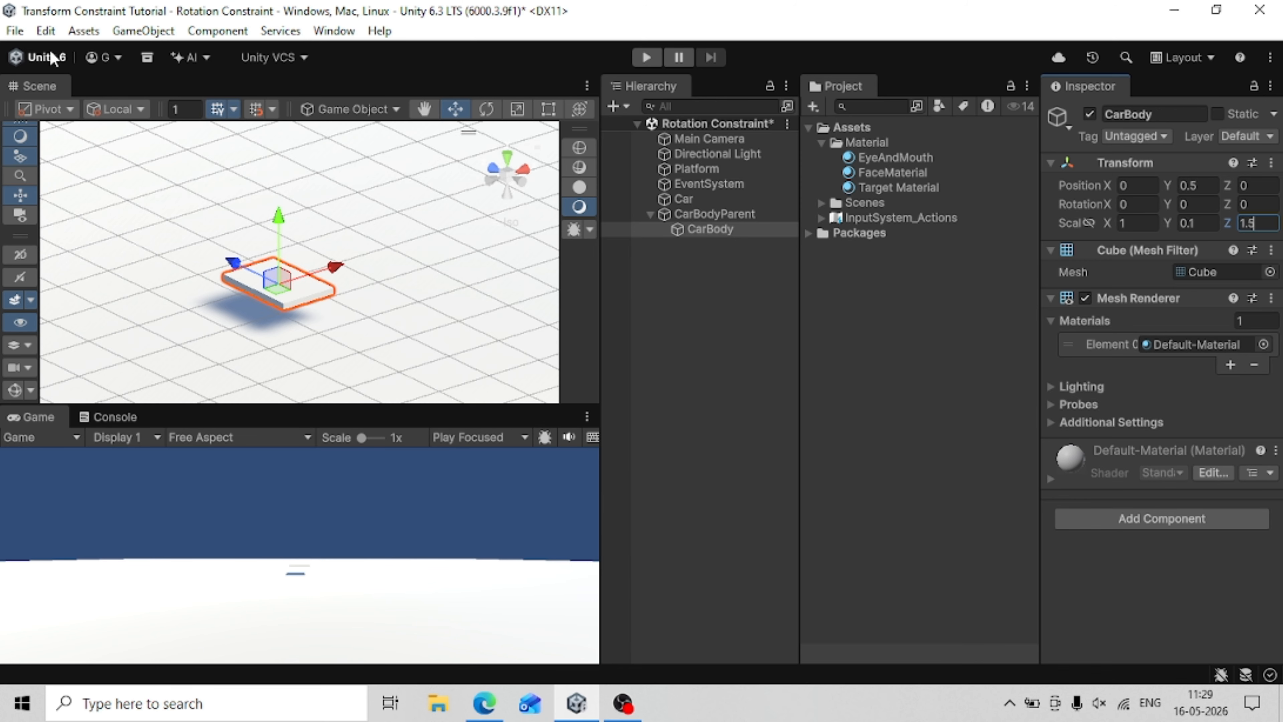
Create a 3D cube as a child of CarBodyParent and name it SteeringWheelAttacher.
{"action": "right_click", "coordinate": [686, 230]}
{"action": "left_click", "coordinate": [670, 213]}
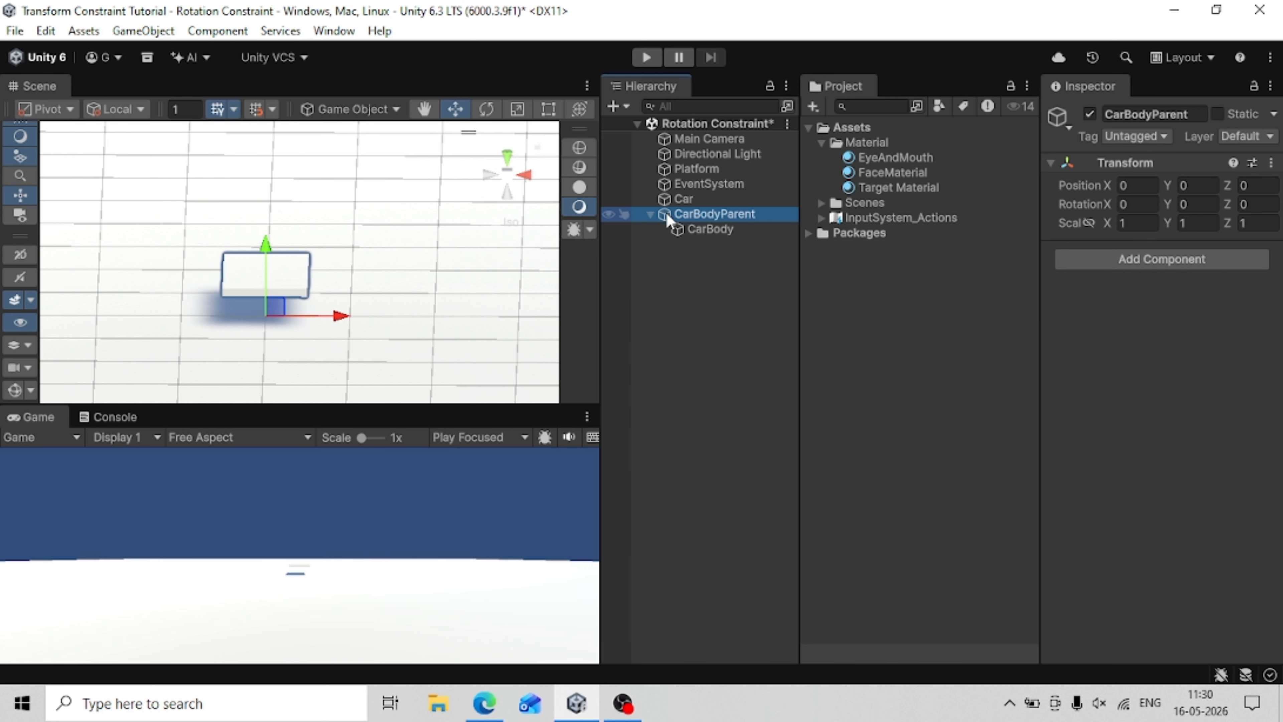
{"action": "right_click", "coordinate": [668, 214]}
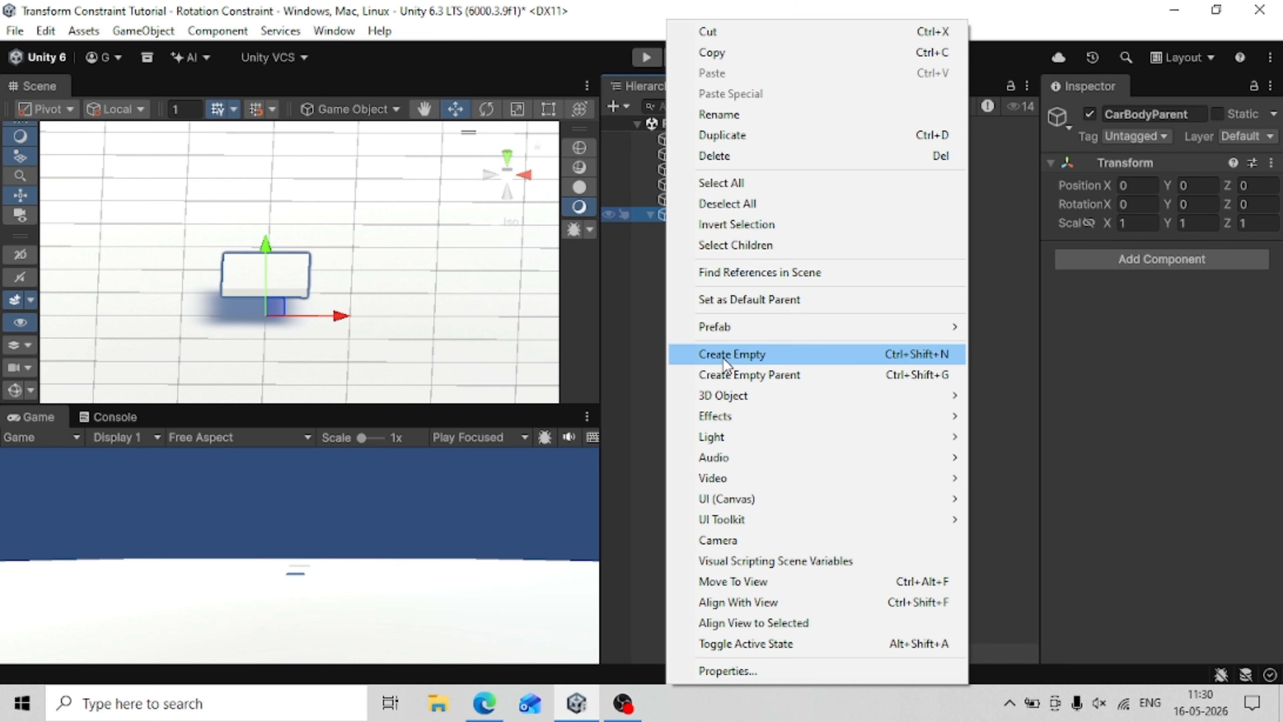
{"action": "mouse_move", "coordinate": [745, 395]}
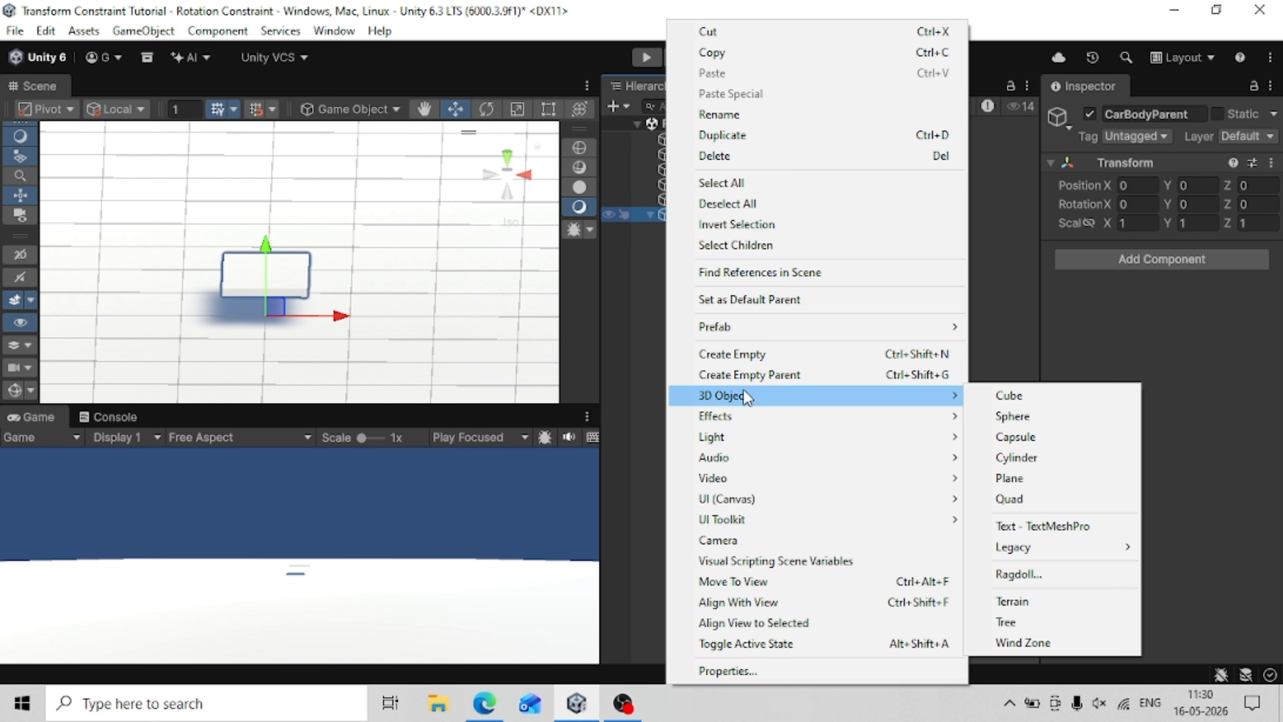
{"action": "left_click", "coordinate": [1043, 397]}
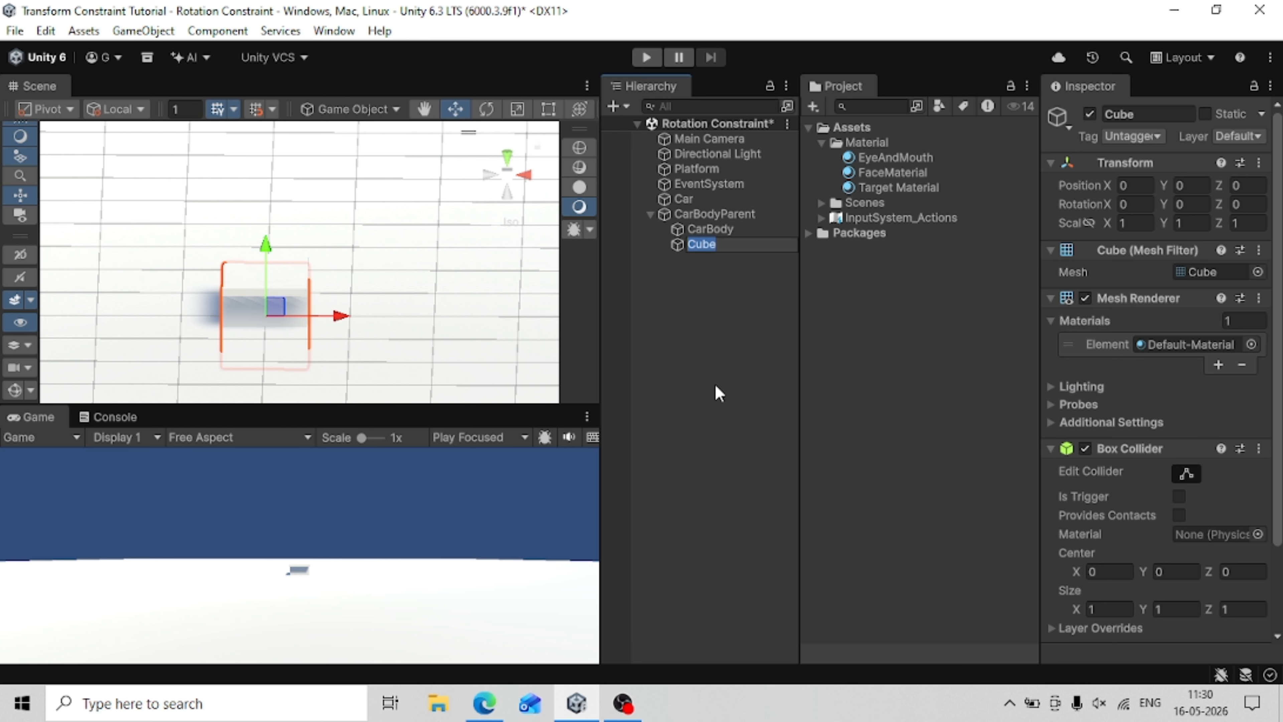
{"action": "type", "text": "SteeringWheel"}
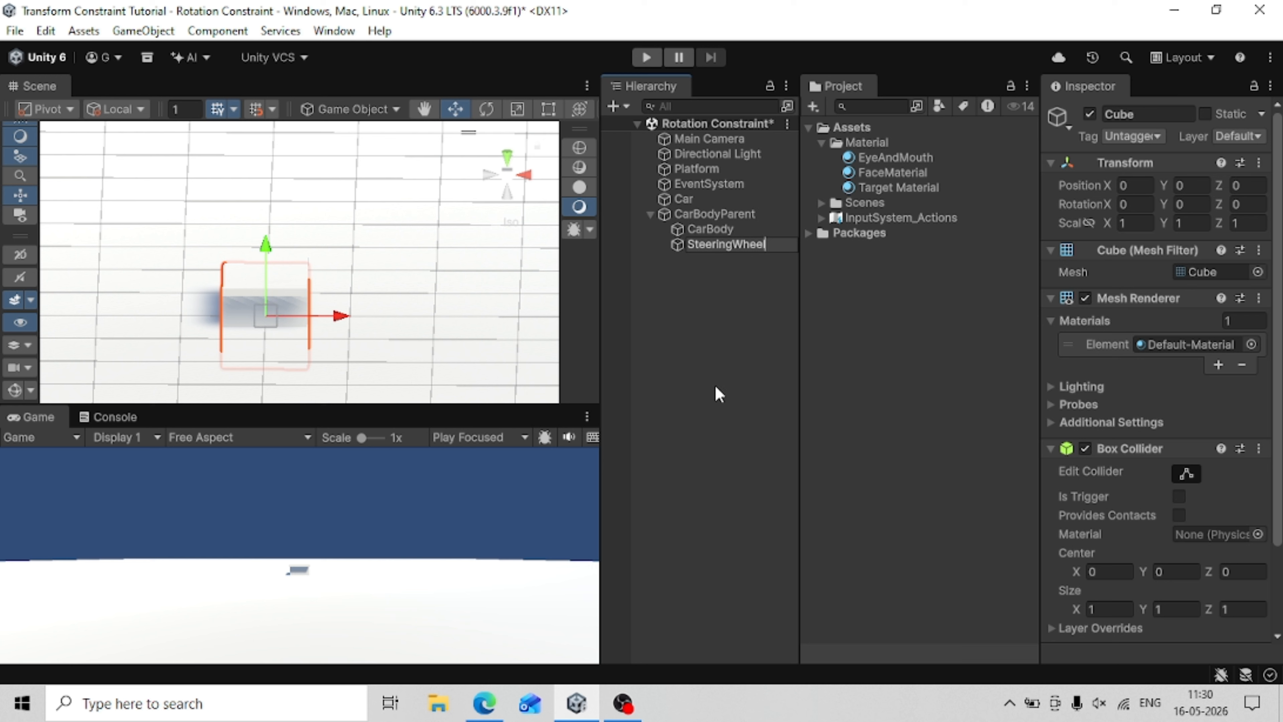
{"action": "type", "text": "P"}
{"action": "key", "text": "BackSpace"}
{"action": "type", "text": "Attacher"}
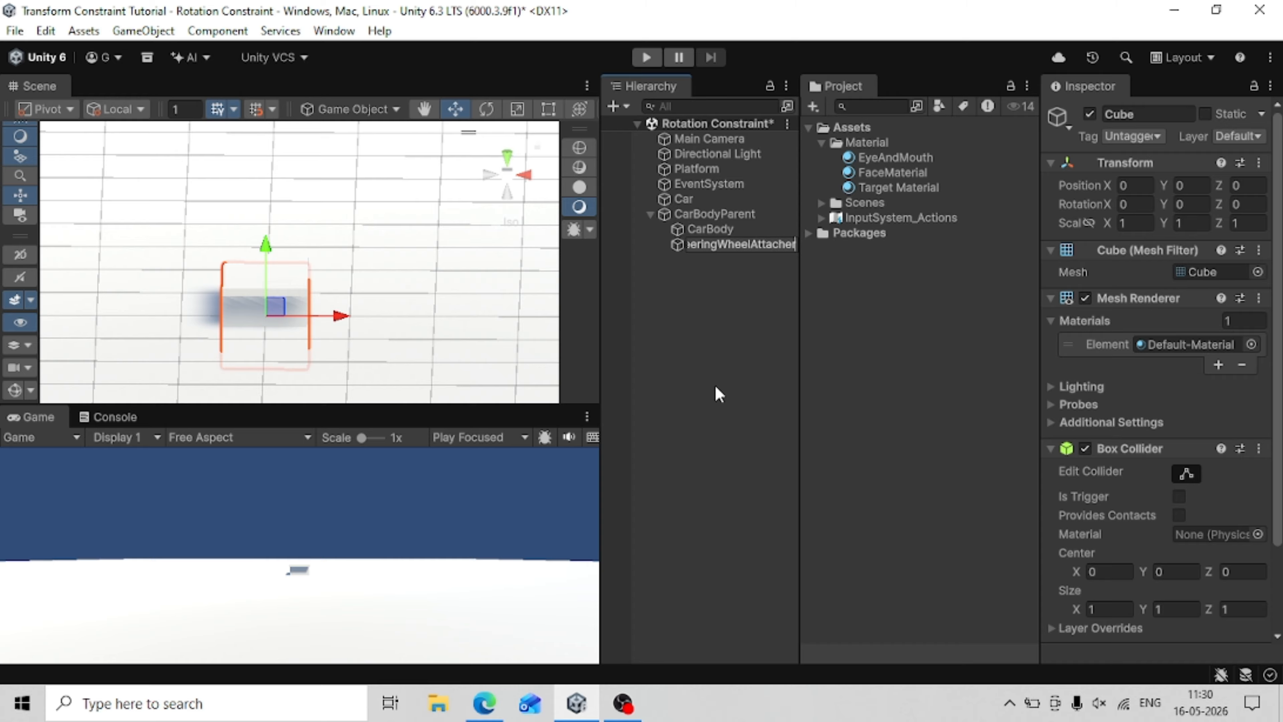
{"action": "key", "text": "Return"}
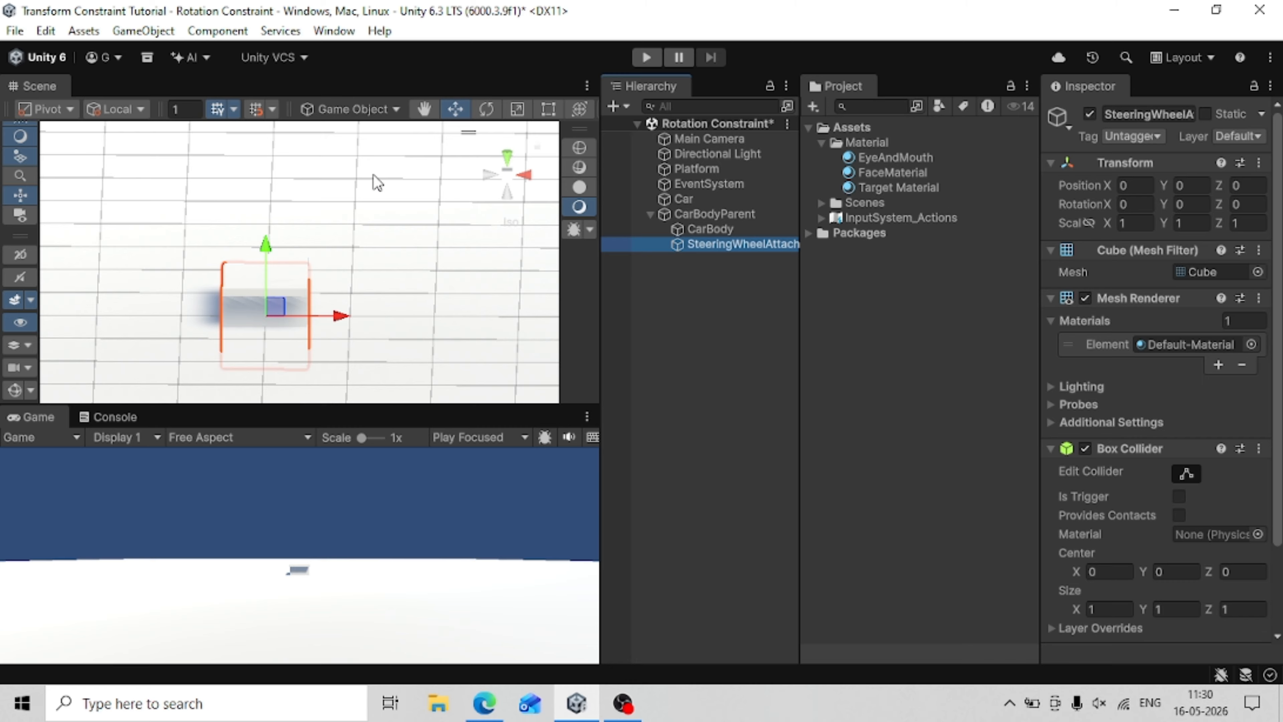
Narrow the SteeringWheelAttacher cube along the X axis, setting its X scale to 0.2.
{"action": "left_click", "coordinate": [523, 177]}
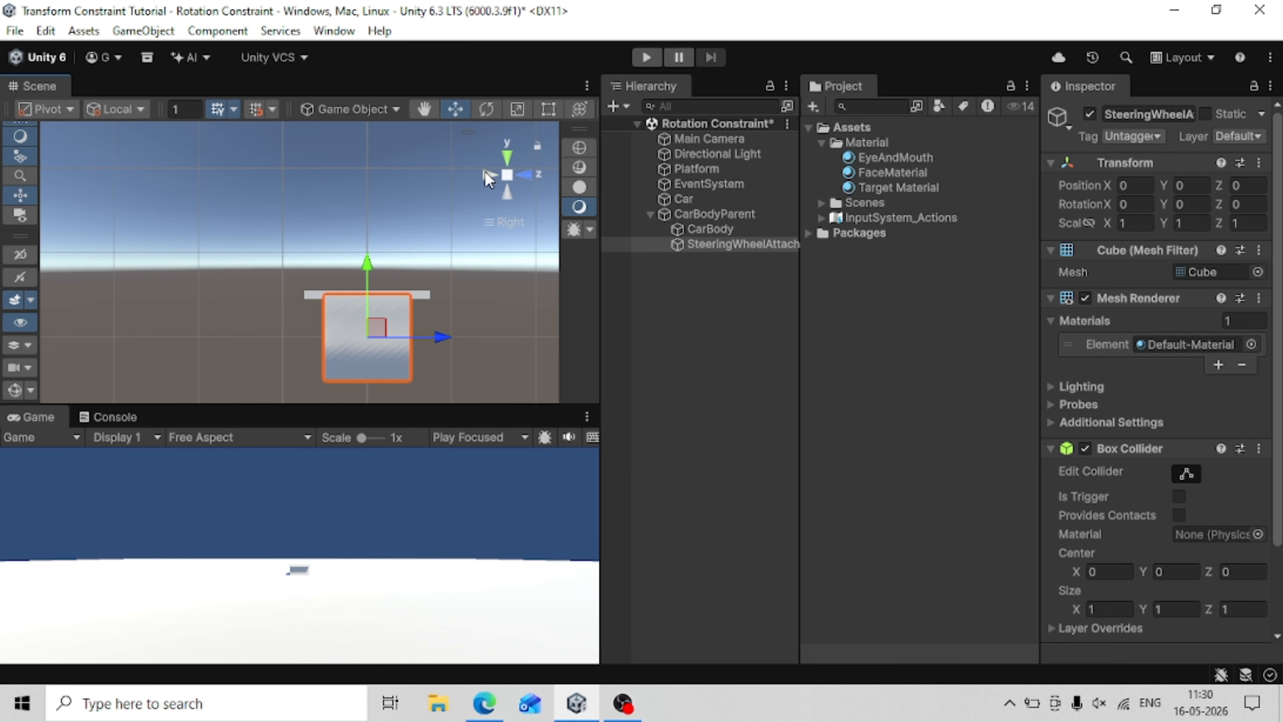
{"action": "left_click", "coordinate": [485, 172]}
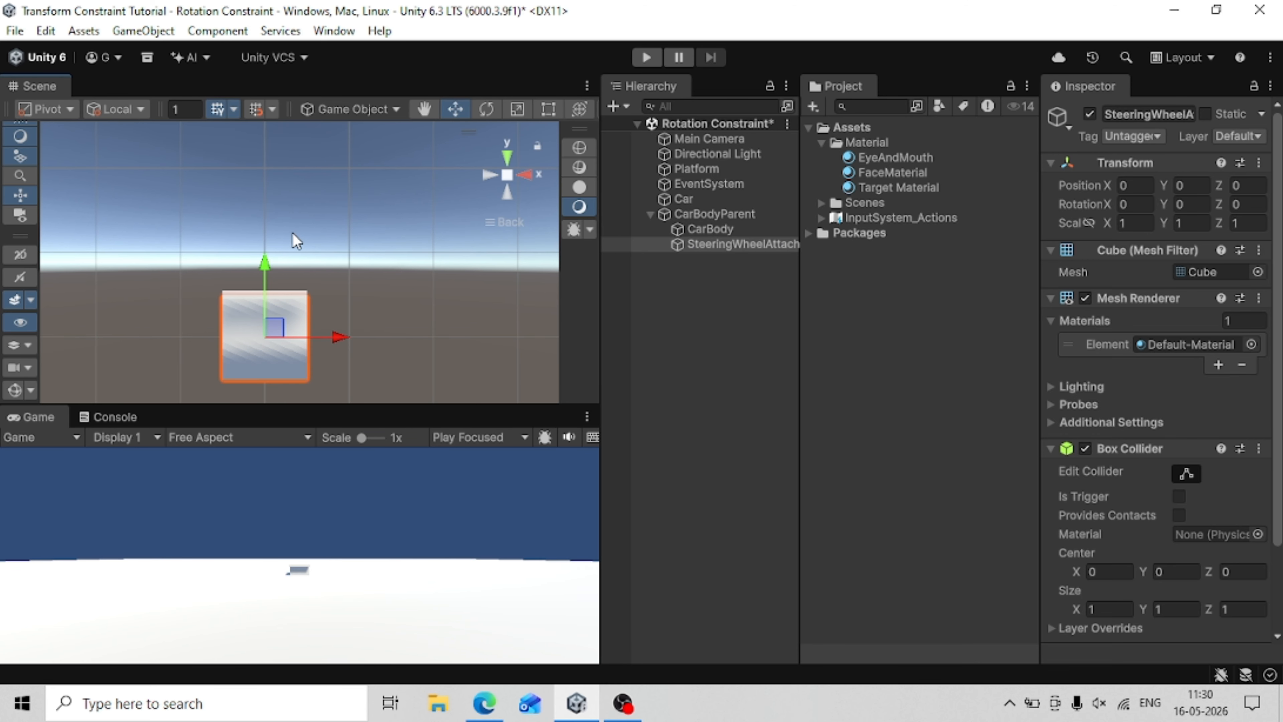
{"action": "key", "text": "r"}
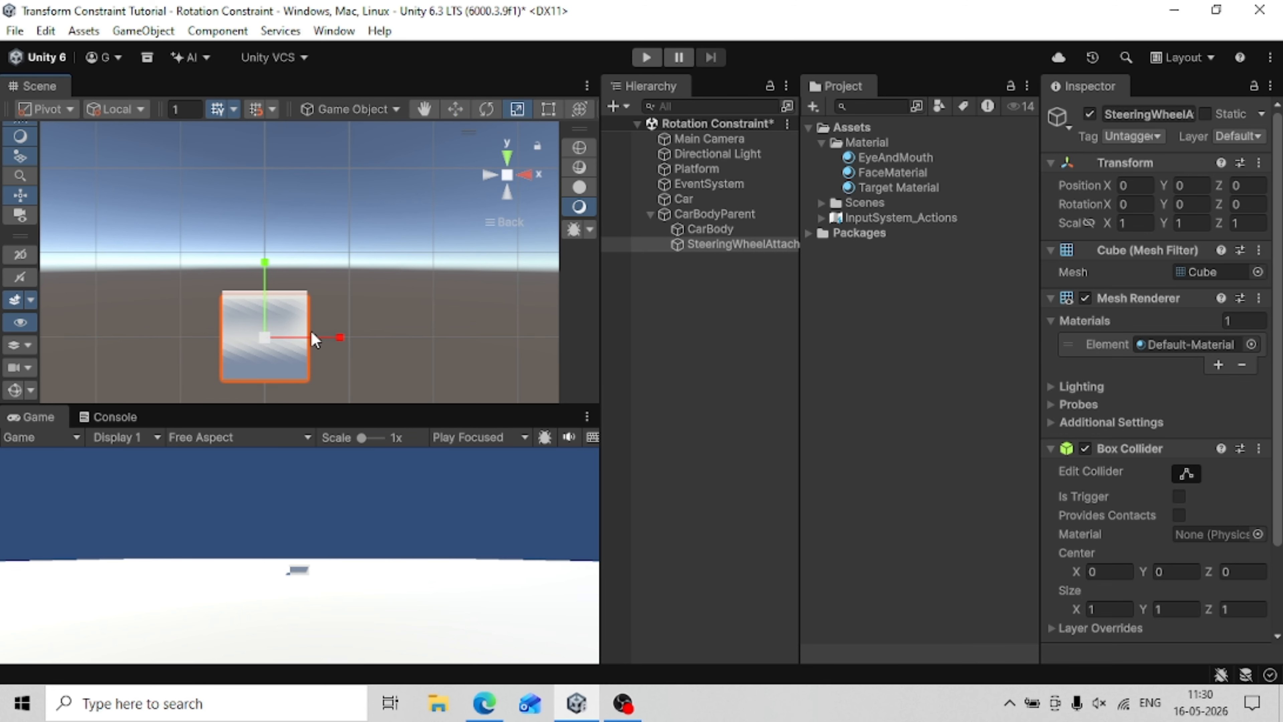
{"action": "left_click_drag", "start_coordinate": [339, 337], "coordinate": [279, 338]}
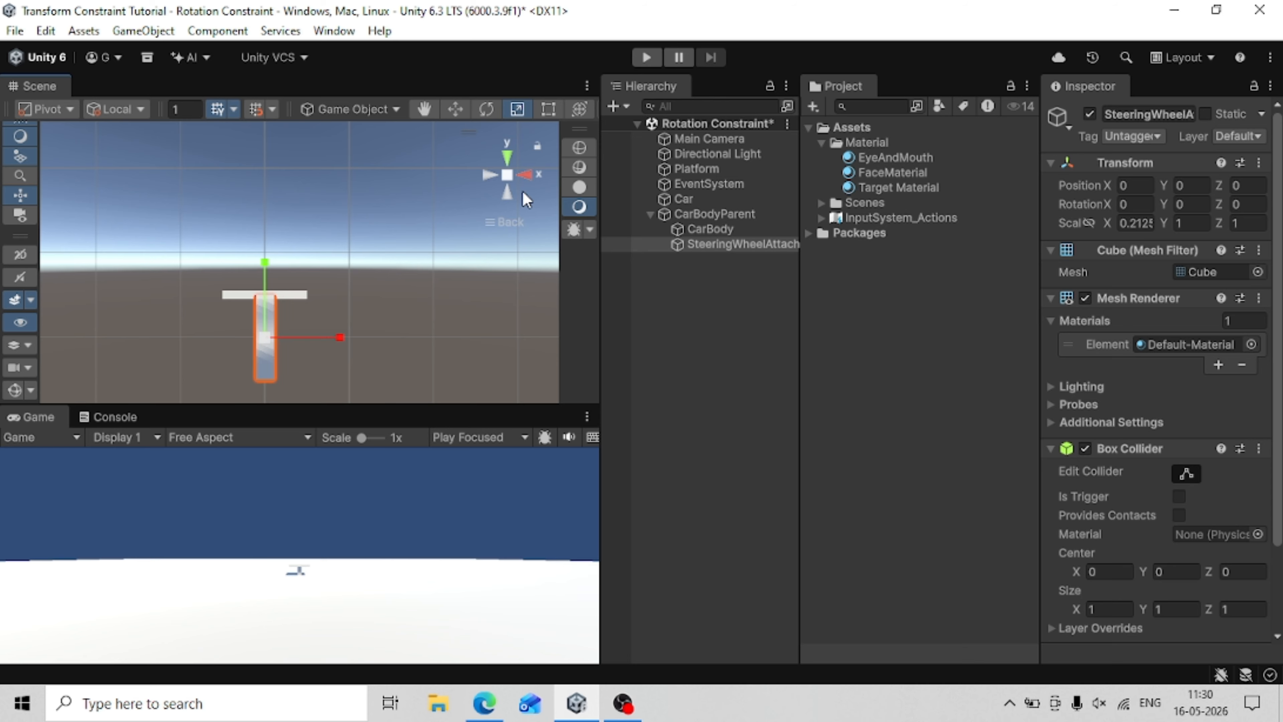
{"action": "left_click", "coordinate": [525, 175]}
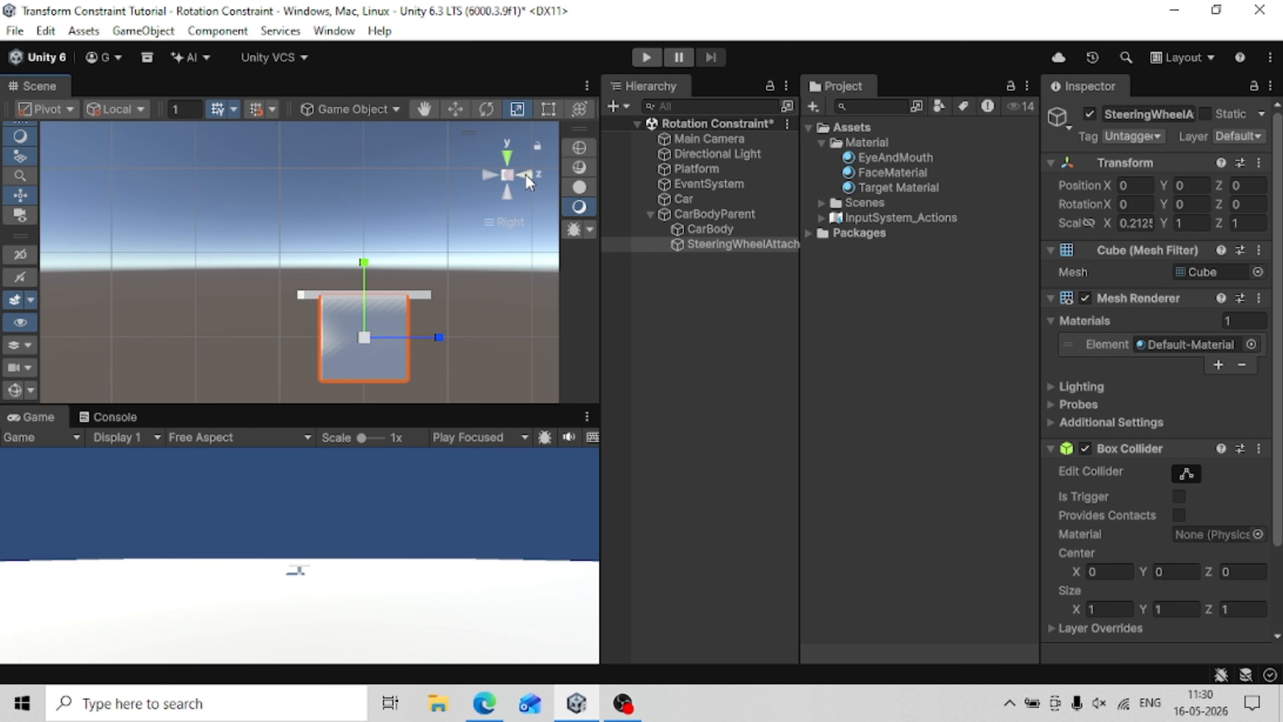
{"action": "left_click", "coordinate": [1121, 229]}
{"action": "type", "text": "0.2"}
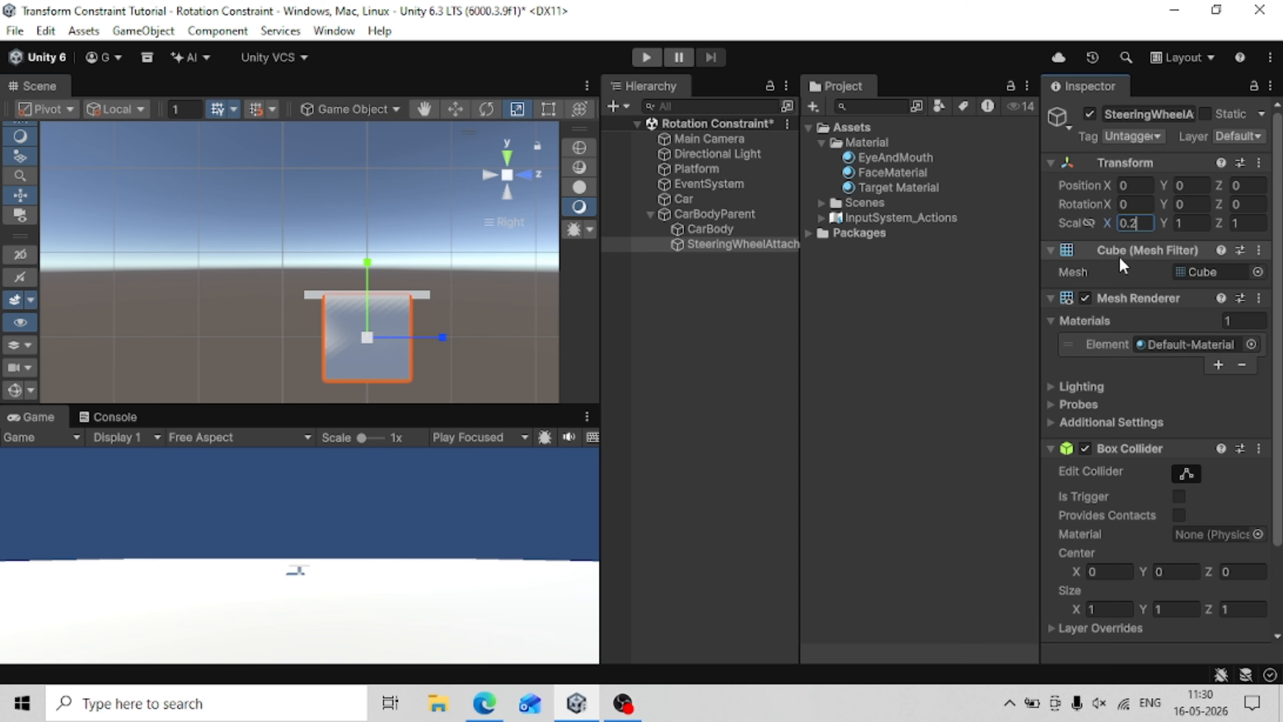
{"action": "key", "text": "Tab"}
{"action": "type", "text": "0.2"}
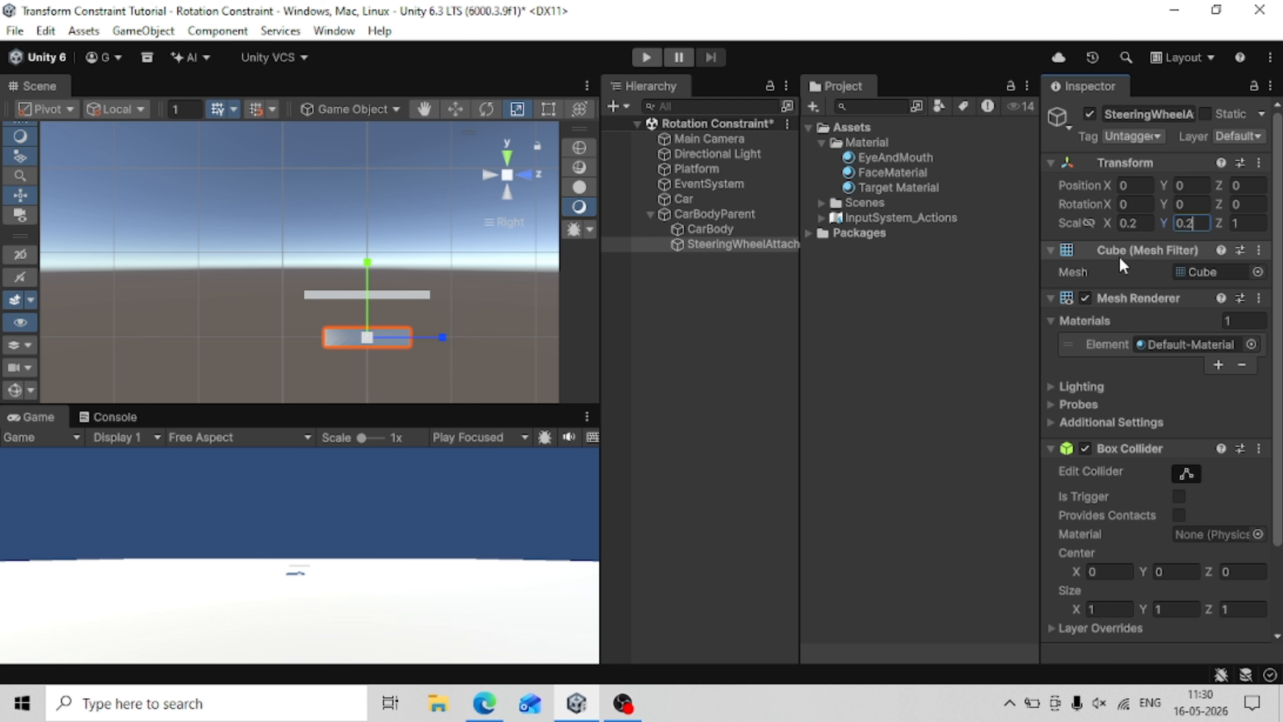
{"action": "key", "text": "ctrl+z"}
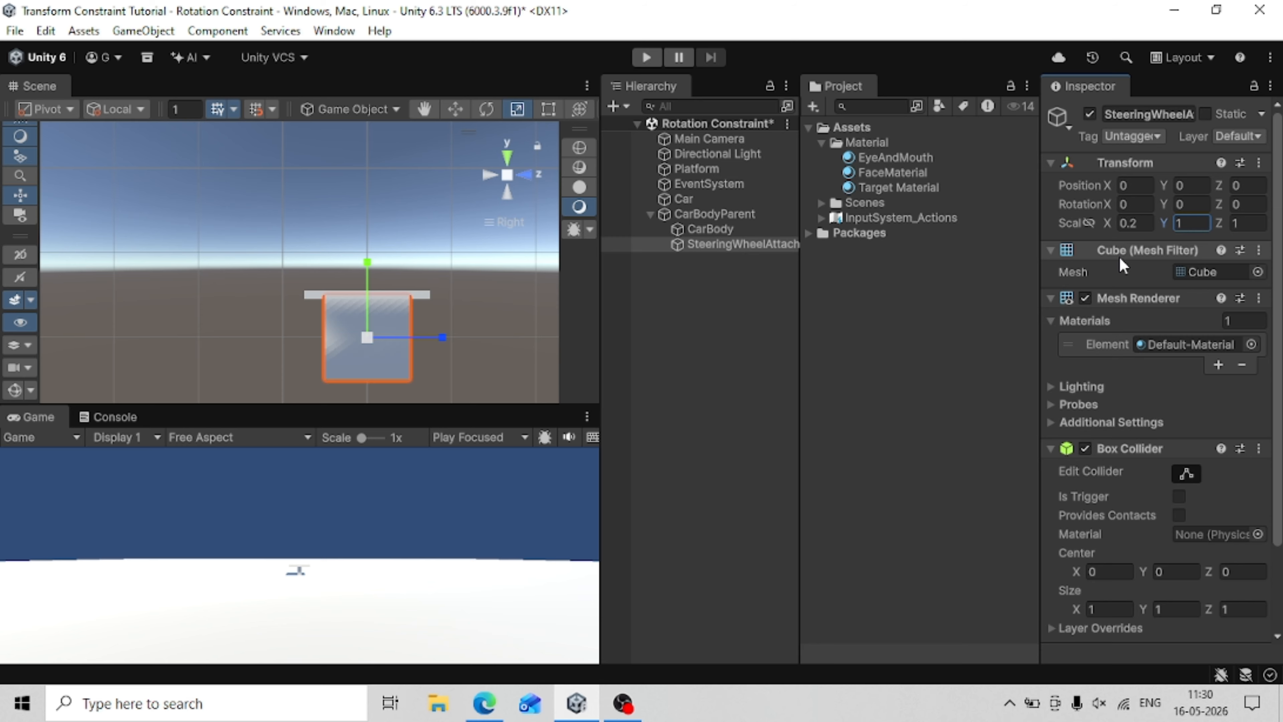
Set the SteeringWheelAttacher cube's Z scale to 0.2 and view it at an angle.
{"action": "key", "text": "Tab"}
{"action": "type", "text": "0.2"}
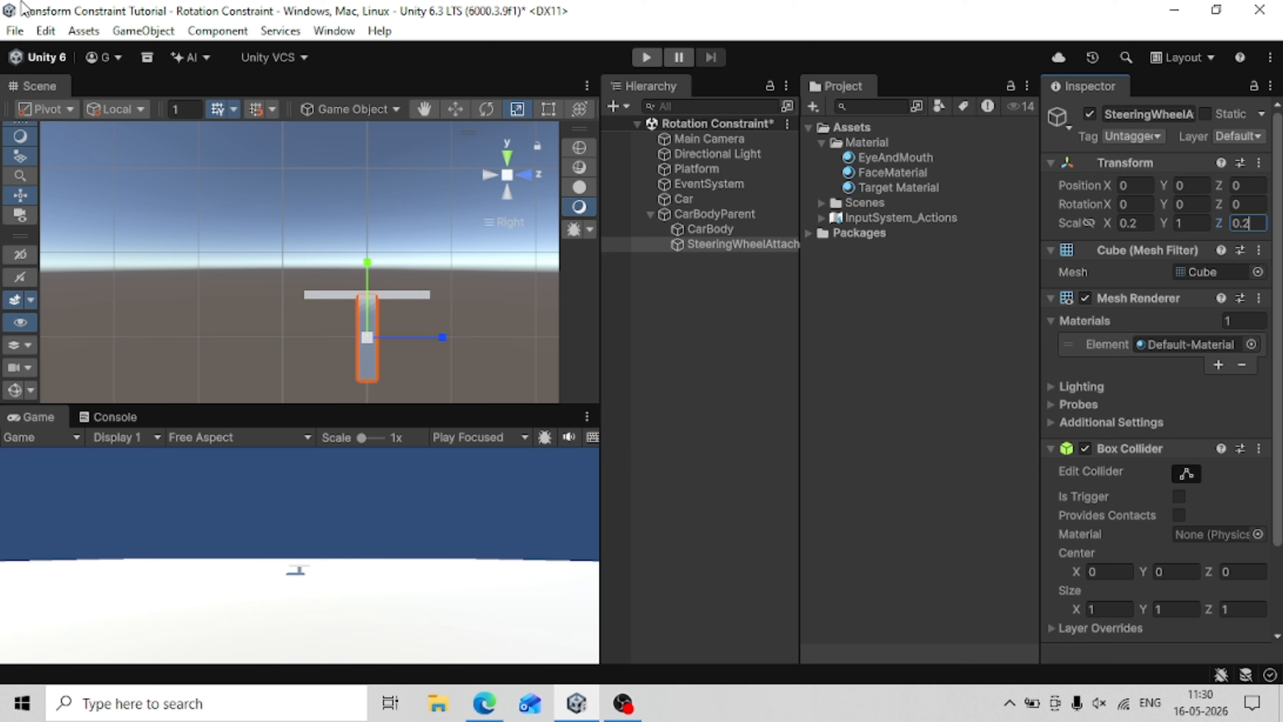
{"action": "right_click_drag", "start_coordinate": [247, 209], "coordinate": [1280, 248]}
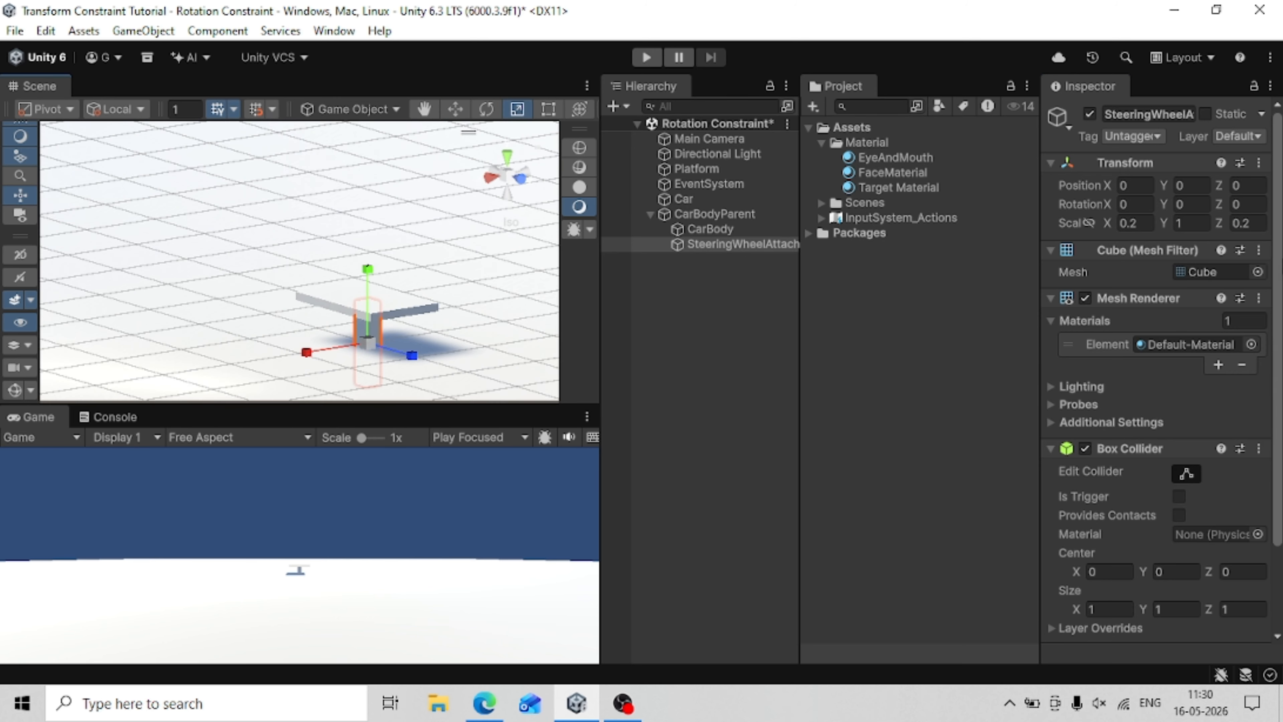
Set the SteeringWheelAttacher cube's Y scale to 0.5.
{"action": "right_click_drag", "start_coordinate": [377, 190], "coordinate": [281, 173]}
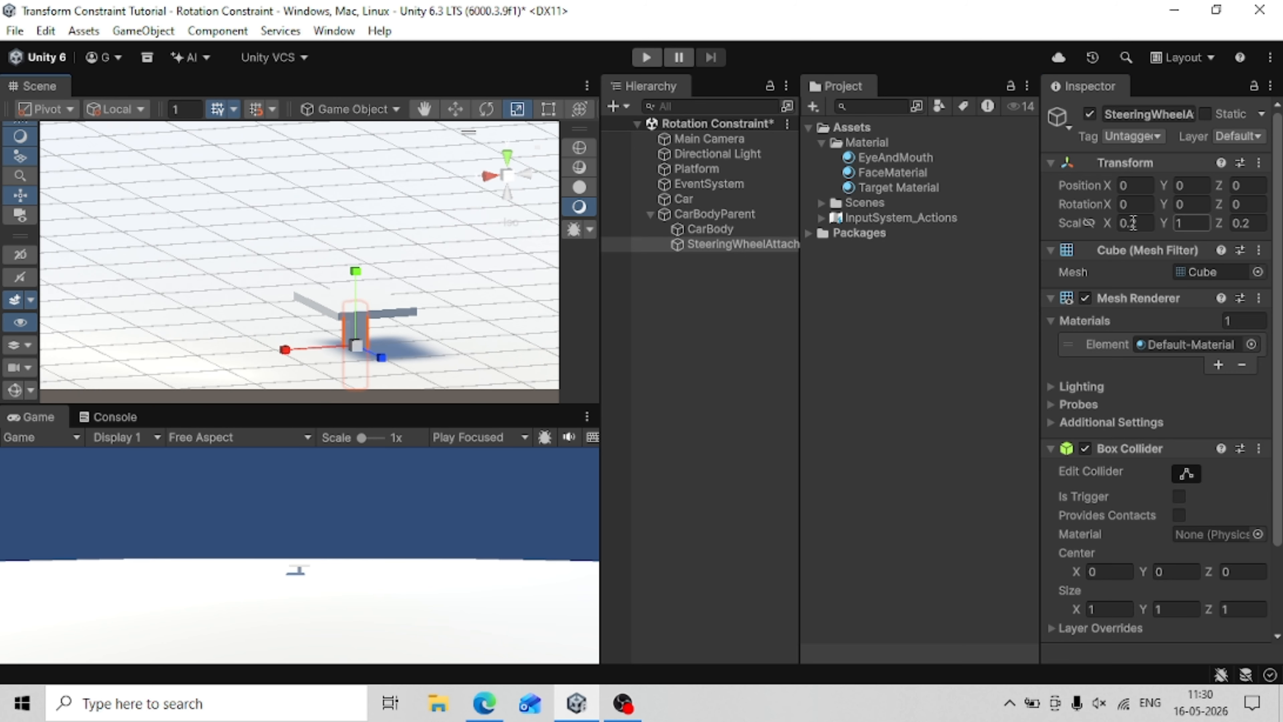
{"action": "left_click", "coordinate": [1183, 223]}
{"action": "type", "text": "0.5"}
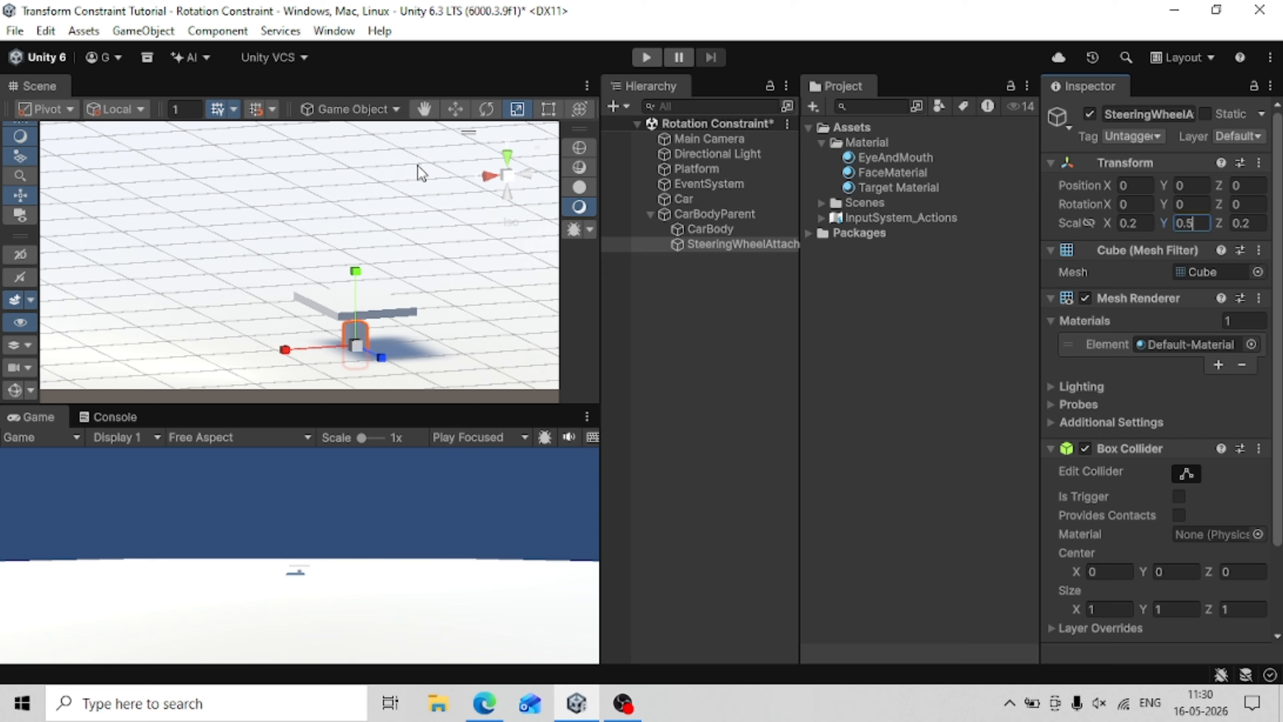
Raise the SteeringWheelAttacher cube above the car body in the front view, to a Y position of 0.8.
{"action": "left_click", "coordinate": [521, 173]}
{"action": "left_click", "coordinate": [489, 178]}
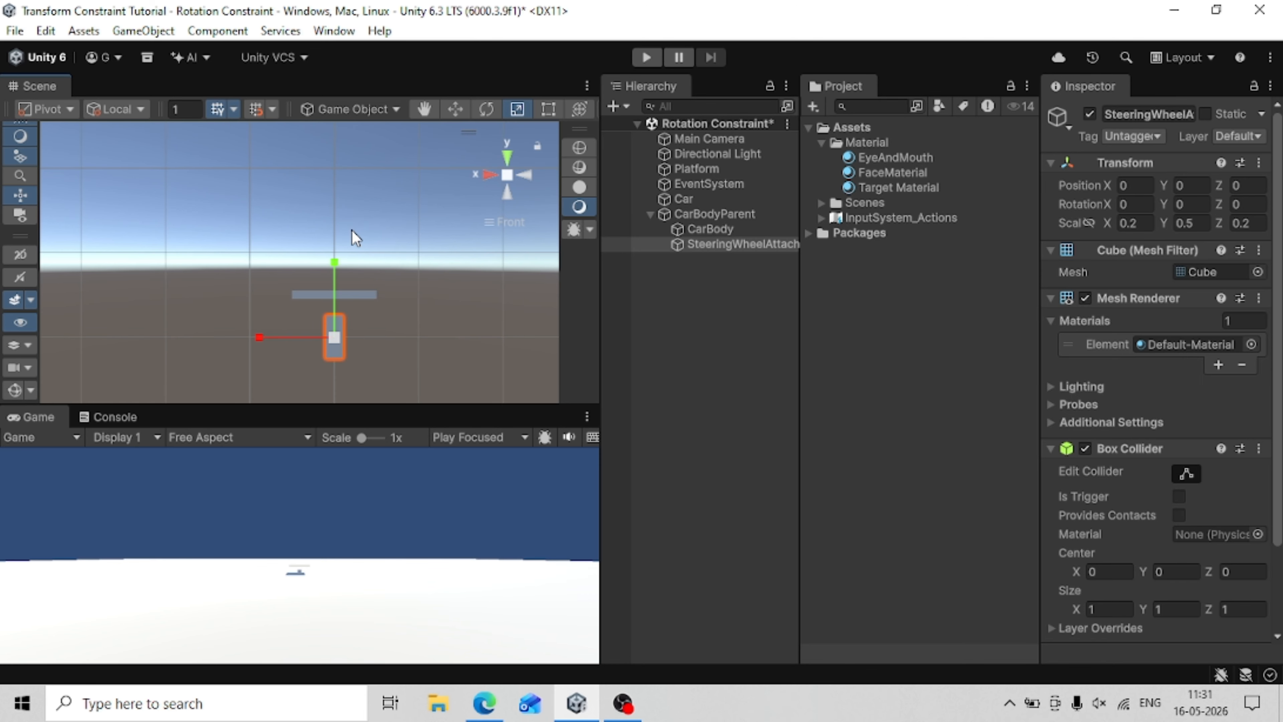
{"action": "key", "text": "w"}
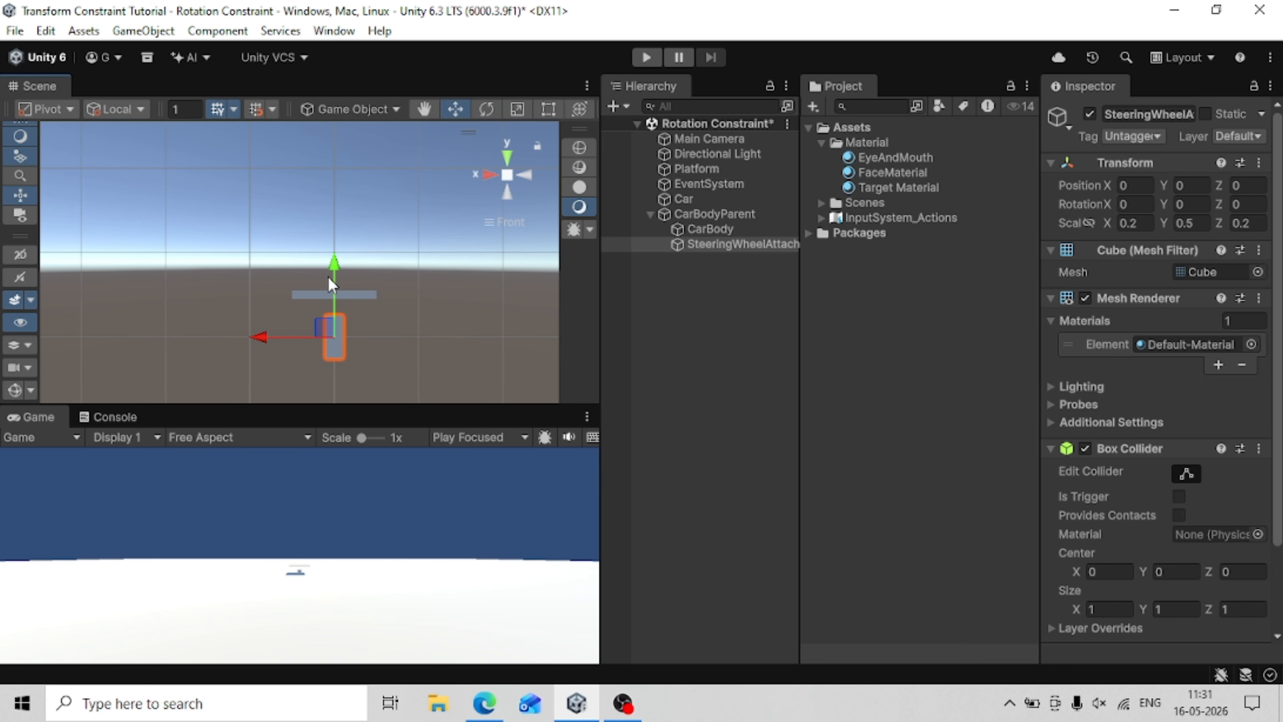
{"action": "left_click_drag", "start_coordinate": [341, 267], "coordinate": [339, 199]}
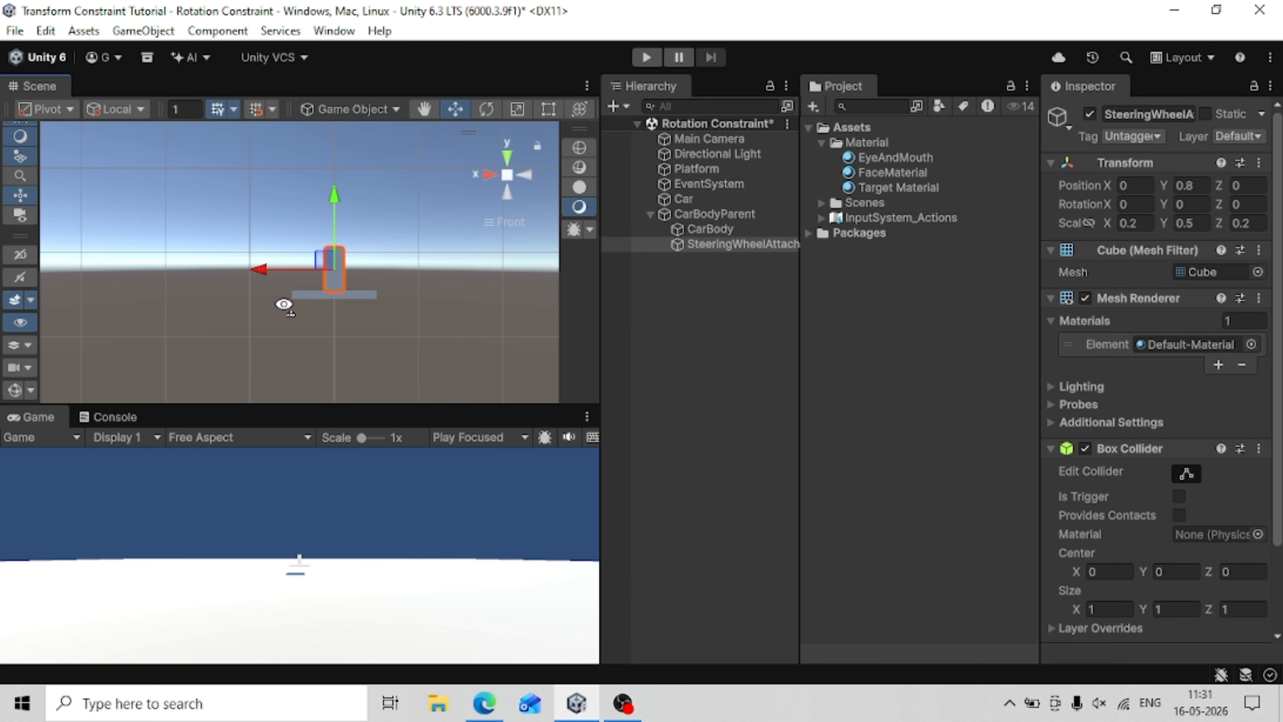
Move the SteeringWheelAttacher along the Z axis toward the end of the car body, to a Z position of 0.5.
{"action": "right_click_drag", "start_coordinate": [284, 303], "coordinate": [340, 321]}
{"action": "right_click_drag", "start_coordinate": [331, 255], "coordinate": [333, 303]}
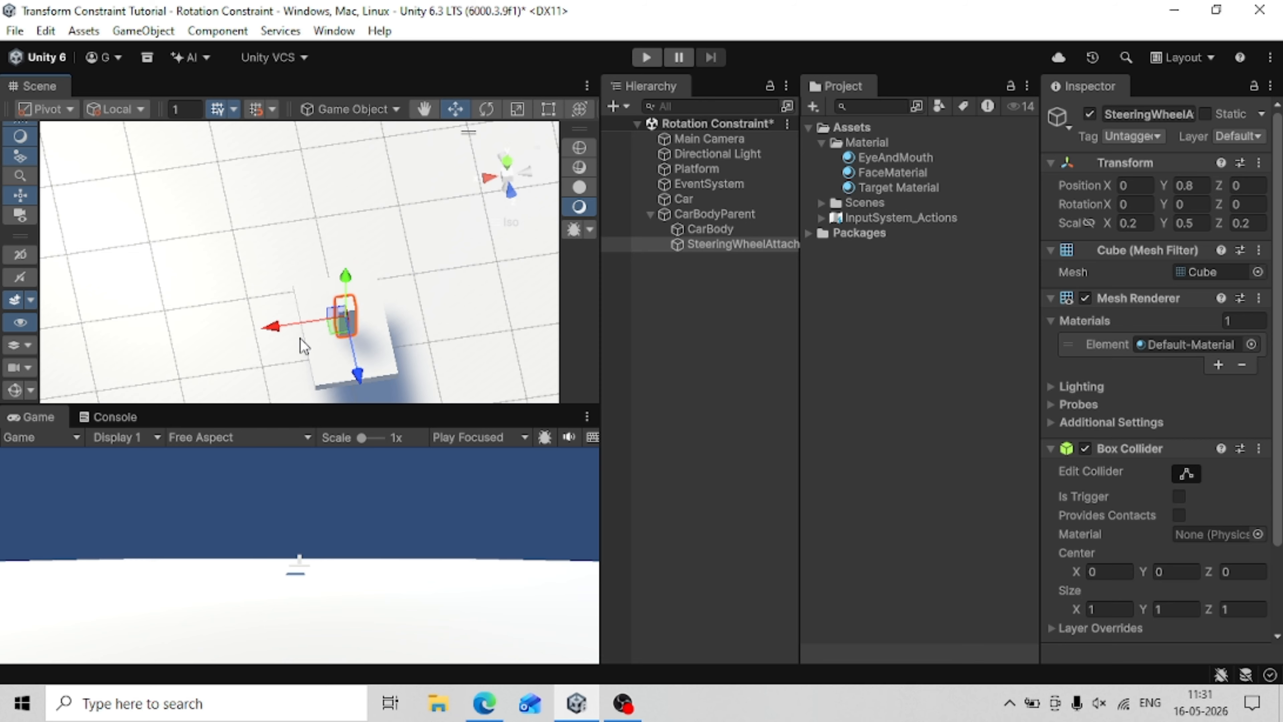
{"action": "left_click", "coordinate": [364, 397]}
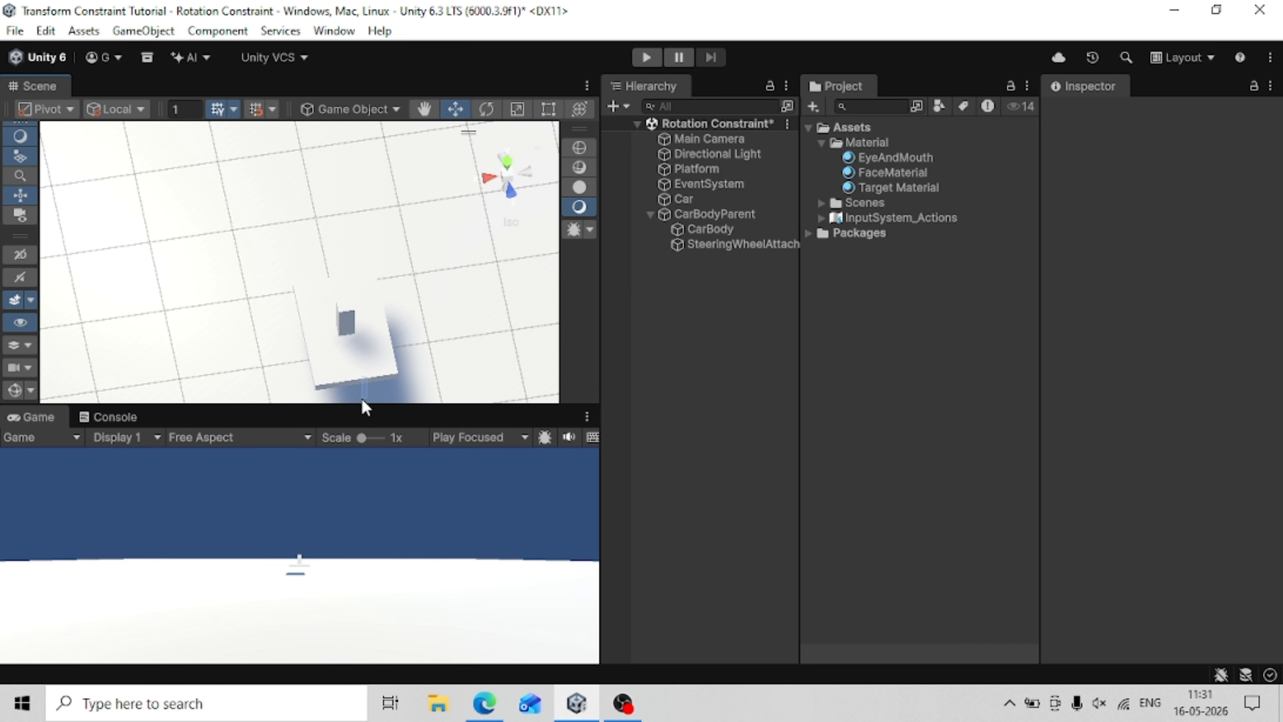
{"action": "left_click", "coordinate": [709, 217]}
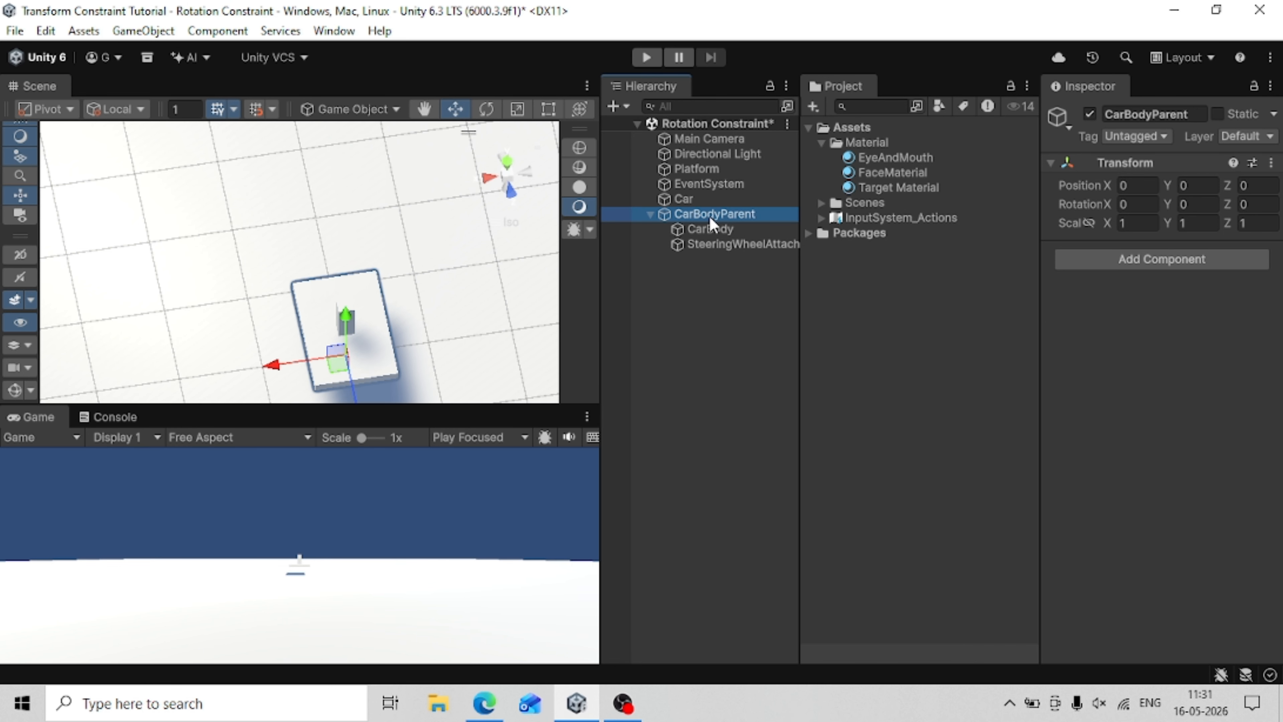
{"action": "left_click", "coordinate": [489, 180]}
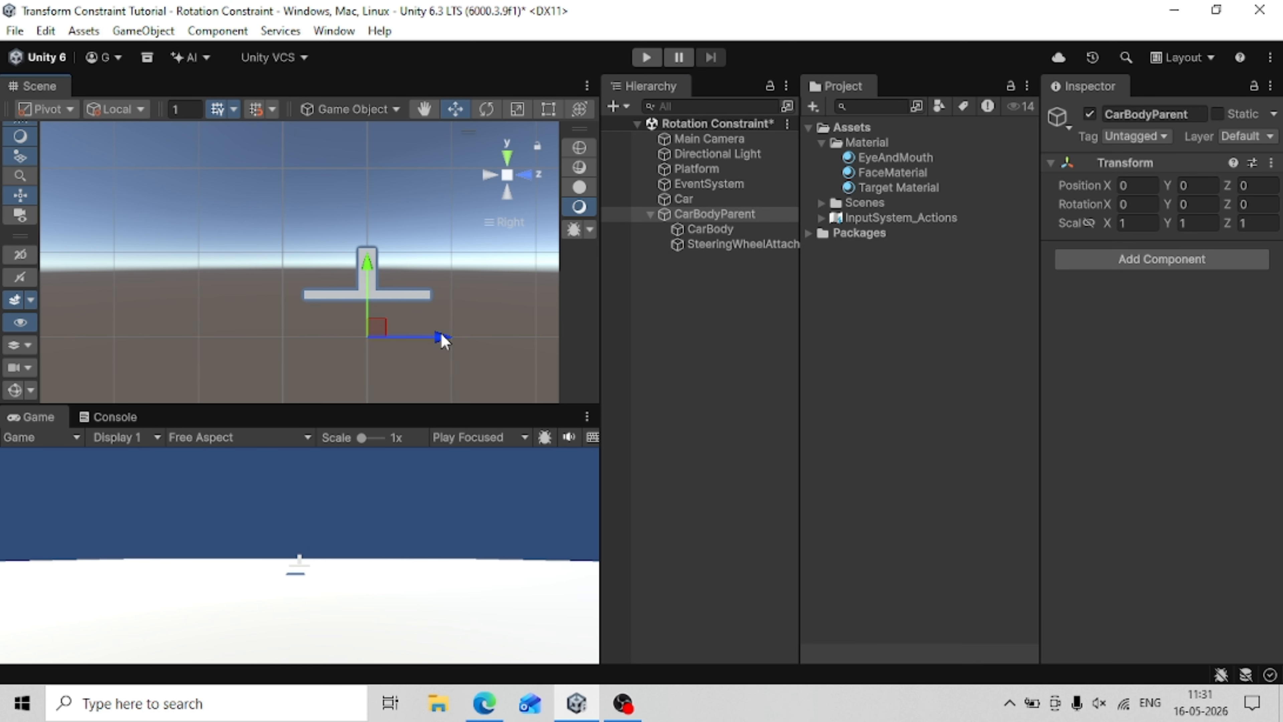
{"action": "left_click", "coordinate": [710, 229]}
{"action": "left_click", "coordinate": [707, 244]}
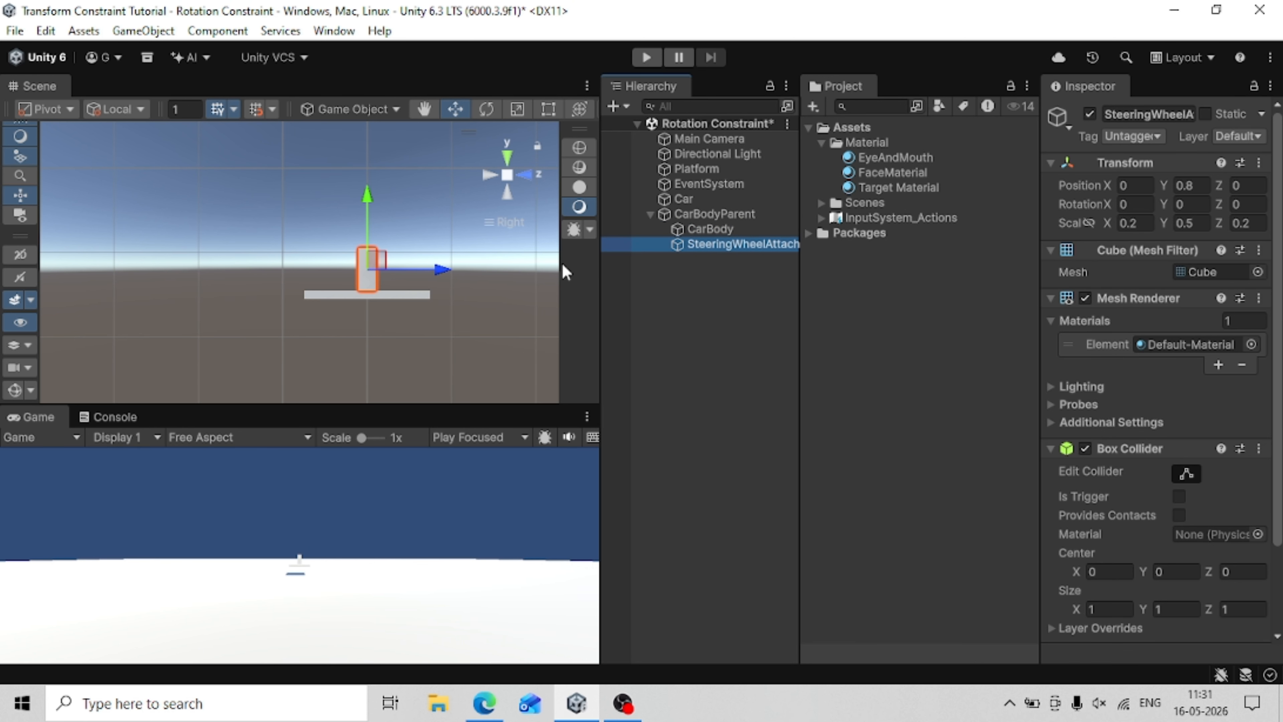
{"action": "left_click_drag", "start_coordinate": [439, 276], "coordinate": [478, 270]}
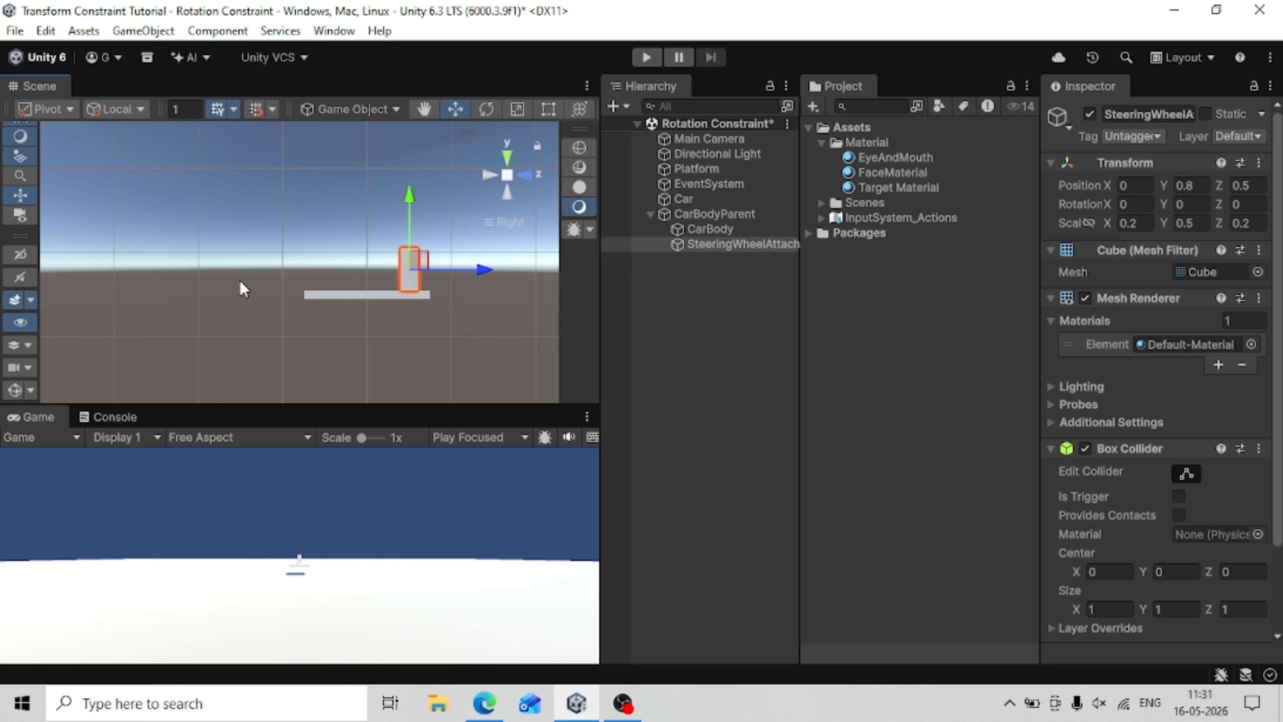
Thin the SteeringWheelAttacher cube by setting its X and Z scale to 0.1.
{"action": "left_click", "coordinate": [532, 174]}
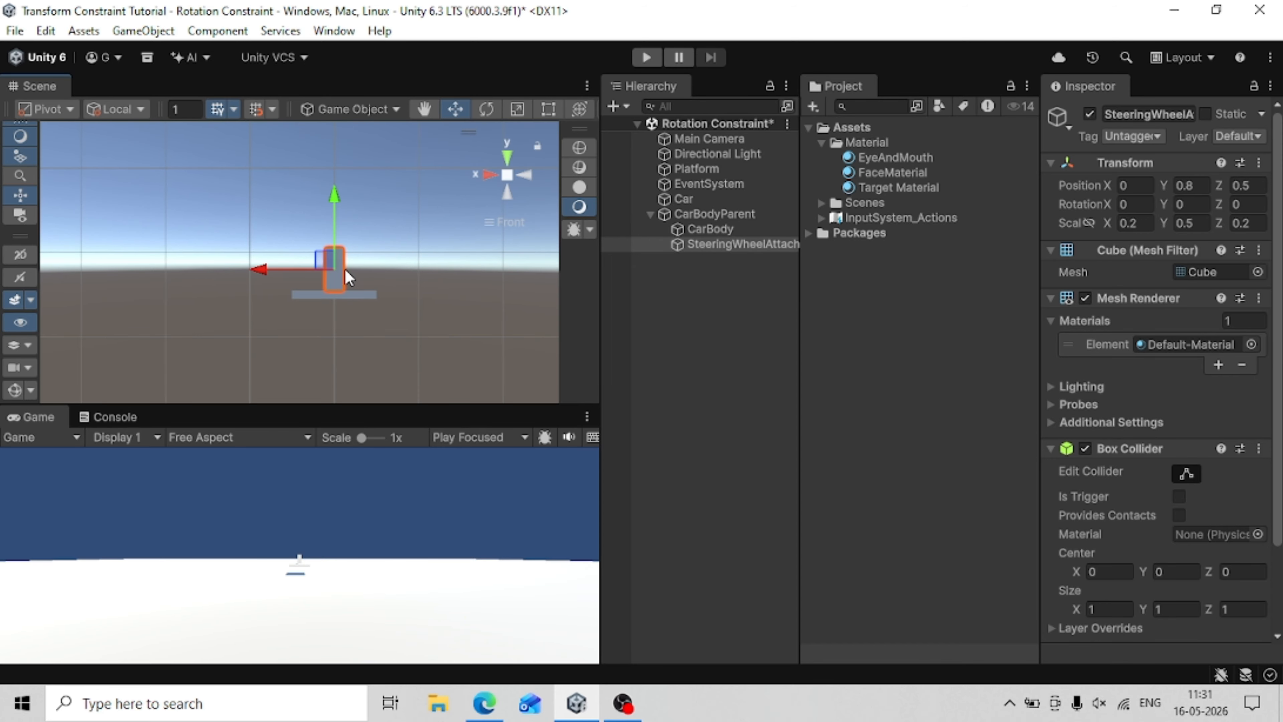
{"action": "right_click_drag", "start_coordinate": [239, 320], "coordinate": [461, 422]}
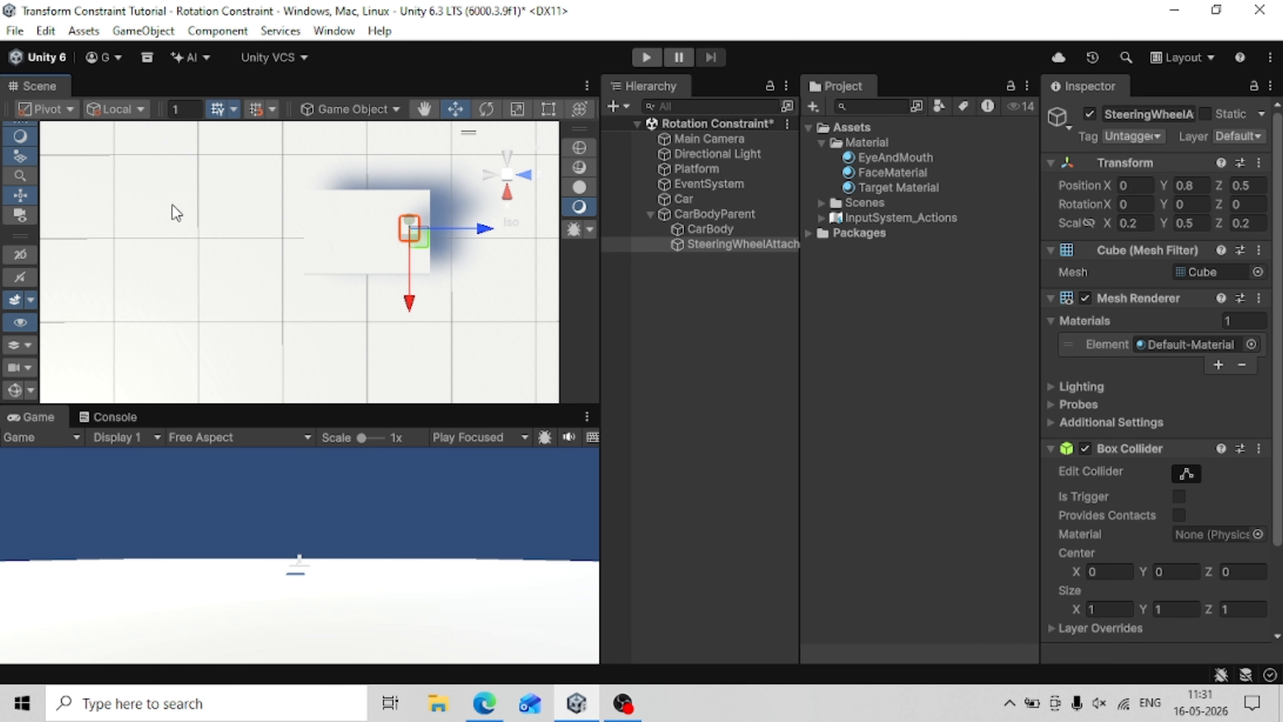
{"action": "right_click_drag", "start_coordinate": [176, 213], "coordinate": [15, 225]}
{"action": "right_click_drag", "start_coordinate": [122, 375], "coordinate": [344, 134]}
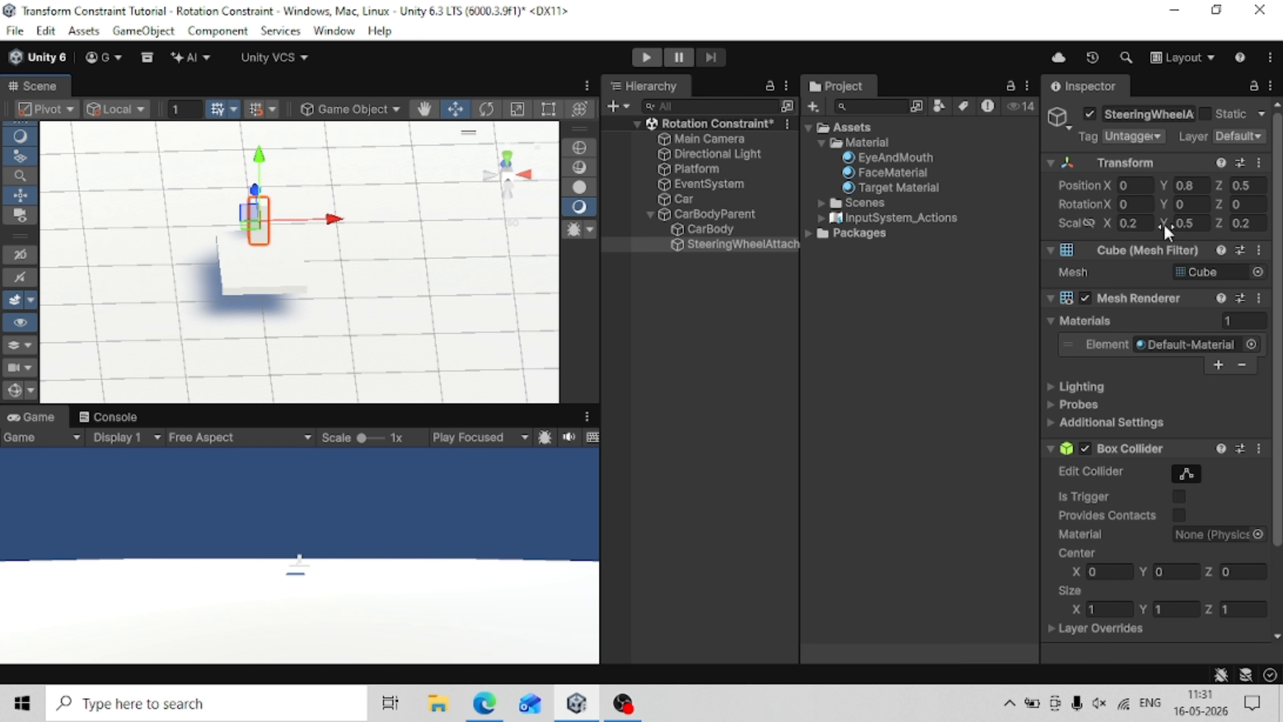
{"action": "left_click", "coordinate": [1140, 223]}
{"action": "type", "text": "0.1"}
{"action": "key", "text": "Tab"}
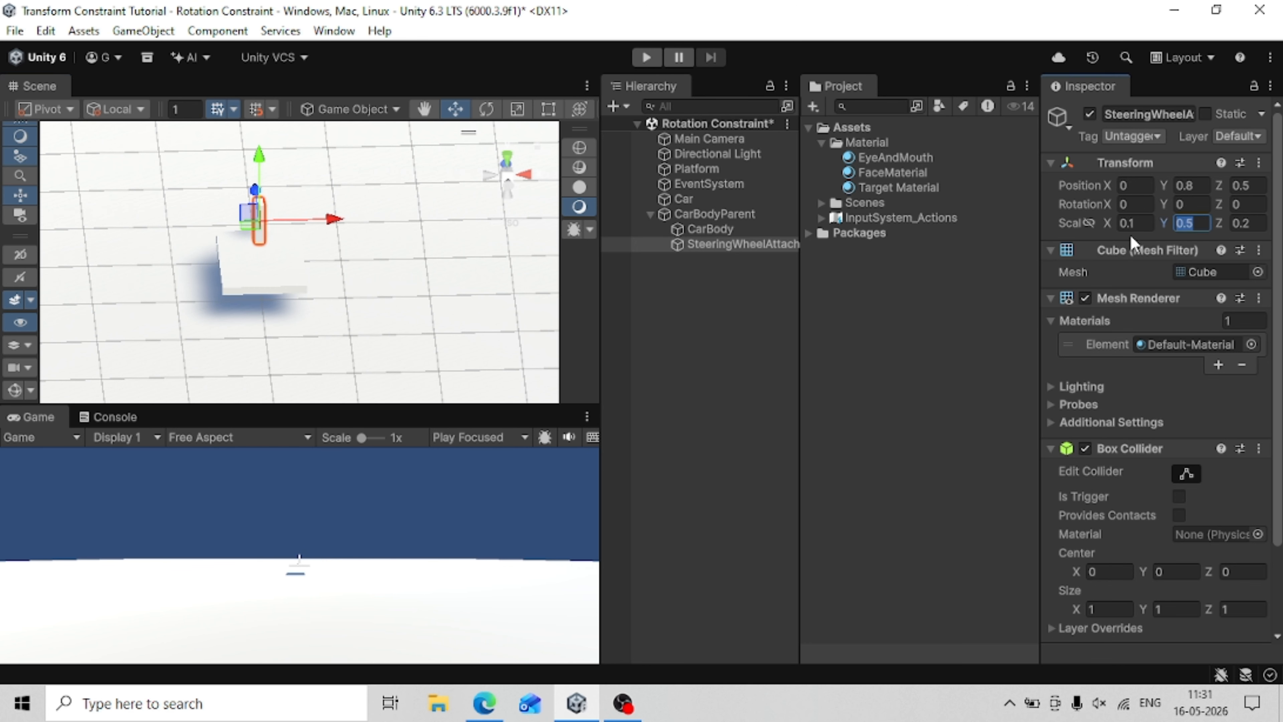
{"action": "key", "text": "Tab"}
{"action": "type", "text": "0.1"}
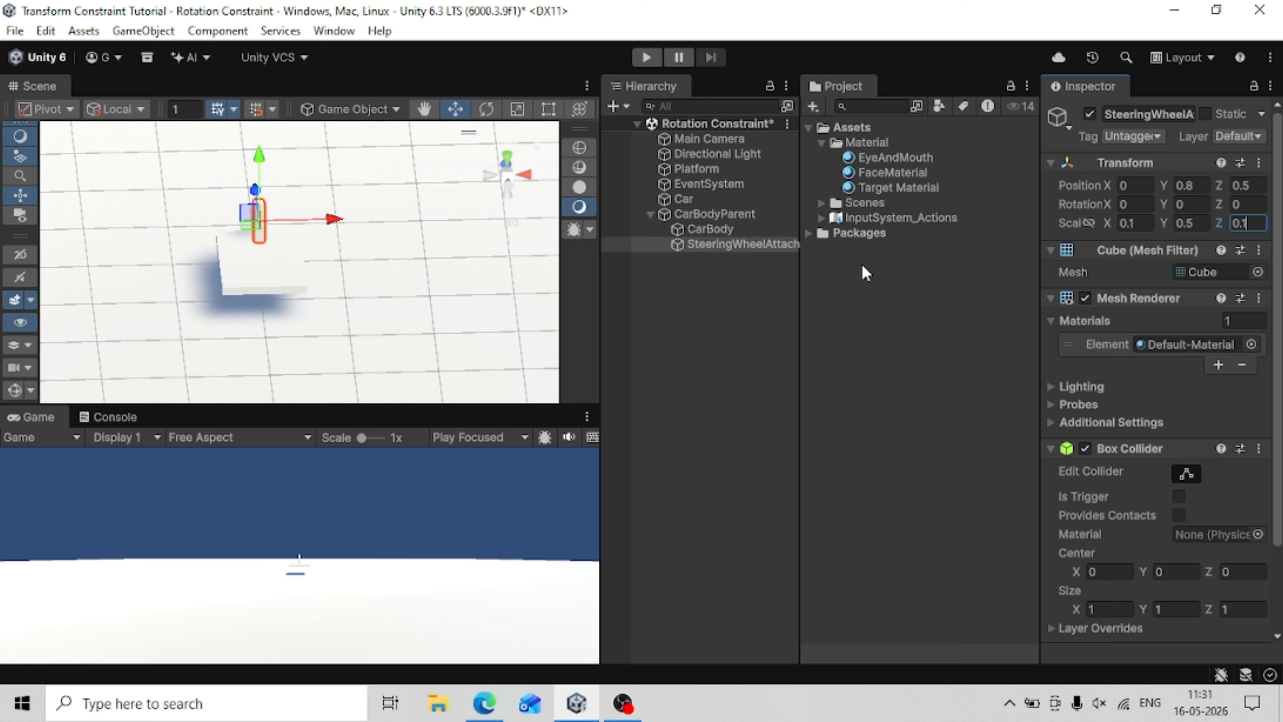
Tilt the SteeringWheelAttacher in the right side view and set its X rotation to -25.
{"action": "left_click", "coordinate": [526, 175]}
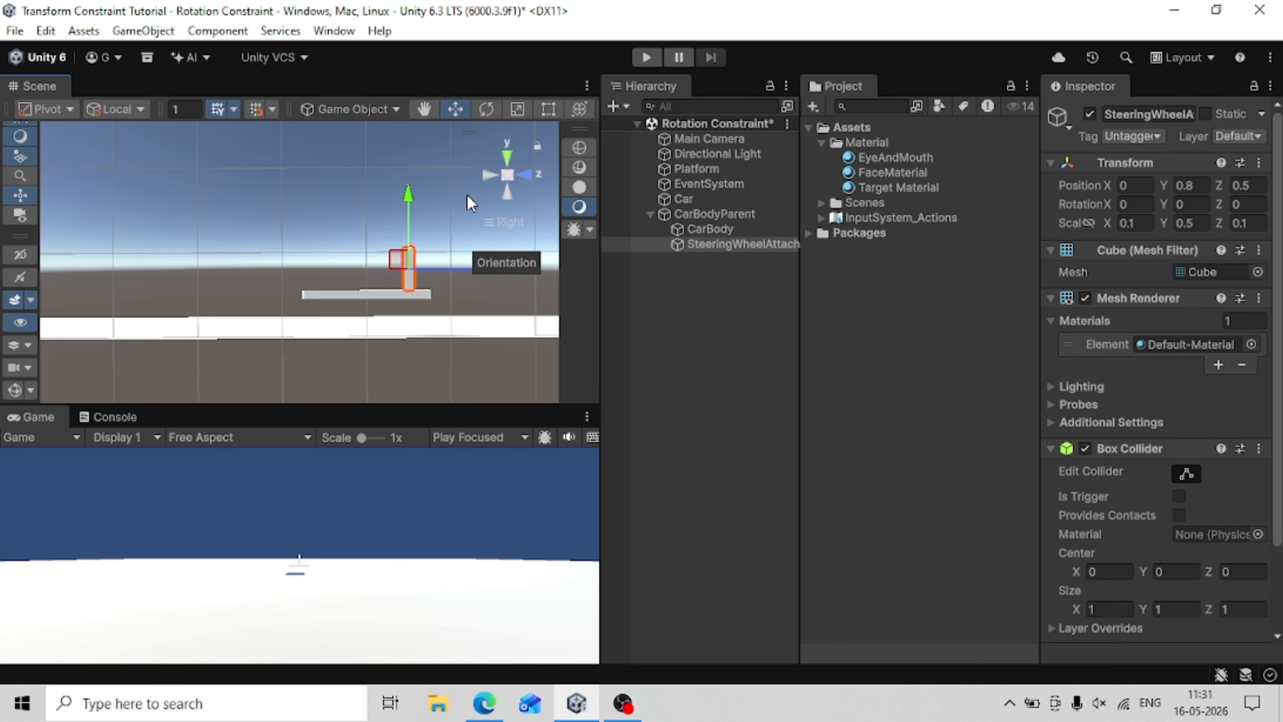
{"action": "key", "text": "e"}
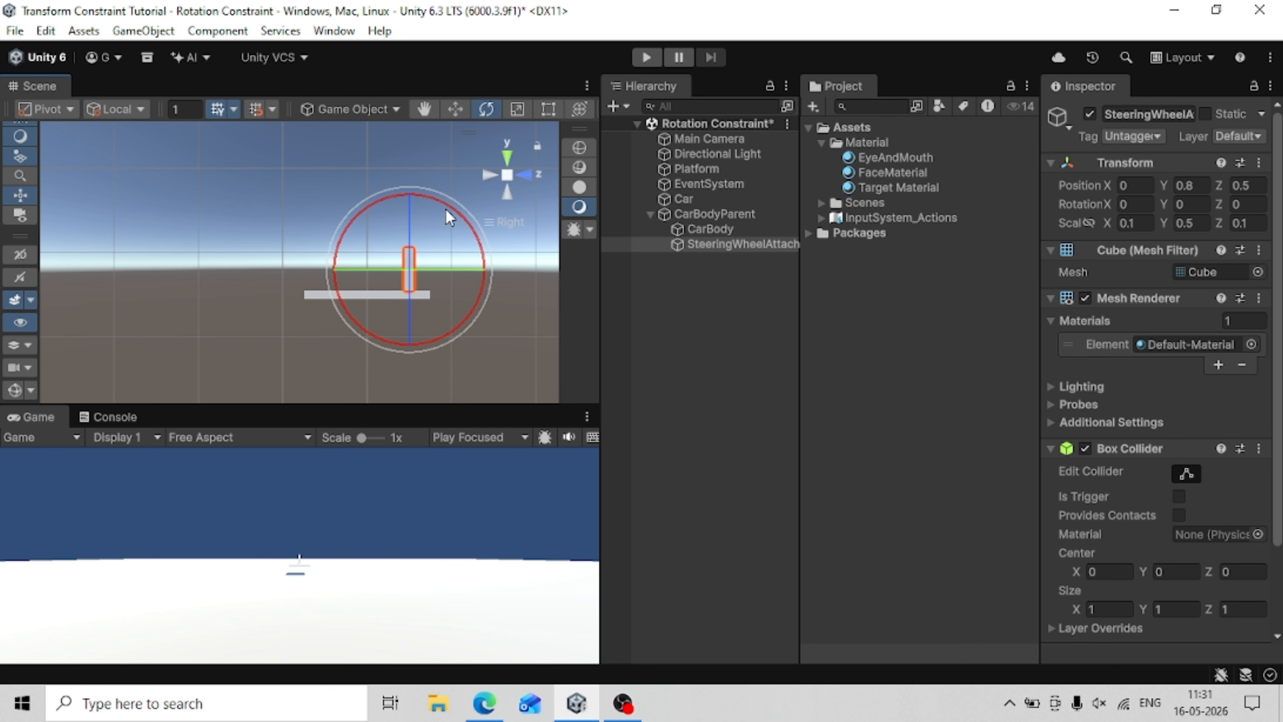
{"action": "left_click_drag", "start_coordinate": [445, 208], "coordinate": [379, 204]}
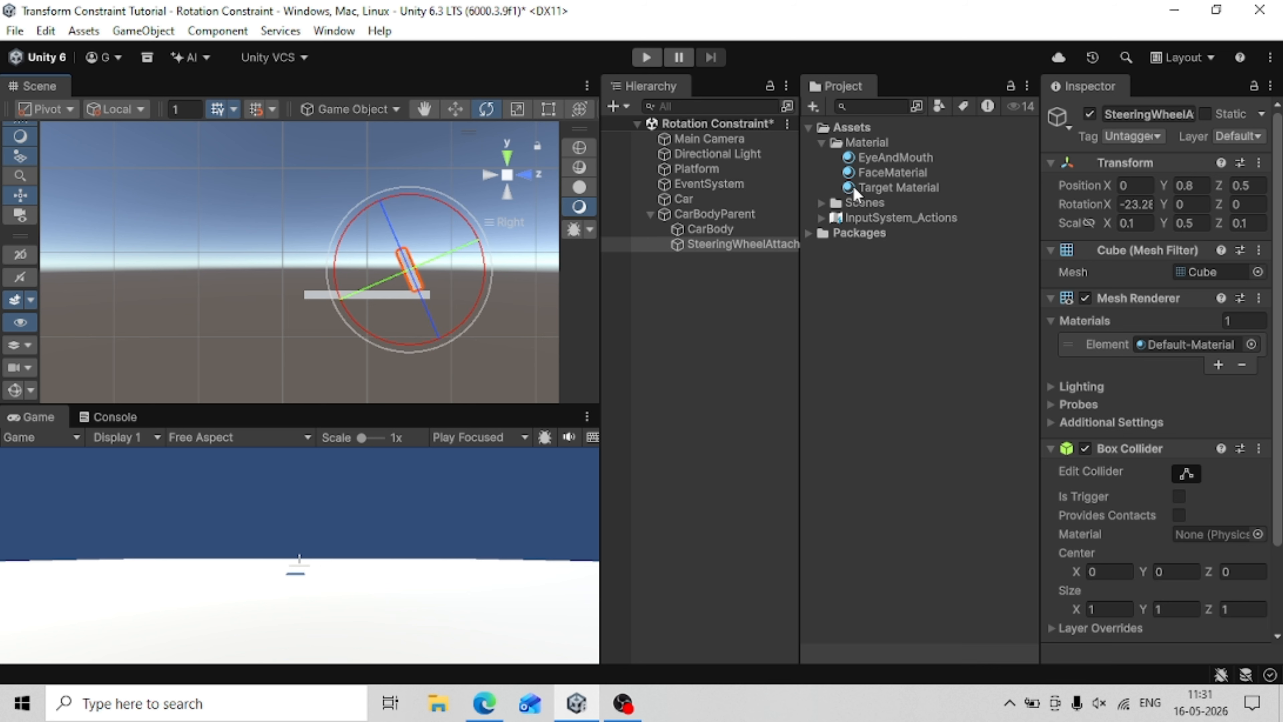
{"action": "left_click", "coordinate": [1132, 196]}
{"action": "type", "text": "-25"}
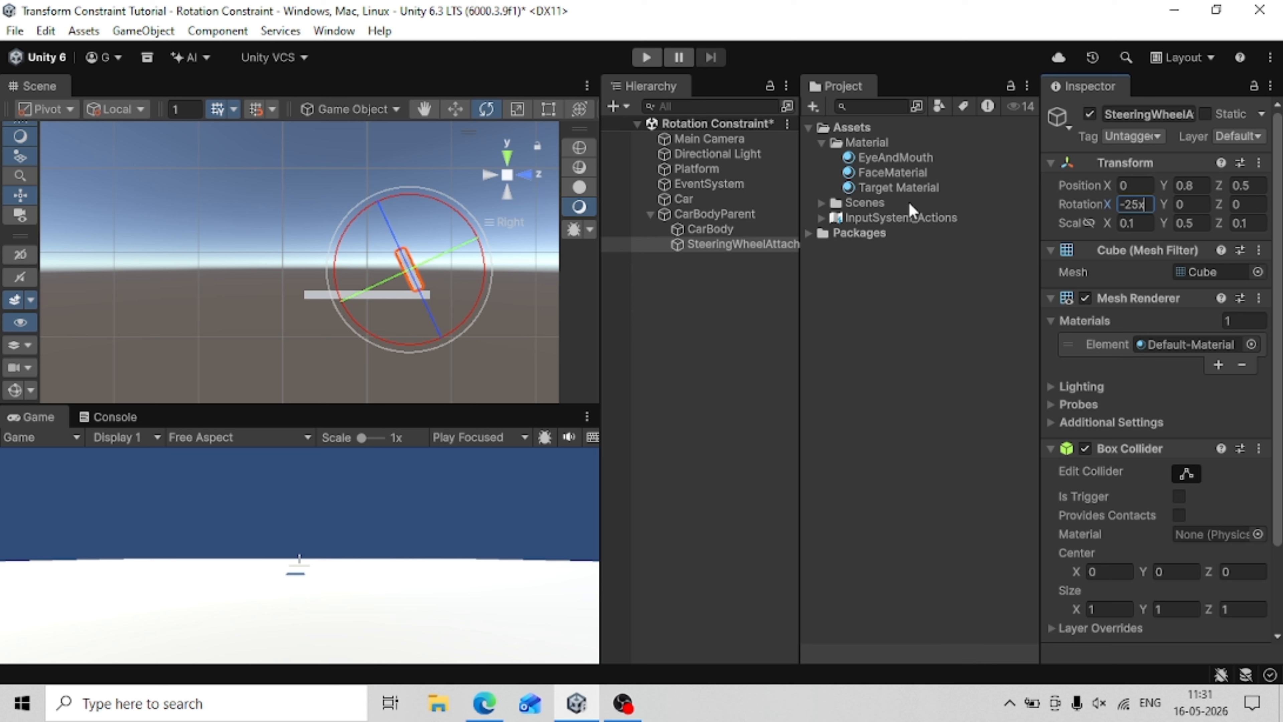
Move the tilted SteeringWheelAttacher along its local axes so its base meets the car body, at Y 0.7 and Z 0.49.
{"action": "left_click", "coordinate": [744, 240]}
{"action": "key", "text": "w"}
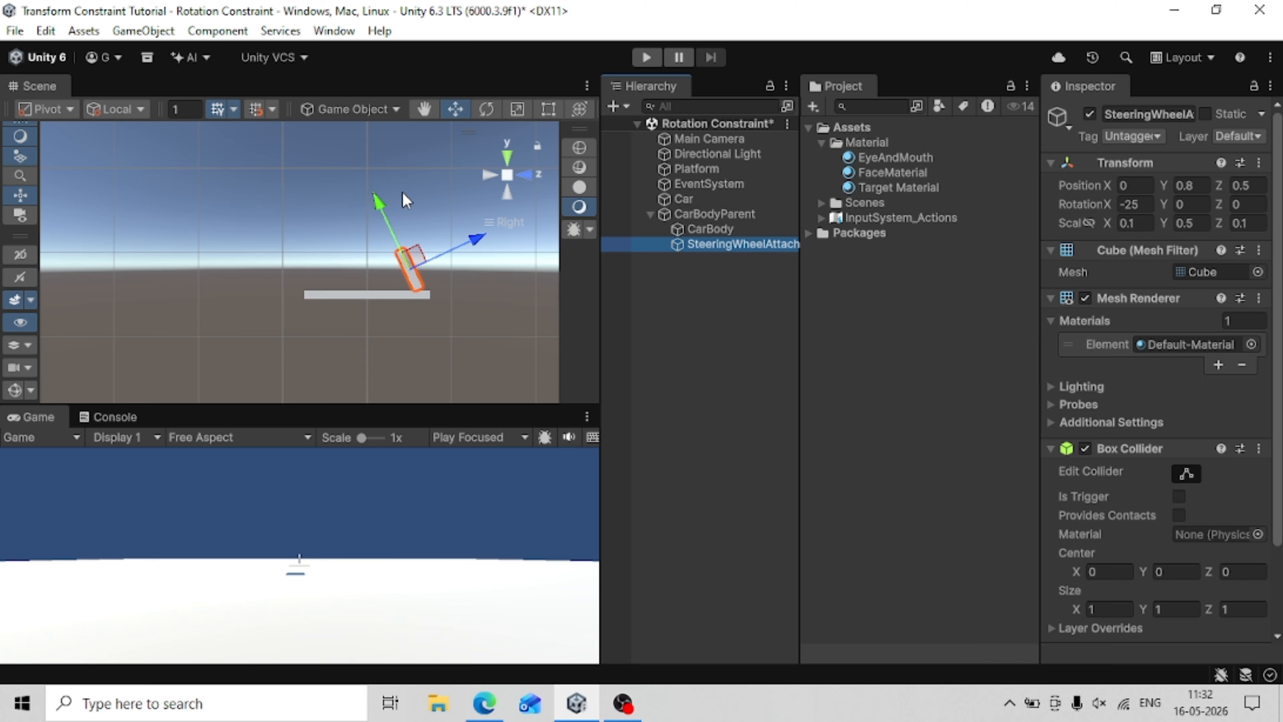
{"action": "left_click_drag", "start_coordinate": [379, 198], "coordinate": [385, 207]}
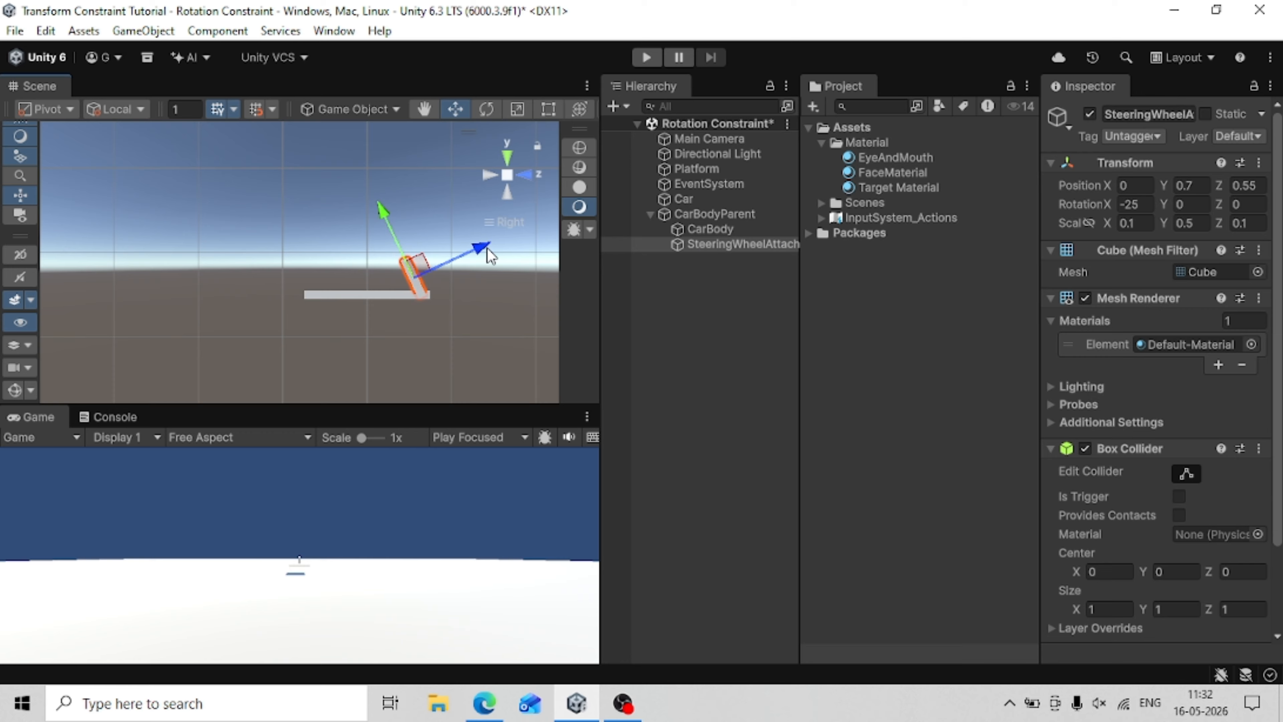
{"action": "left_click_drag", "start_coordinate": [489, 256], "coordinate": [481, 253]}
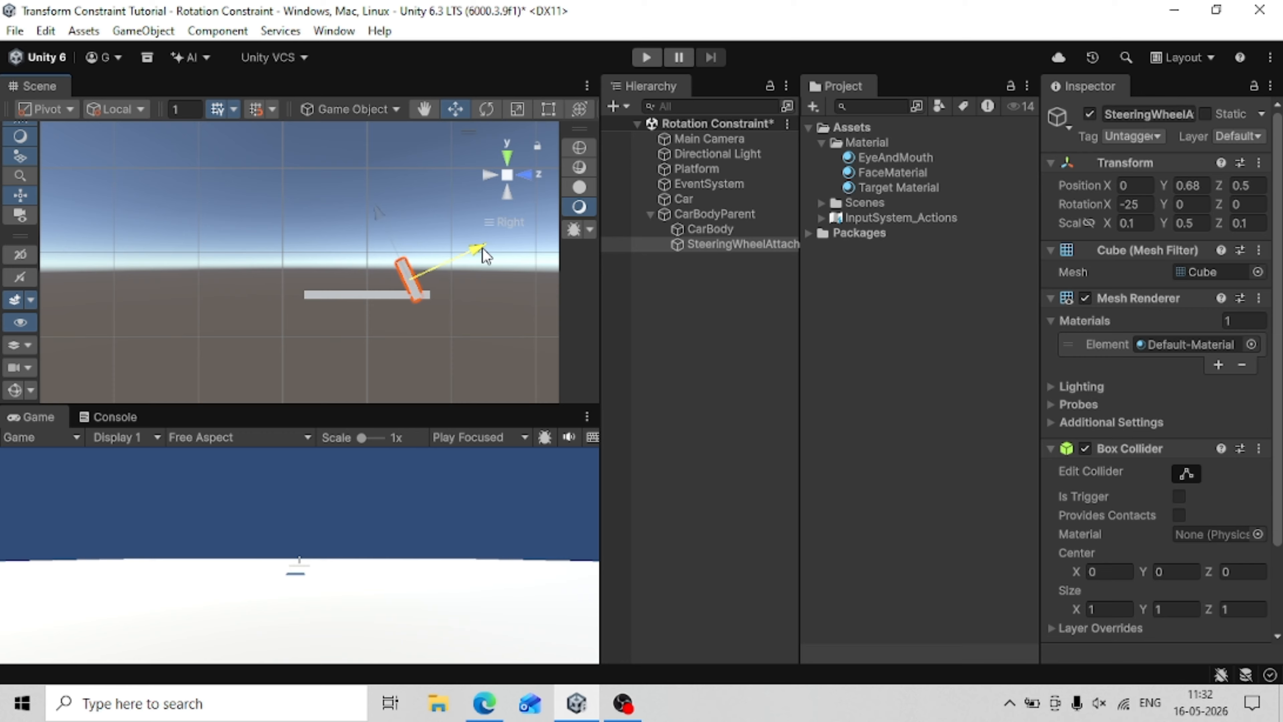
{"action": "left_click", "coordinate": [378, 224]}
{"action": "left_click", "coordinate": [680, 245]}
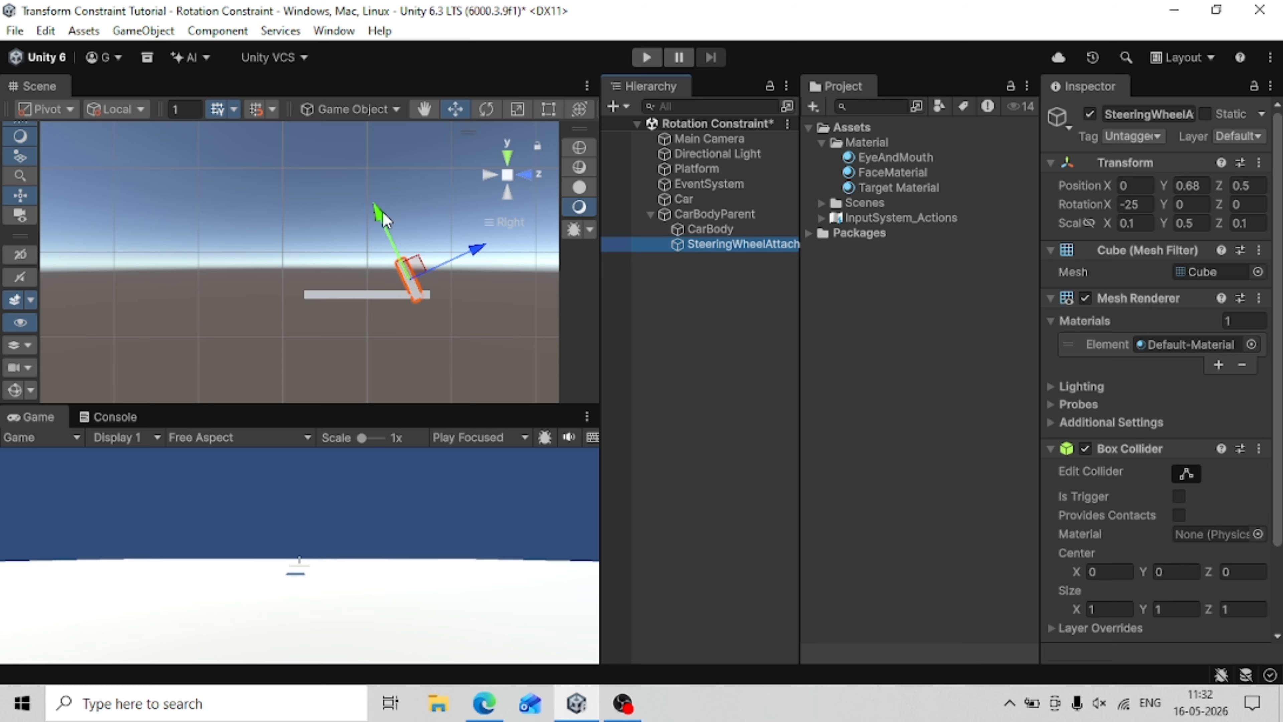
{"action": "left_click_drag", "start_coordinate": [382, 212], "coordinate": [381, 215]}
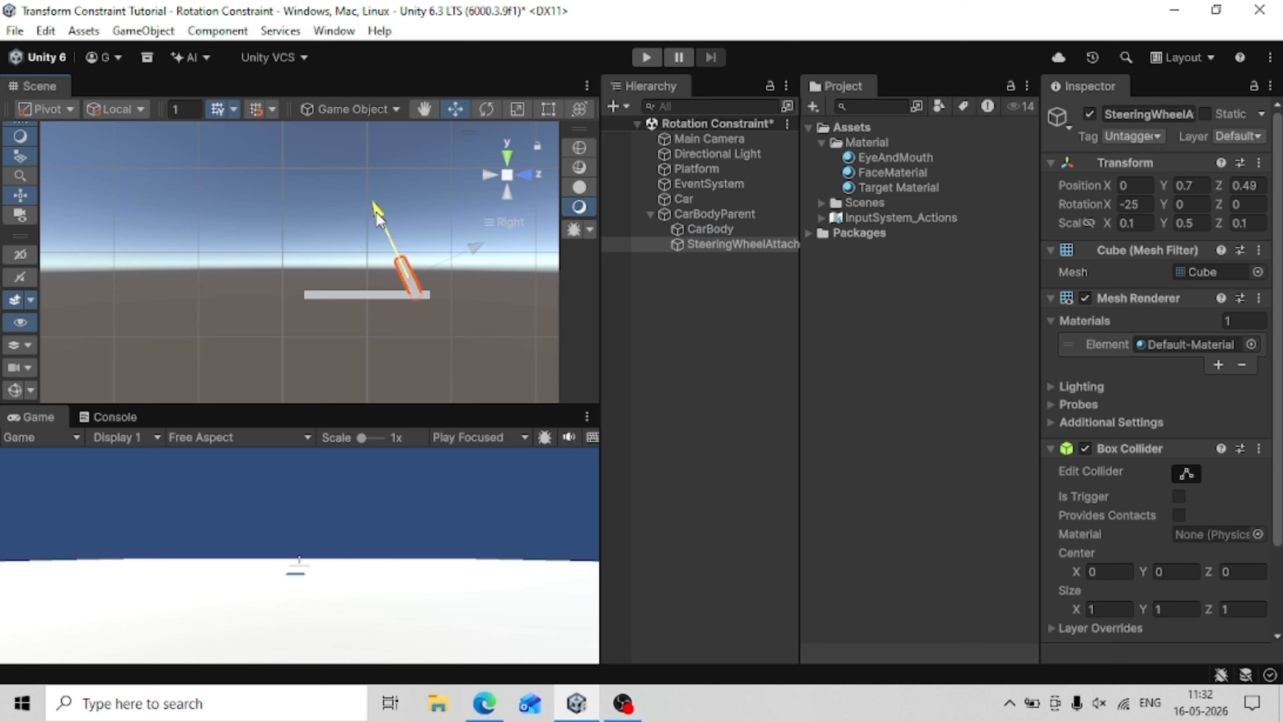
Create an empty object at the scene's root level and name it StearingParent.
{"action": "left_click_drag", "start_coordinate": [289, 292], "coordinate": [730, 354], "text": "alt"}
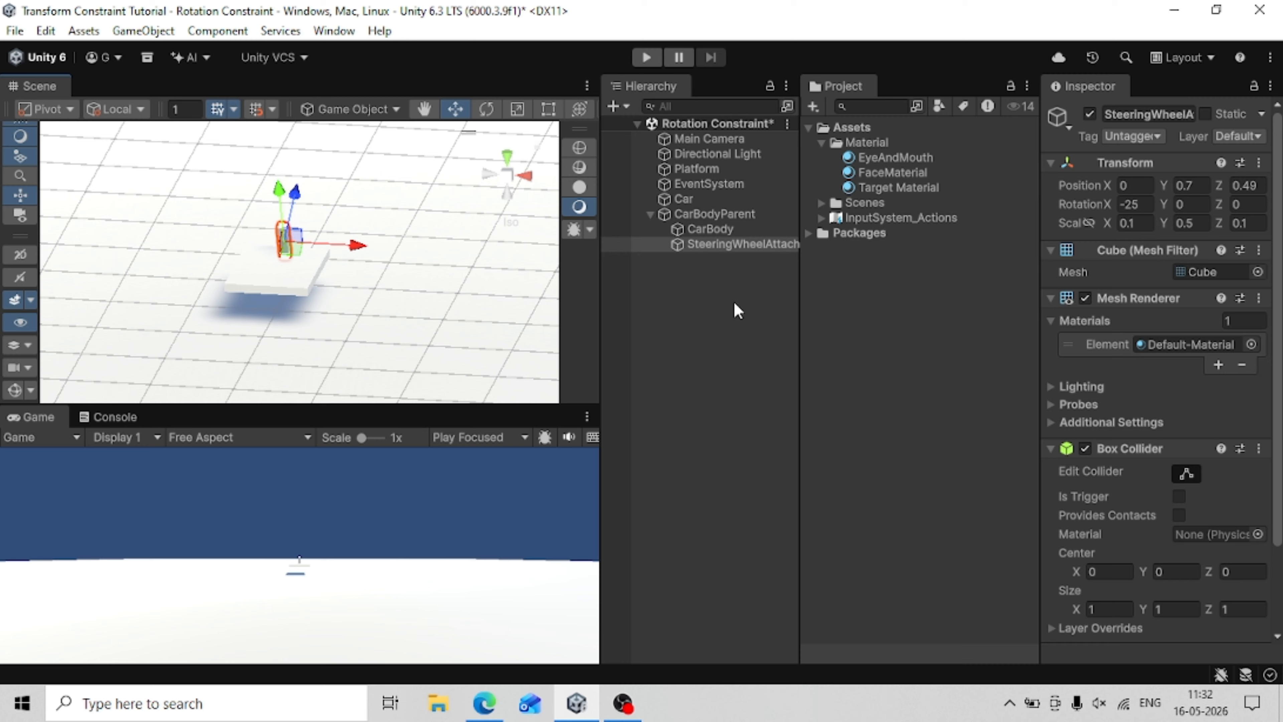
{"action": "left_click", "coordinate": [650, 214]}
{"action": "left_click", "coordinate": [650, 214]}
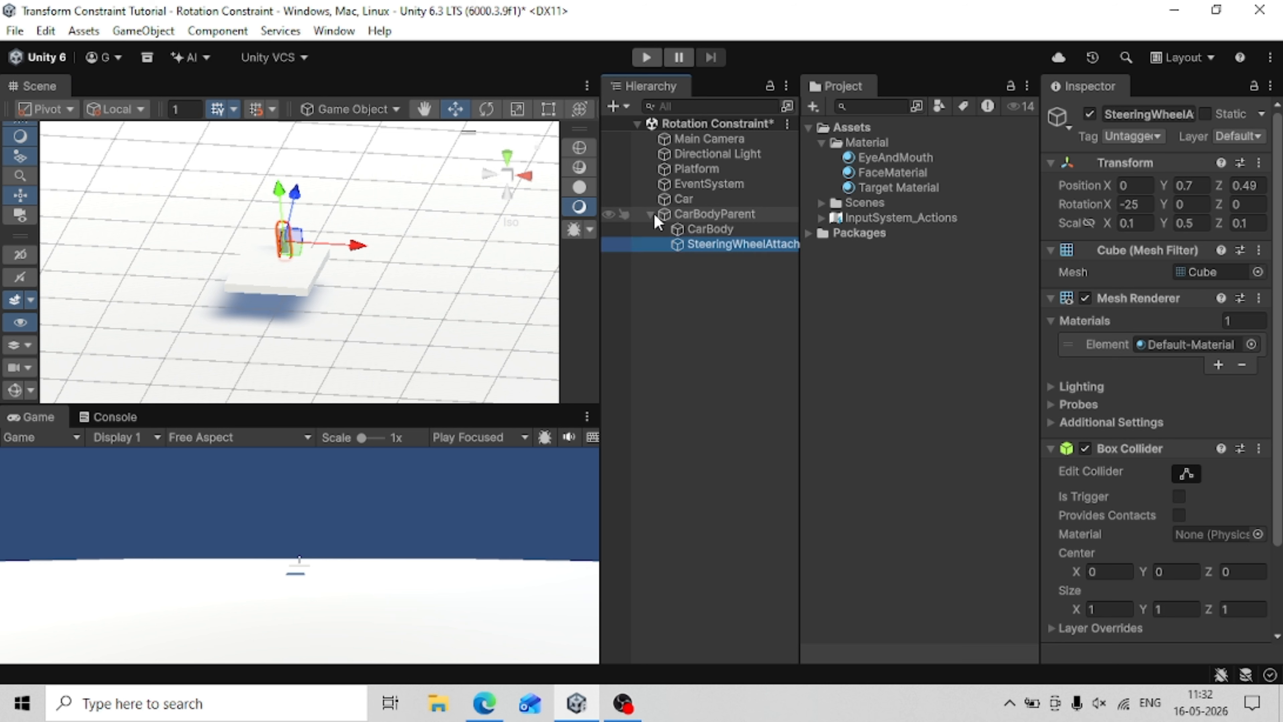
{"action": "left_click", "coordinate": [650, 215]}
{"action": "right_click", "coordinate": [678, 253]}
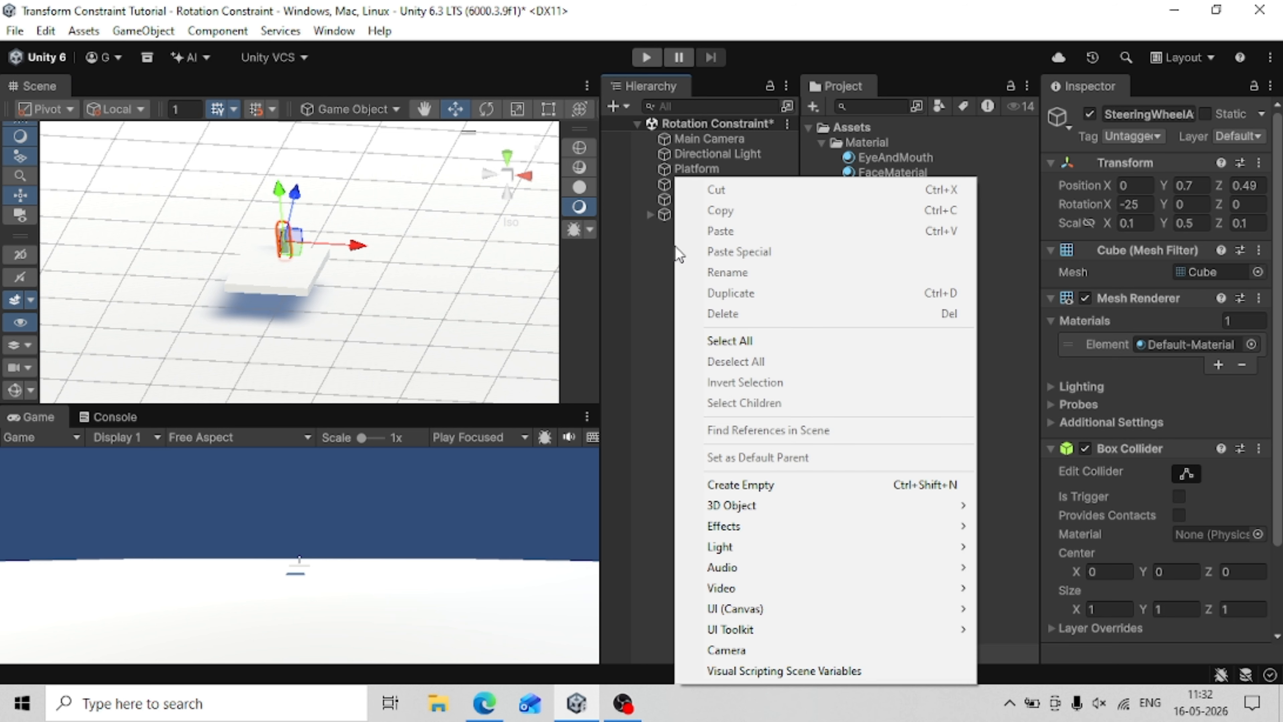
{"action": "mouse_move", "coordinate": [712, 510]}
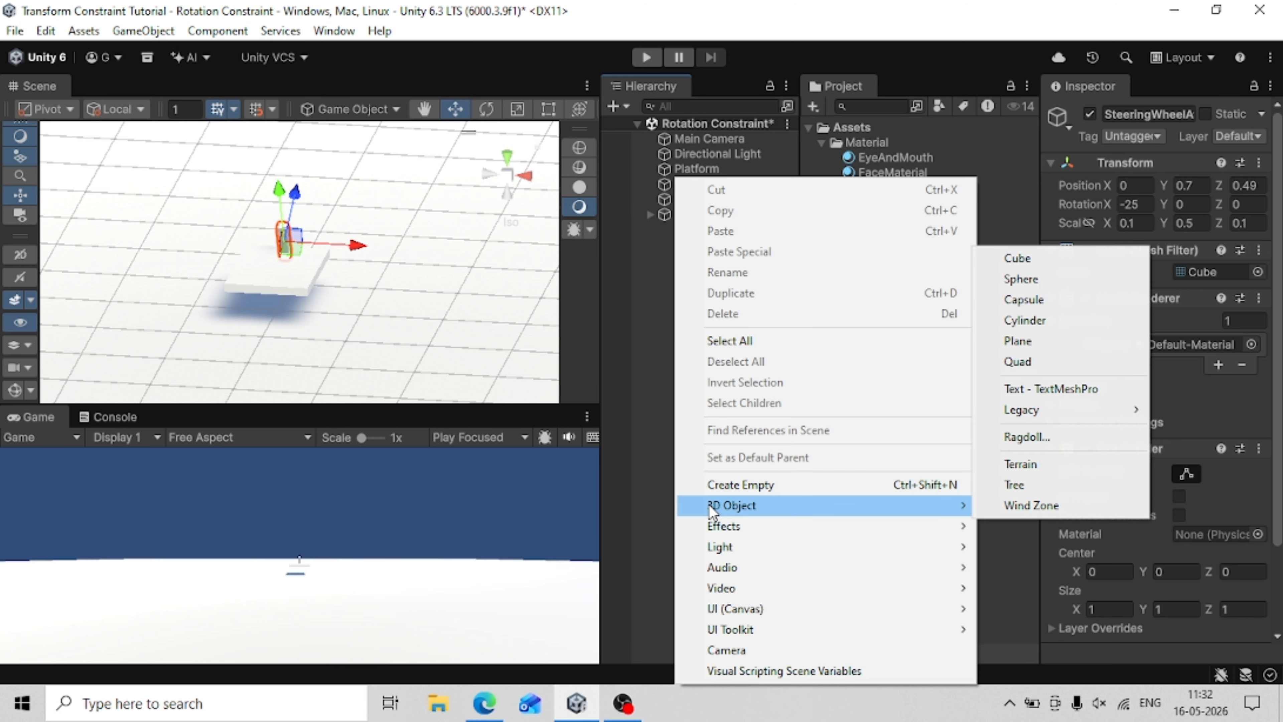
{"action": "left_click", "coordinate": [766, 487]}
{"action": "key", "text": "BackSpace"}
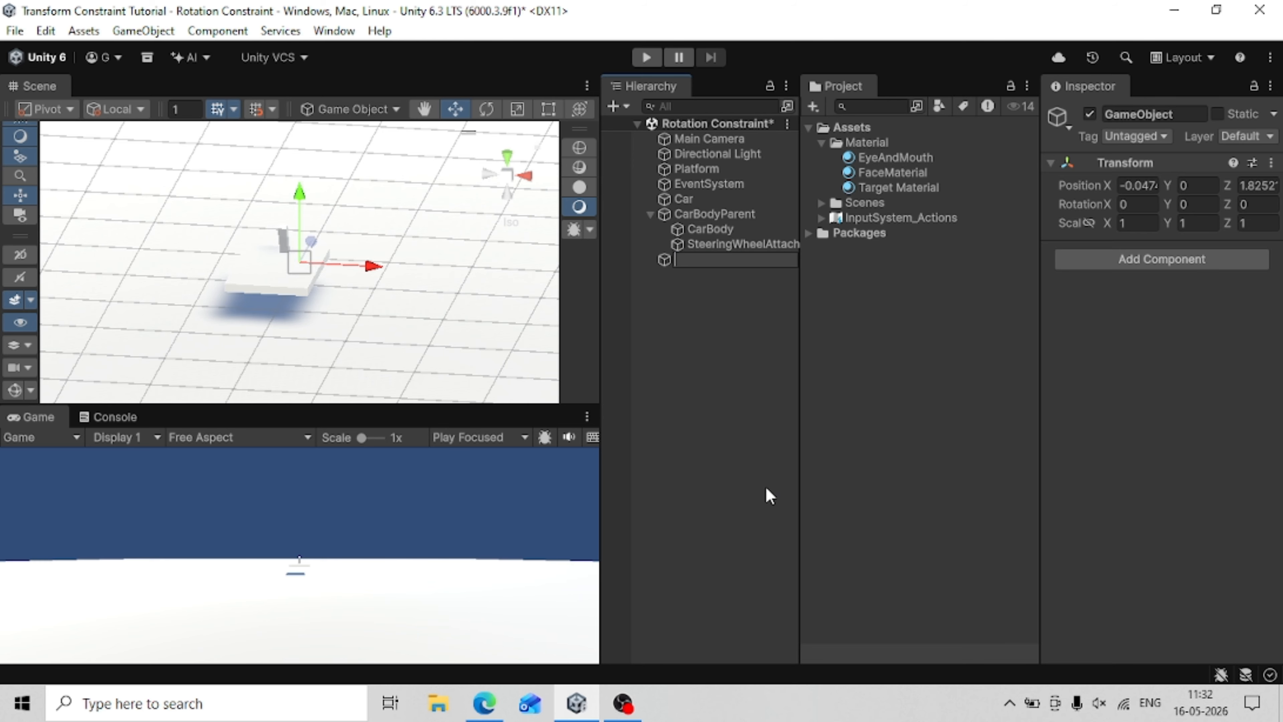
{"action": "type", "text": "Sta"}
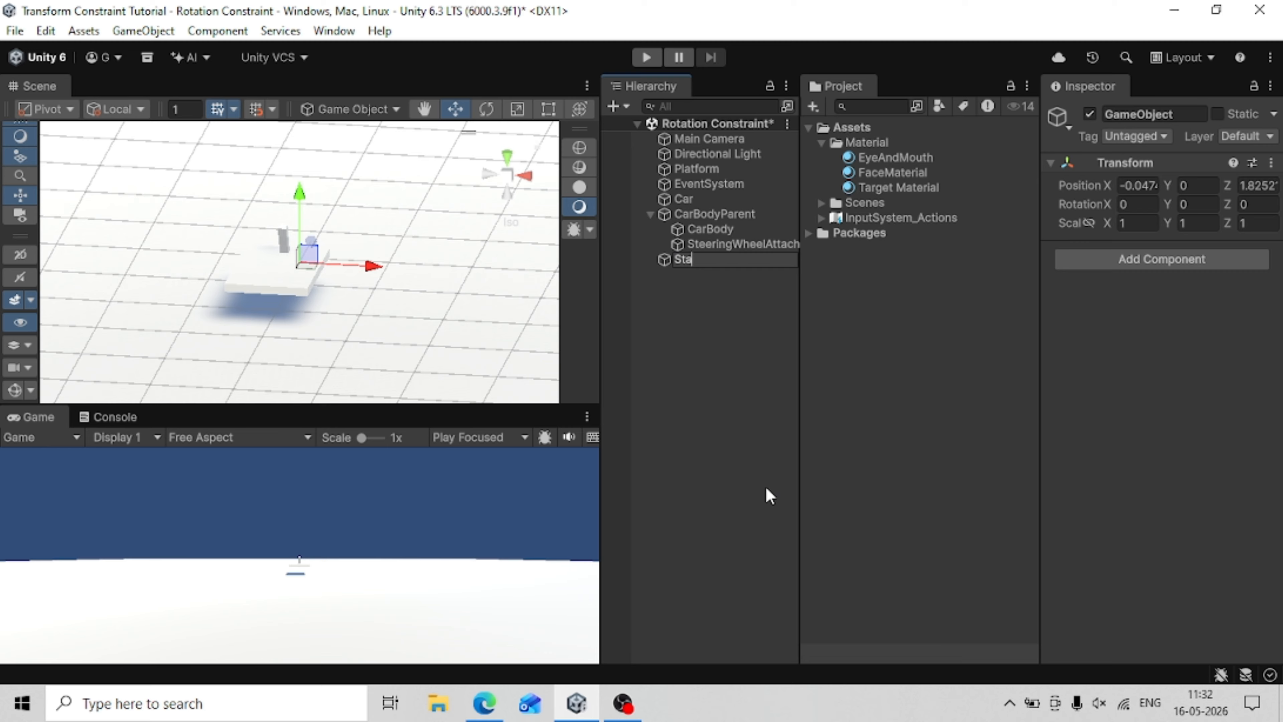
{"action": "type", "text": "ing"}
{"action": "key", "text": "BackSpace"}
{"action": "key", "text": "BackSpace"}
{"action": "key", "text": "BackSpace"}
{"action": "type", "text": "arent"}
{"action": "key", "text": "Return"}
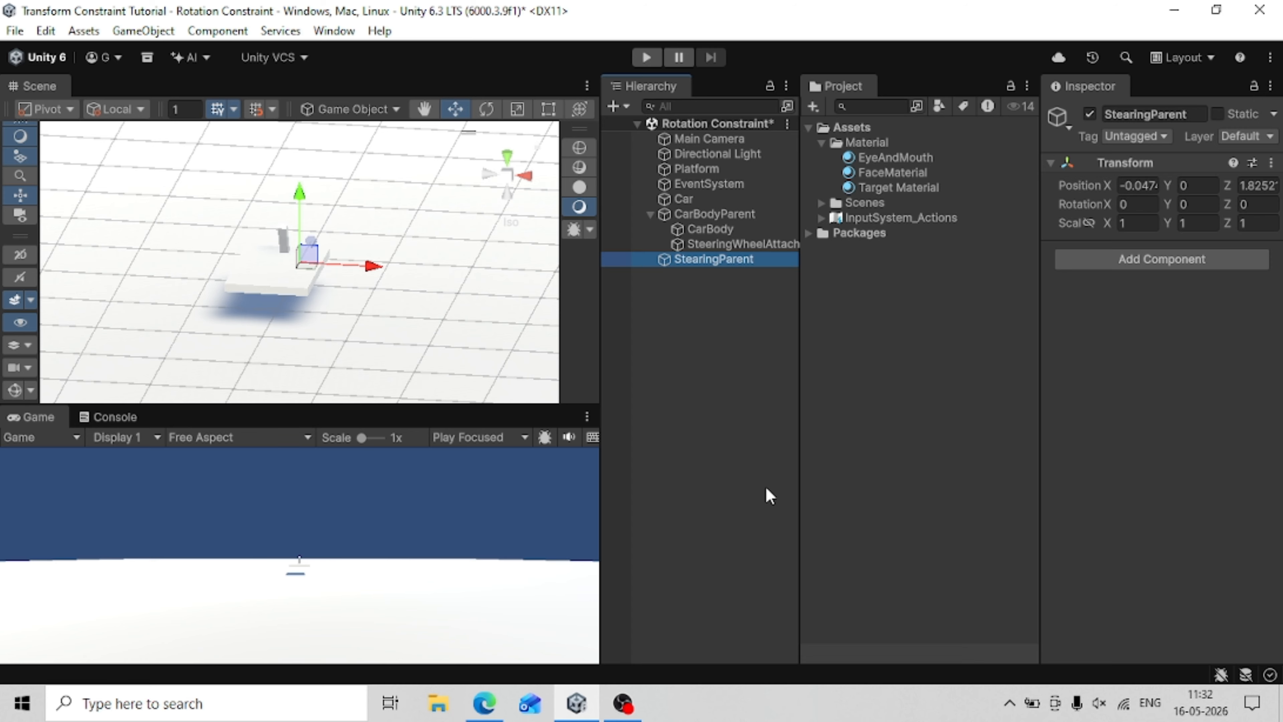
Set StearingParent's X and Z position to 0 and collapse the CarBodyParent hierarchy.
{"action": "left_click", "coordinate": [1138, 186]}
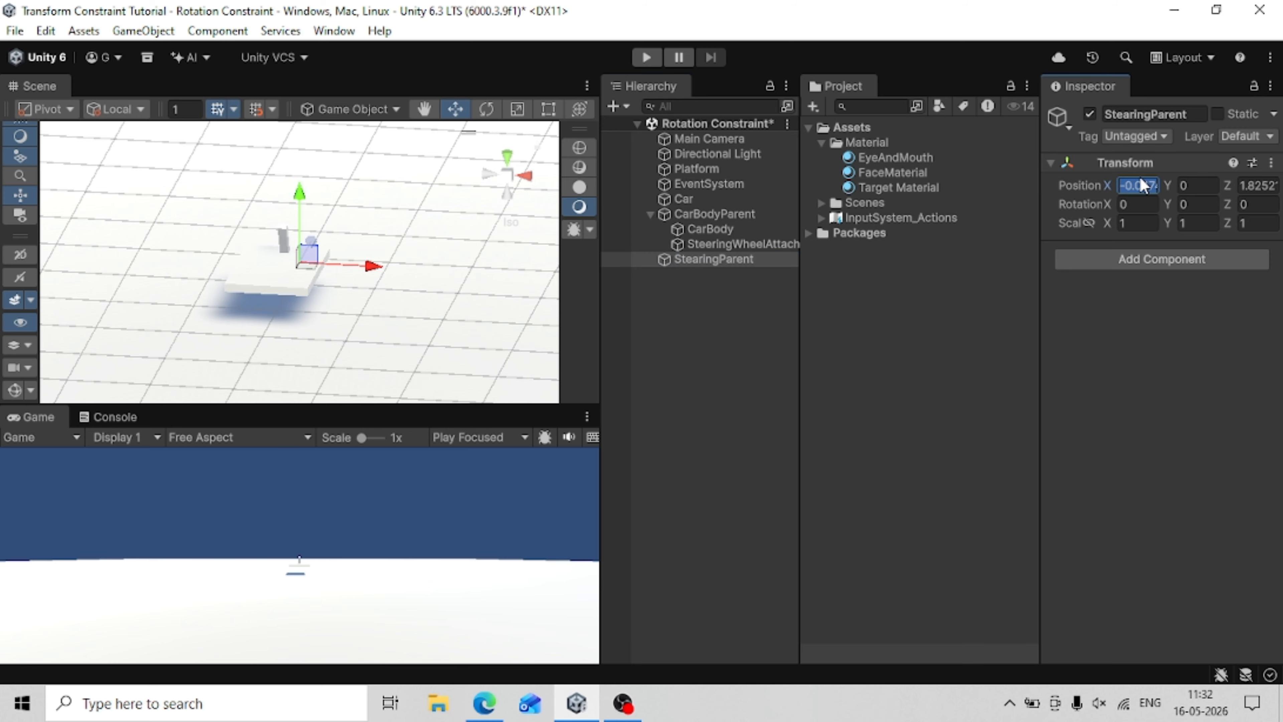
{"action": "type", "text": "0"}
{"action": "key", "text": "Tab"}
{"action": "key", "text": "Tab"}
{"action": "type", "text": "0"}
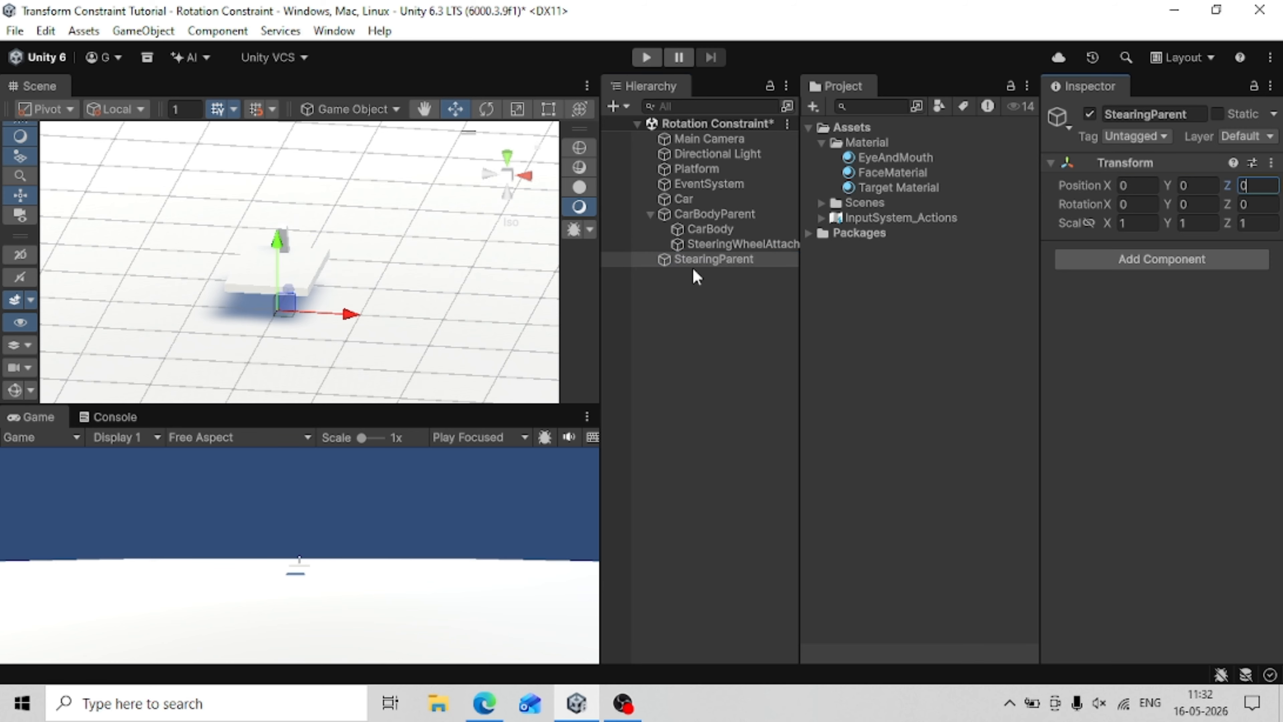
{"action": "left_click", "coordinate": [650, 214]}
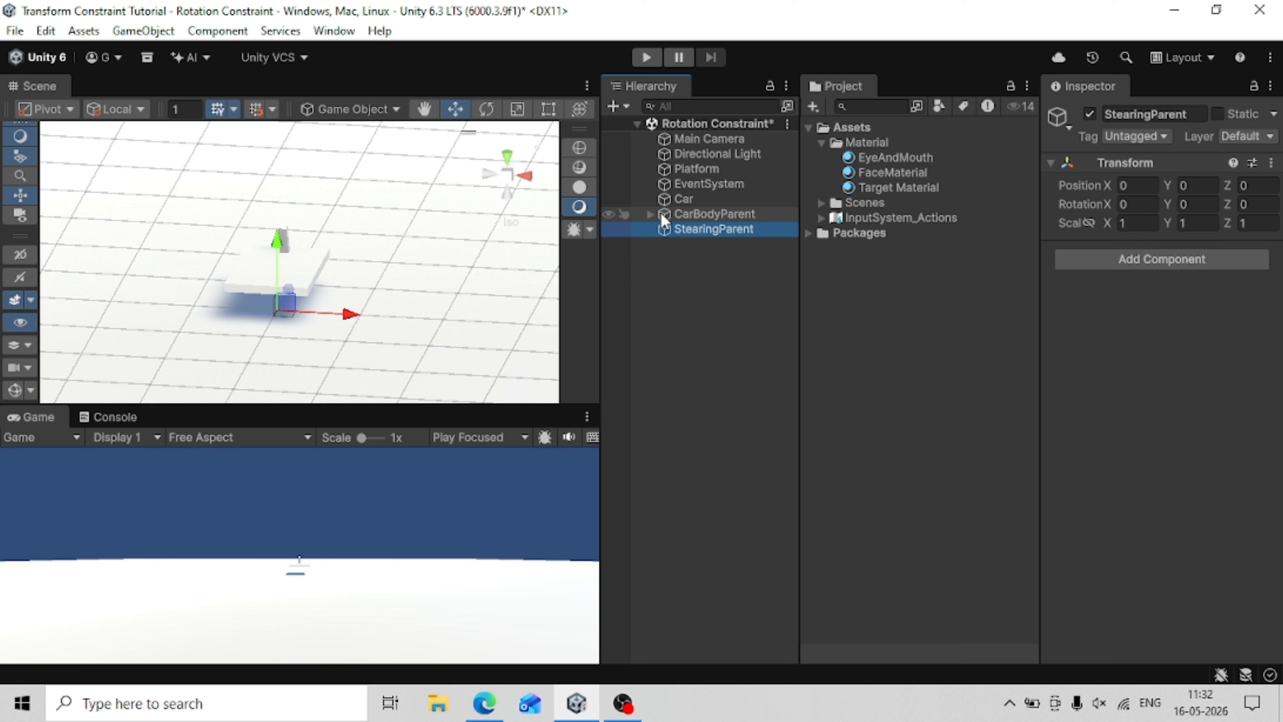
Add a cylinder as a child of StearingParent and scale it to X 0.5, Y 0.1, Z 0.5.
{"action": "right_click", "coordinate": [709, 232]}
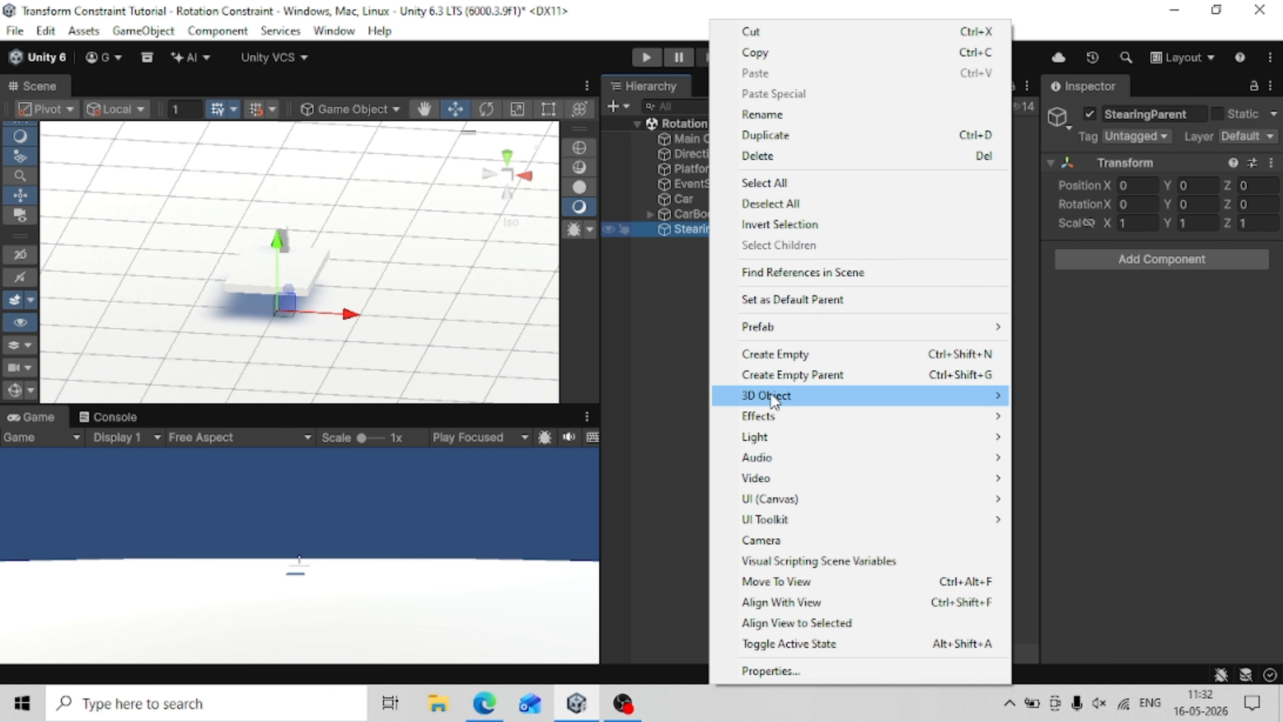
{"action": "mouse_move", "coordinate": [771, 395]}
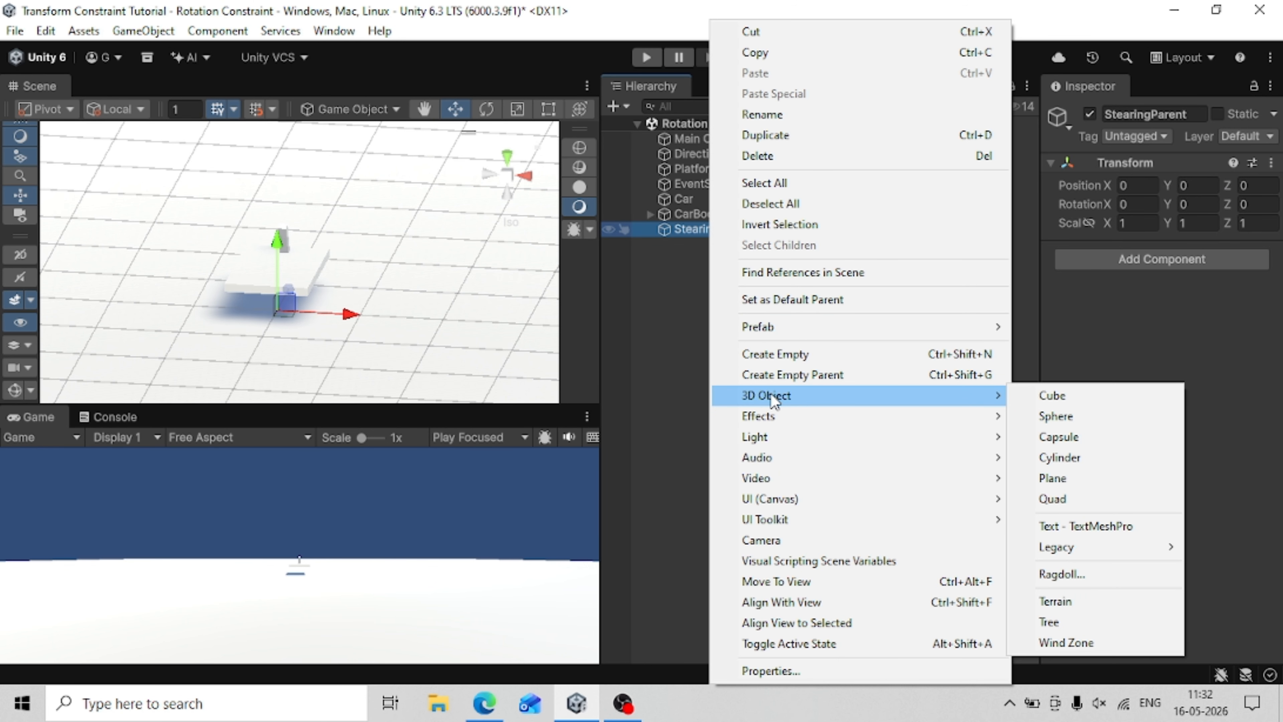
{"action": "left_click", "coordinate": [1061, 457]}
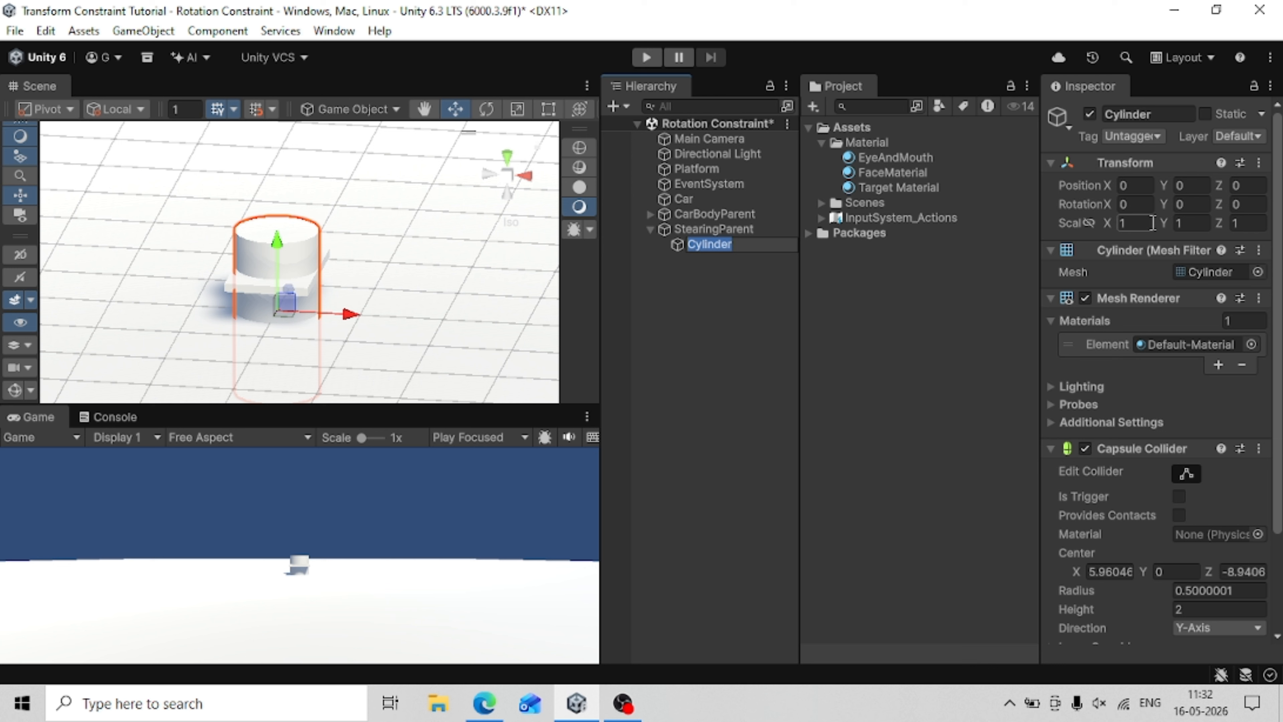
{"action": "left_click", "coordinate": [1190, 222]}
{"action": "type", "text": "0.1"}
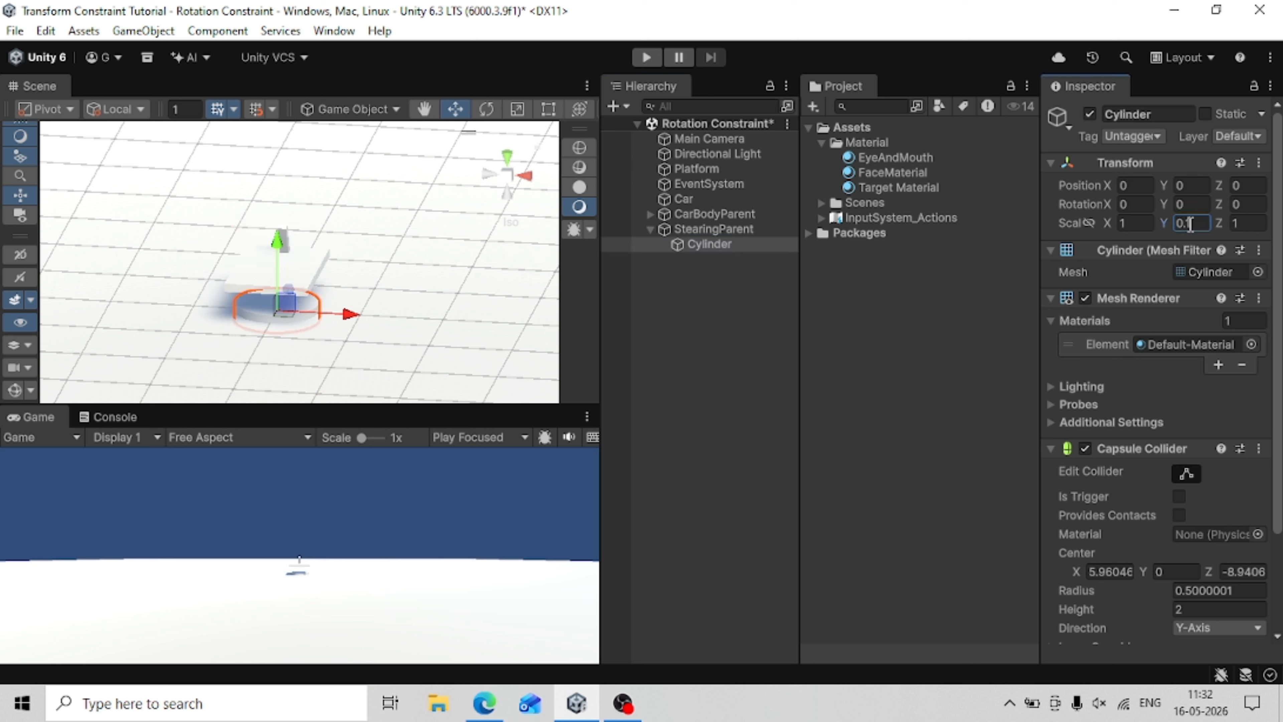
{"action": "left_click", "coordinate": [1144, 222]}
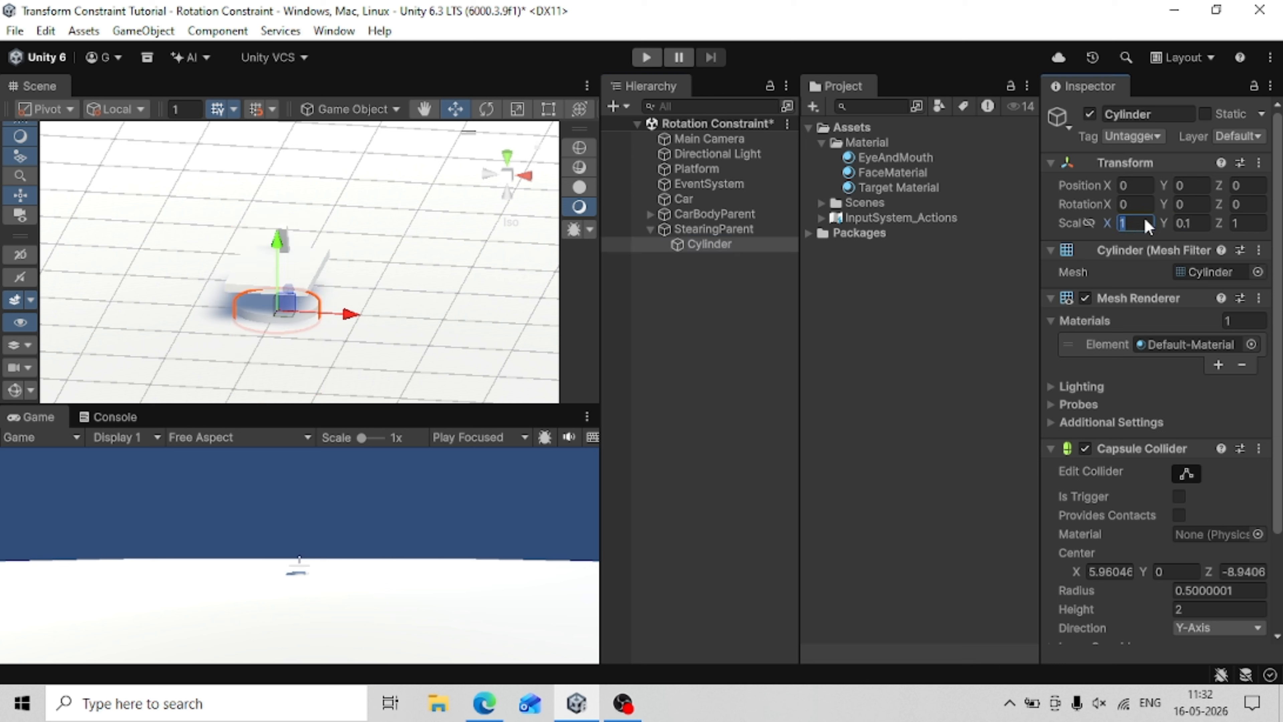
{"action": "type", "text": "0.5"}
{"action": "key", "text": "Tab"}
{"action": "key", "text": "Tab"}
{"action": "type", "text": "0.5"}
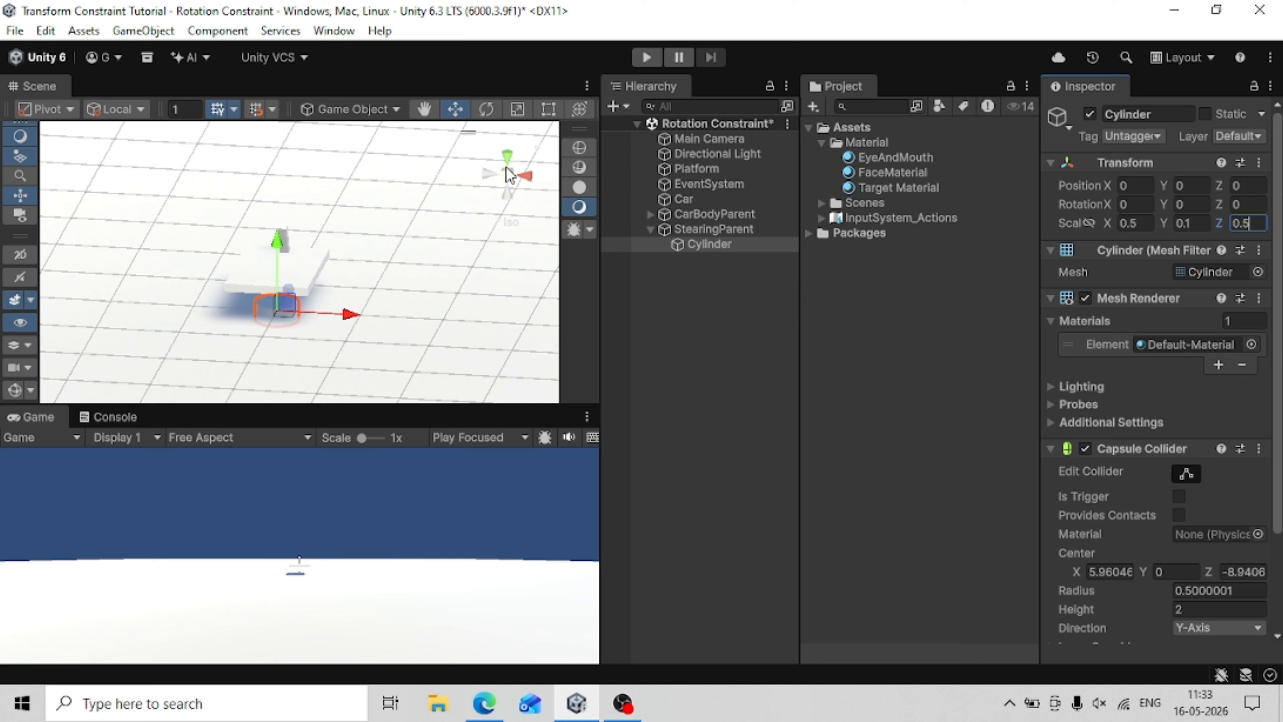
Flatten the cylinder by setting its Y scale to 0.05.
{"action": "left_click", "coordinate": [527, 174]}
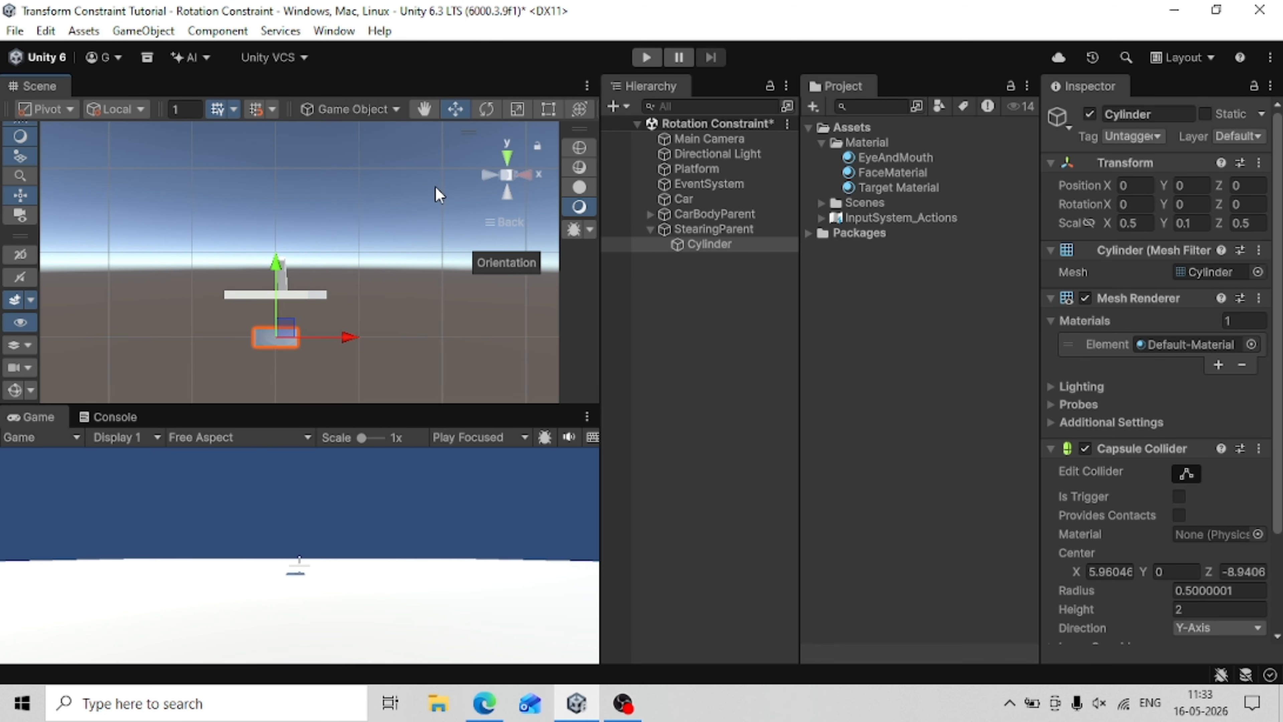
{"action": "left_click", "coordinate": [1188, 223]}
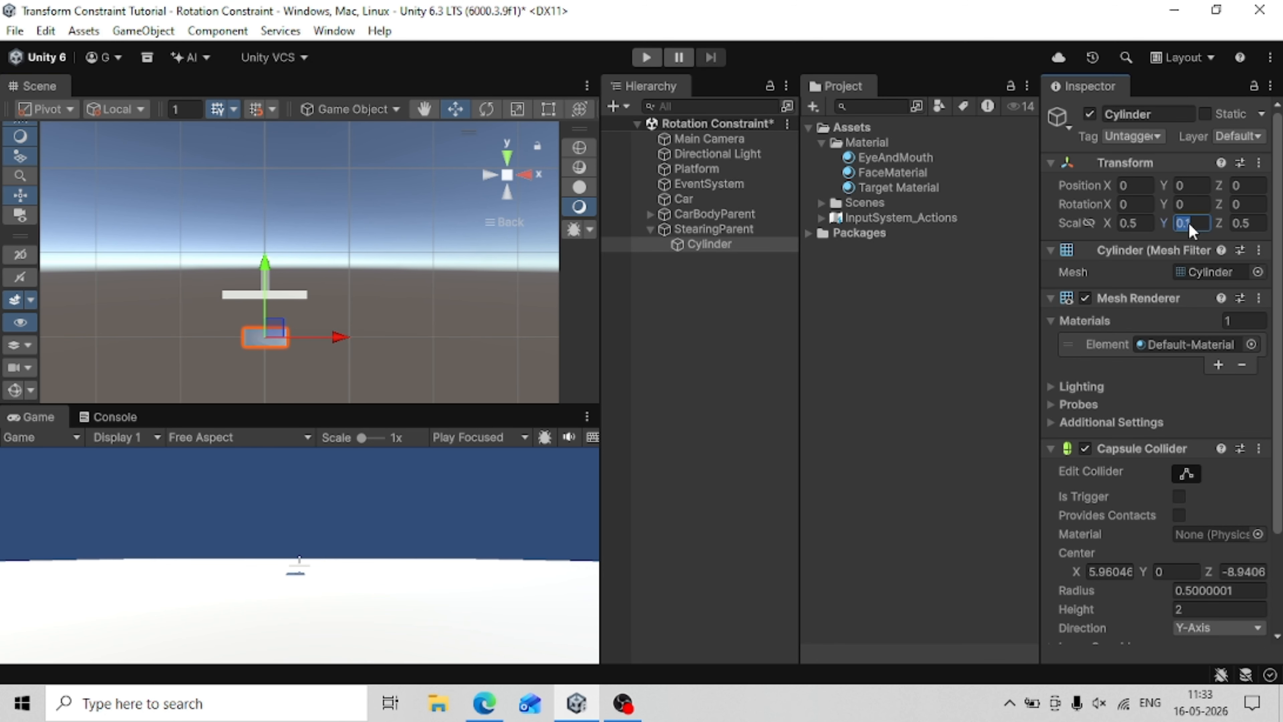
{"action": "type", "text": "0.0"}
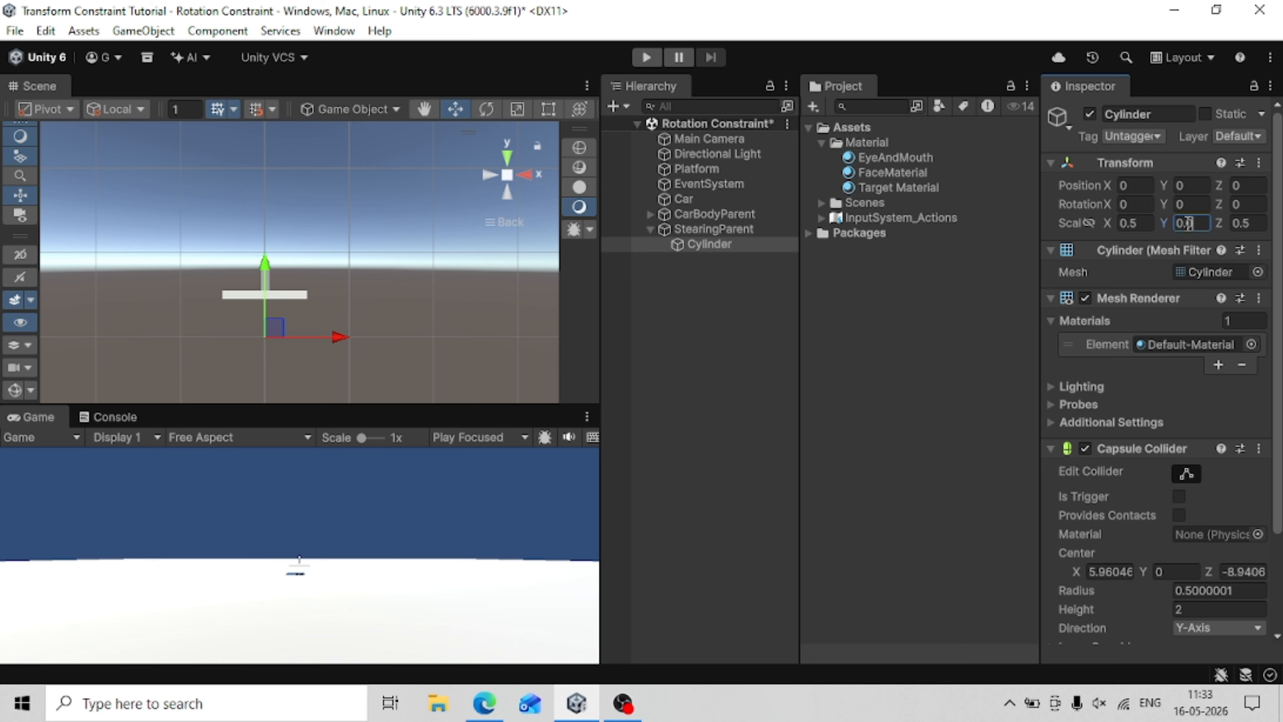
{"action": "type", "text": "5"}
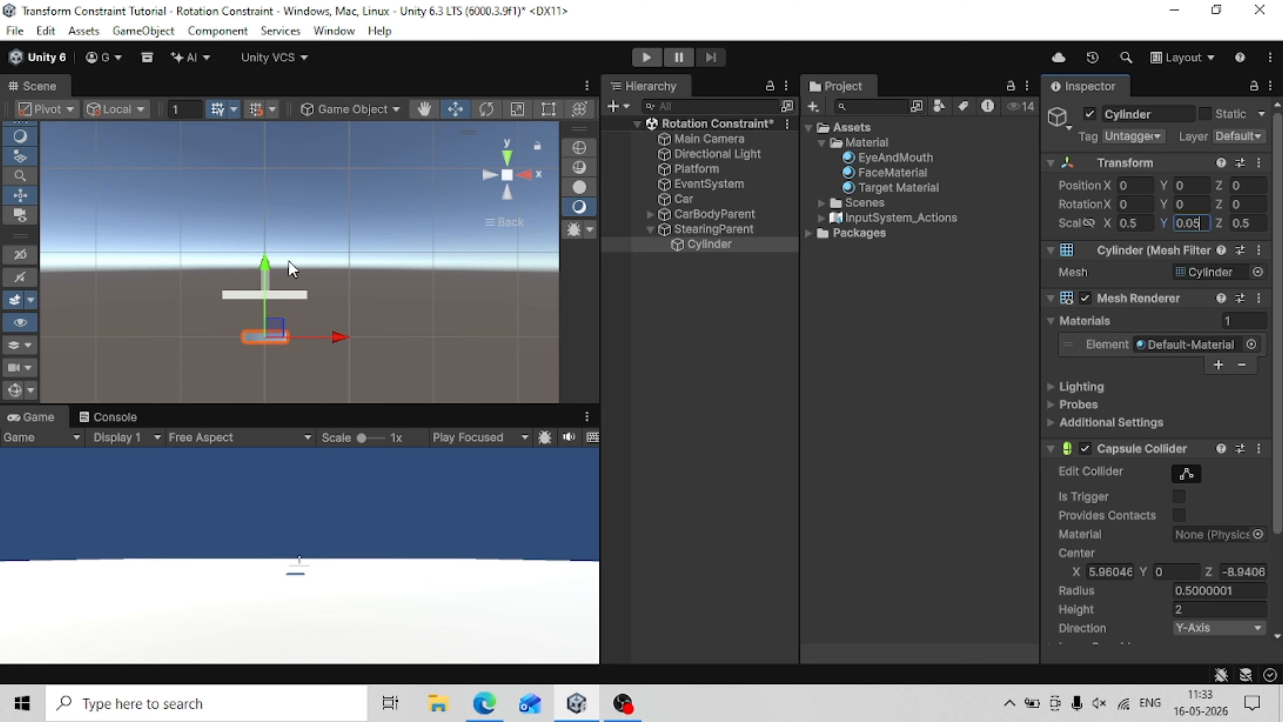
Move the cylinder up to Y 0.92 and forward to Z 0.4, over the steering wheel attacher.
{"action": "left_click_drag", "start_coordinate": [259, 268], "coordinate": [266, 190]}
{"action": "left_click_drag", "start_coordinate": [367, 180], "coordinate": [192, 328], "text": "alt"}
{"action": "left_click", "coordinate": [507, 160]}
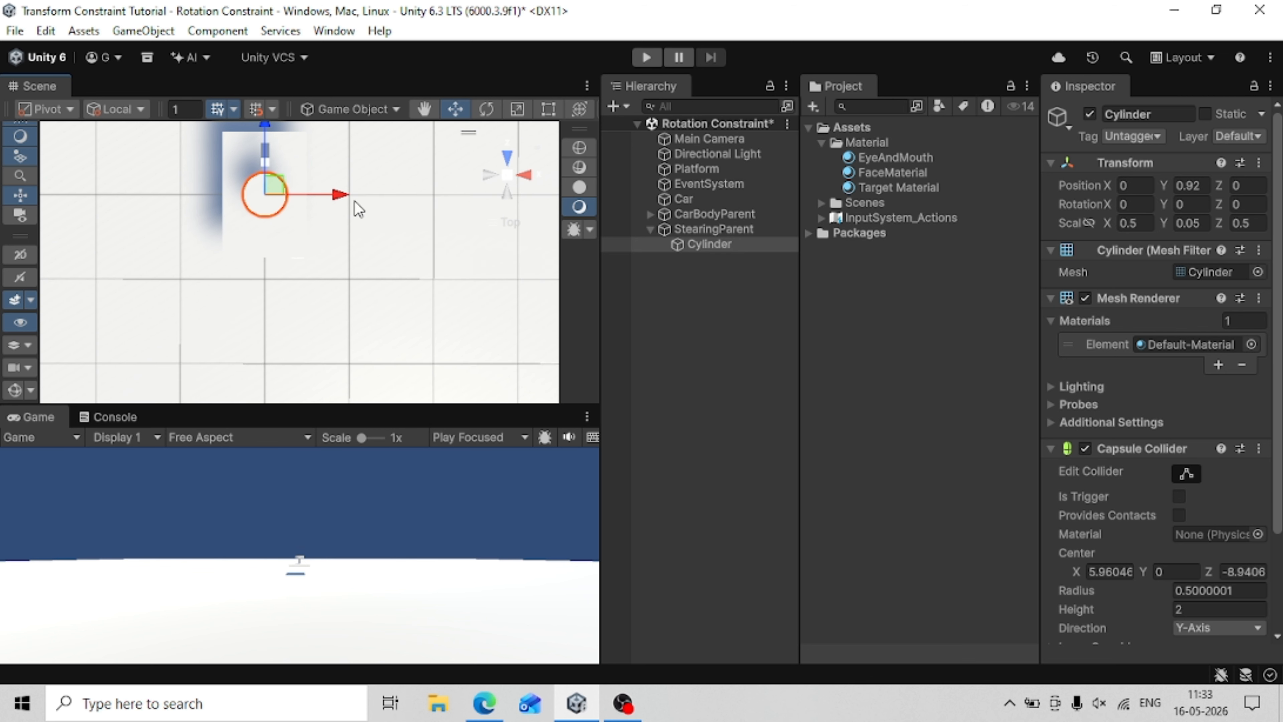
{"action": "middle_click_drag", "start_coordinate": [272, 202], "coordinate": [285, 371]}
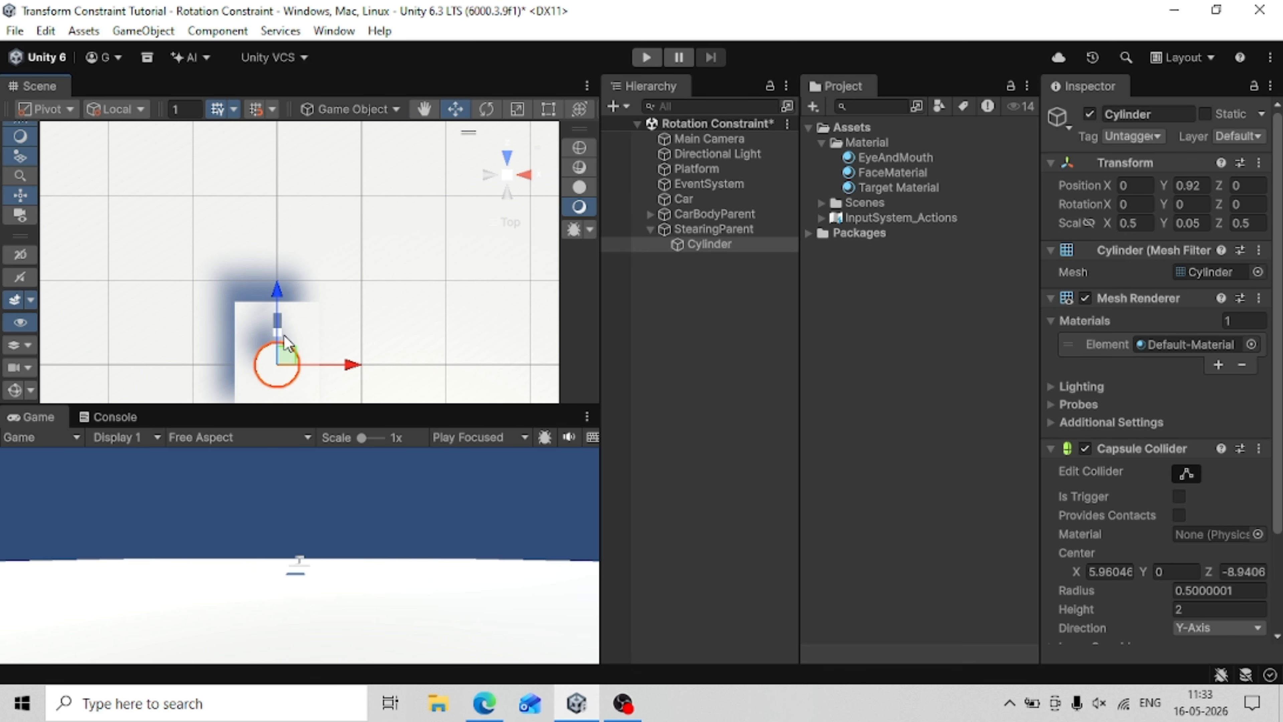
{"action": "left_click_drag", "start_coordinate": [276, 292], "coordinate": [271, 254]}
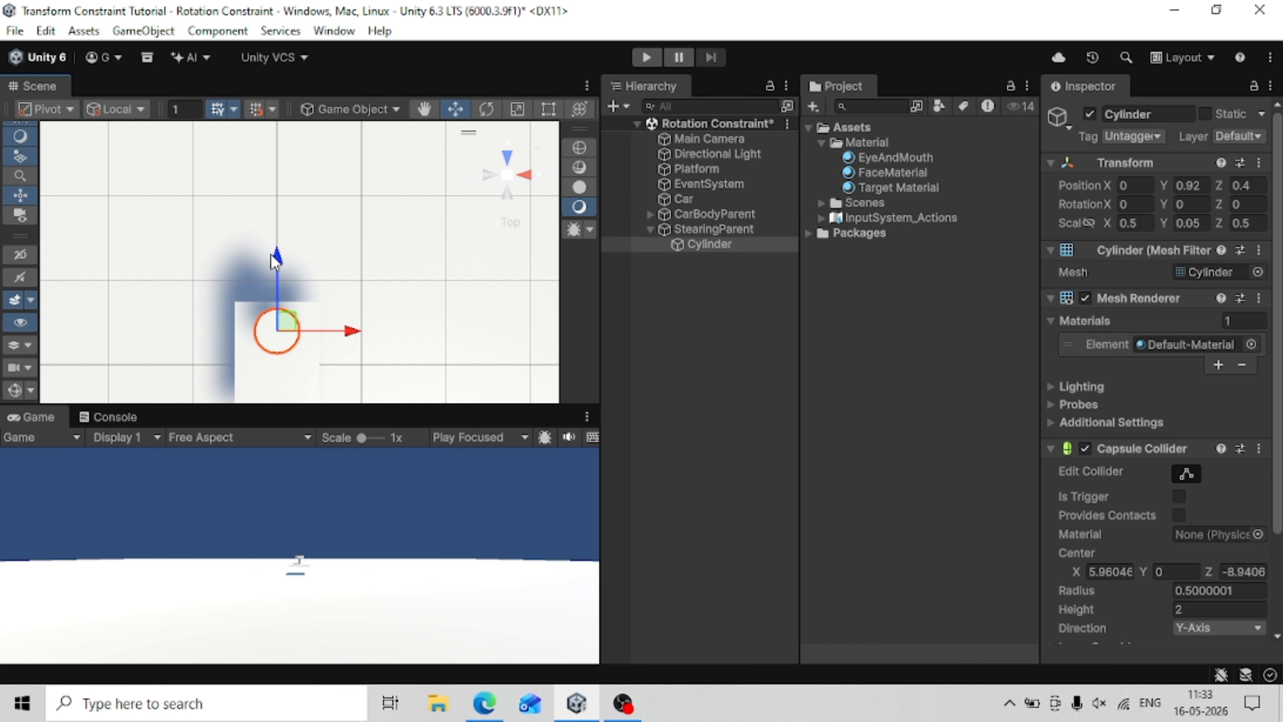
Set the cylinder's X rotation to -25 to match the tilt of the steering wheel attacher.
{"action": "left_click", "coordinate": [526, 172]}
{"action": "scroll", "coordinate": [239, 276], "scroll_direction": "up", "scroll_amount": 3}
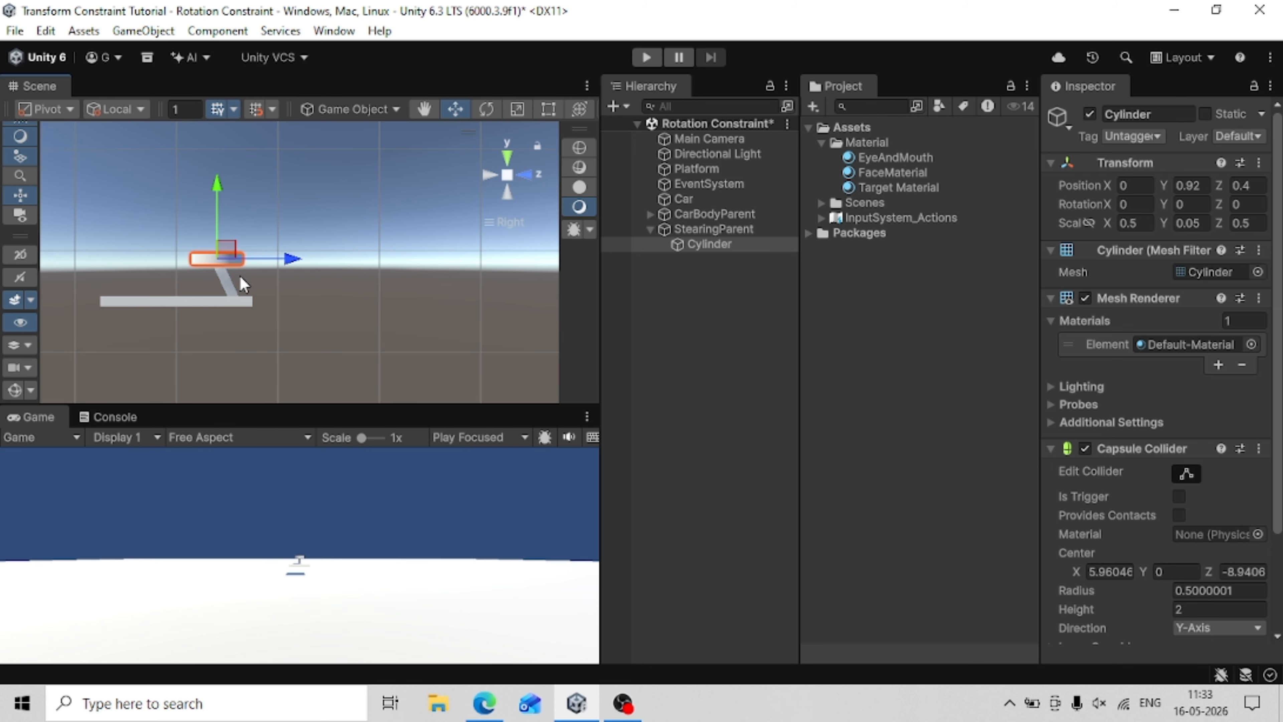
{"action": "middle_click_drag", "start_coordinate": [150, 277], "coordinate": [272, 290]}
{"action": "scroll", "coordinate": [255, 295], "scroll_direction": "up", "scroll_amount": 3}
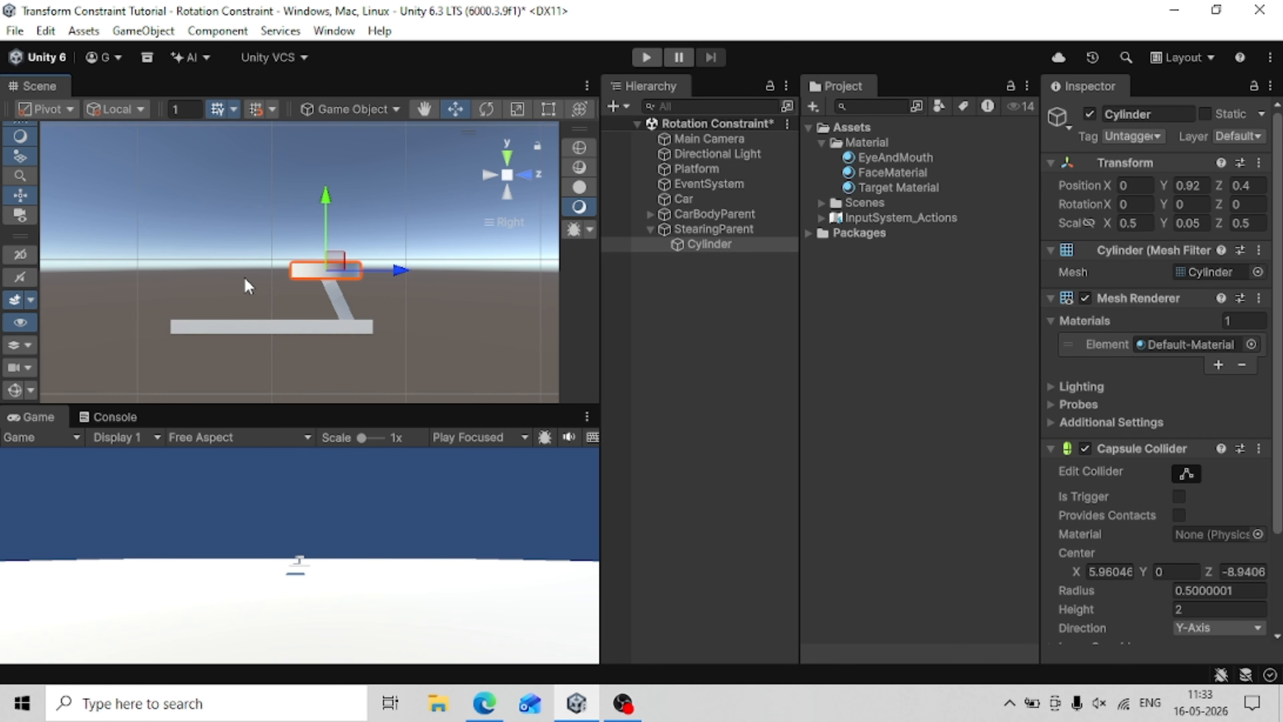
{"action": "scroll", "coordinate": [238, 275], "scroll_direction": "up", "scroll_amount": 2}
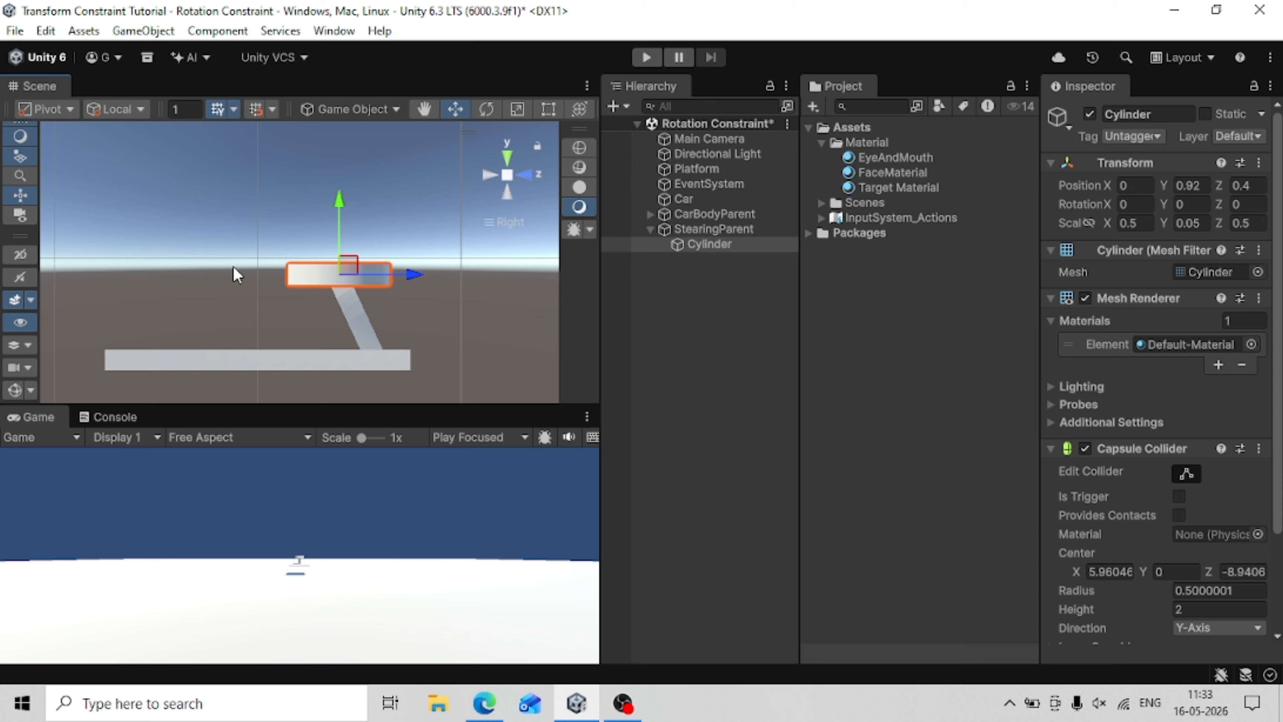
{"action": "key", "text": "e"}
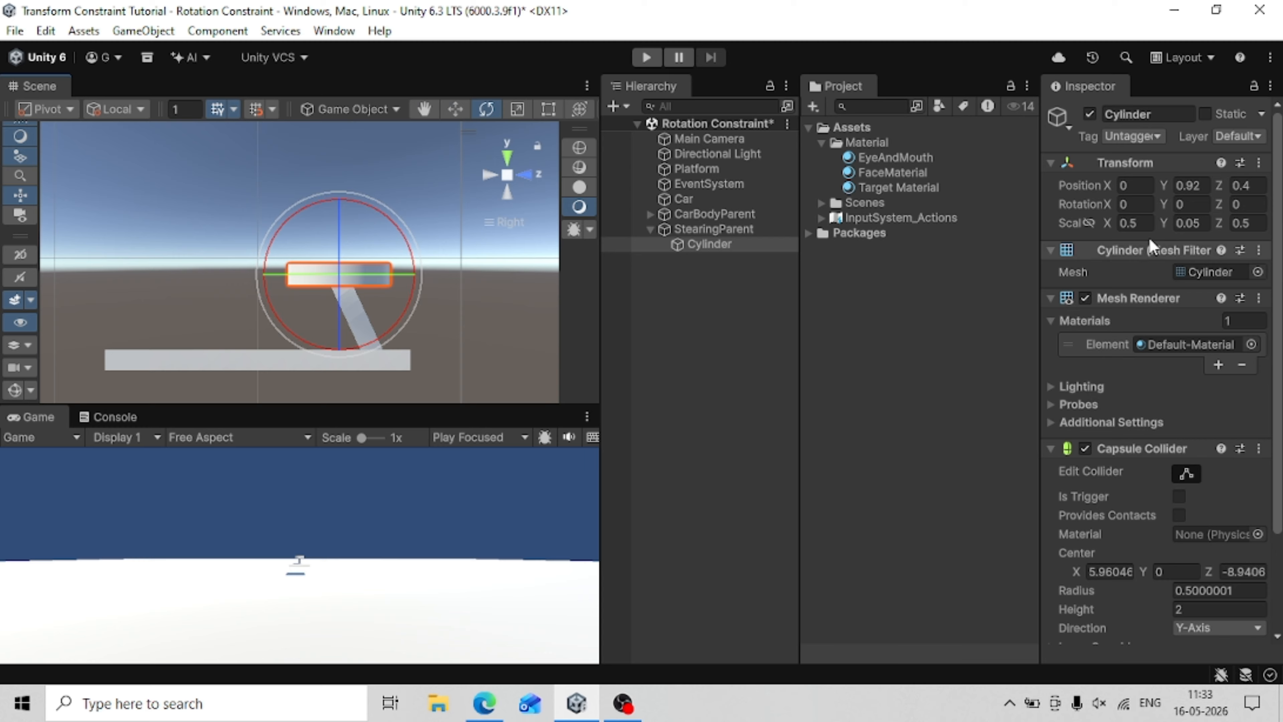
{"action": "left_click", "coordinate": [1134, 204]}
{"action": "type", "text": "25"}
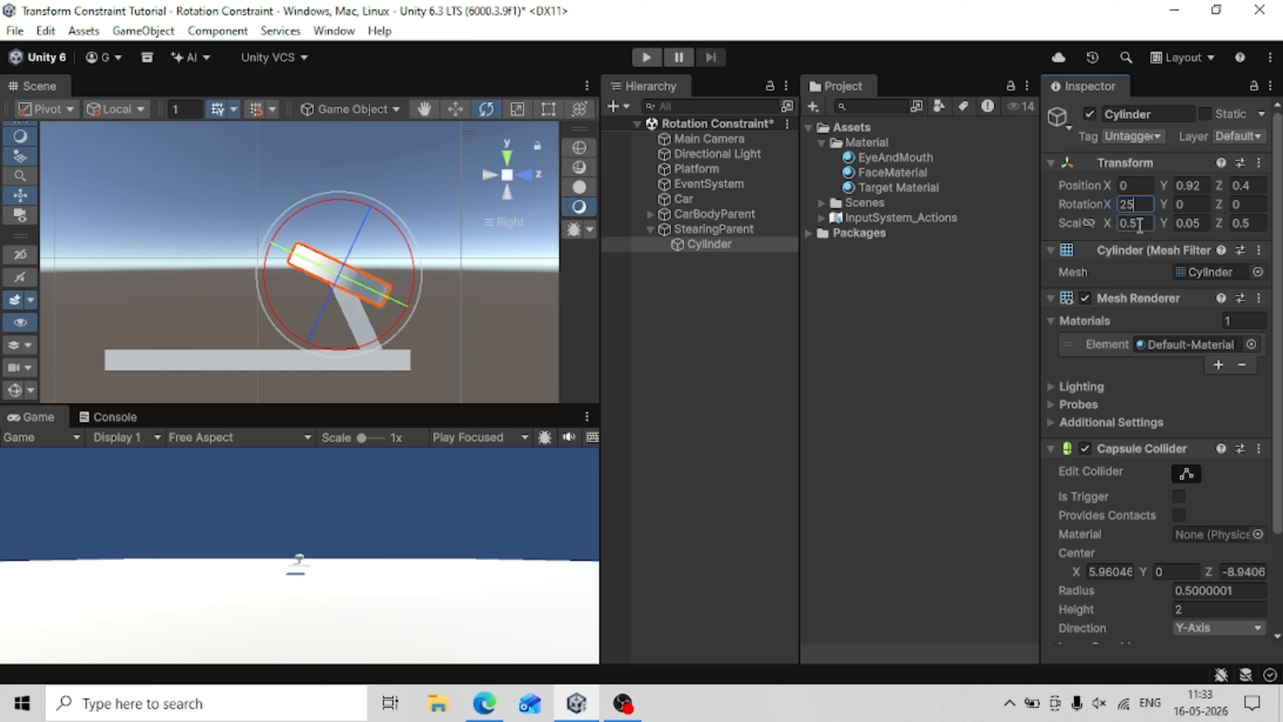
{"action": "key", "text": "BackSpace"}
{"action": "key", "text": "BackSpace"}
{"action": "type", "text": "-25"}
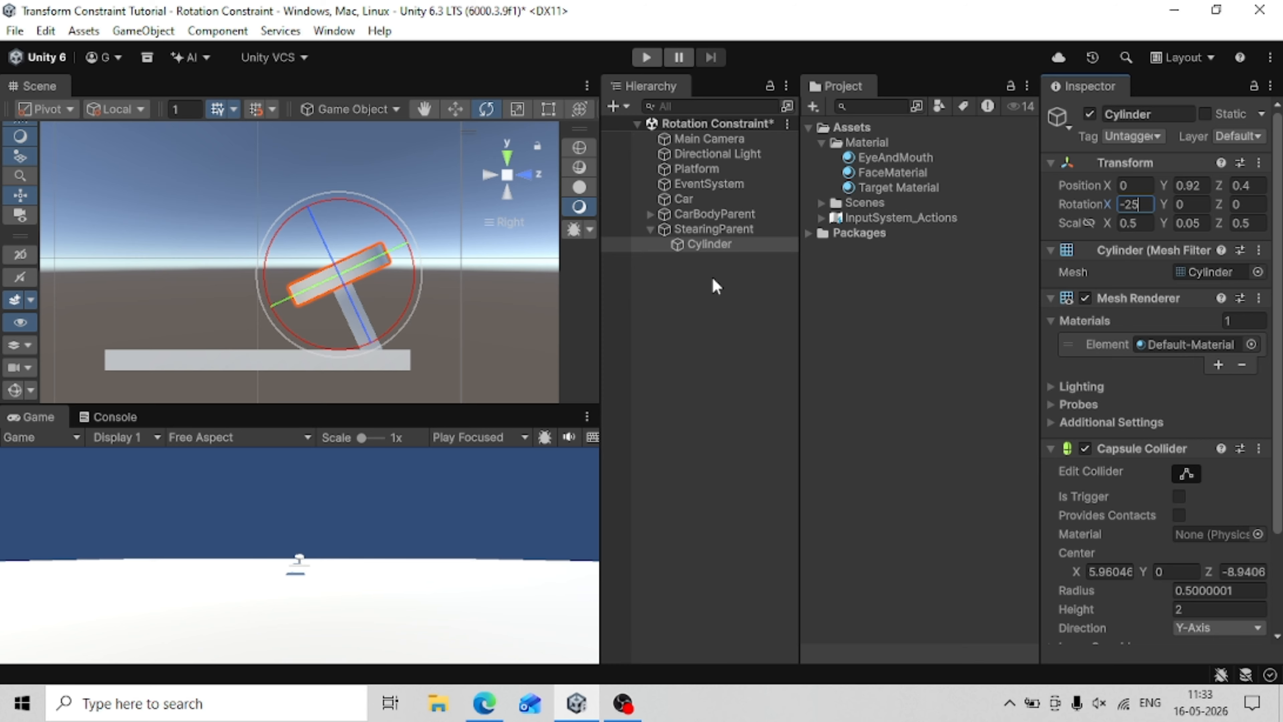
Shift the tilted cylinder slightly along its local Z axis to Y 0.915 and Z 0.389, centring it on the attacher.
{"action": "left_click", "coordinate": [707, 247]}
{"action": "key", "text": "w"}
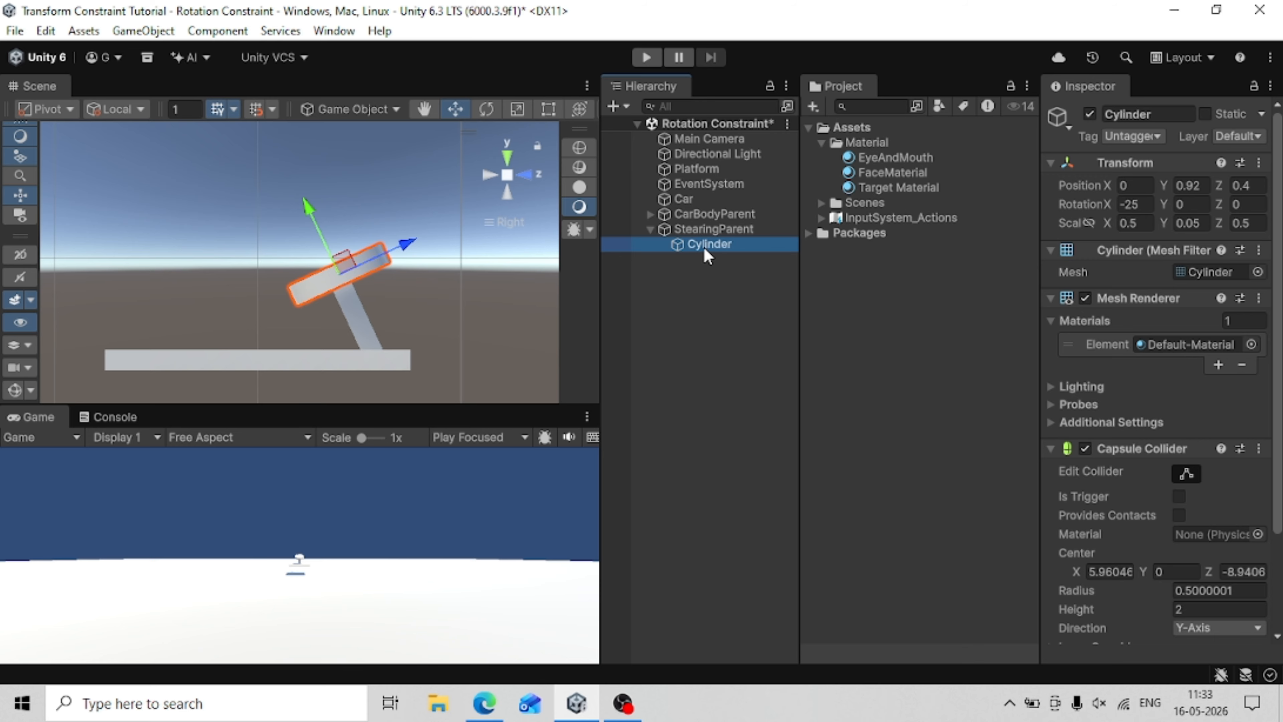
{"action": "left_click_drag", "start_coordinate": [408, 245], "coordinate": [408, 246]}
Shrink the cylinder to a scale of X 0.25, Y 0.025, Z 0.25.
{"action": "right_click_drag", "start_coordinate": [229, 295], "coordinate": [602, 431]}
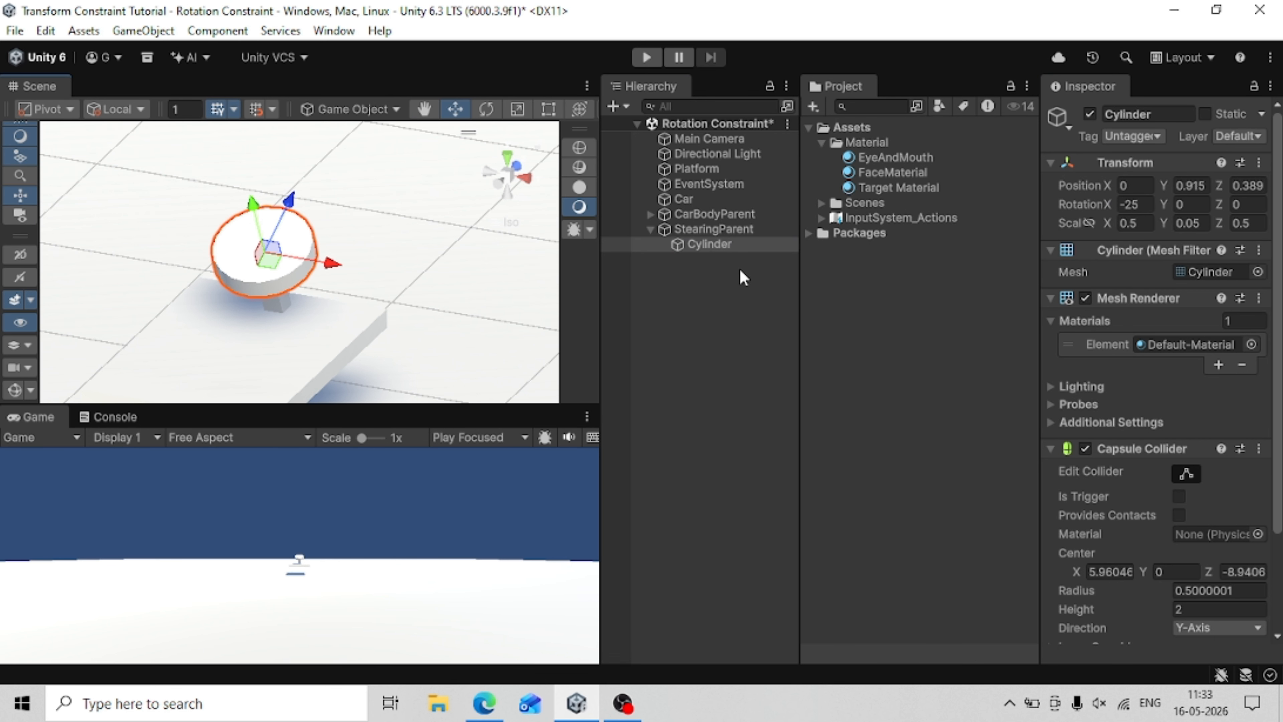
{"action": "left_click", "coordinate": [1196, 219]}
{"action": "type", "text": "0.01"}
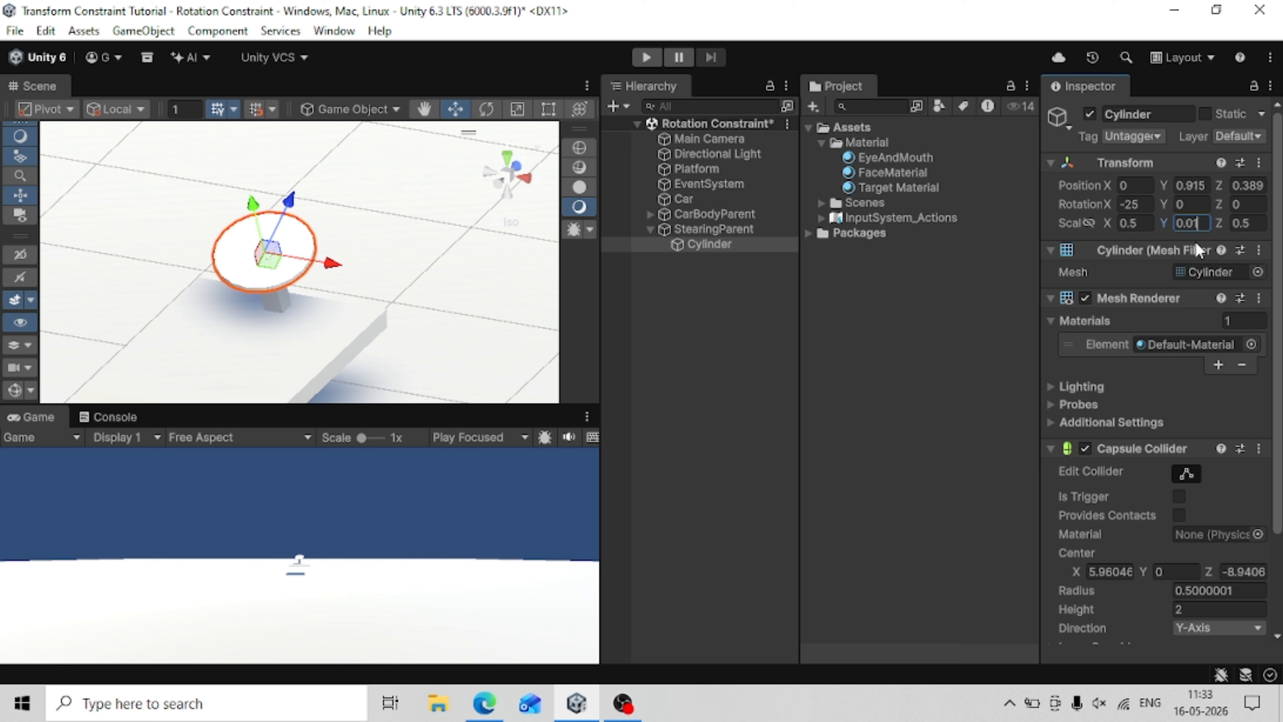
{"action": "key", "text": "BackSpace"}
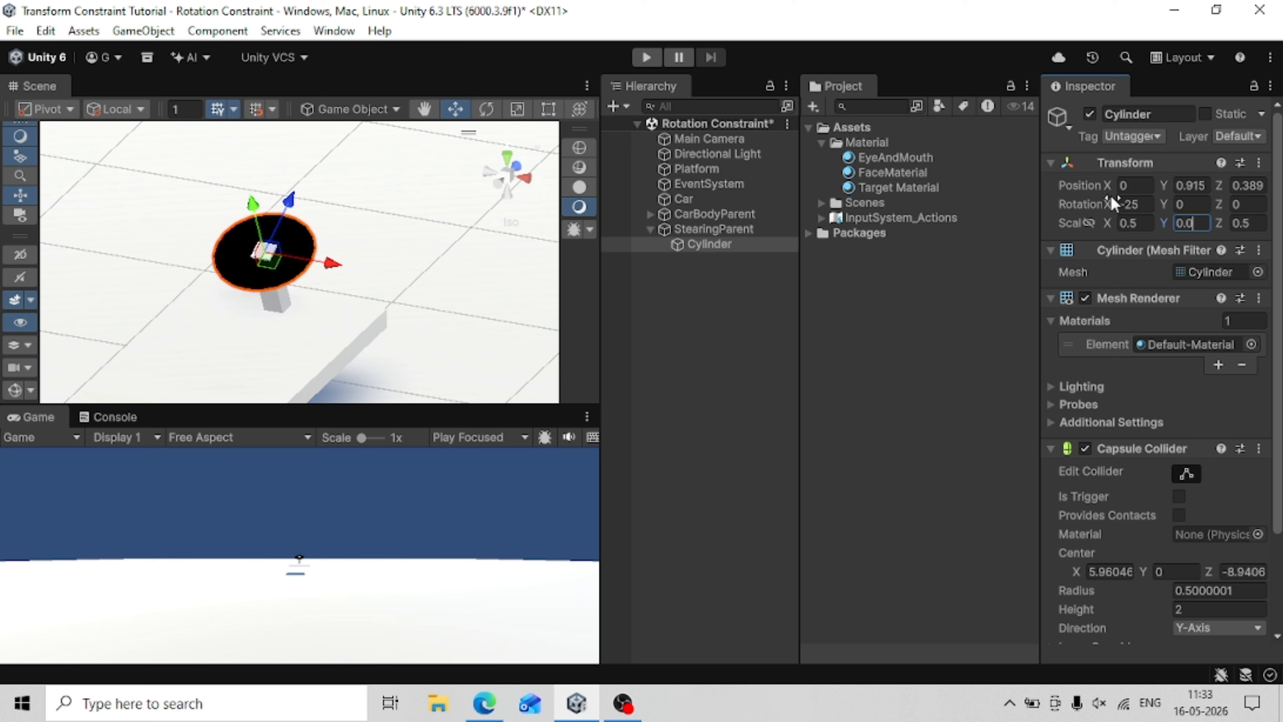
{"action": "type", "text": "25"}
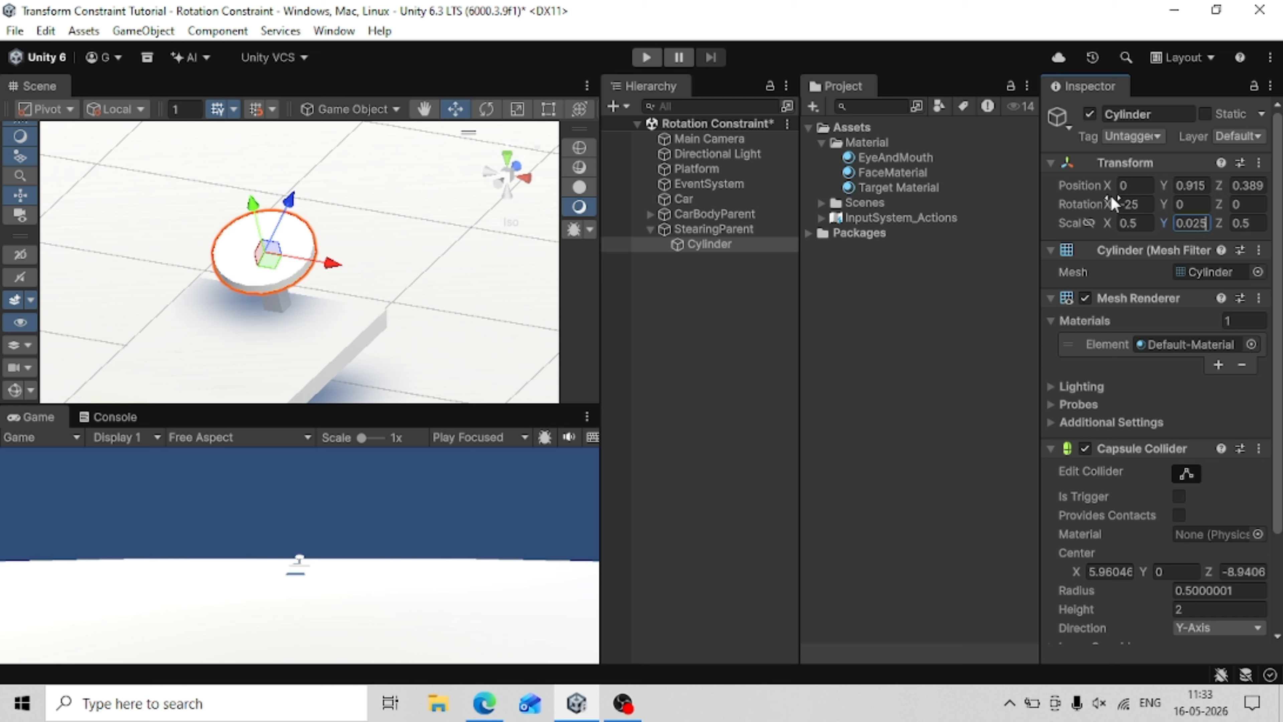
{"action": "left_click", "coordinate": [1131, 228]}
{"action": "type", "text": "0.25"}
{"action": "key", "text": "Tab"}
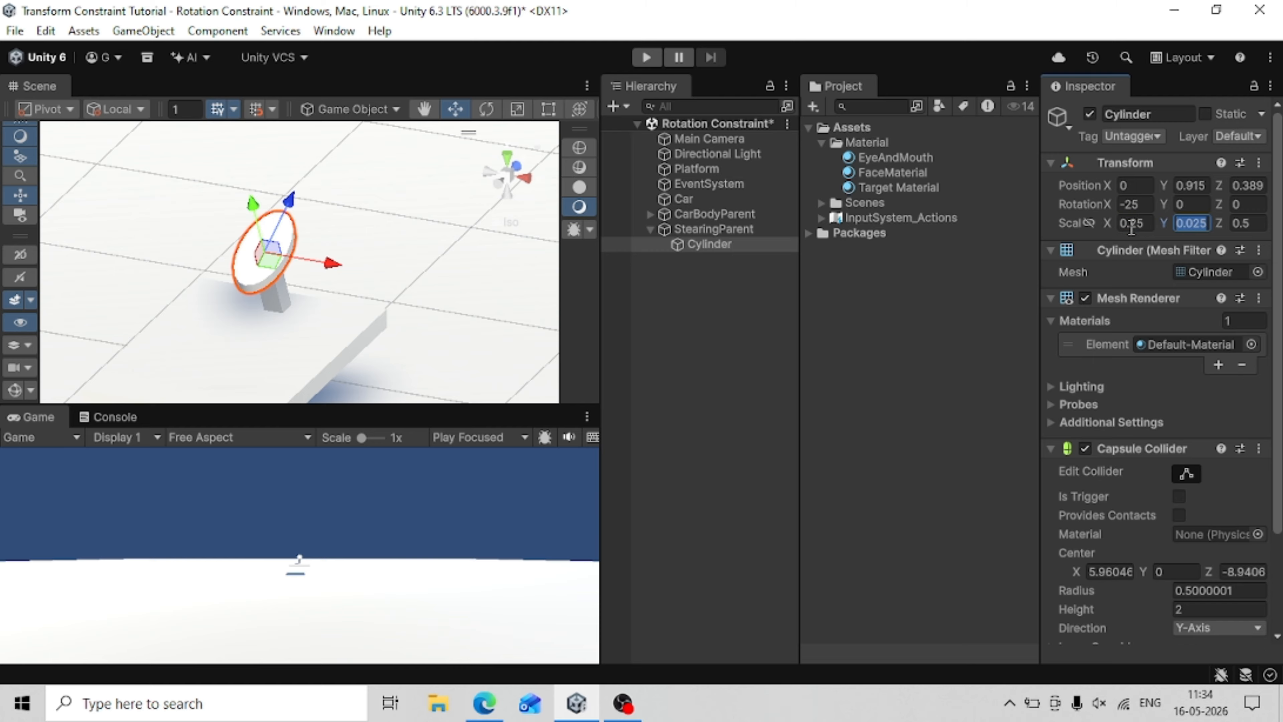
{"action": "key", "text": "Tab"}
{"action": "type", "text": "0.25"}
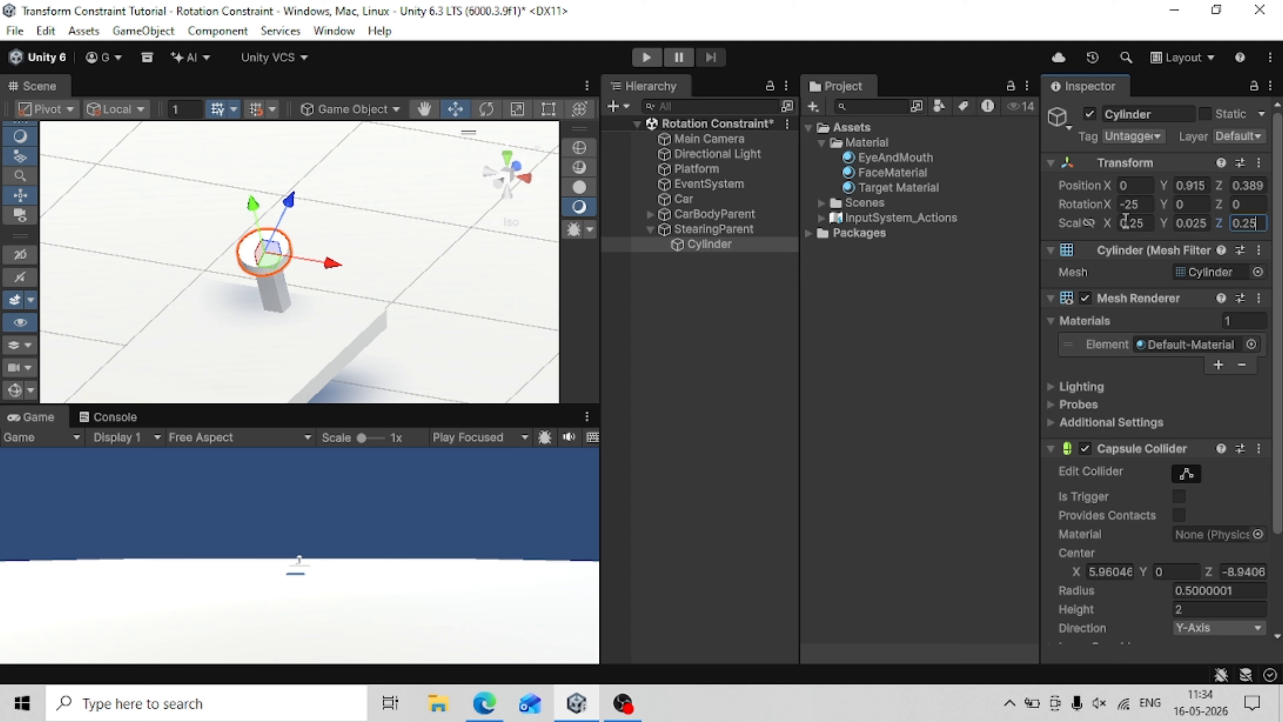
Rename the cylinder under StearingParent as StearingWheel.
{"action": "left_click", "coordinate": [708, 244]}
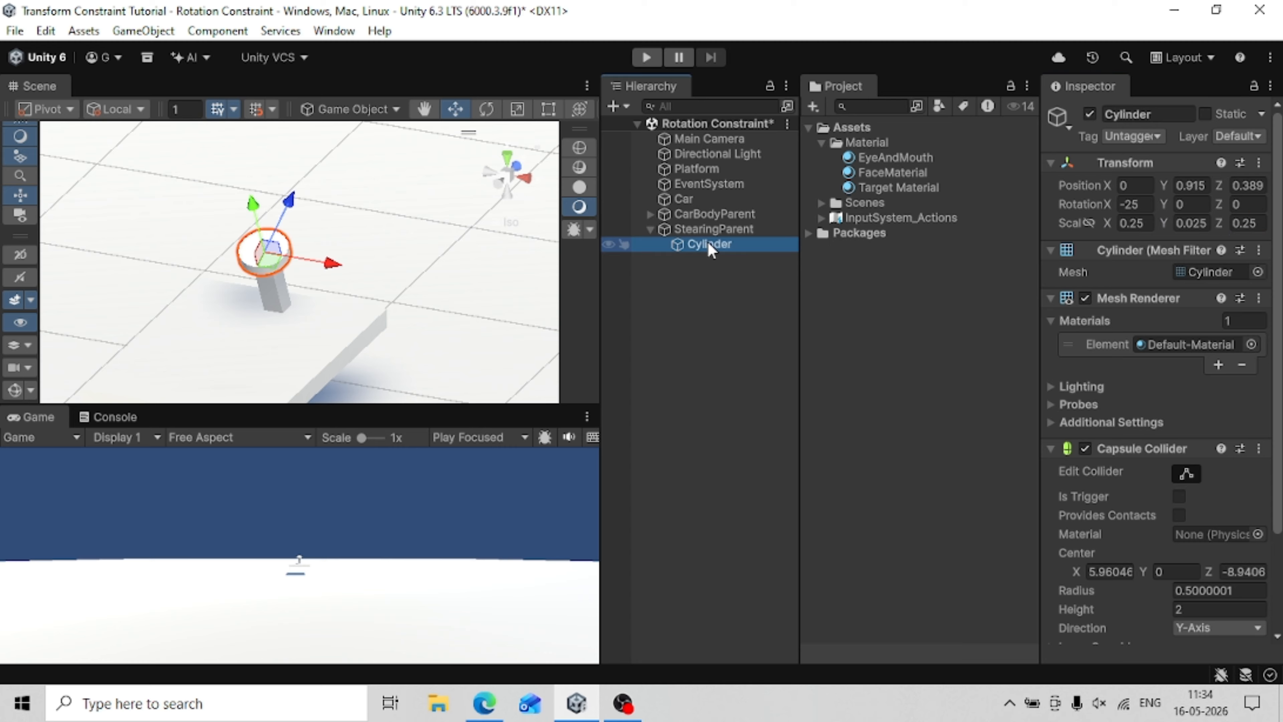
{"action": "left_click", "coordinate": [707, 243]}
{"action": "type", "text": "St"}
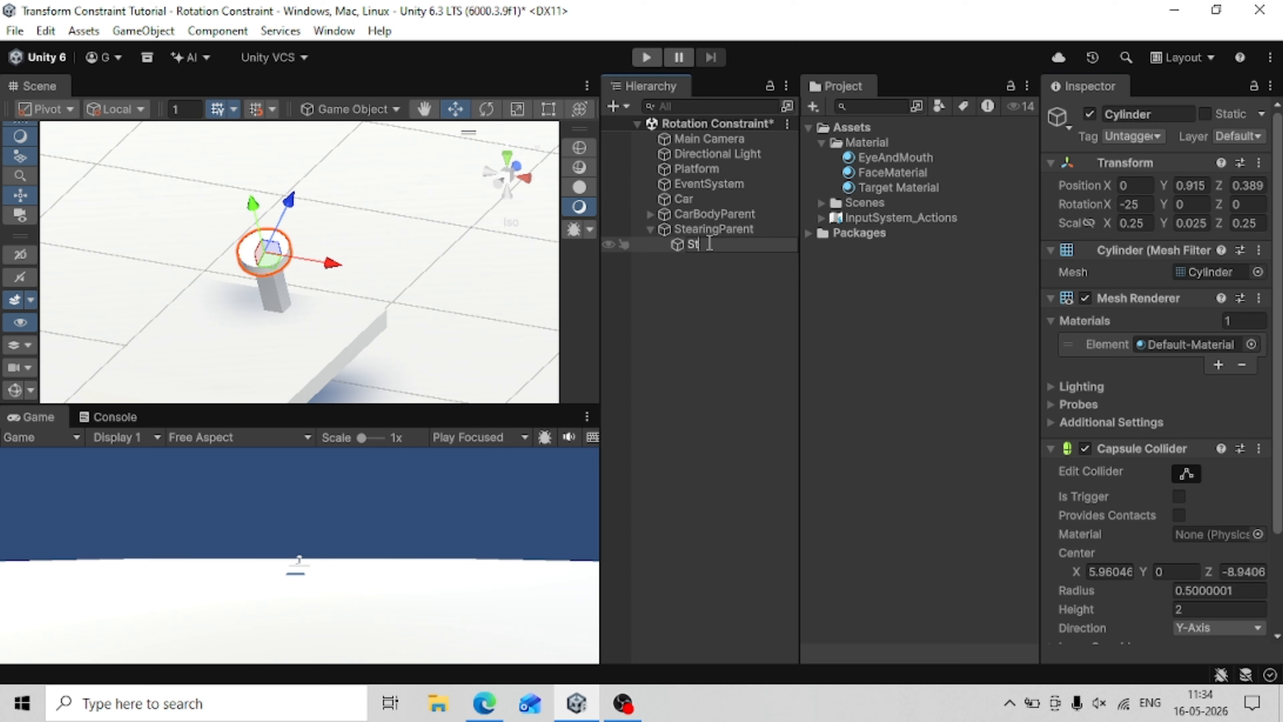
{"action": "type", "text": "earingWheel"}
{"action": "key", "text": "Return"}
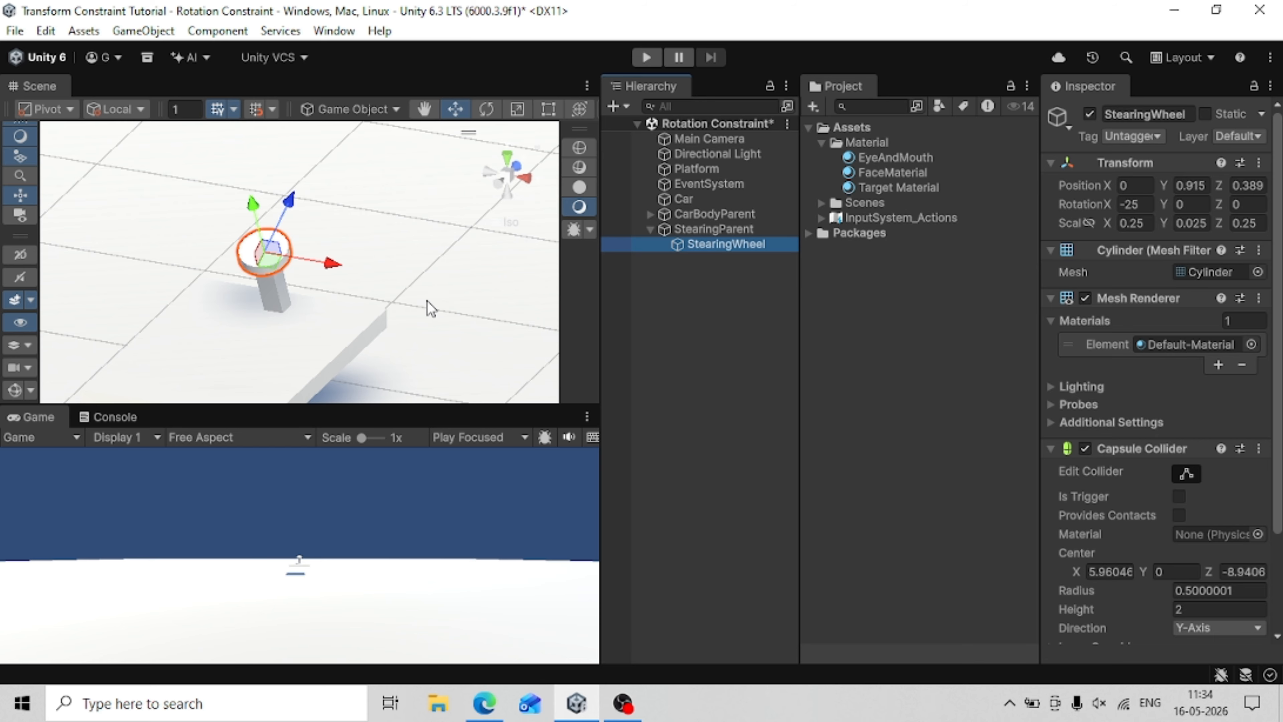
Add a cube as a child of StearingWheel.
{"action": "middle_click_drag", "start_coordinate": [282, 306], "coordinate": [430, 256]}
{"action": "right_click_drag", "start_coordinate": [433, 259], "coordinate": [487, 326]}
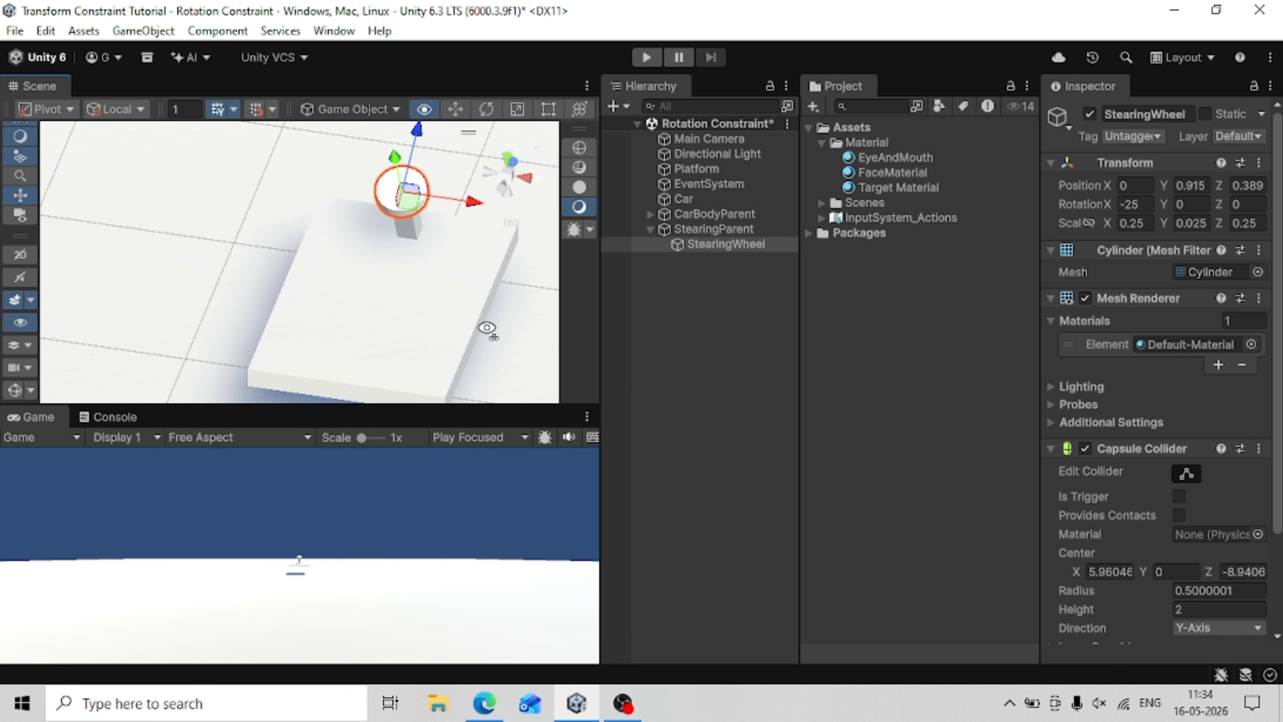
{"action": "middle_click_drag", "start_coordinate": [487, 326], "coordinate": [329, 320]}
{"action": "right_click_drag", "start_coordinate": [328, 320], "coordinate": [405, 447]}
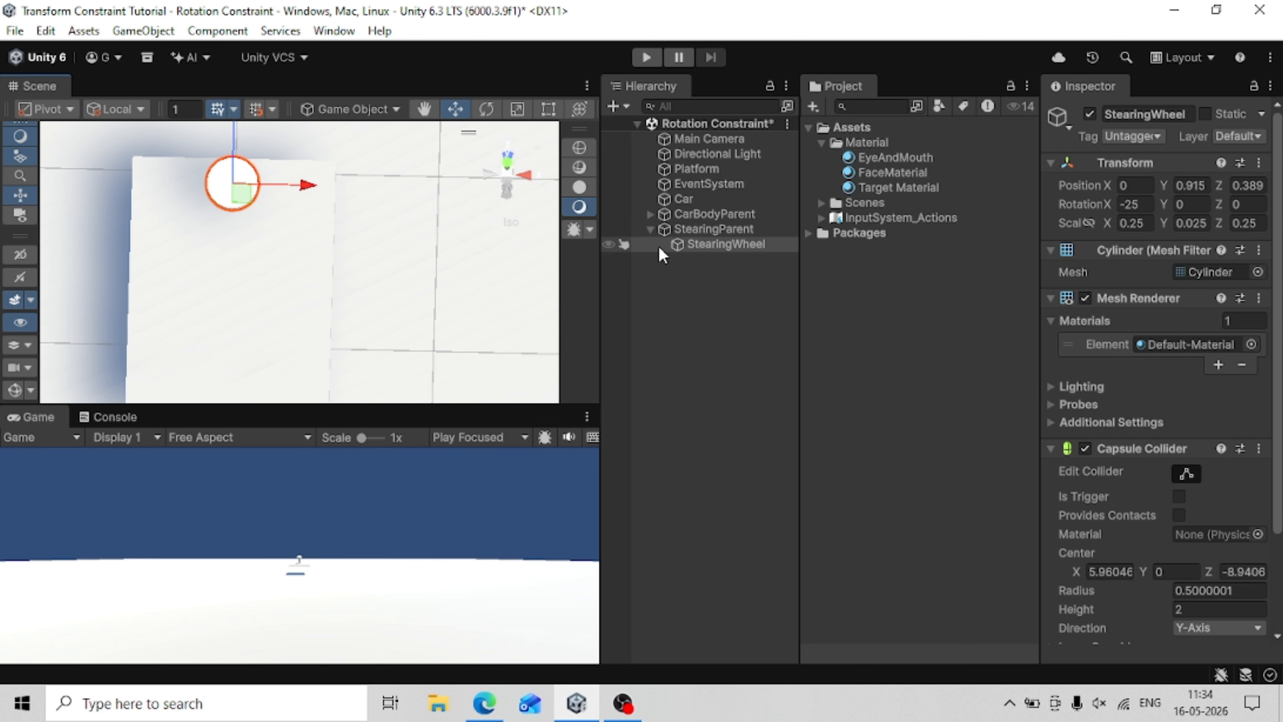
{"action": "left_click", "coordinate": [679, 246]}
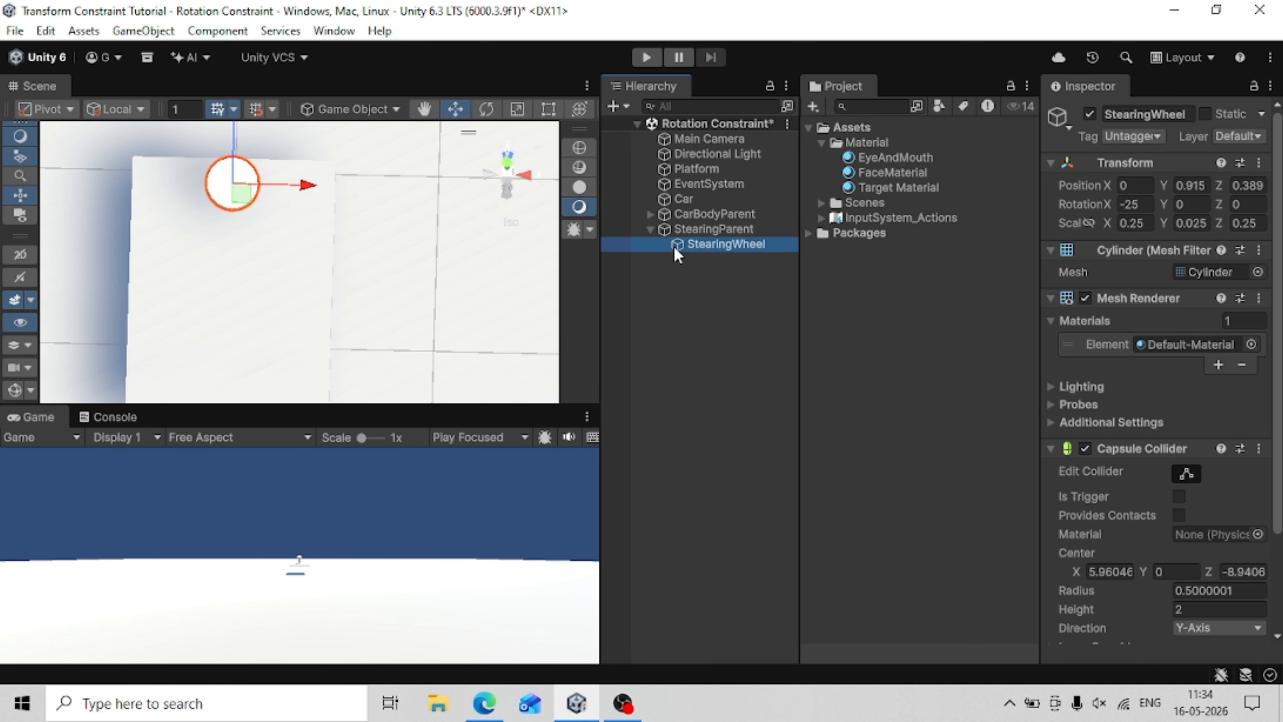
{"action": "right_click", "coordinate": [682, 248]}
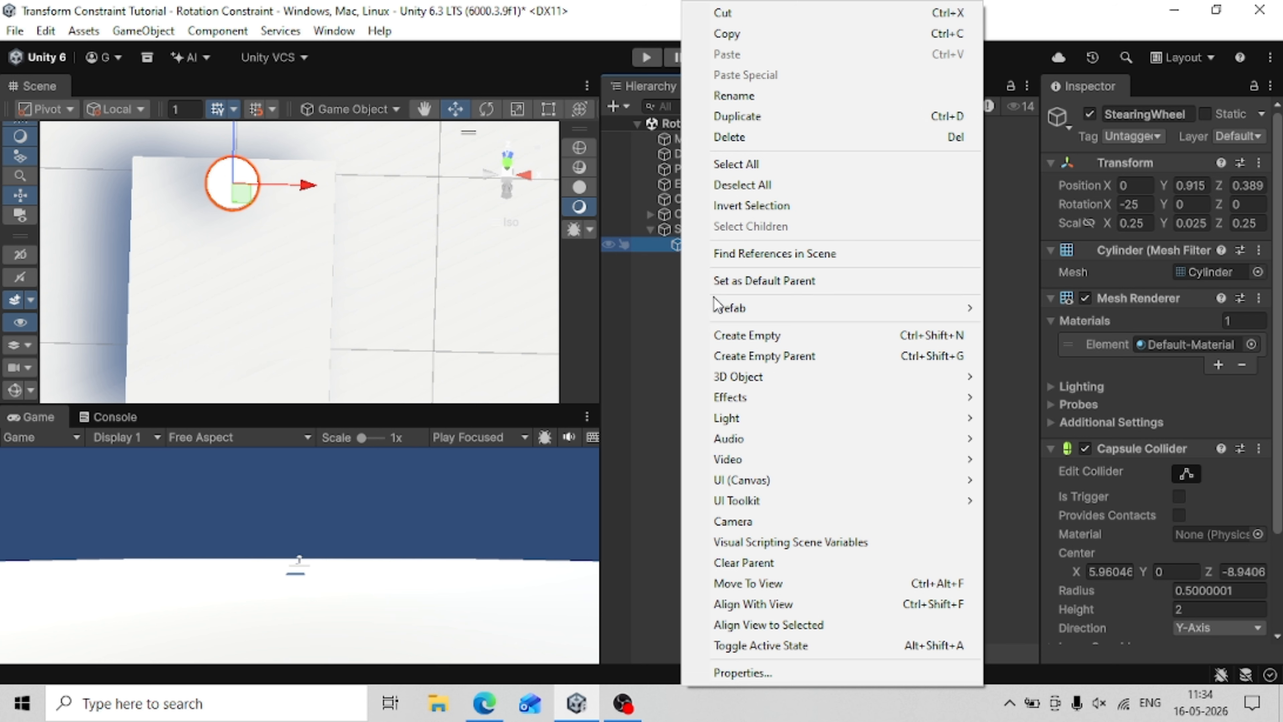
{"action": "mouse_move", "coordinate": [949, 377]}
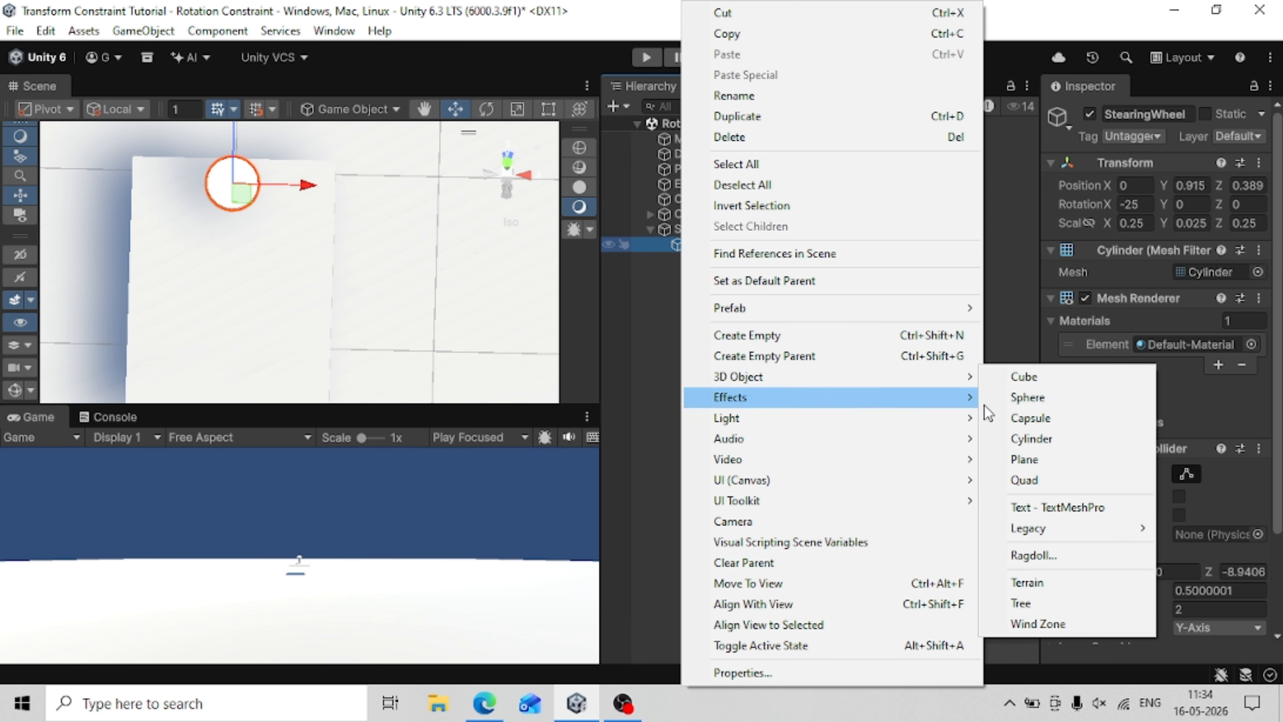
{"action": "left_click", "coordinate": [1065, 382]}
{"action": "scroll", "coordinate": [407, 329], "scroll_direction": "down", "scroll_amount": 3}
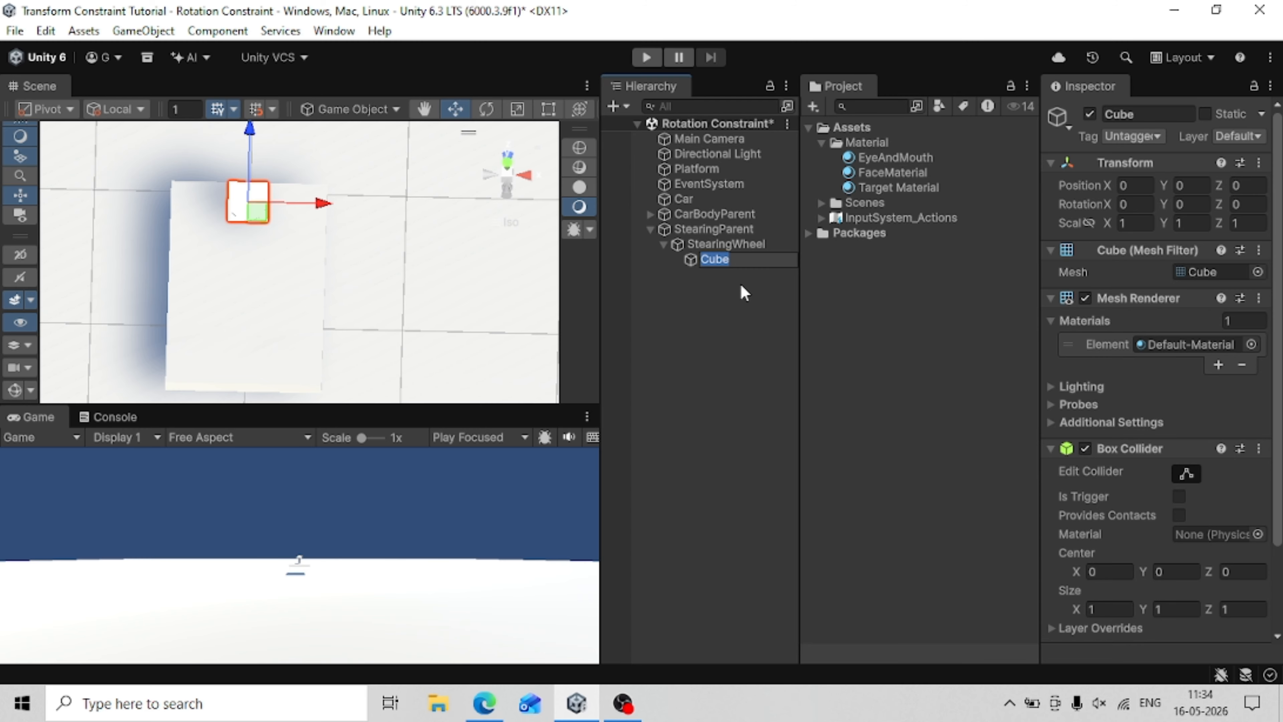
Remove the Box Collider from the cube and the Capsule Collider from StearingWheel.
{"action": "left_click", "coordinate": [1258, 448]}
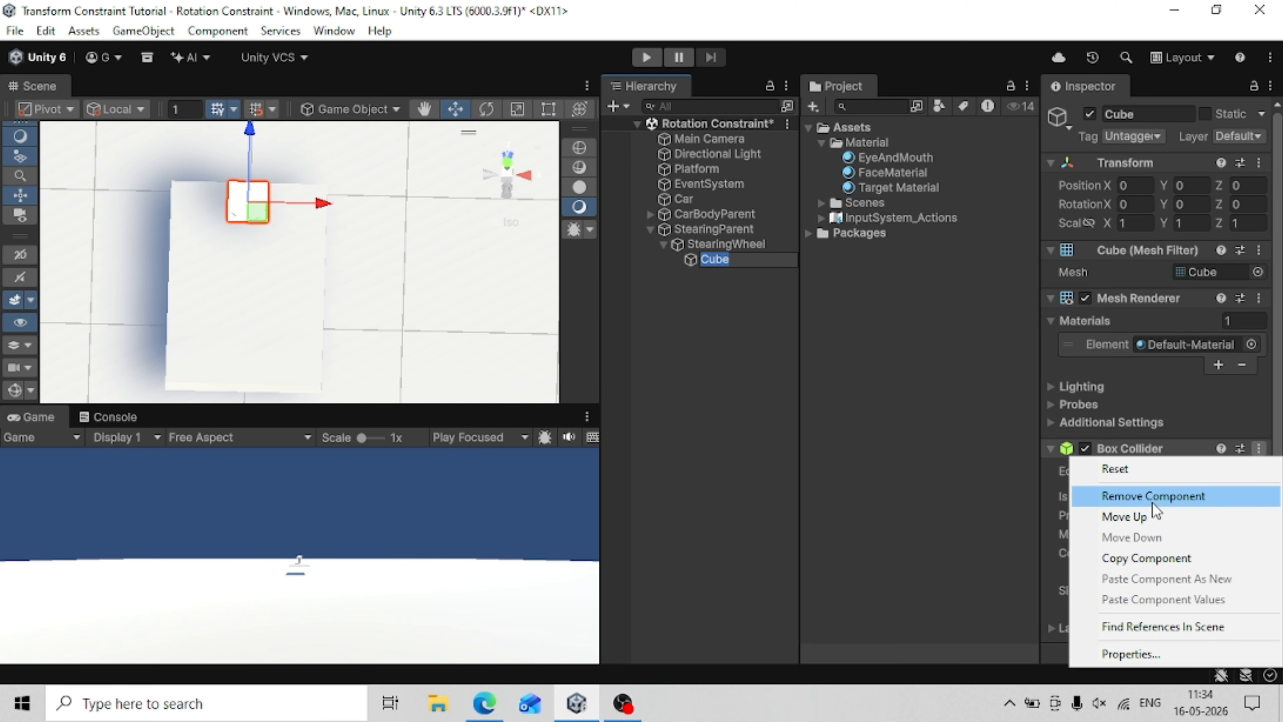
{"action": "left_click", "coordinate": [1197, 495]}
{"action": "left_click", "coordinate": [690, 241]}
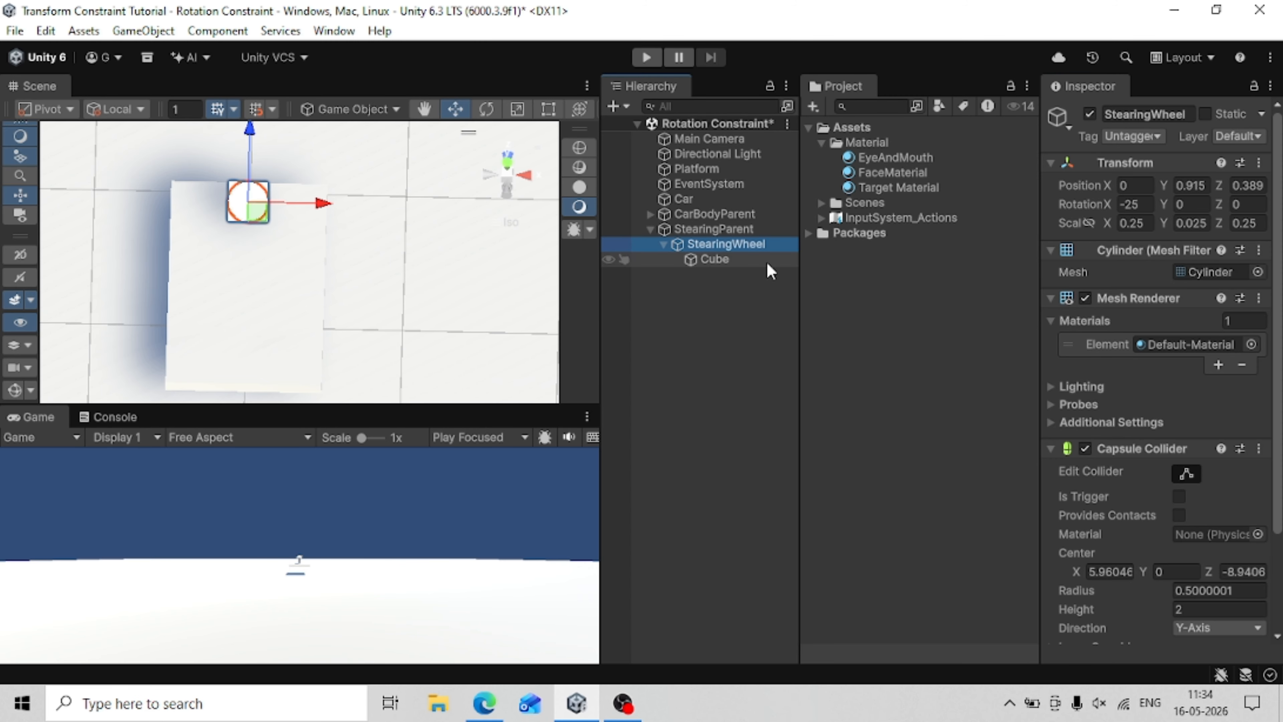
{"action": "left_click", "coordinate": [1258, 448]}
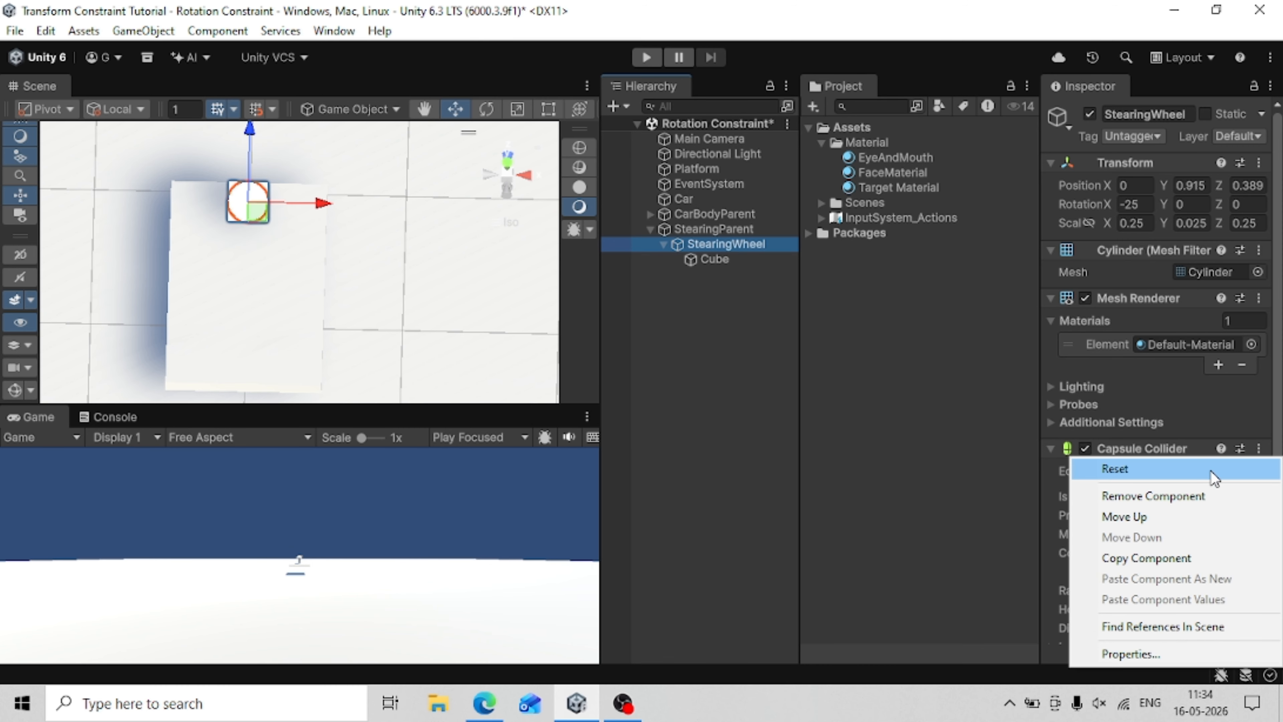
{"action": "left_click", "coordinate": [1187, 494]}
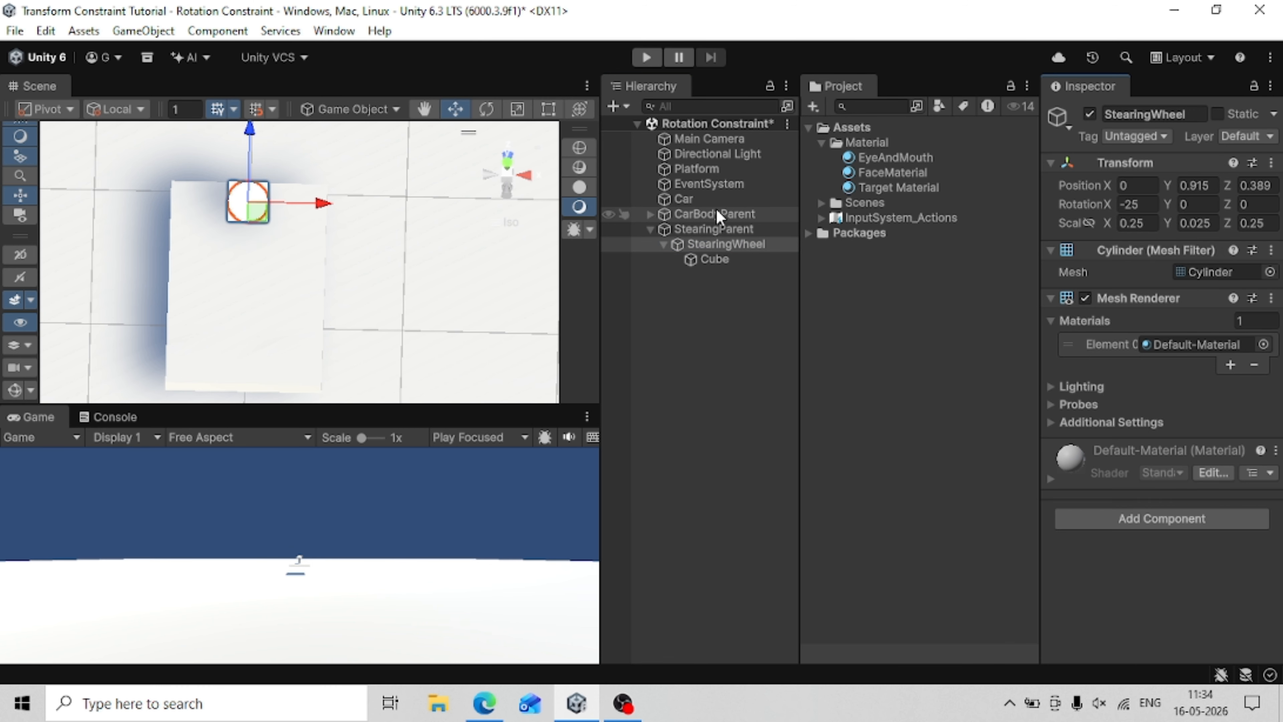
Remove the Box Collider from the steering wheel attacher under CarBodyParent.
{"action": "left_click", "coordinate": [687, 214]}
{"action": "left_click", "coordinate": [651, 212]}
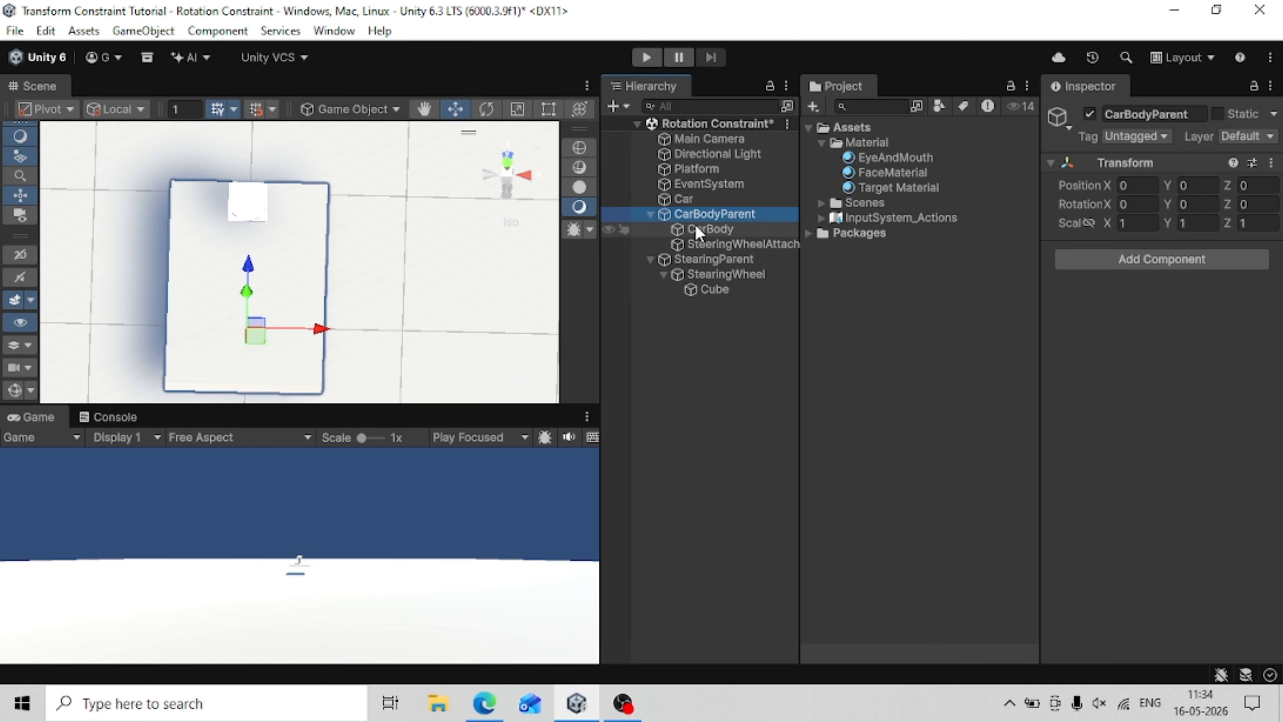
{"action": "left_click", "coordinate": [696, 228]}
{"action": "left_click", "coordinate": [715, 243]}
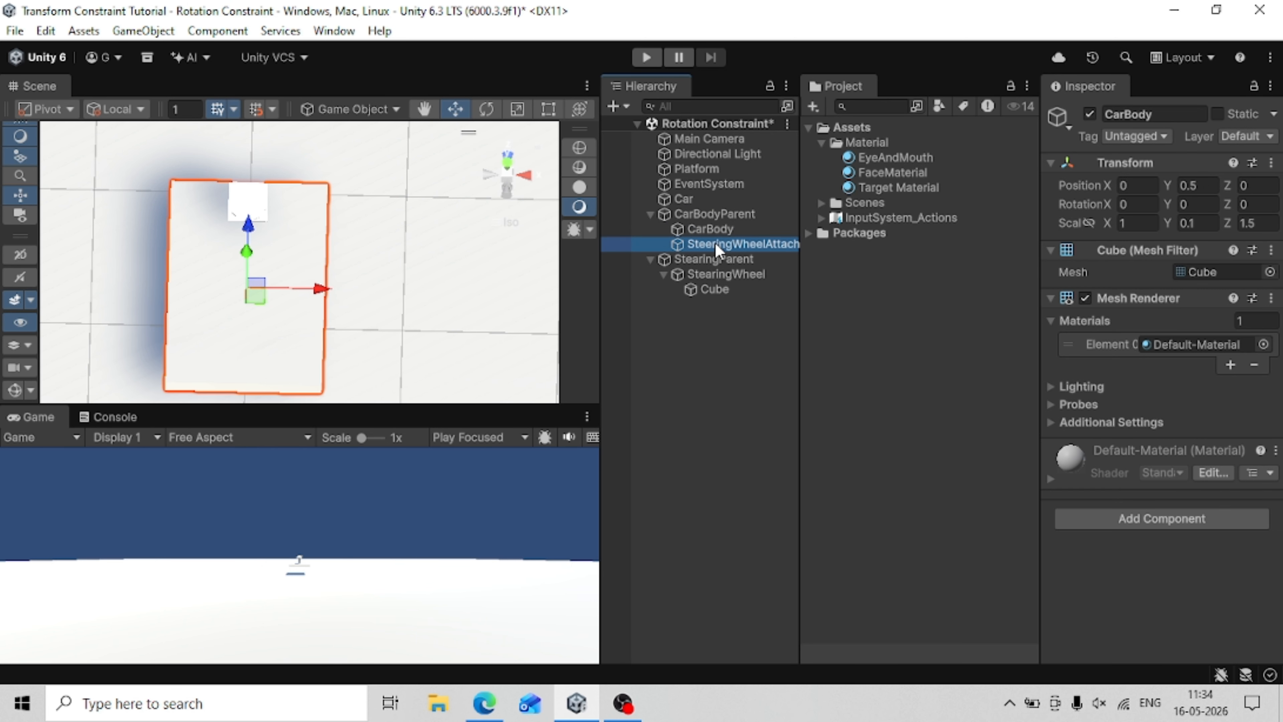
{"action": "left_click", "coordinate": [1258, 449]}
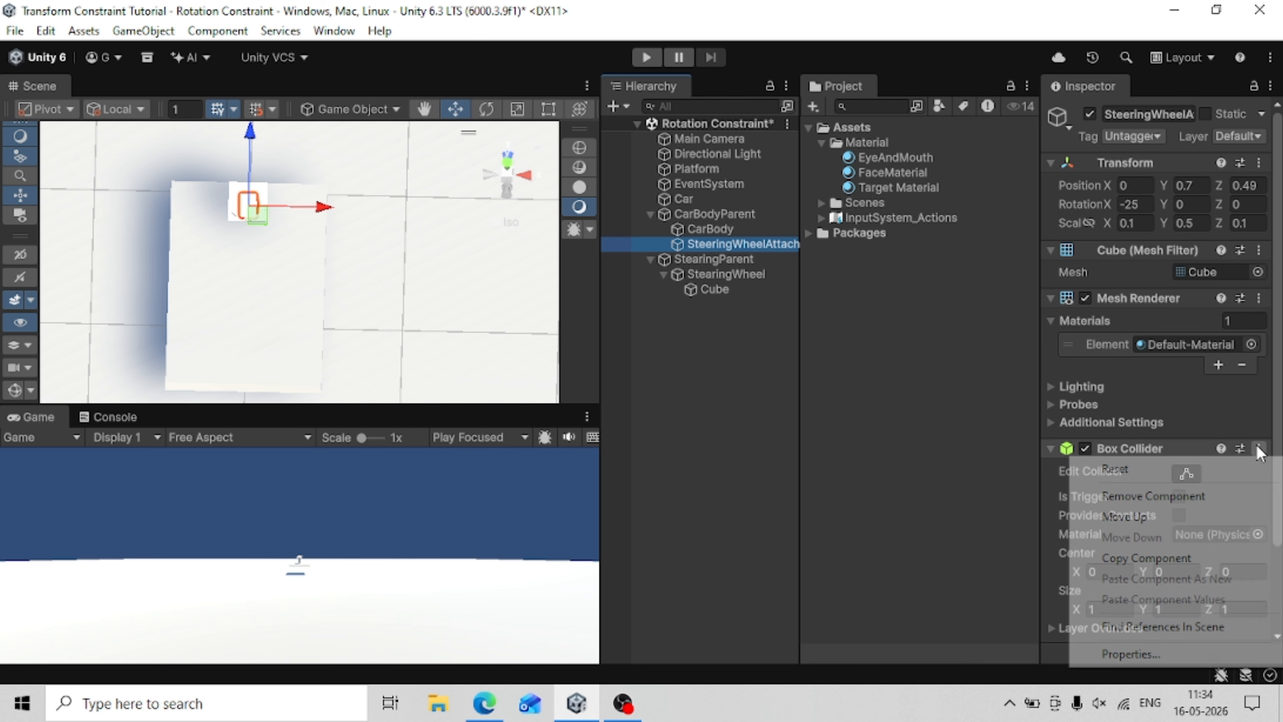
{"action": "left_click", "coordinate": [1156, 496]}
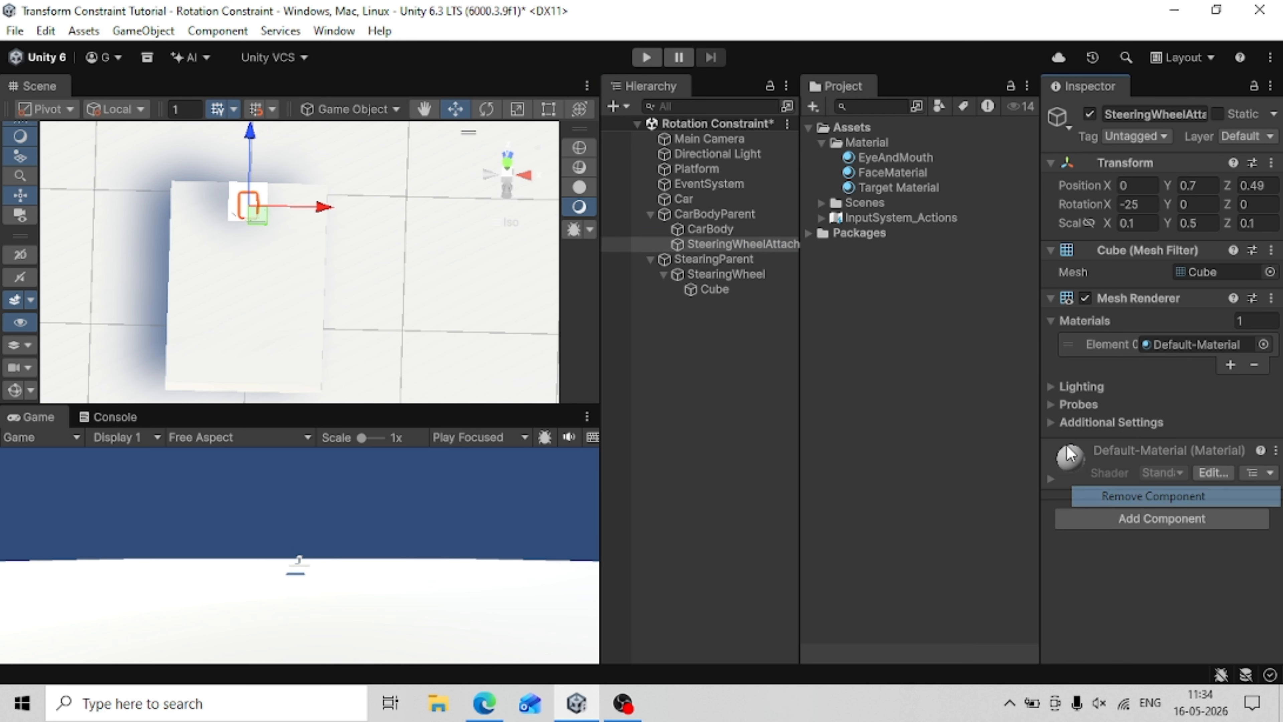
{"action": "left_click", "coordinate": [651, 212]}
Scale the cube under StearingWheel down to about 0.213 on X and 0.886 on Z.
{"action": "left_click", "coordinate": [713, 258]}
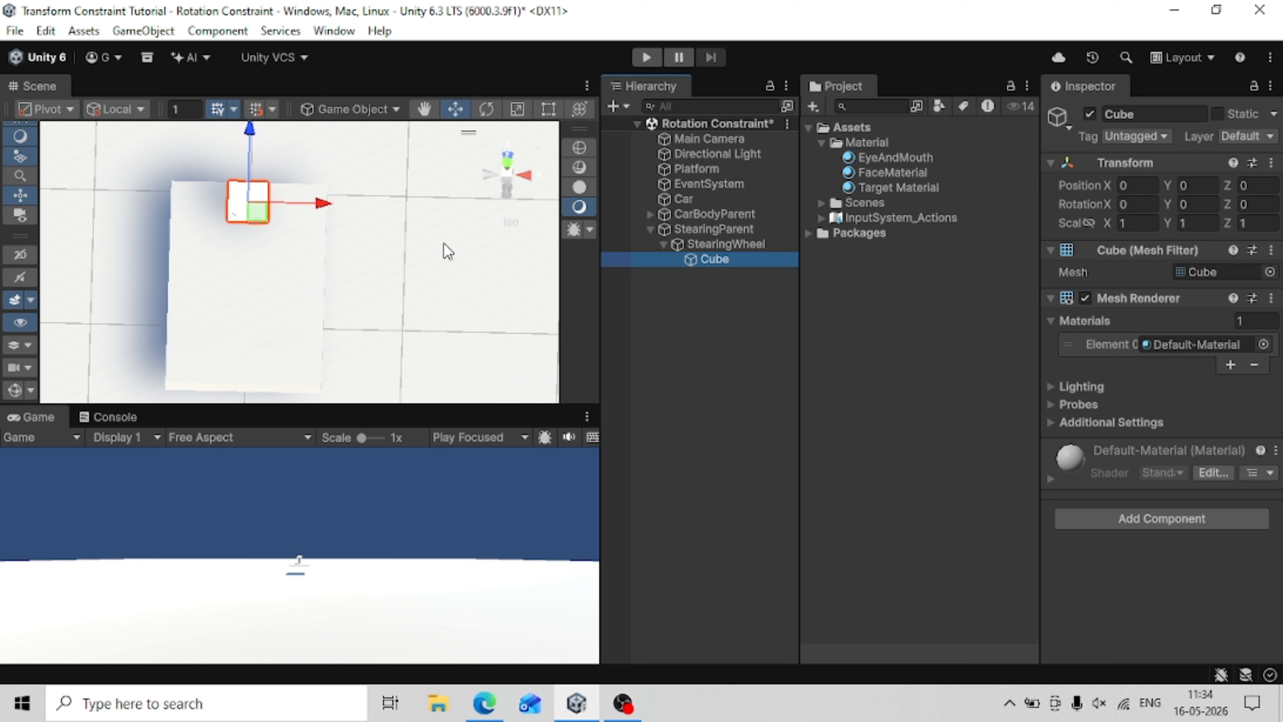
{"action": "key", "text": "r"}
{"action": "left_click_drag", "start_coordinate": [323, 204], "coordinate": [264, 212]}
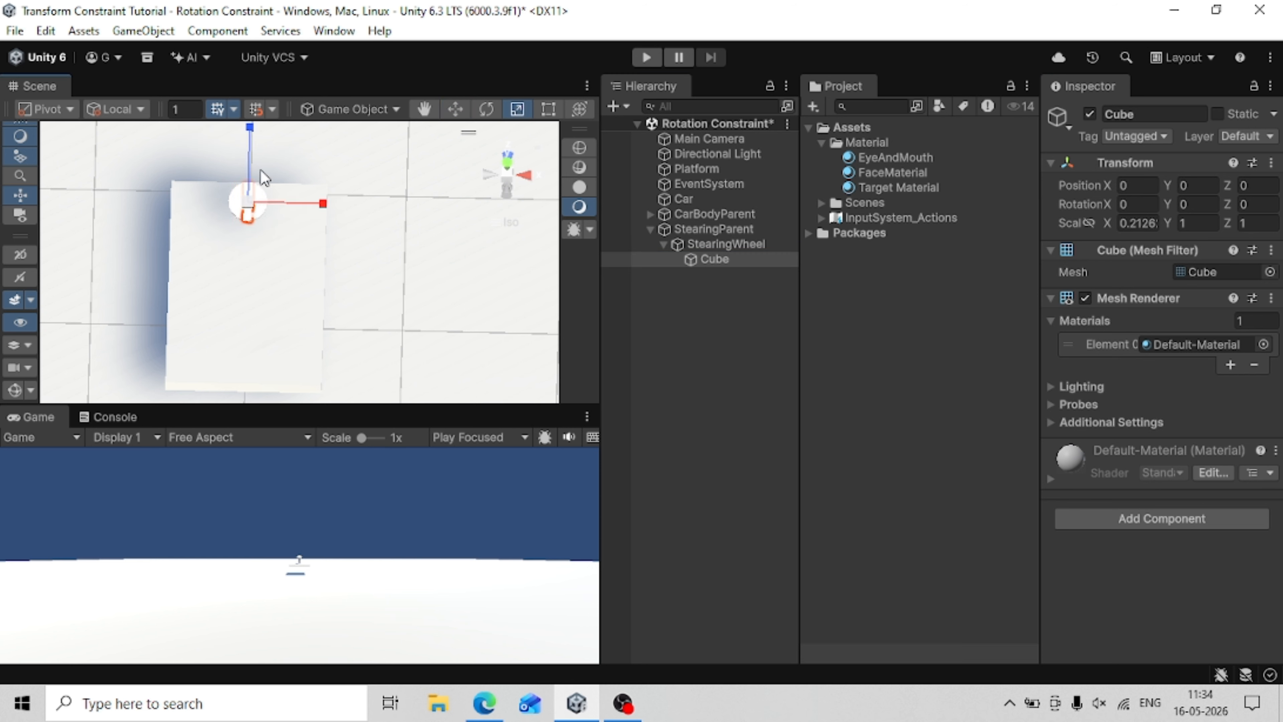
{"action": "left_click_drag", "start_coordinate": [249, 129], "coordinate": [247, 144]}
Raise the cube along its local Y axis to Y 0.8, above the wheel's surface.
{"action": "left_click", "coordinate": [525, 175]}
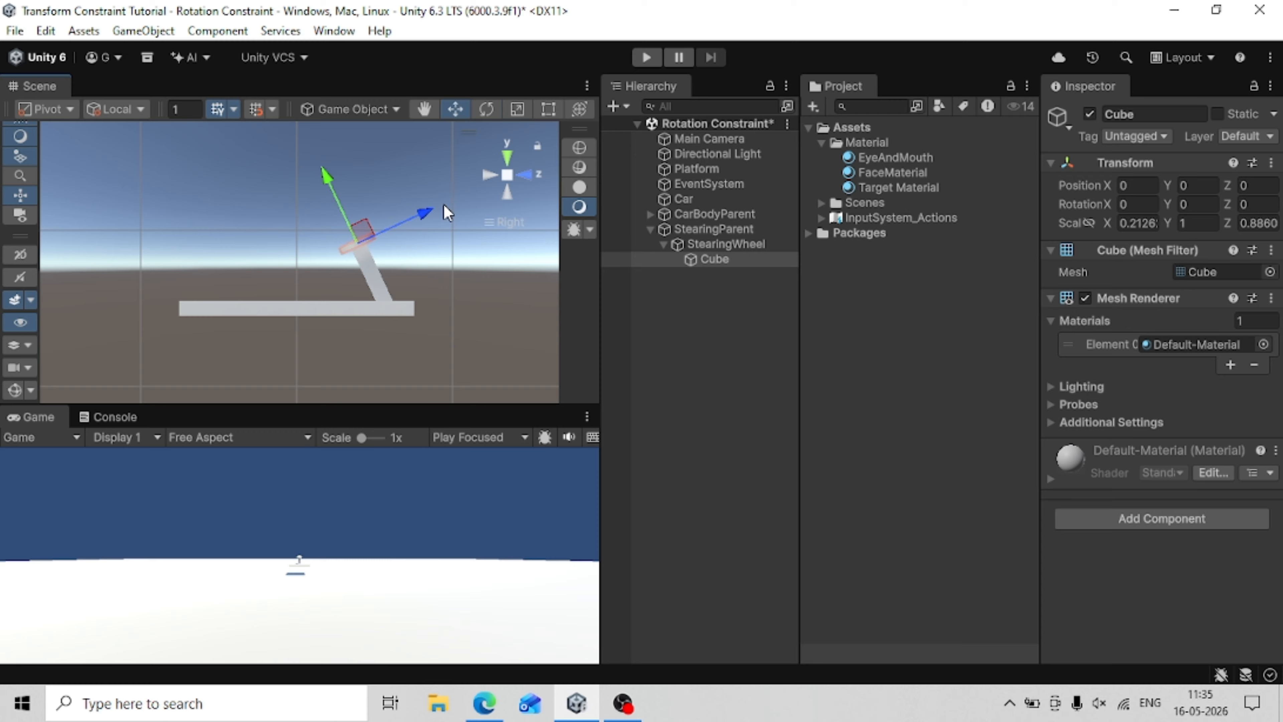
{"action": "left_click_drag", "start_coordinate": [323, 181], "coordinate": [318, 174]}
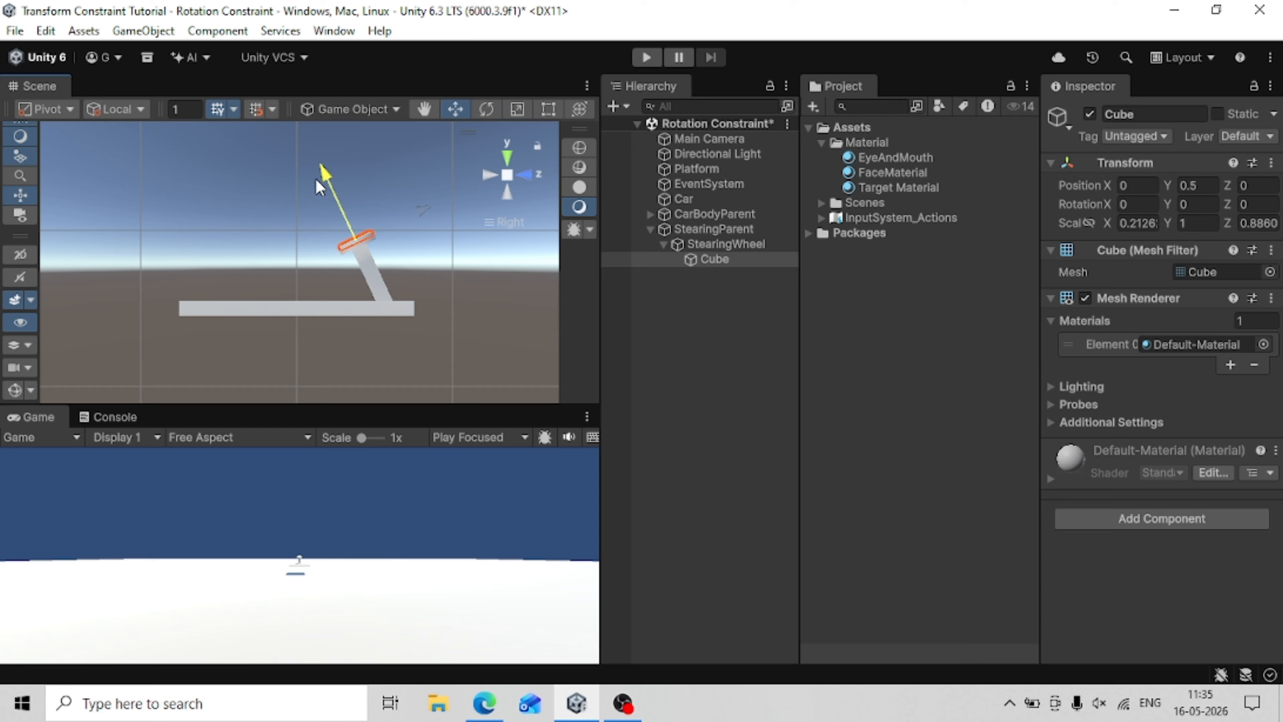
{"action": "right_click_drag", "start_coordinate": [225, 220], "coordinate": [582, 453]}
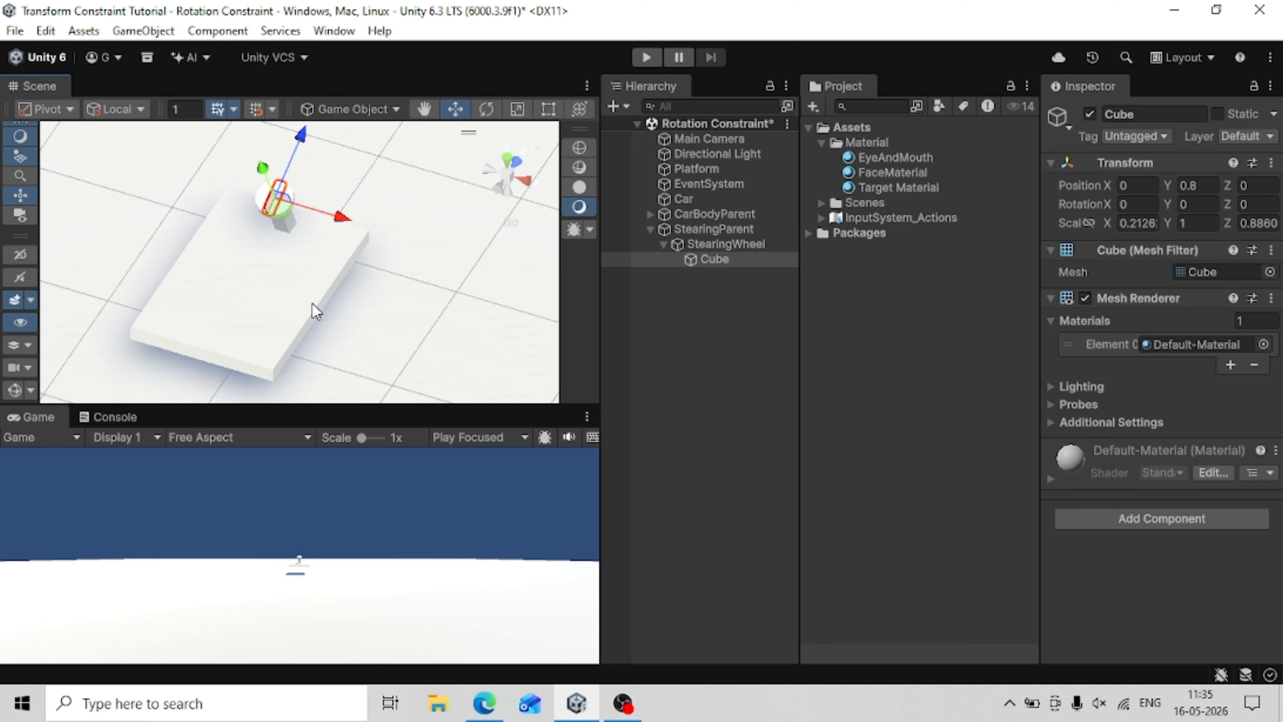
Narrow the cube to about 0.125 on X and lengthen it to about 0.965 on Z, spanning the wheel's diameter.
{"action": "right_click_drag", "start_coordinate": [311, 303], "coordinate": [448, 334]}
{"action": "scroll", "coordinate": [220, 234], "scroll_direction": "up", "scroll_amount": 3}
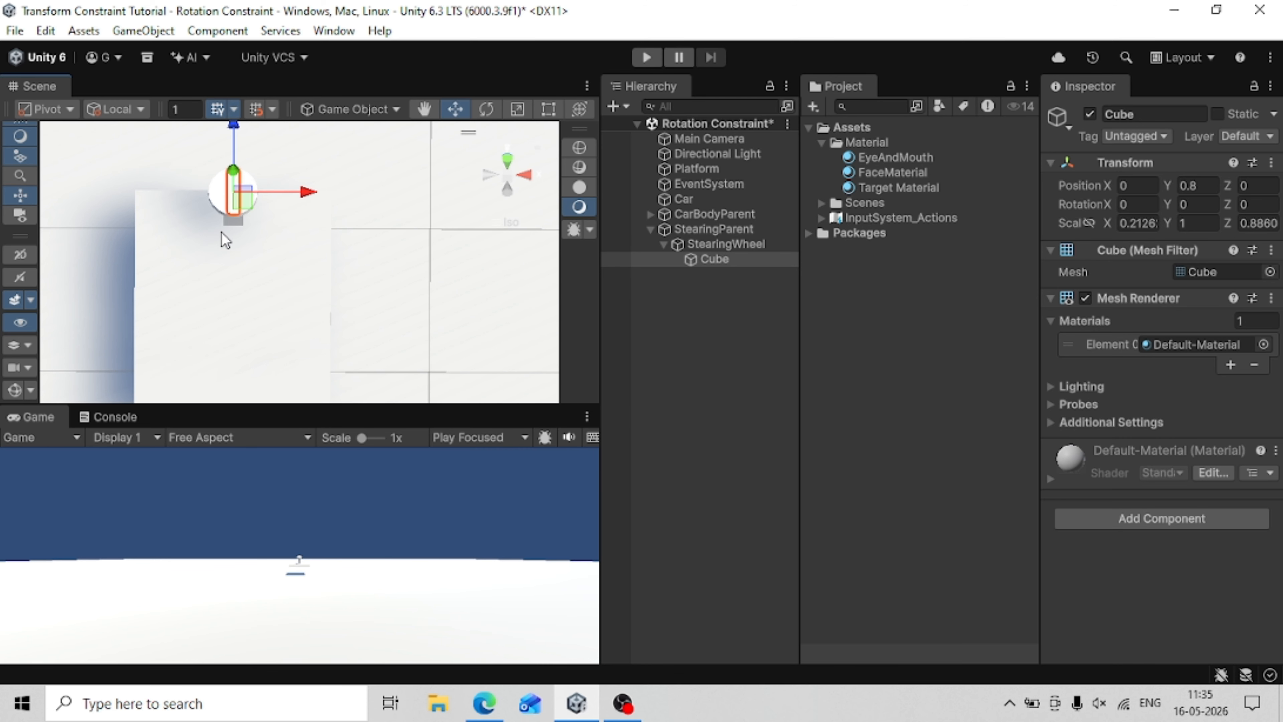
{"action": "middle_click_drag", "start_coordinate": [221, 231], "coordinate": [311, 327]}
{"action": "scroll", "coordinate": [311, 327], "scroll_direction": "up", "scroll_amount": 3}
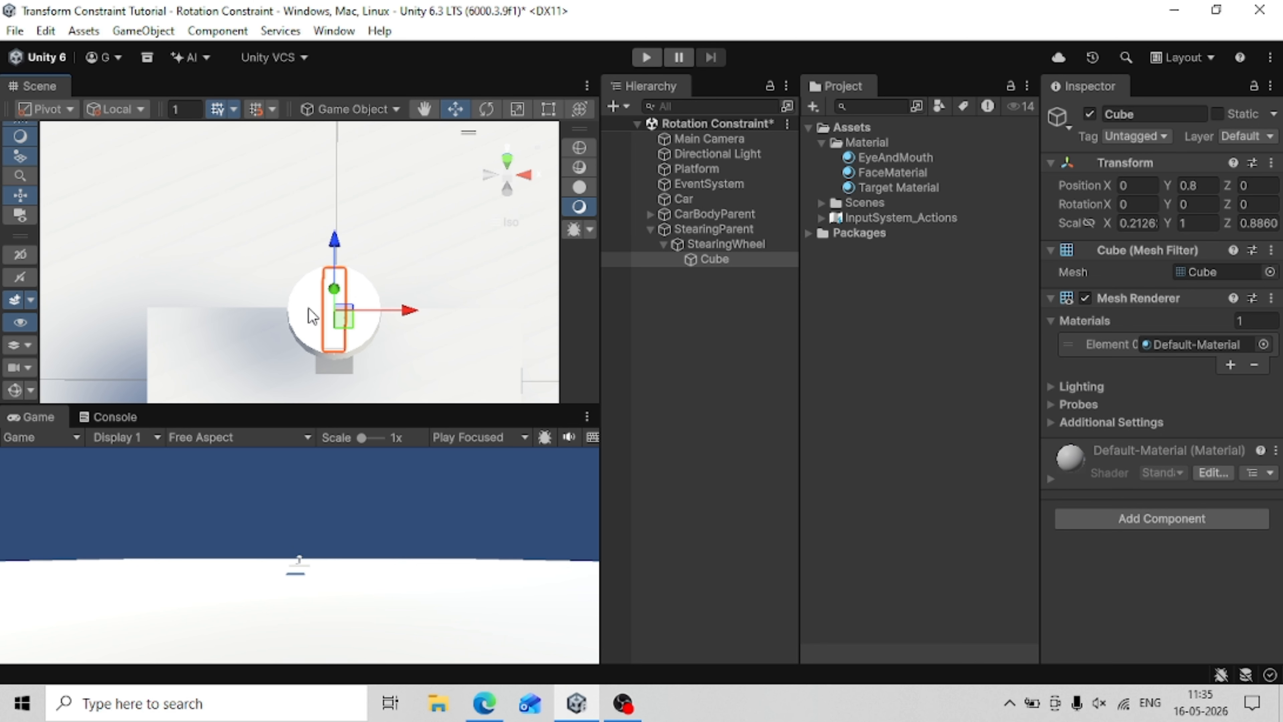
{"action": "key", "text": "f"}
{"action": "scroll", "coordinate": [307, 309], "scroll_direction": "down", "scroll_amount": 1}
{"action": "right_click_drag", "start_coordinate": [305, 308], "coordinate": [307, 393]}
{"action": "key", "text": "r"}
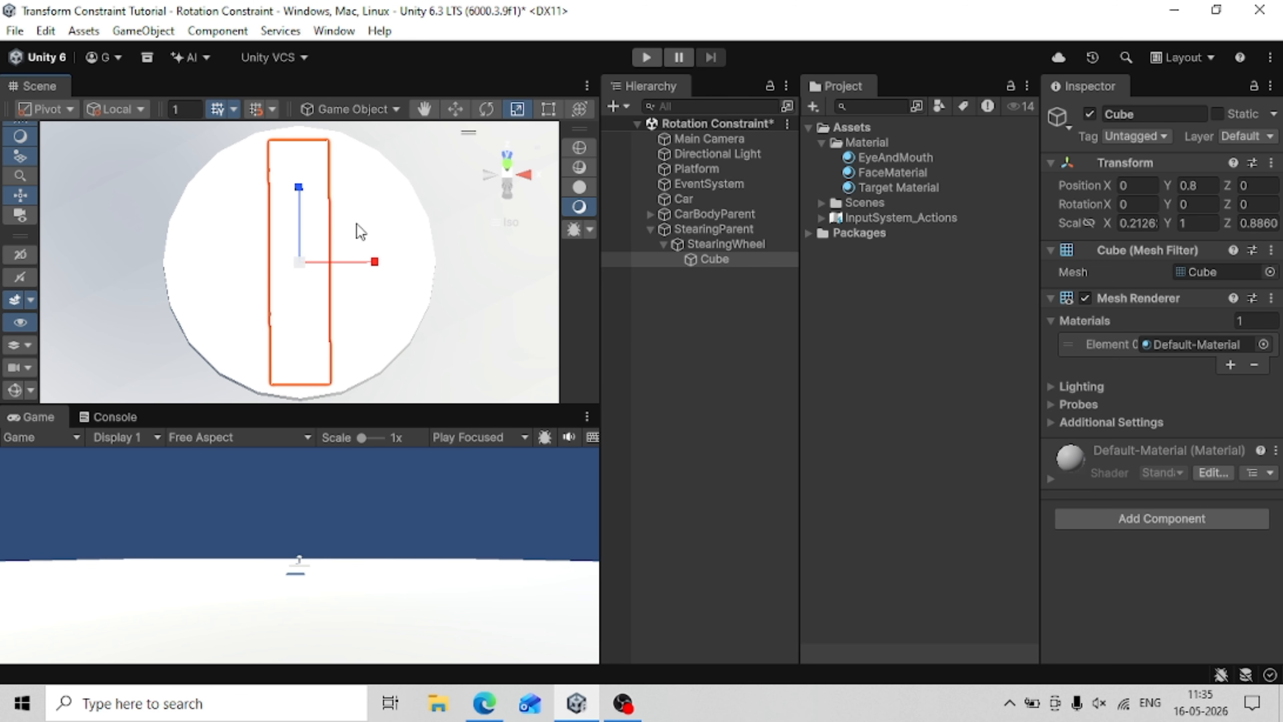
{"action": "left_click_drag", "start_coordinate": [367, 262], "coordinate": [344, 263]}
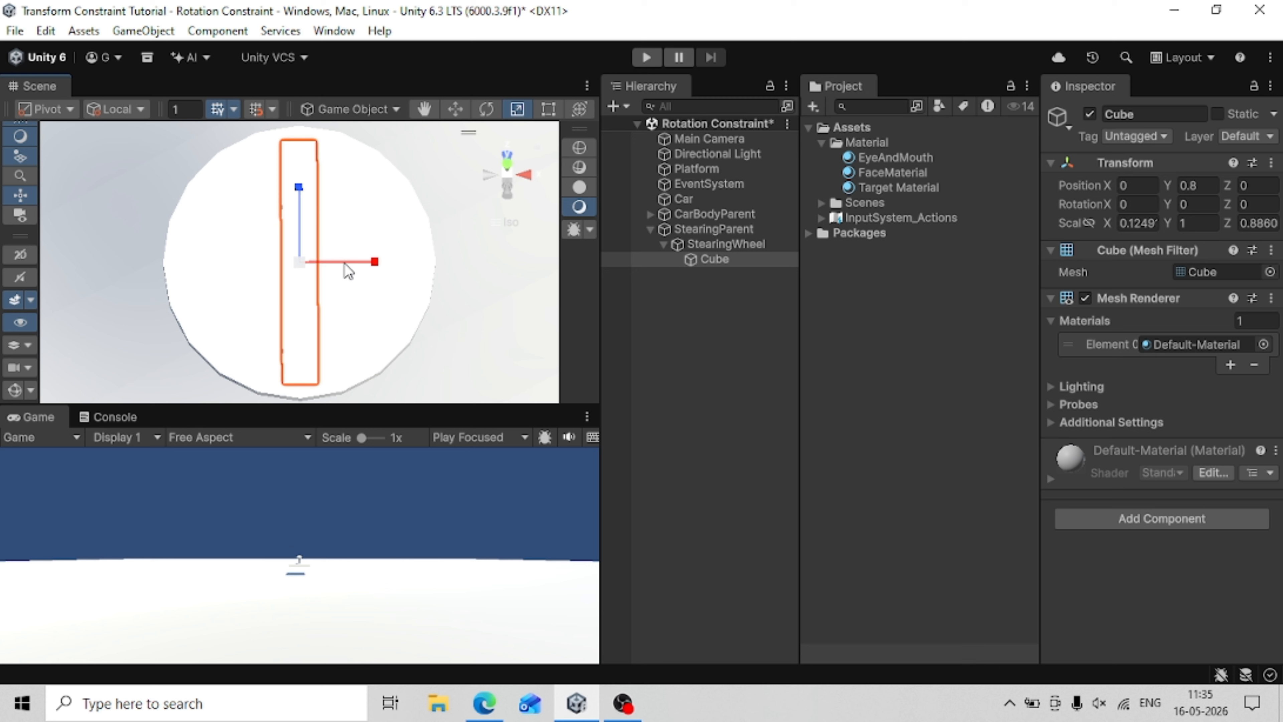
{"action": "left_click_drag", "start_coordinate": [305, 189], "coordinate": [289, 181]}
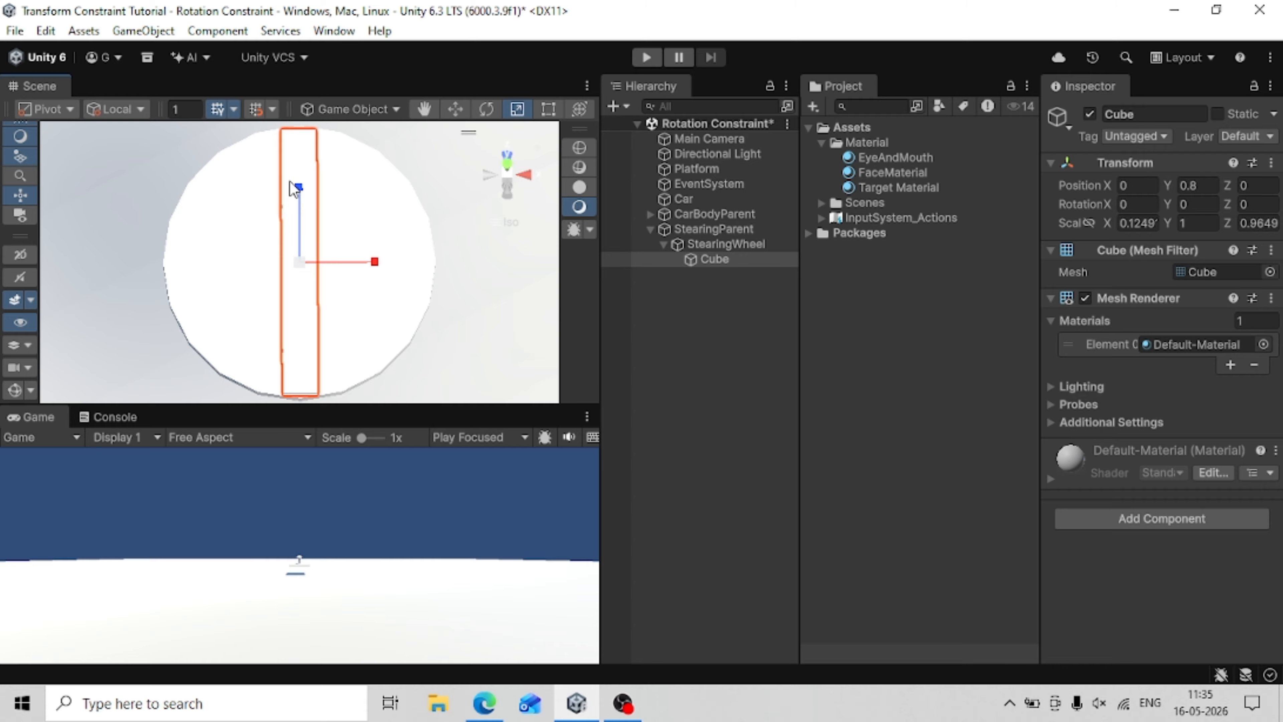
Rotate the cube about 63.6 degrees around its Y axis and duplicate it.
{"action": "key", "text": "e"}
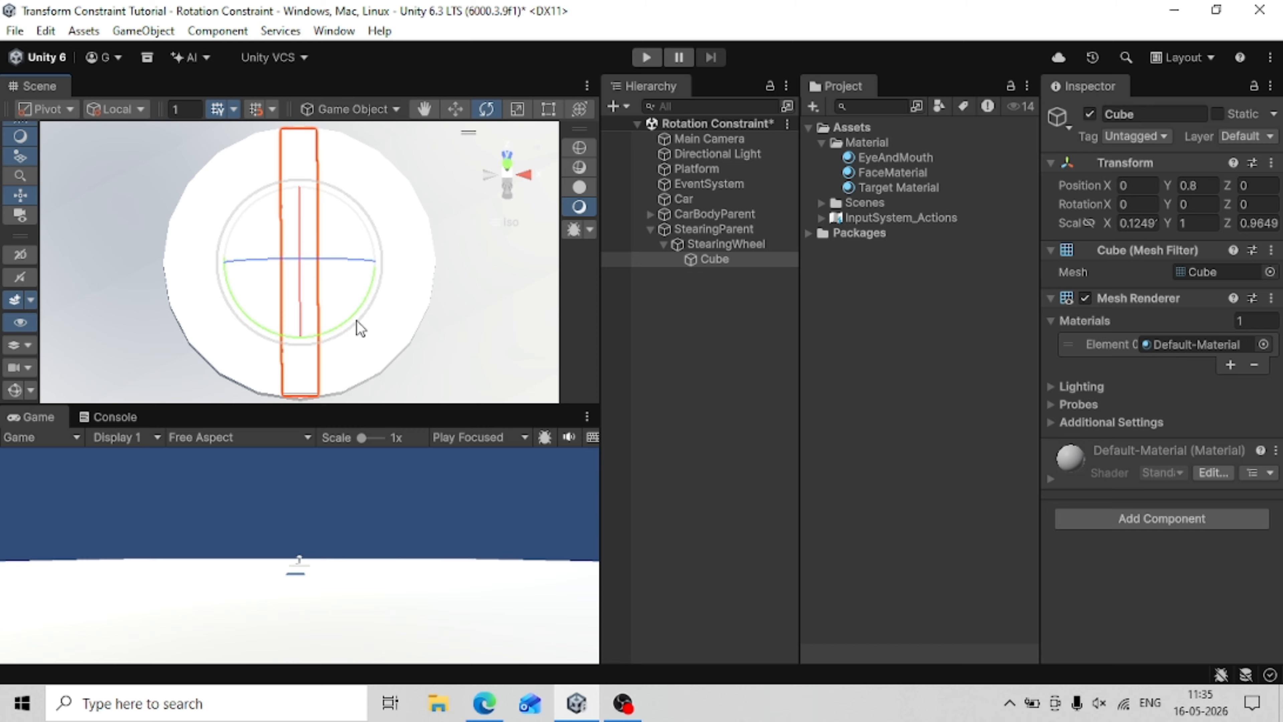
{"action": "left_click_drag", "start_coordinate": [356, 314], "coordinate": [168, 354], "text": "alt"}
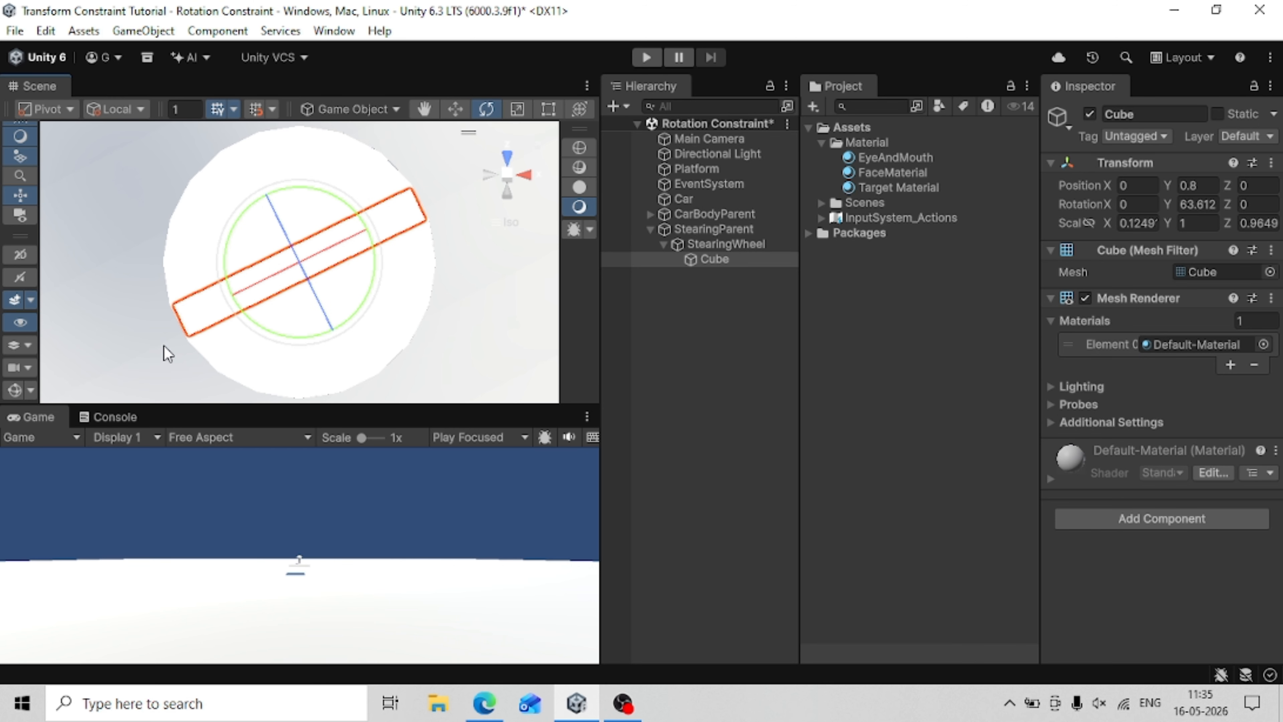
{"action": "left_click", "coordinate": [720, 261]}
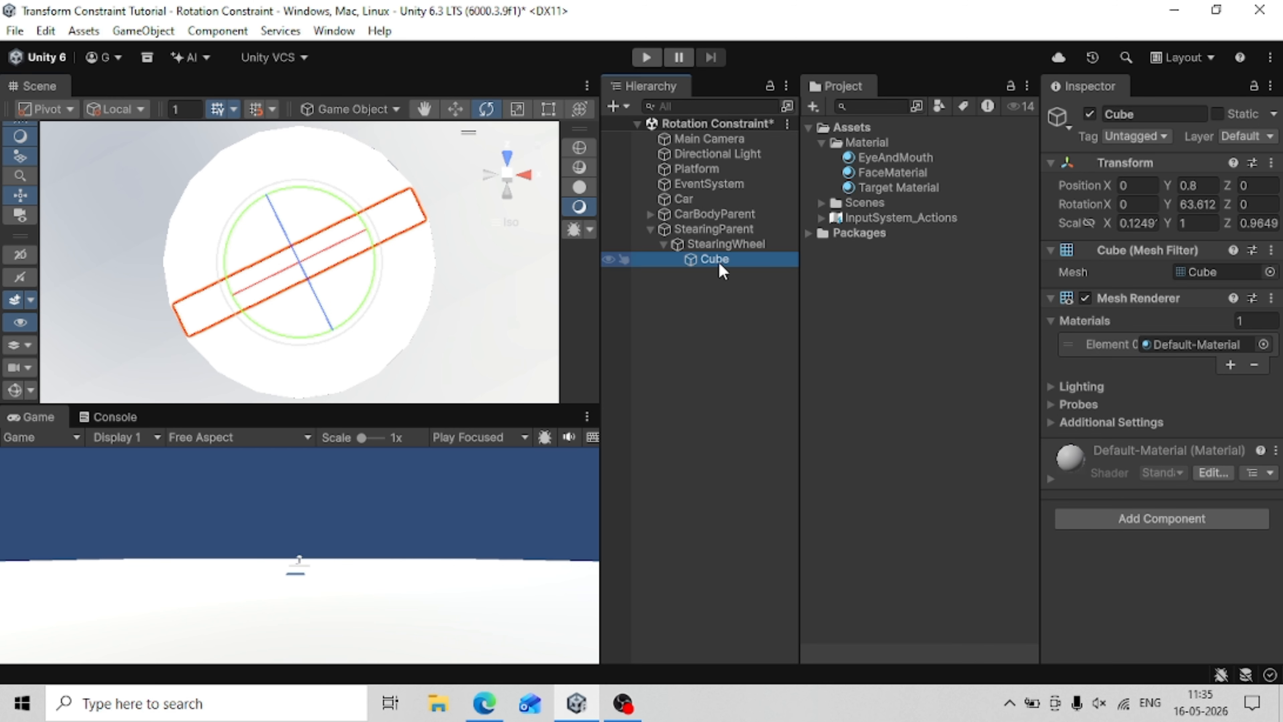
{"action": "key", "text": "ctrl+d"}
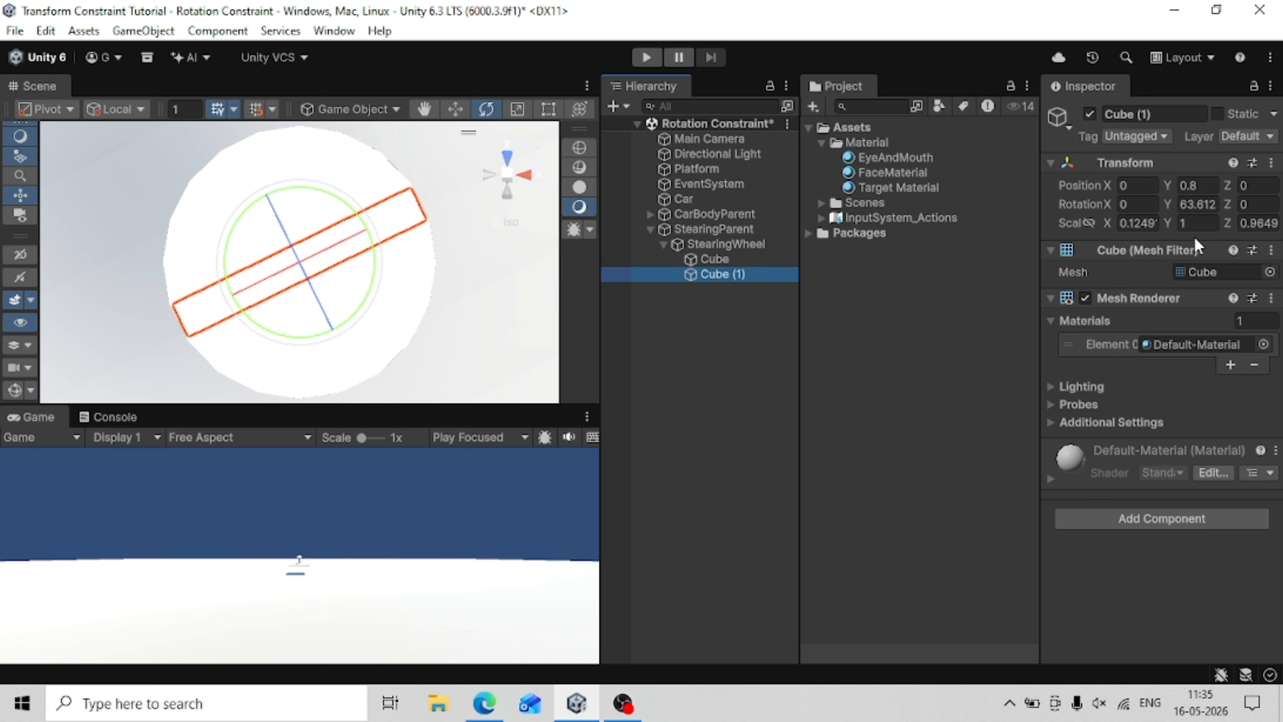
Set the duplicated cube's Y rotation to -60 so it crosses the first spoke.
{"action": "left_click", "coordinate": [1200, 206]}
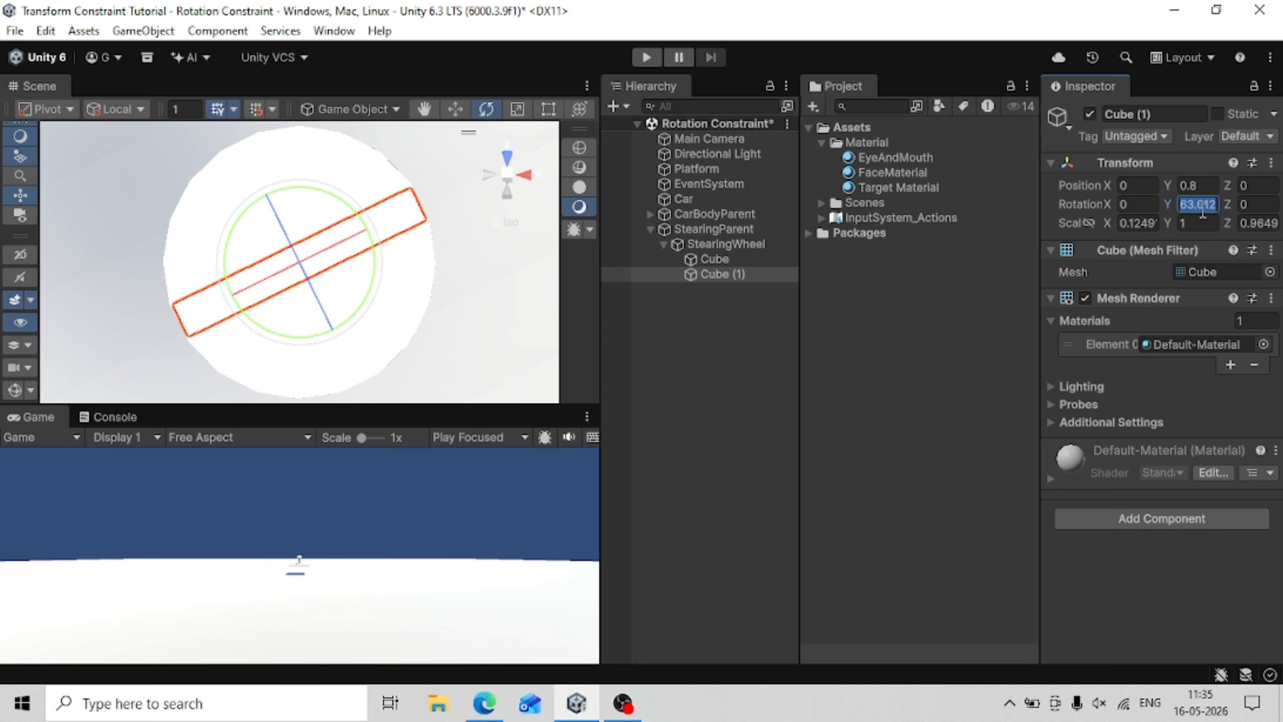
{"action": "key", "text": "Right"}
{"action": "key", "text": "BackSpace"}
{"action": "key", "text": "BackSpace"}
{"action": "key", "text": "BackSpace"}
{"action": "key", "text": "BackSpace"}
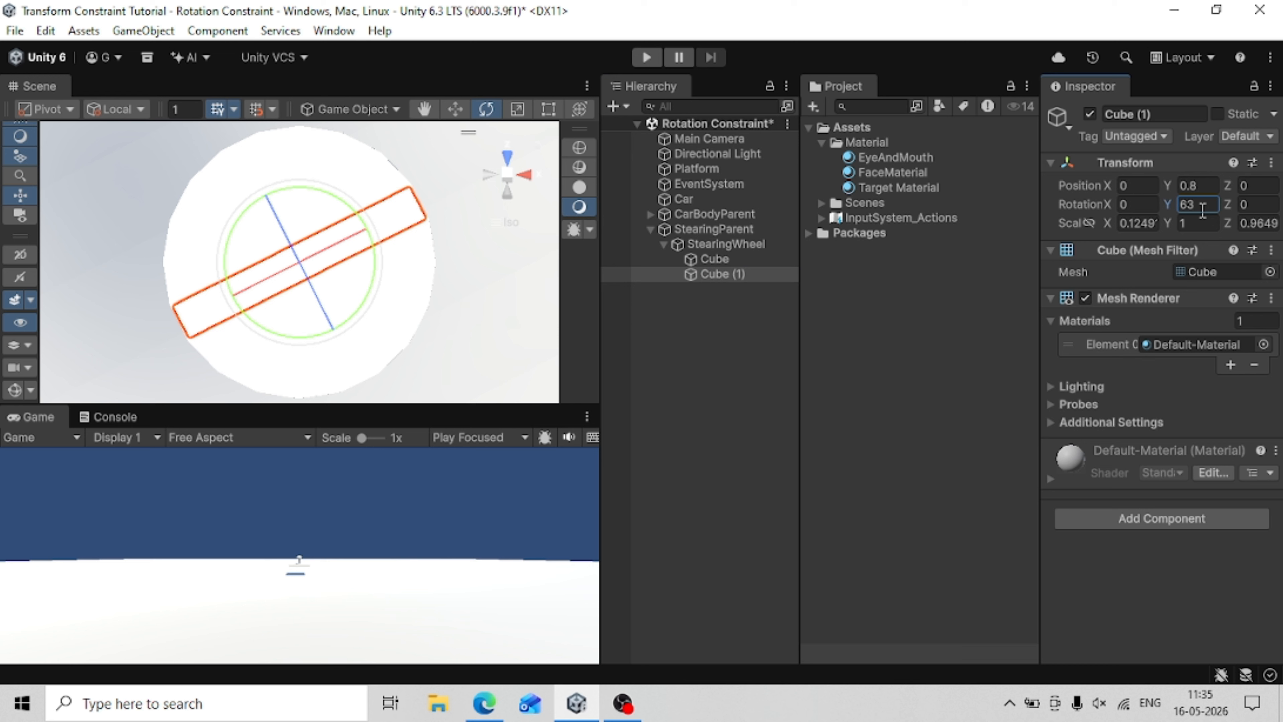
{"action": "double_click", "coordinate": [1197, 204]}
{"action": "key", "text": "BackSpace"}
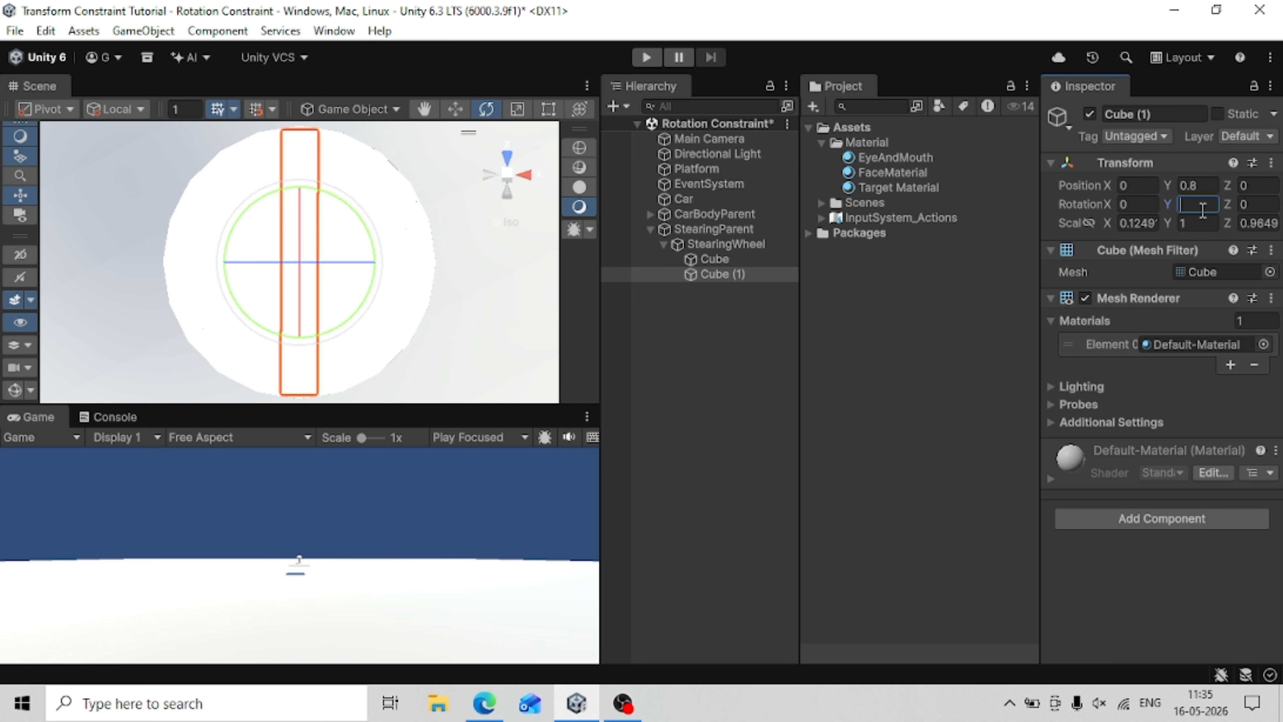
{"action": "type", "text": "60"}
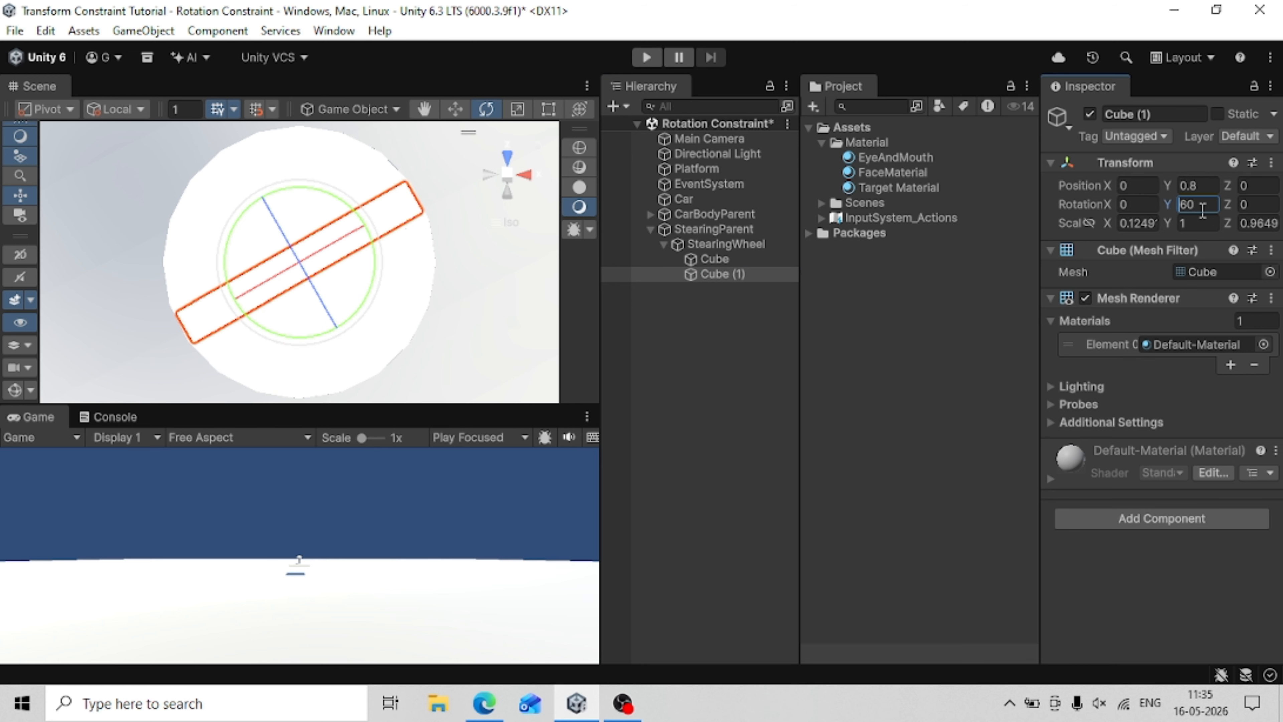
{"action": "type", "text": "-"}
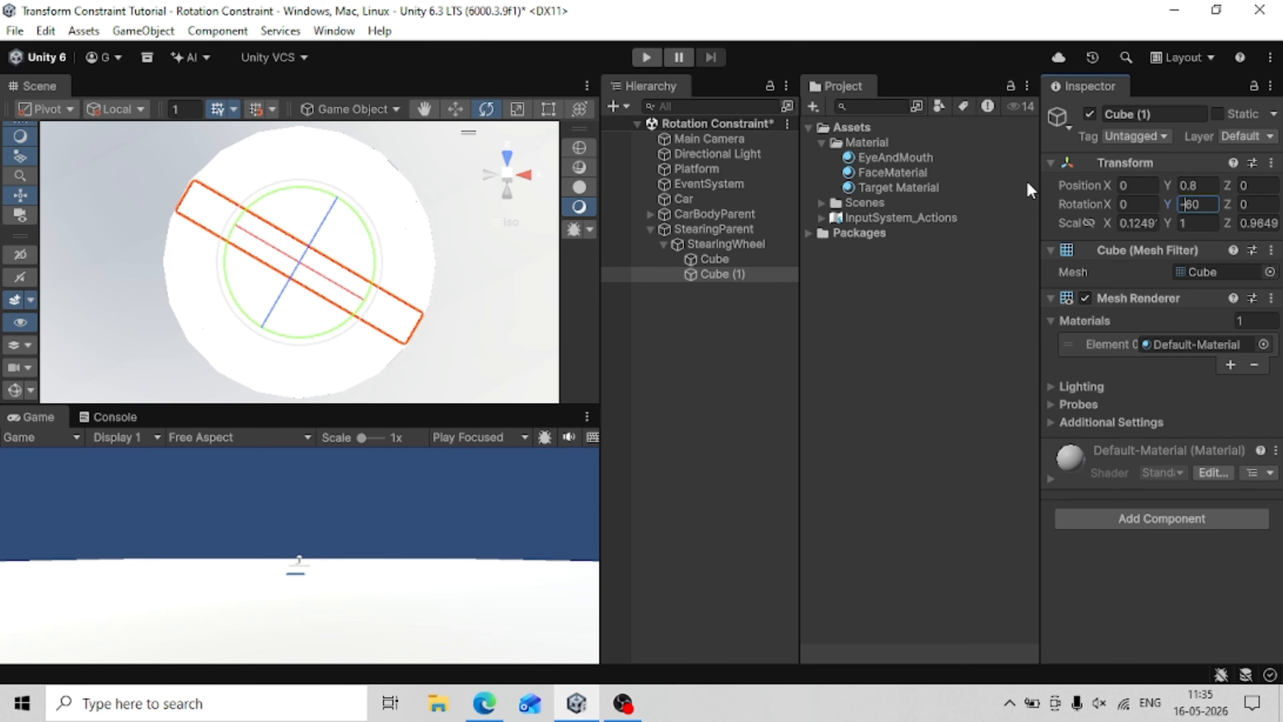
Set the original cube's Y rotation to 60.
{"action": "left_click", "coordinate": [717, 259]}
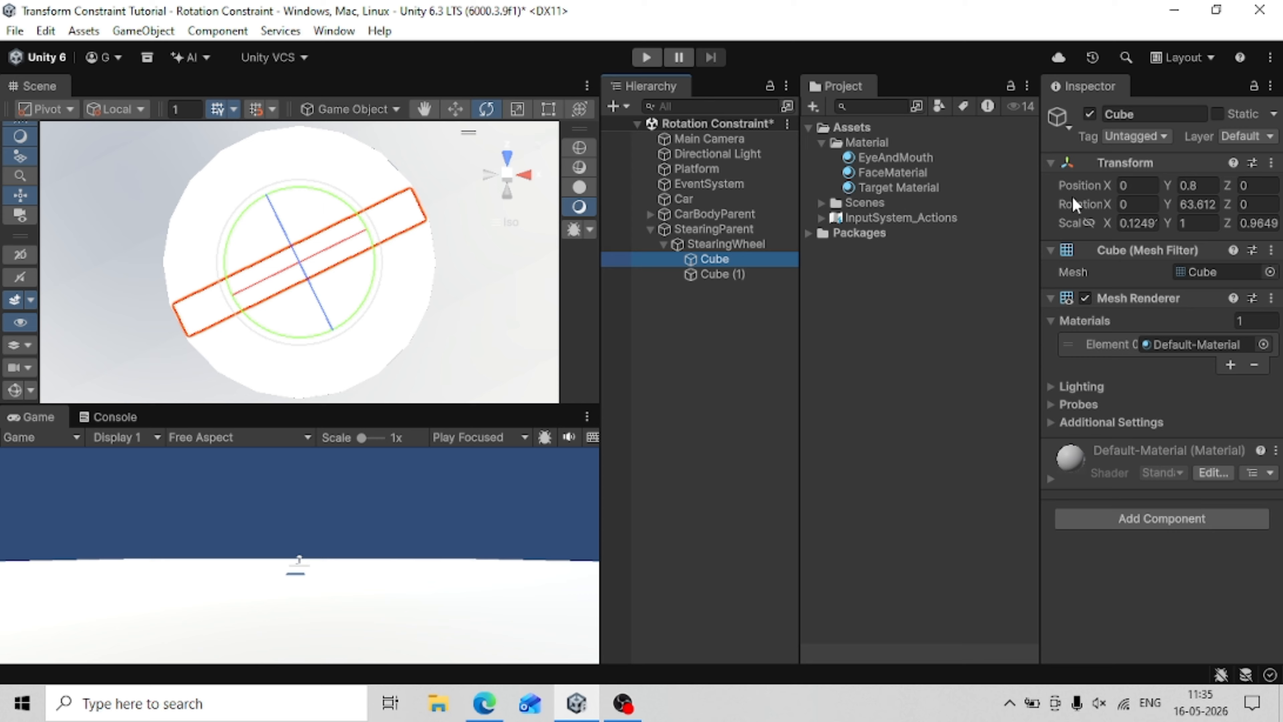
{"action": "left_click", "coordinate": [1200, 203]}
{"action": "type", "text": "60"}
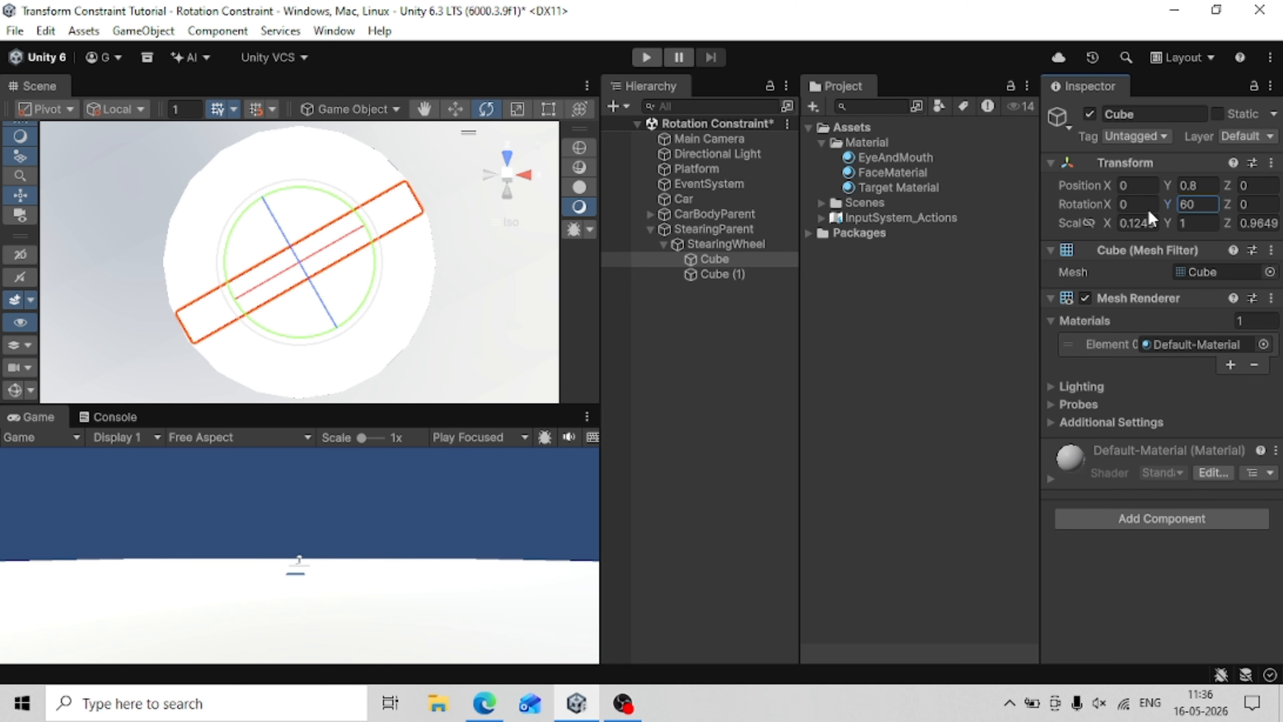
Set the original cube's scale to 0.125 on X and 0.96 on Z.
{"action": "left_click", "coordinate": [1144, 226]}
{"action": "key", "text": "Right"}
{"action": "key", "text": "BackSpace"}
{"action": "key", "text": "BackSpace"}
{"action": "key", "text": "BackSpace"}
{"action": "key", "text": "BackSpace"}
{"action": "key", "text": "BackSpace"}
{"action": "type", "text": "5"}
{"action": "key", "text": "Tab"}
{"action": "key", "text": "Tab"}
{"action": "type", "text": "0"}
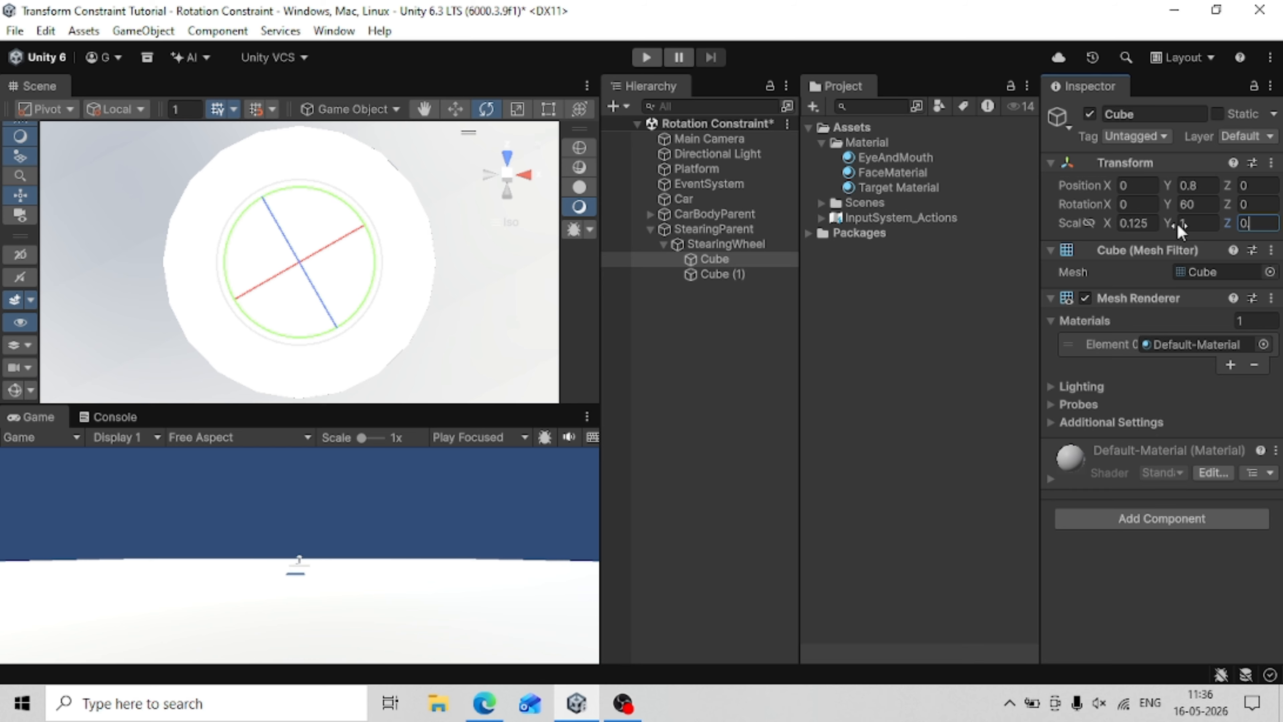
{"action": "type", "text": ".96"}
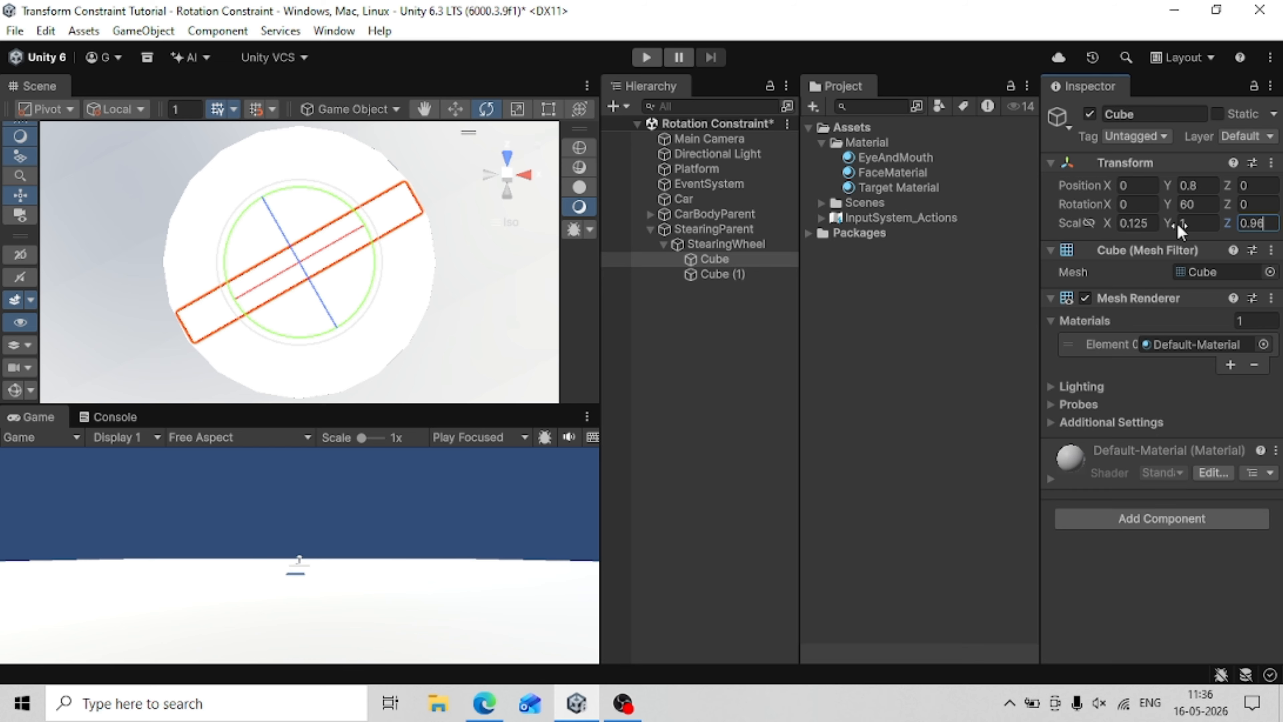
Collapse the StearingWheel and StearingParent hierarchies and leave StearingParent selected.
{"action": "left_click", "coordinate": [696, 280]}
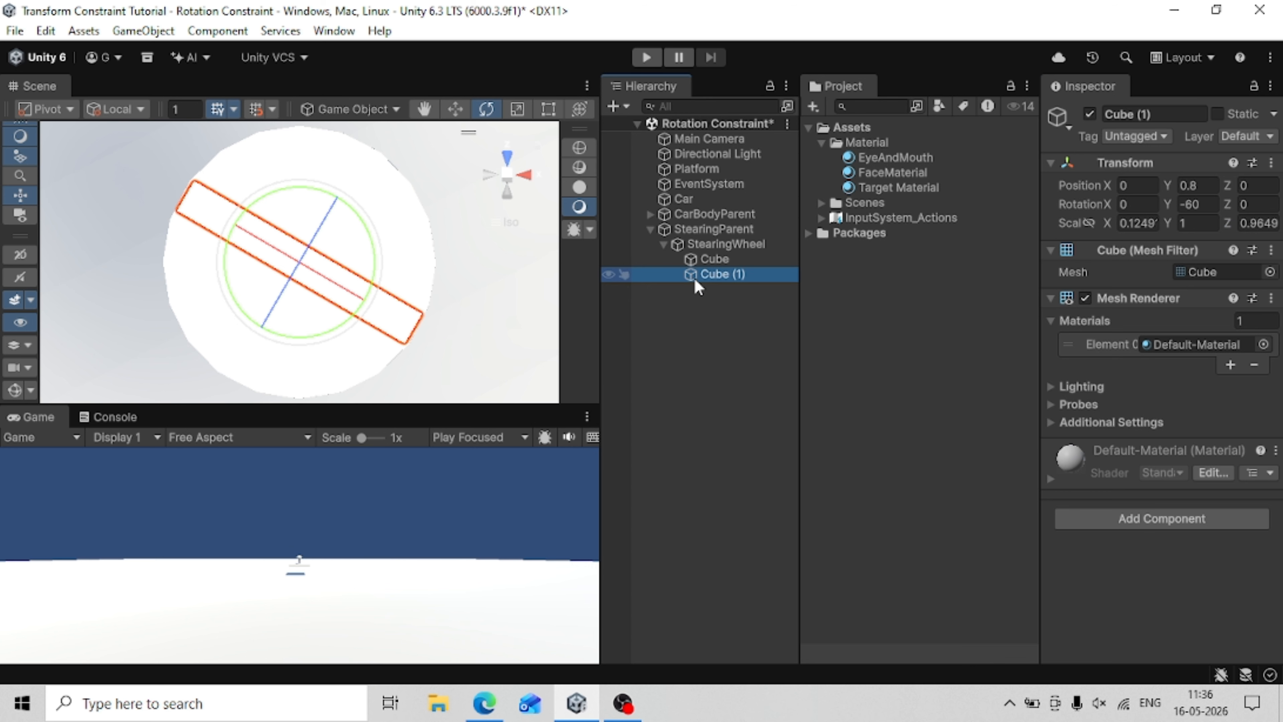
{"action": "scroll", "coordinate": [247, 217], "scroll_direction": "down", "scroll_amount": 2}
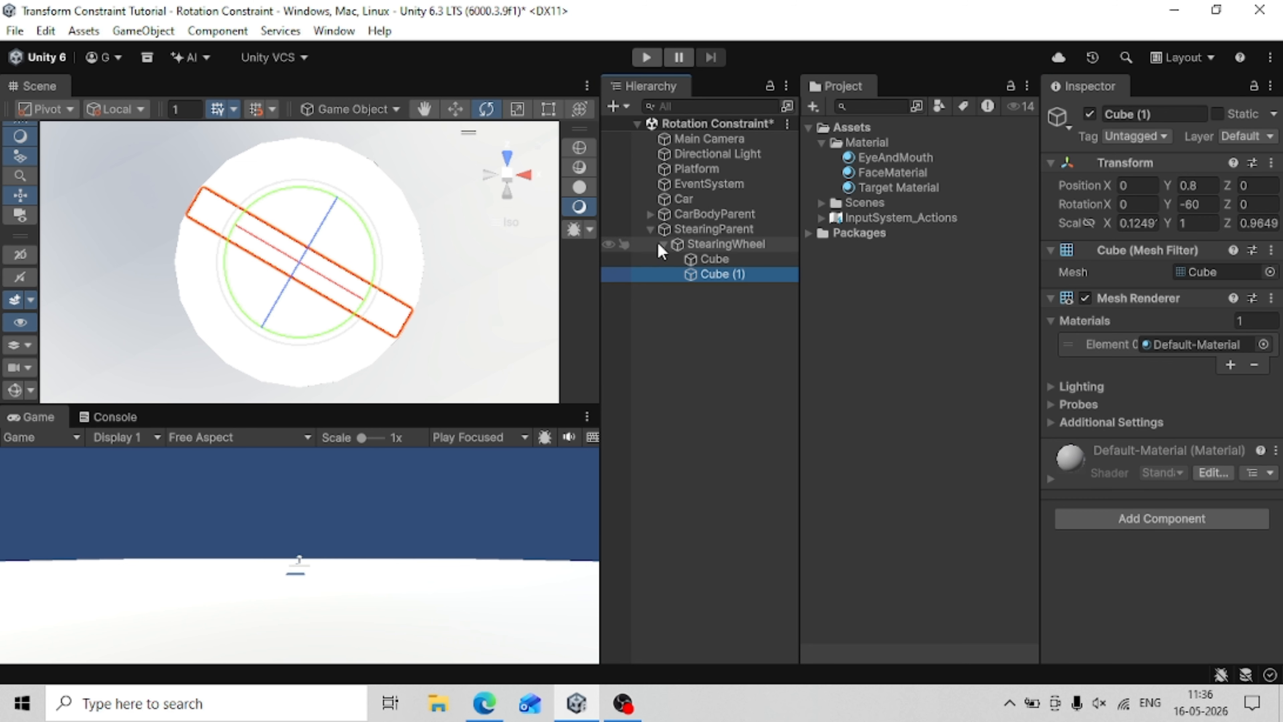
{"action": "left_click", "coordinate": [671, 242]}
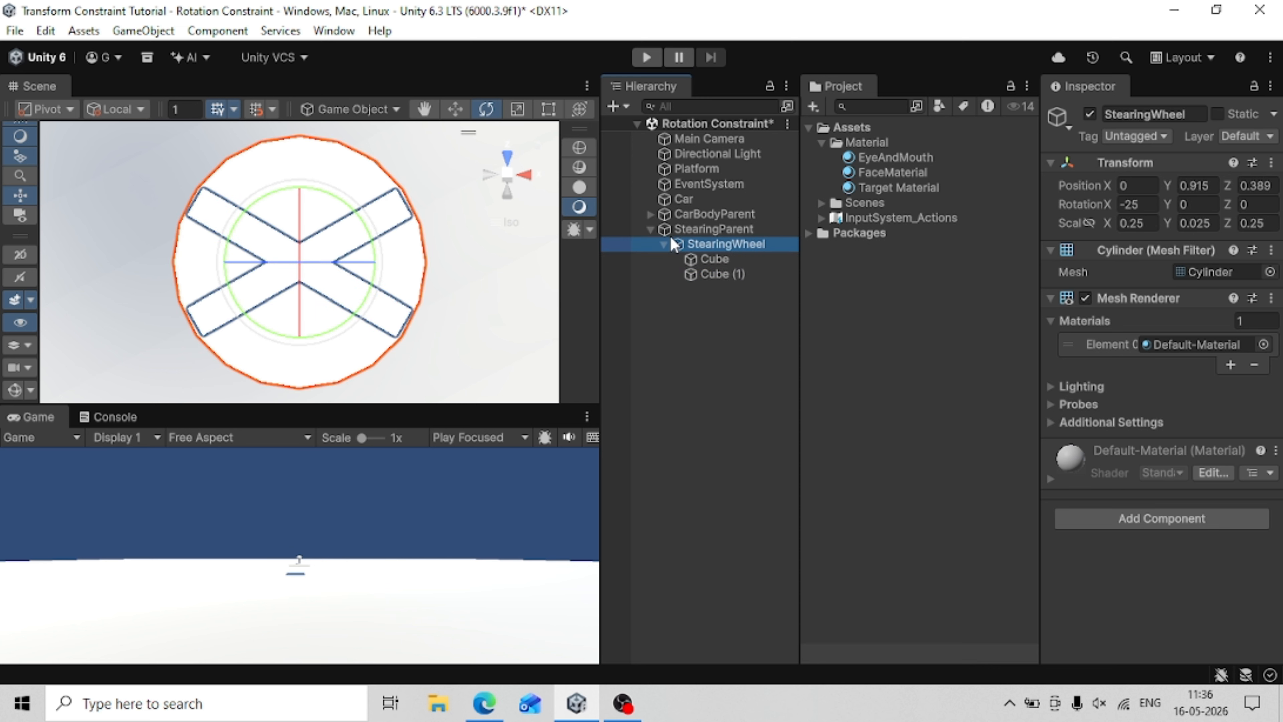
{"action": "left_click", "coordinate": [664, 245]}
{"action": "left_click", "coordinate": [660, 230]}
{"action": "left_click", "coordinate": [651, 230]}
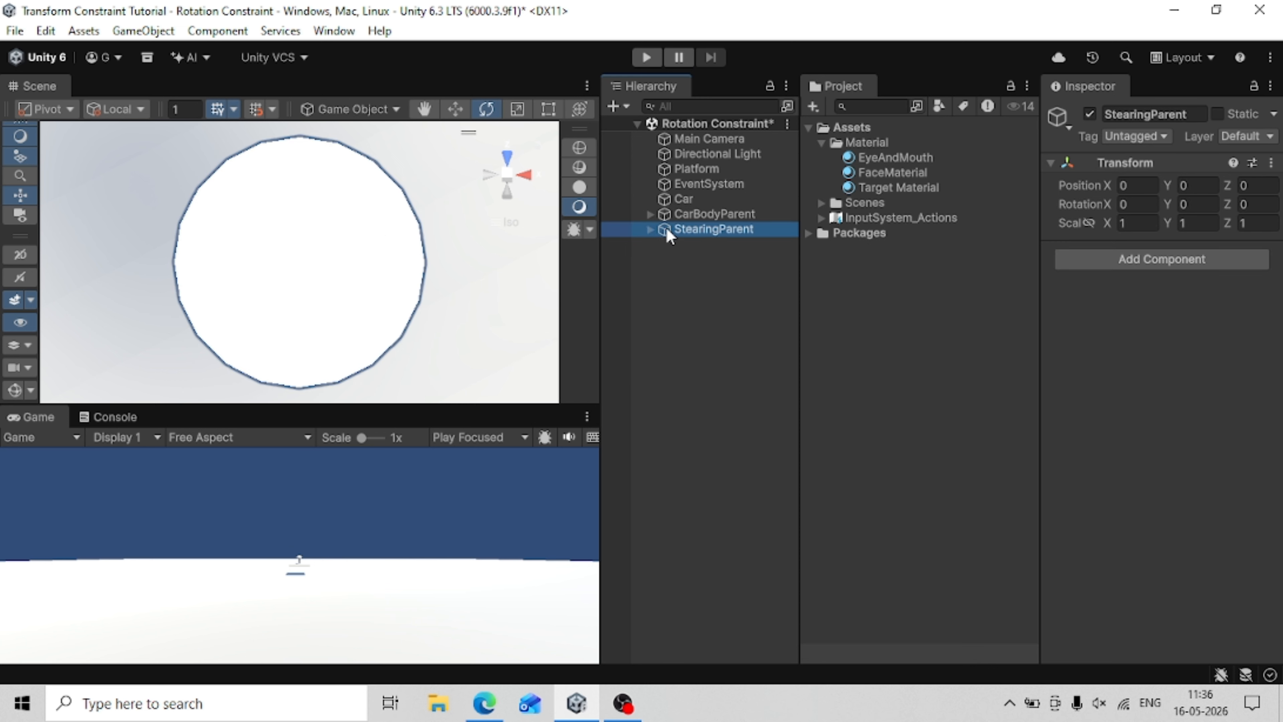
Create an empty object at the scene root and name it WheelParent.
{"action": "right_click", "coordinate": [680, 289]}
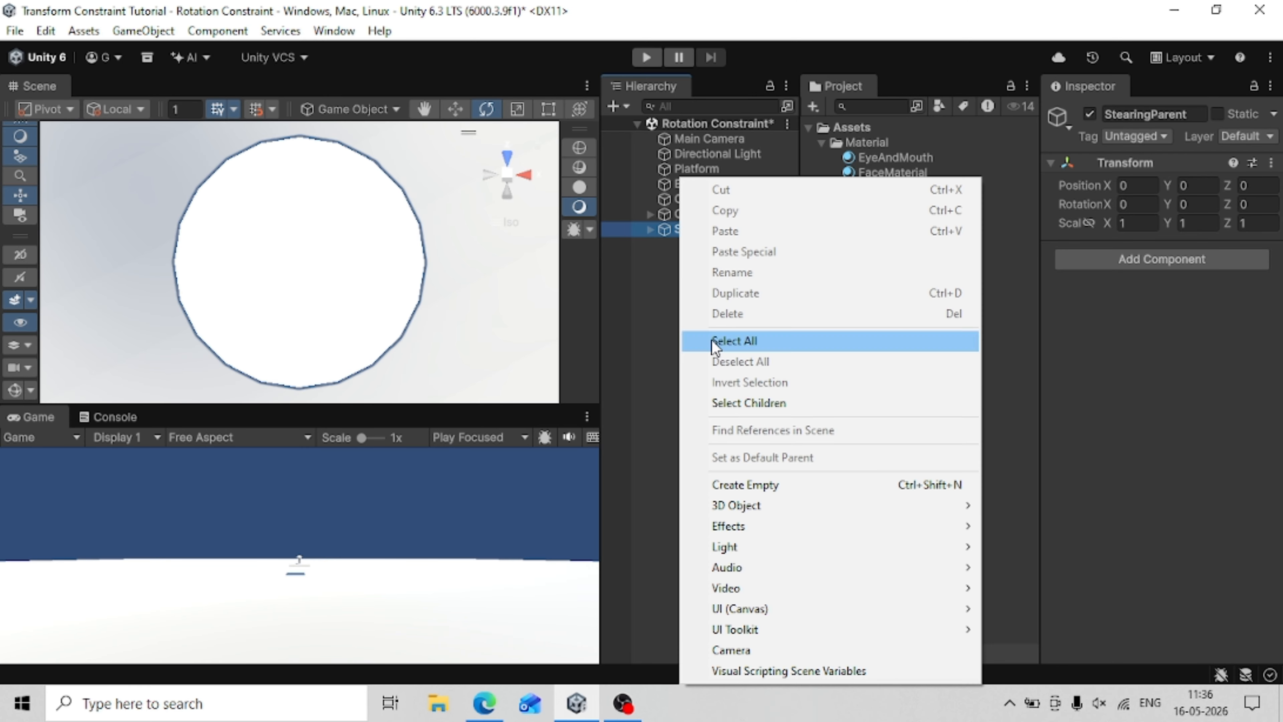
{"action": "left_click", "coordinate": [754, 485]}
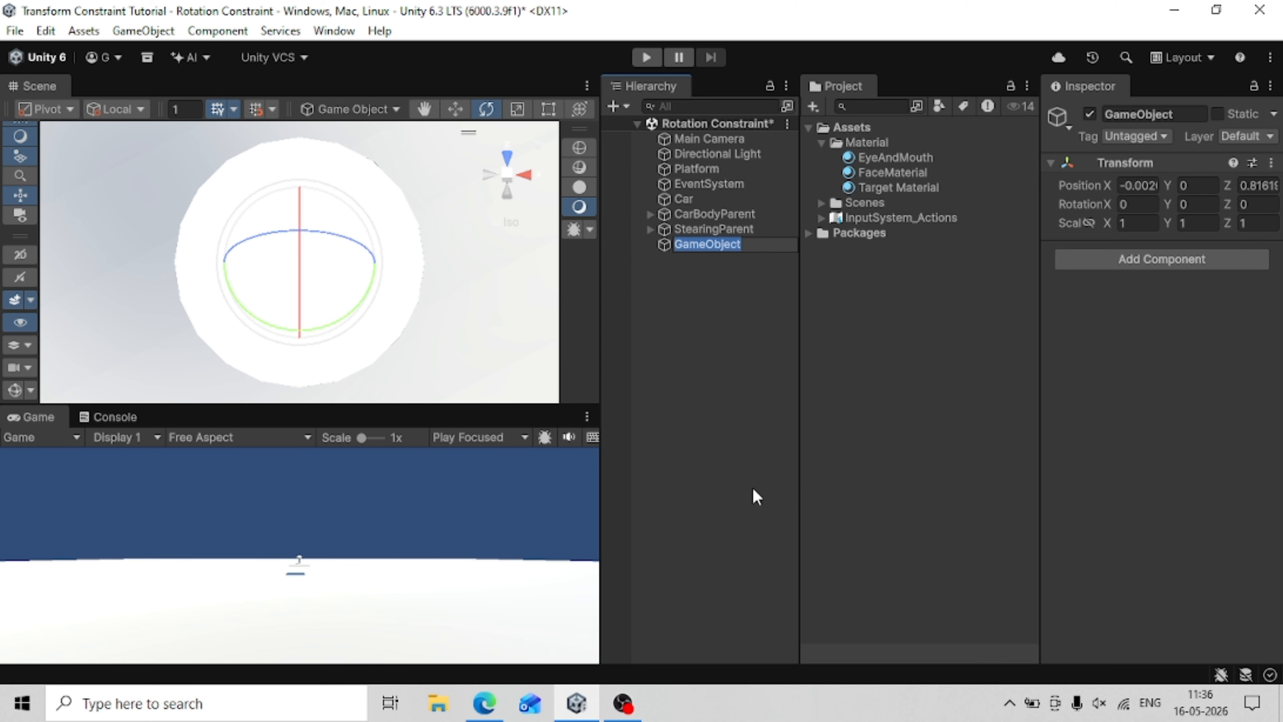
{"action": "type", "text": "WheelParent"}
{"action": "key", "text": "Return"}
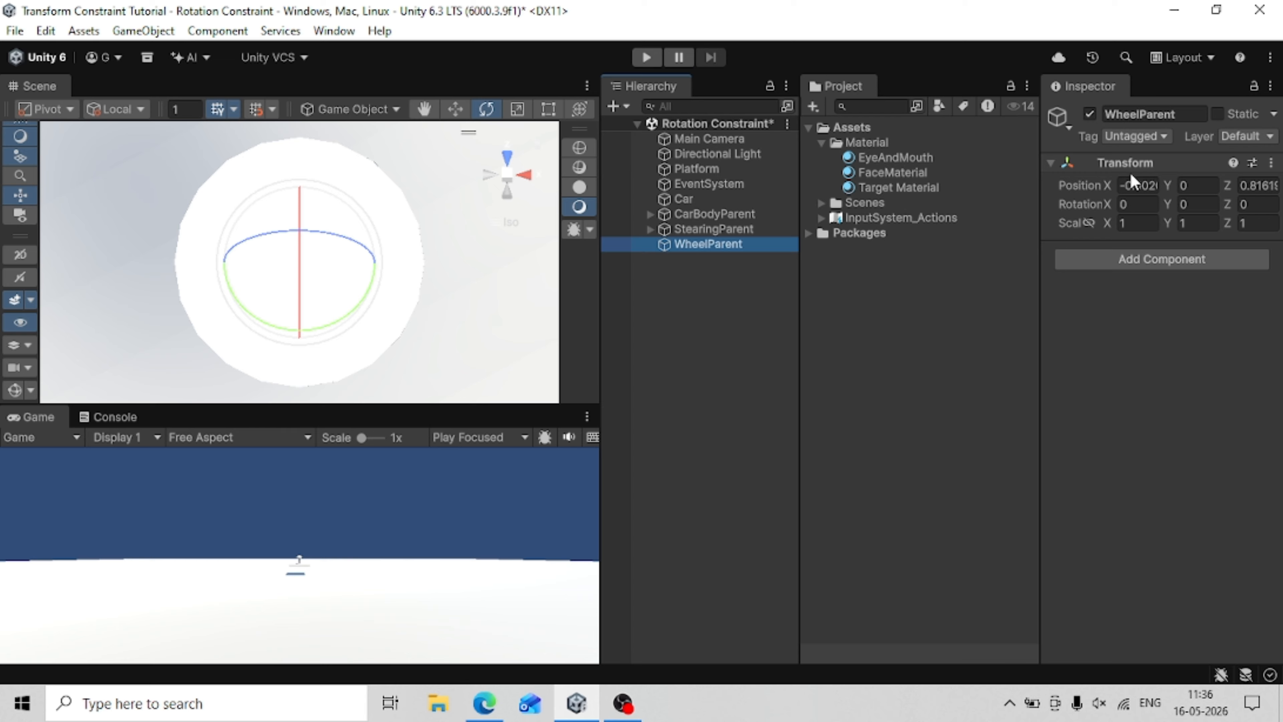
Set WheelParent's position to 0 on X, Y and Z.
{"action": "left_click", "coordinate": [1135, 185]}
{"action": "type", "text": "0"}
{"action": "key", "text": "Tab"}
{"action": "type", "text": "0"}
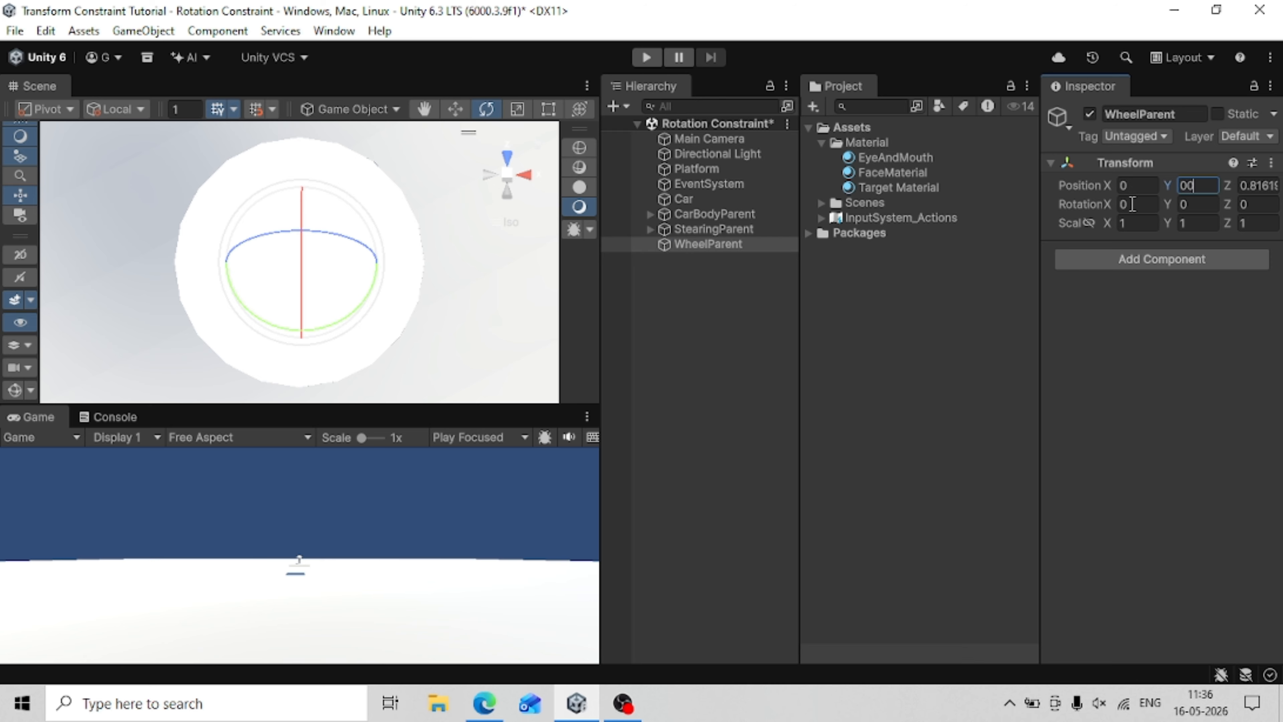
{"action": "key", "text": "Tab"}
{"action": "type", "text": "0"}
{"action": "key", "text": "Tab"}
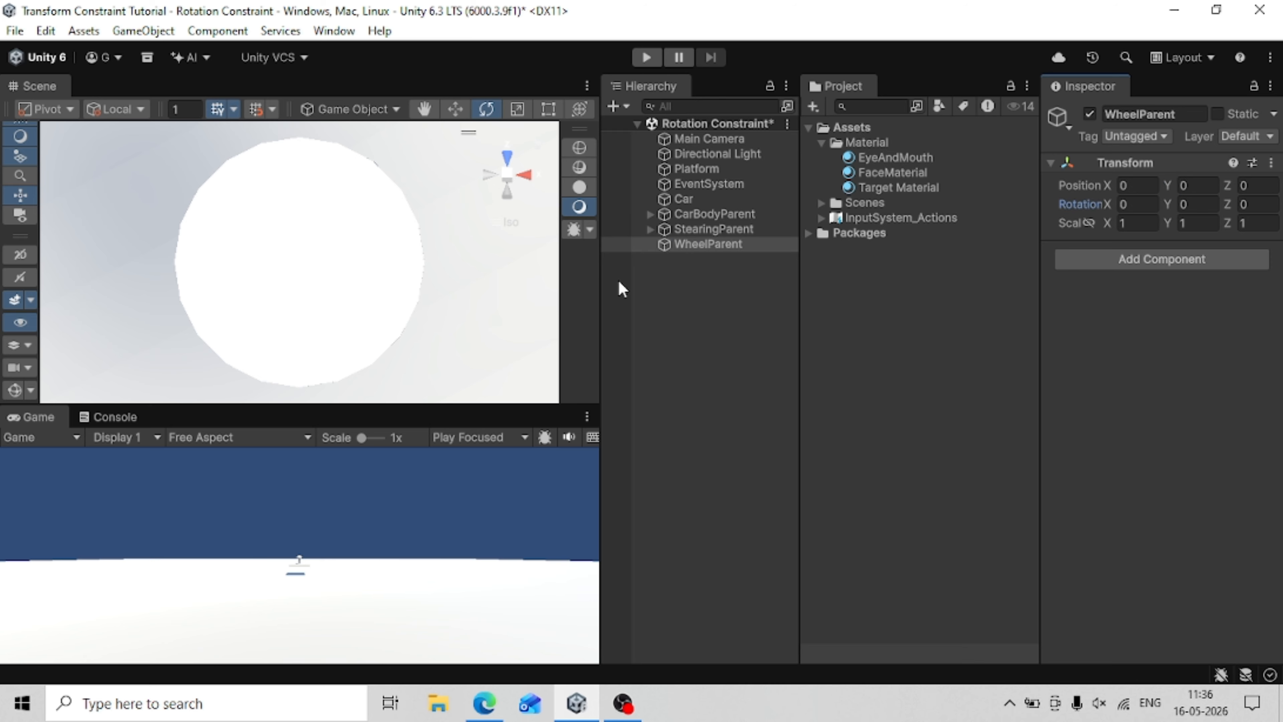
Add a Cylinder as a child of WheelParent and remove its Capsule Collider component.
{"action": "right_click", "coordinate": [678, 245]}
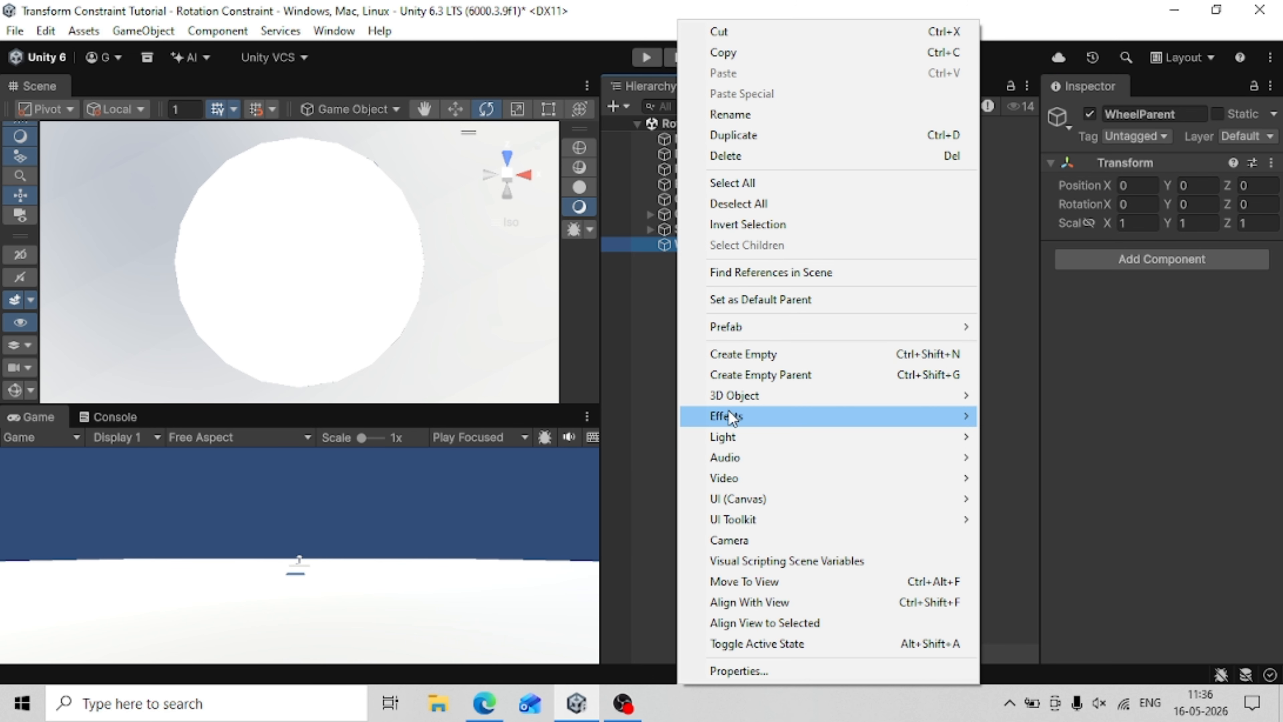
{"action": "mouse_move", "coordinate": [729, 398]}
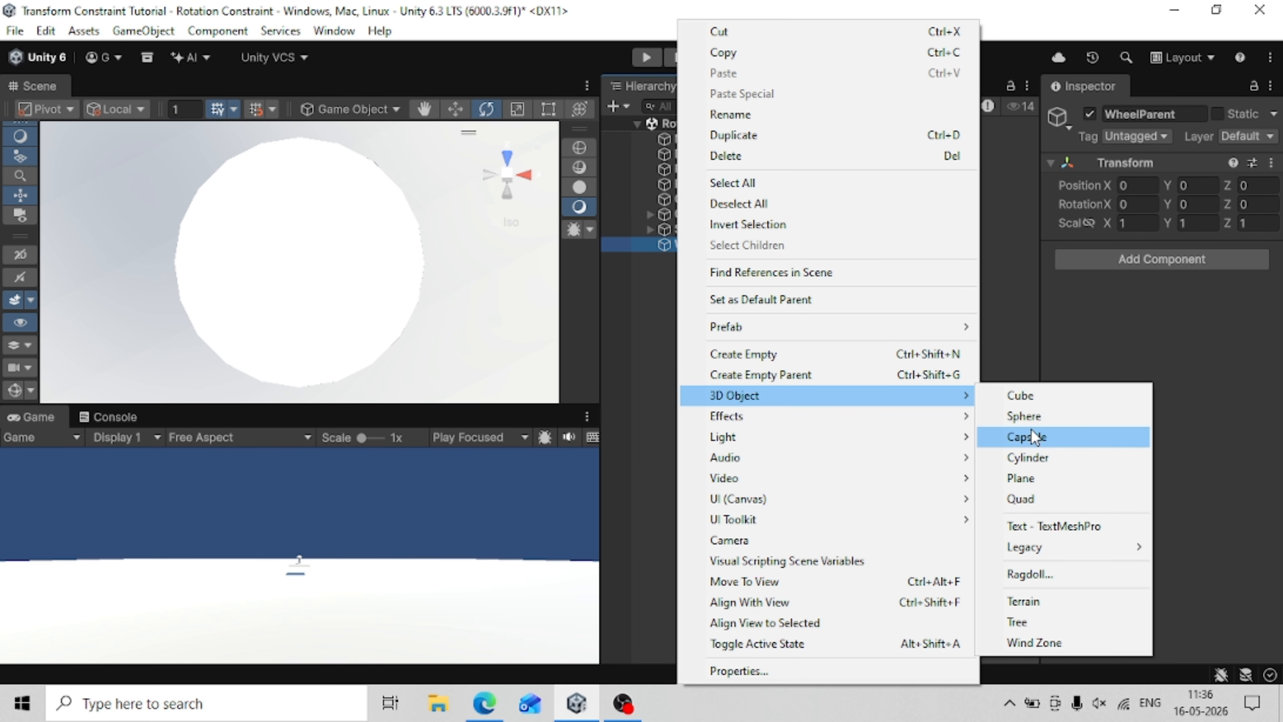
{"action": "left_click", "coordinate": [1025, 453]}
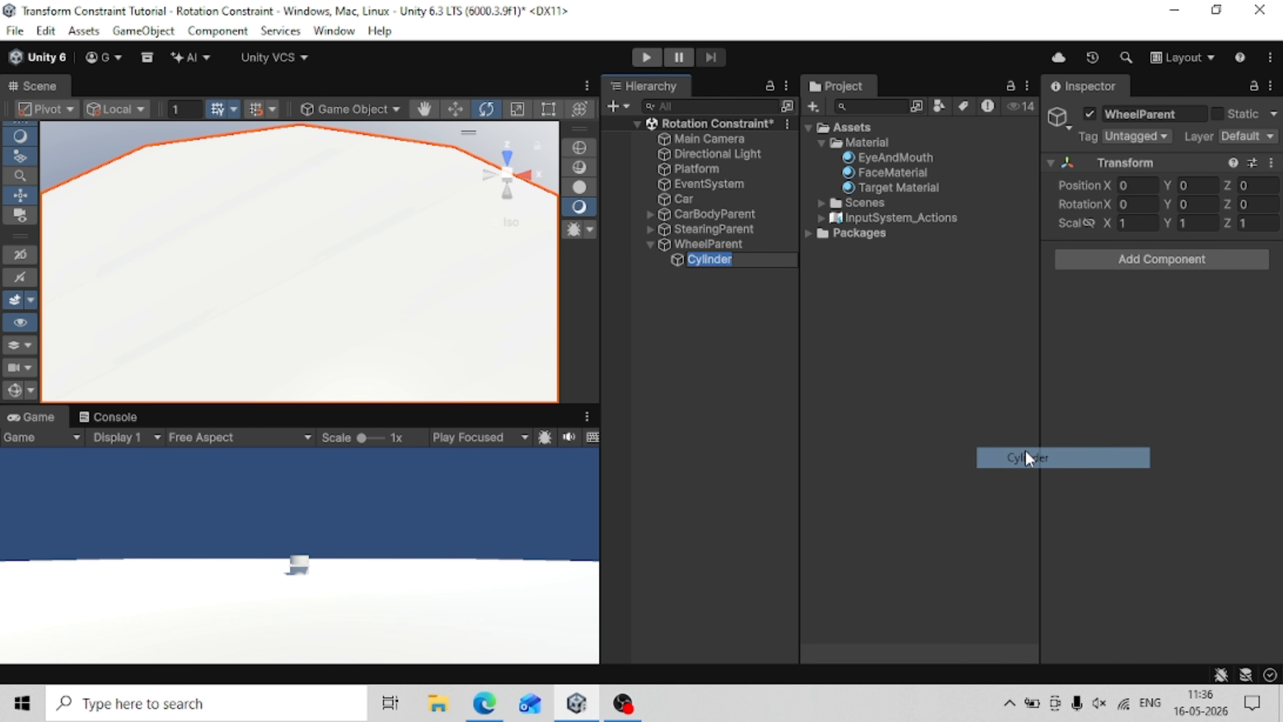
{"action": "left_click", "coordinate": [642, 328]}
{"action": "left_click", "coordinate": [690, 258]}
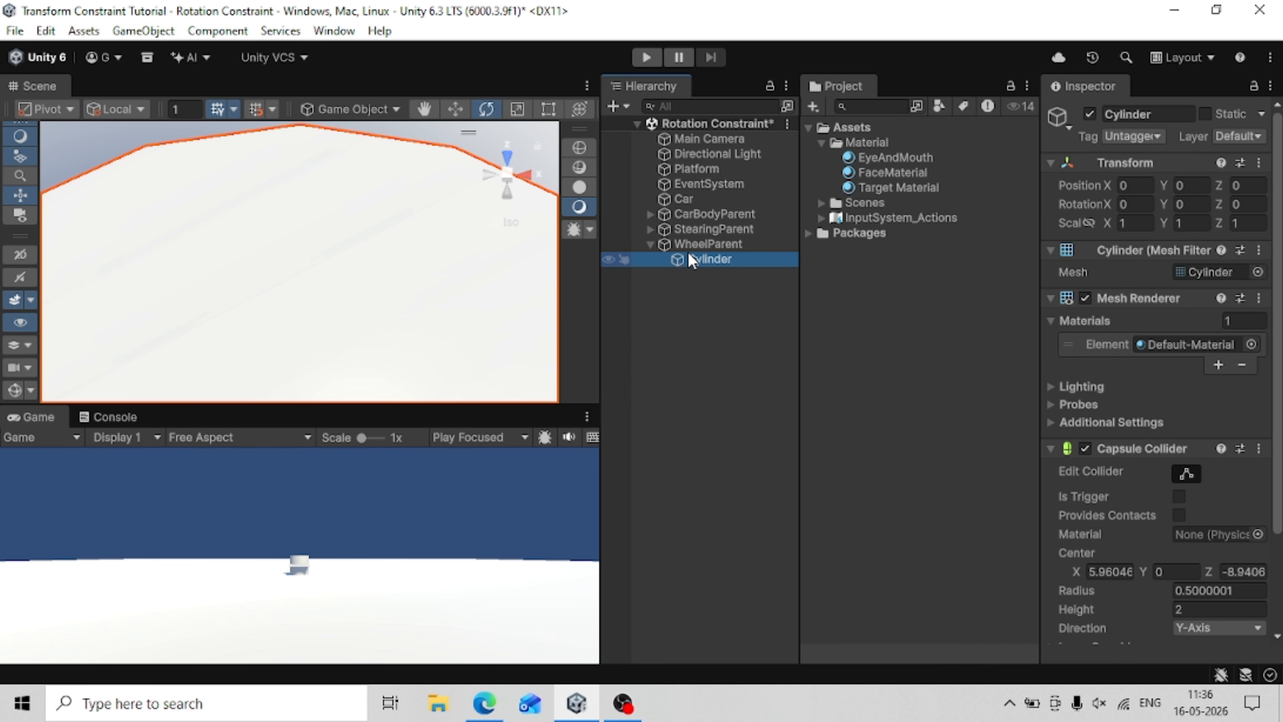
{"action": "left_click", "coordinate": [1259, 449]}
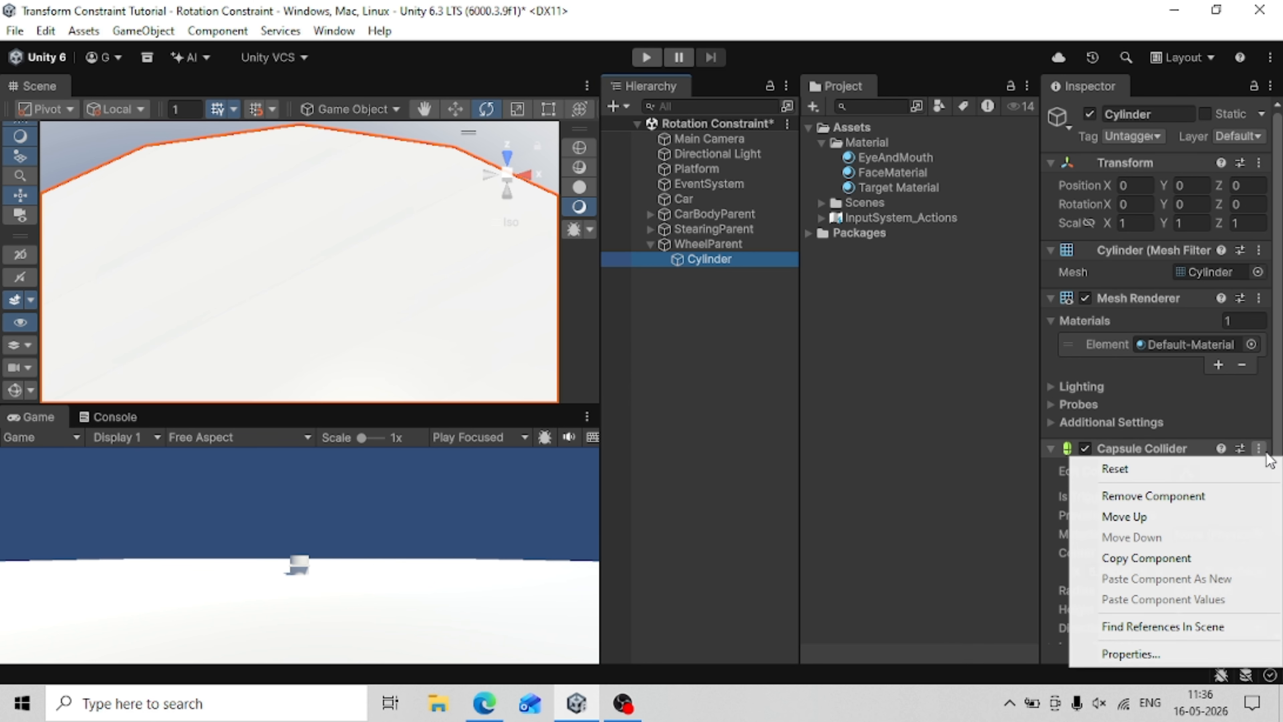
{"action": "left_click", "coordinate": [1184, 496]}
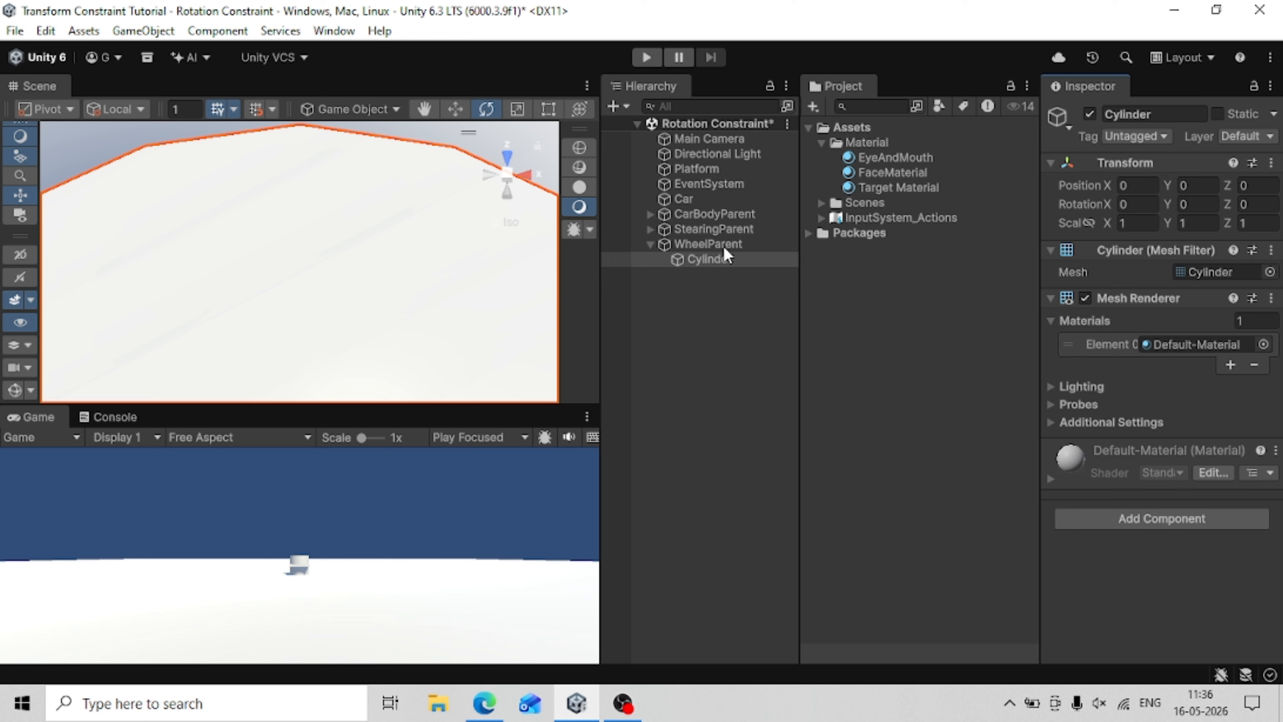
Rename the cylinder under WheelParent to "Wheel L".
{"action": "left_click", "coordinate": [717, 258]}
{"action": "key", "text": "BackSpace"}
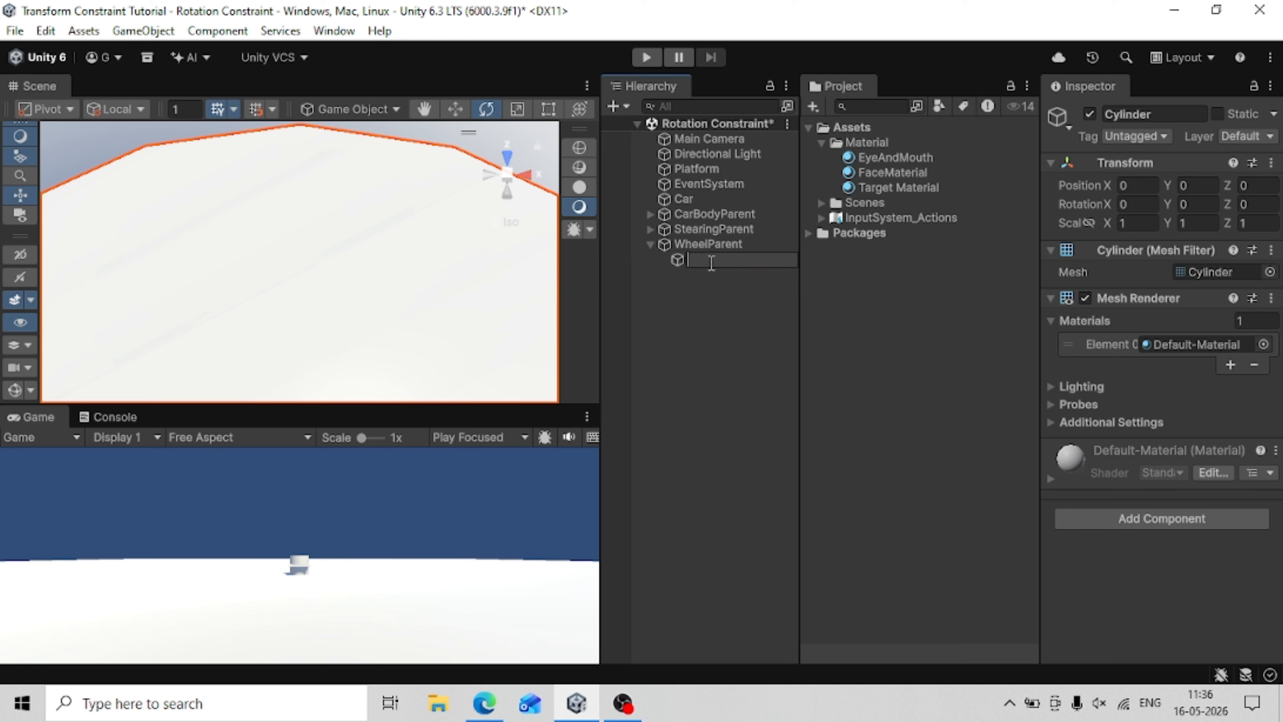
{"action": "type", "text": "Wheel L"}
{"action": "key", "text": "Return"}
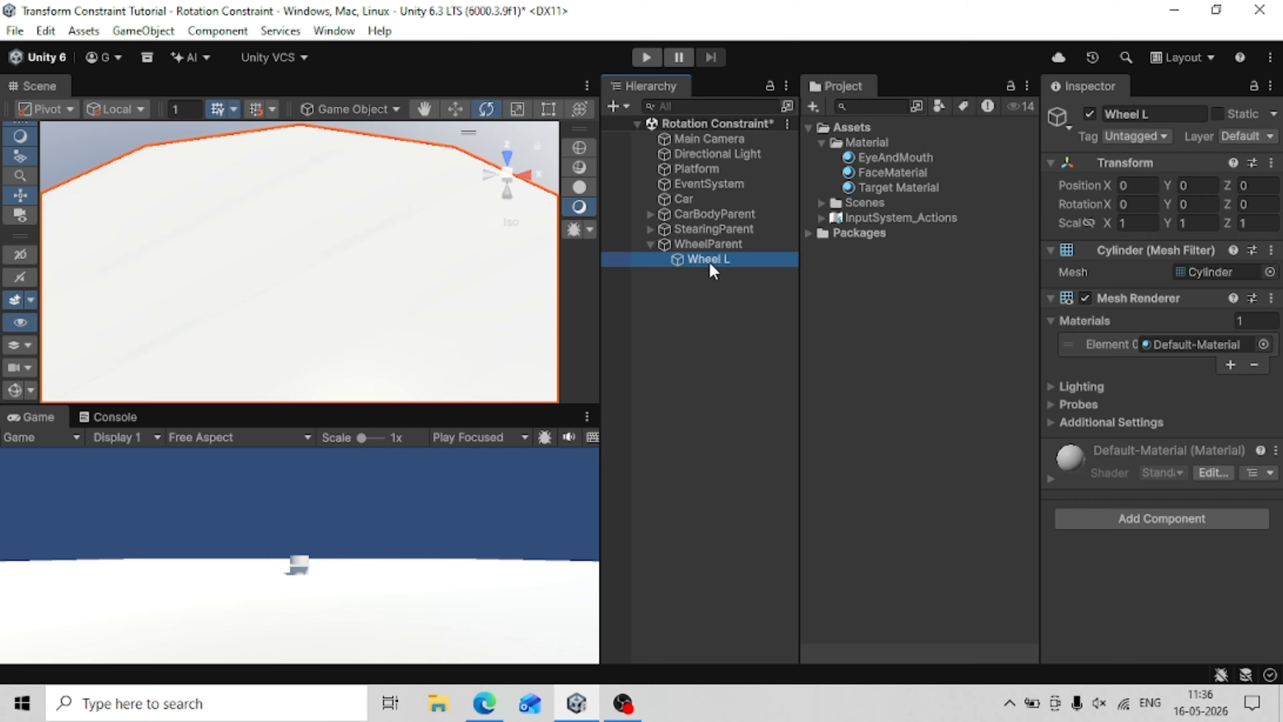
Frame Wheel L in the scene and view it from the back.
{"action": "scroll", "coordinate": [201, 205], "scroll_direction": "down", "scroll_amount": 2}
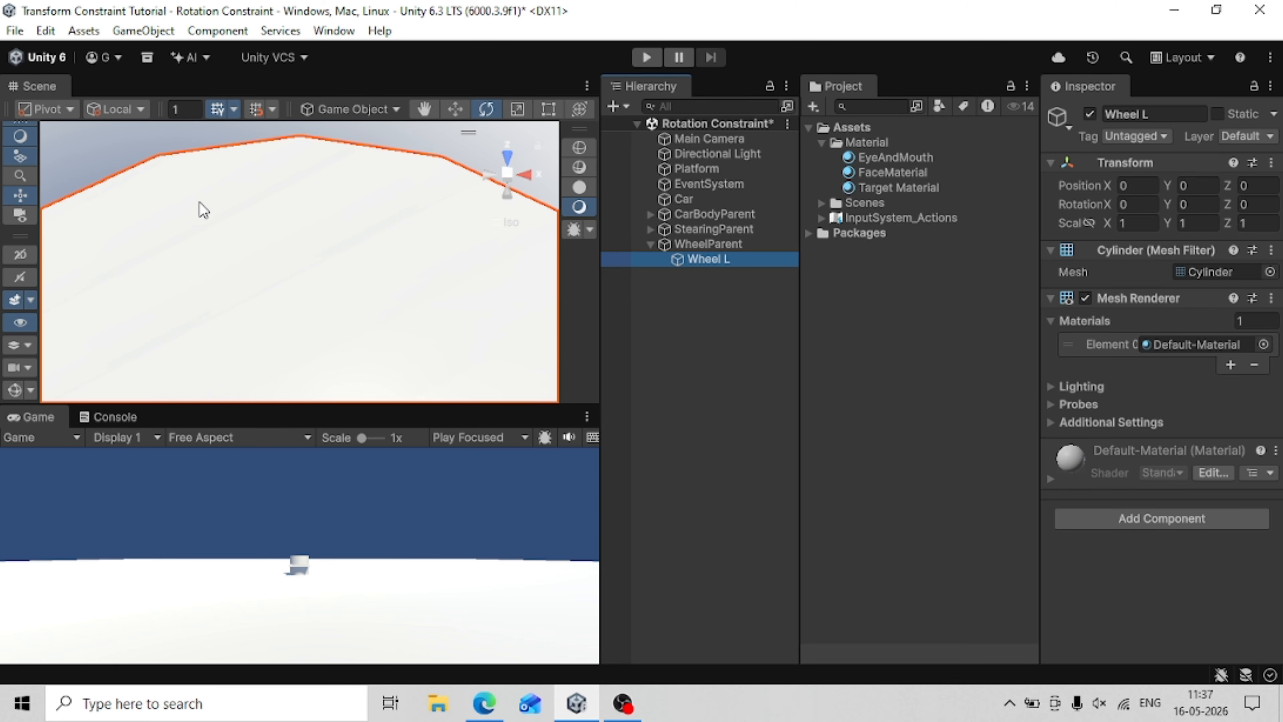
{"action": "scroll", "coordinate": [200, 211], "scroll_direction": "down", "scroll_amount": 2}
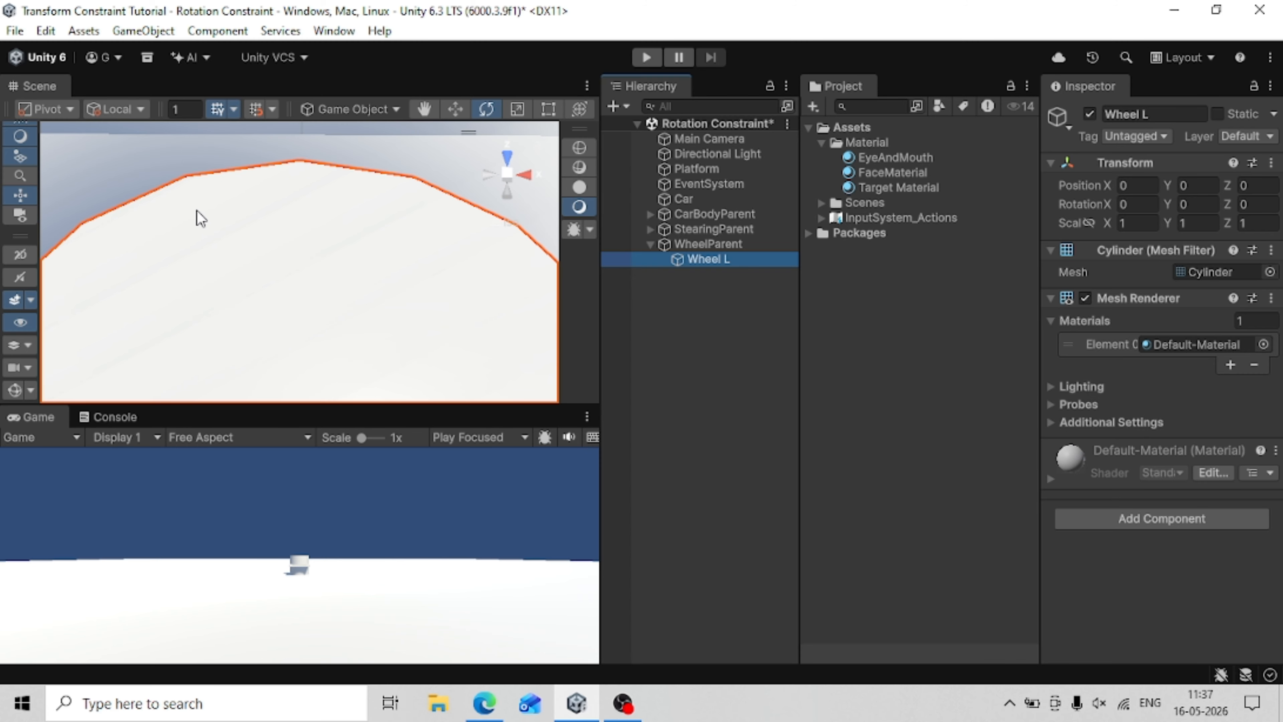
{"action": "key", "text": "f"}
{"action": "scroll", "coordinate": [197, 285], "scroll_direction": "down", "scroll_amount": 1}
{"action": "scroll", "coordinate": [197, 287], "scroll_direction": "up", "scroll_amount": 2}
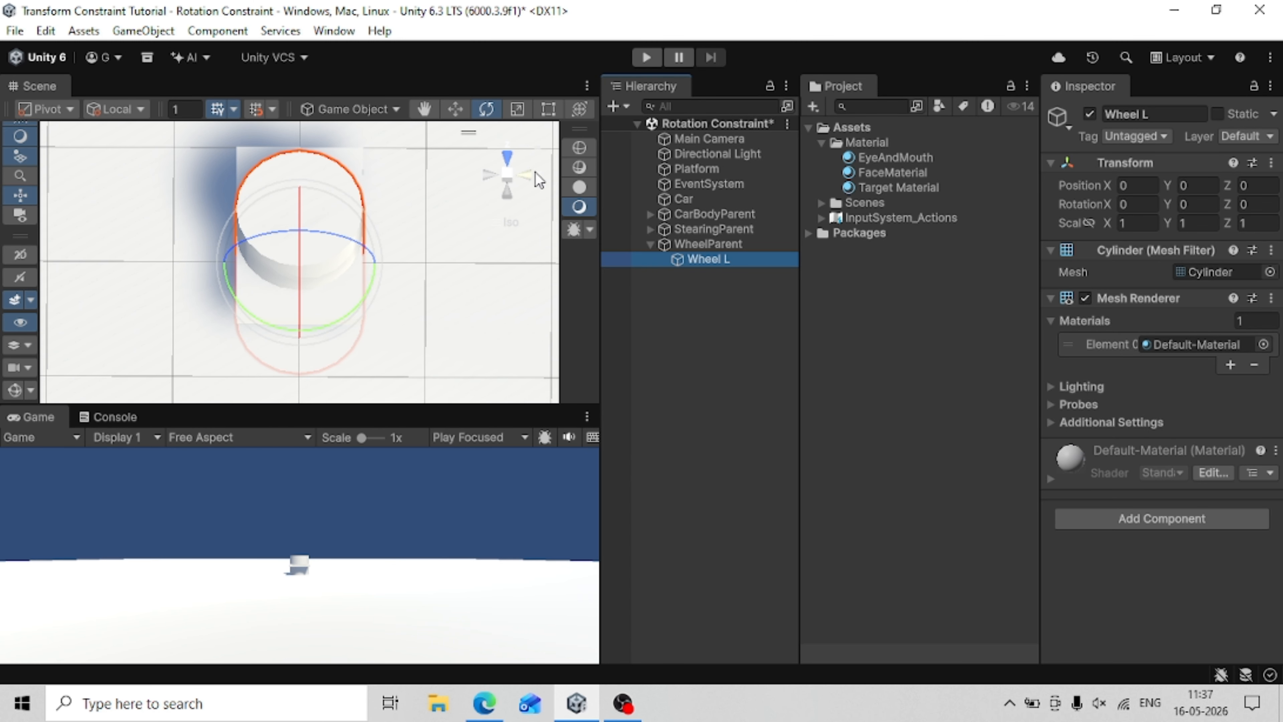
{"action": "left_click", "coordinate": [513, 197]}
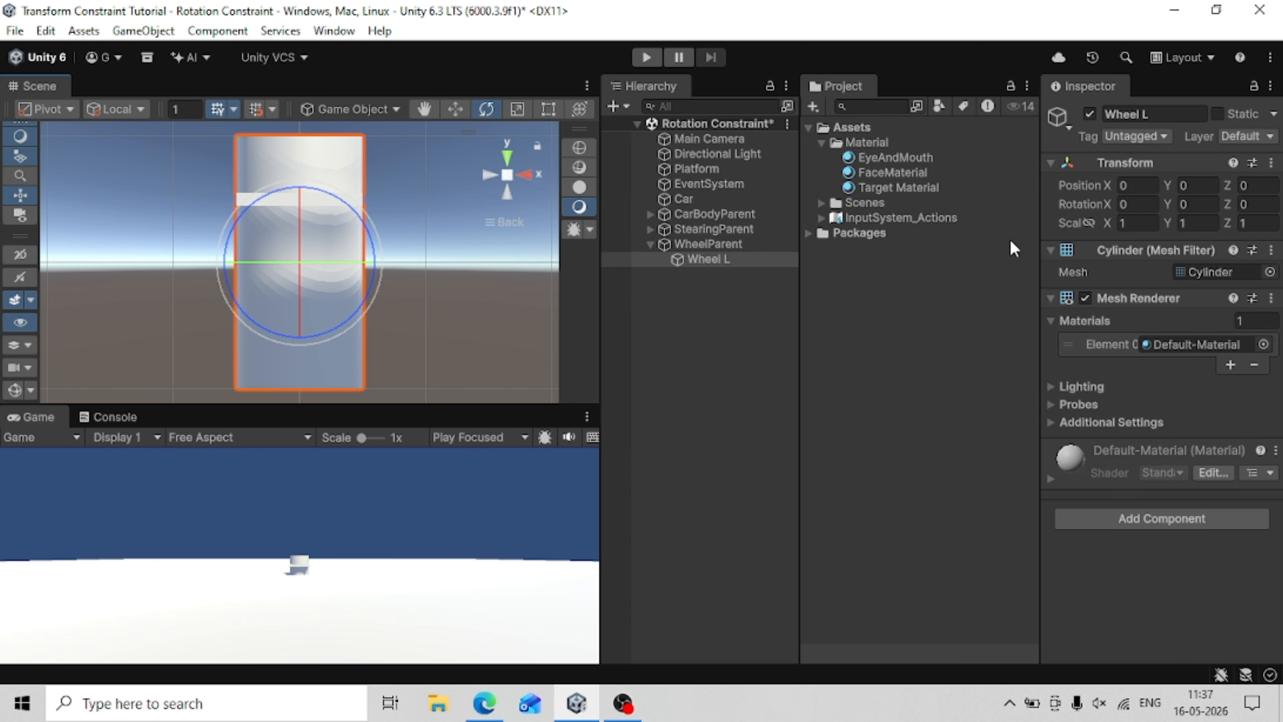
{"action": "left_click", "coordinate": [1136, 204]}
{"action": "type", "text": "9"}
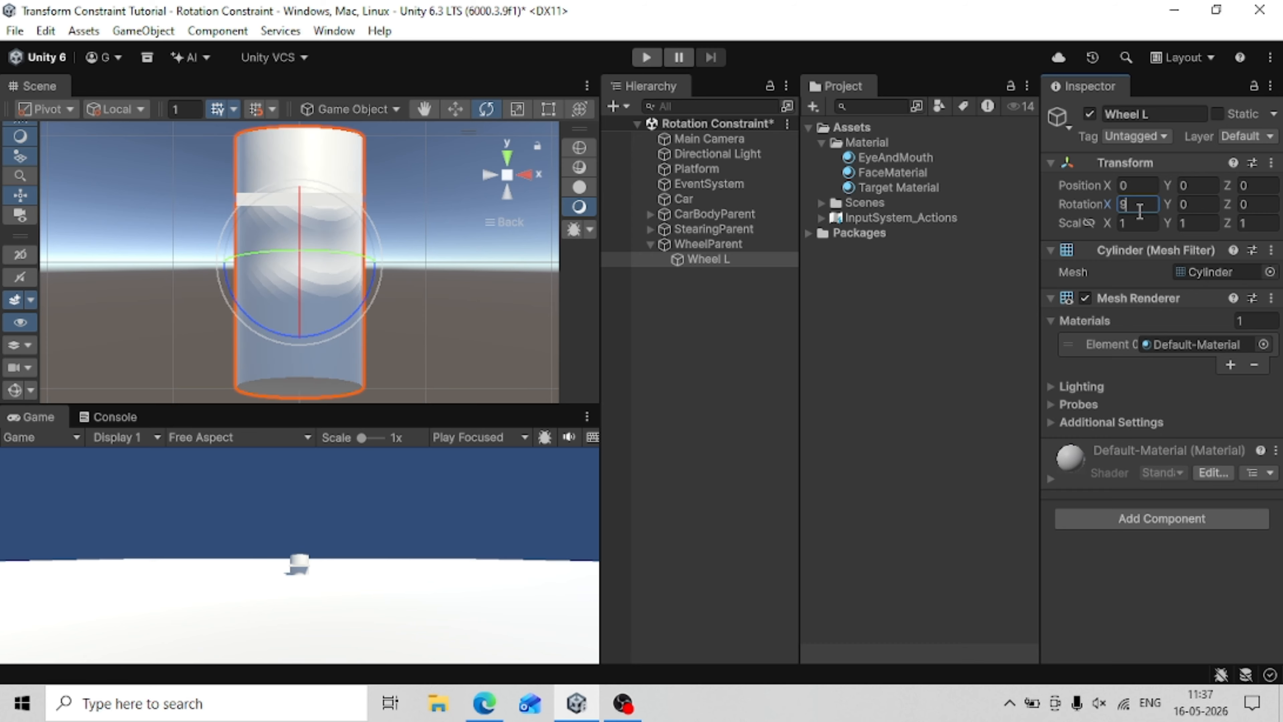
{"action": "key", "text": "BackSpace"}
{"action": "type", "text": "0"}
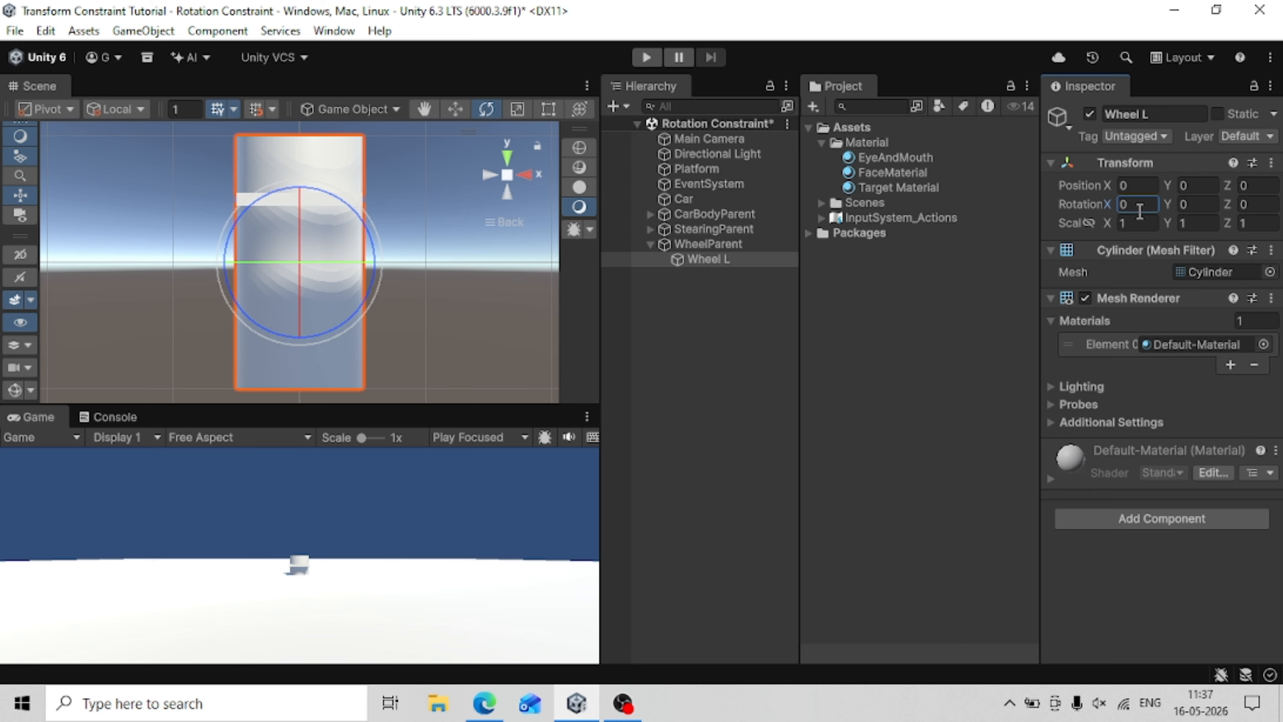
{"action": "left_click", "coordinate": [1198, 207]}
{"action": "type", "text": "9"}
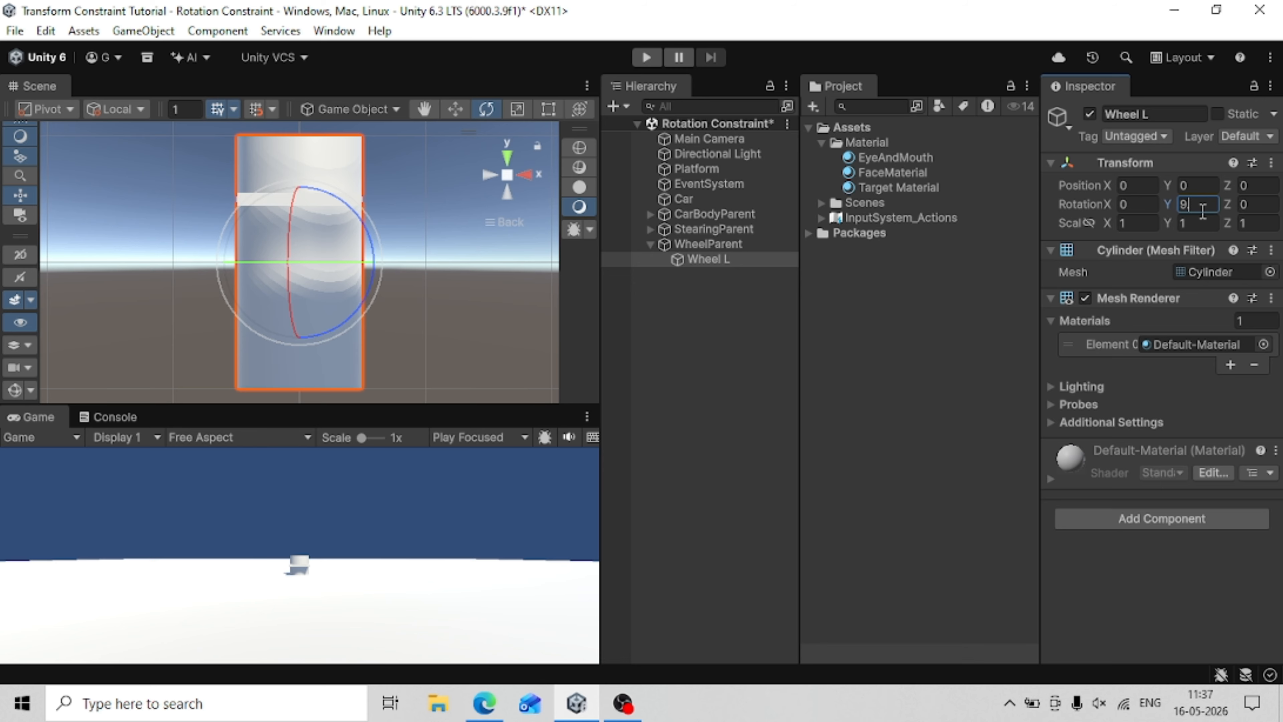
{"action": "key", "text": "BackSpace"}
{"action": "type", "text": "0"}
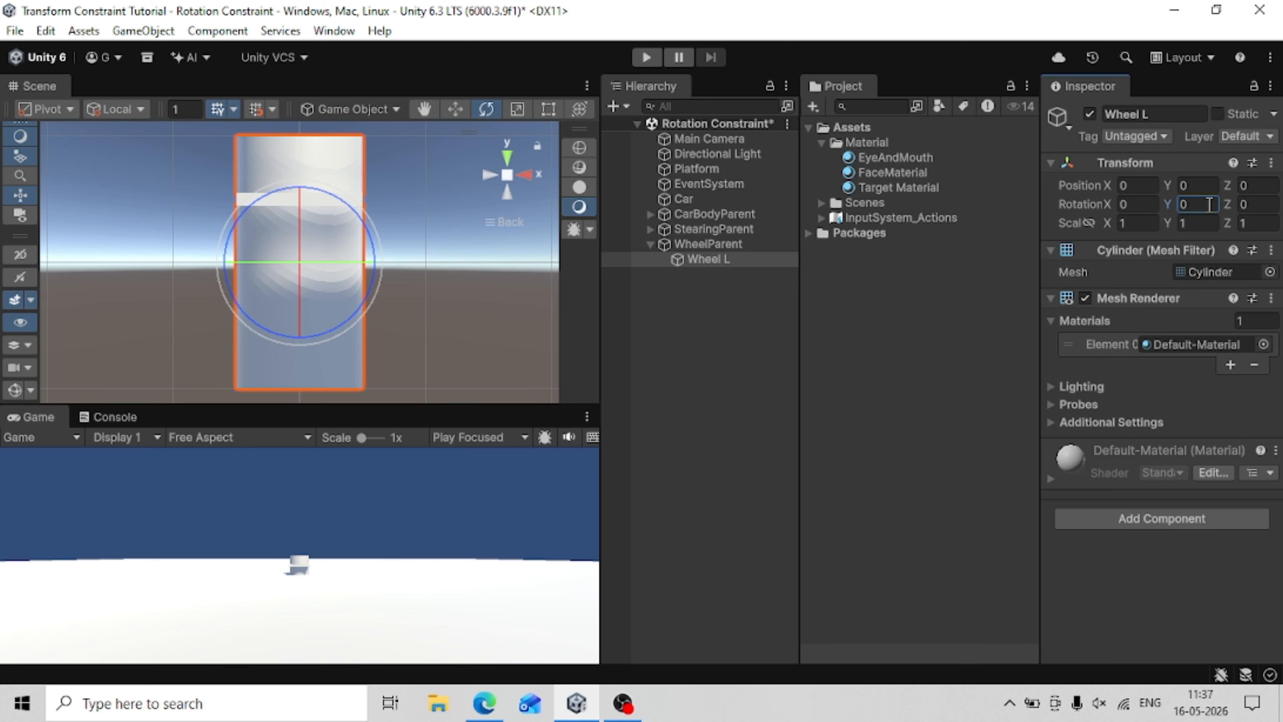
Set Wheel L's Z rotation to 90 so the cylinder lies on its side.
{"action": "key", "text": "Tab"}
{"action": "type", "text": "90"}
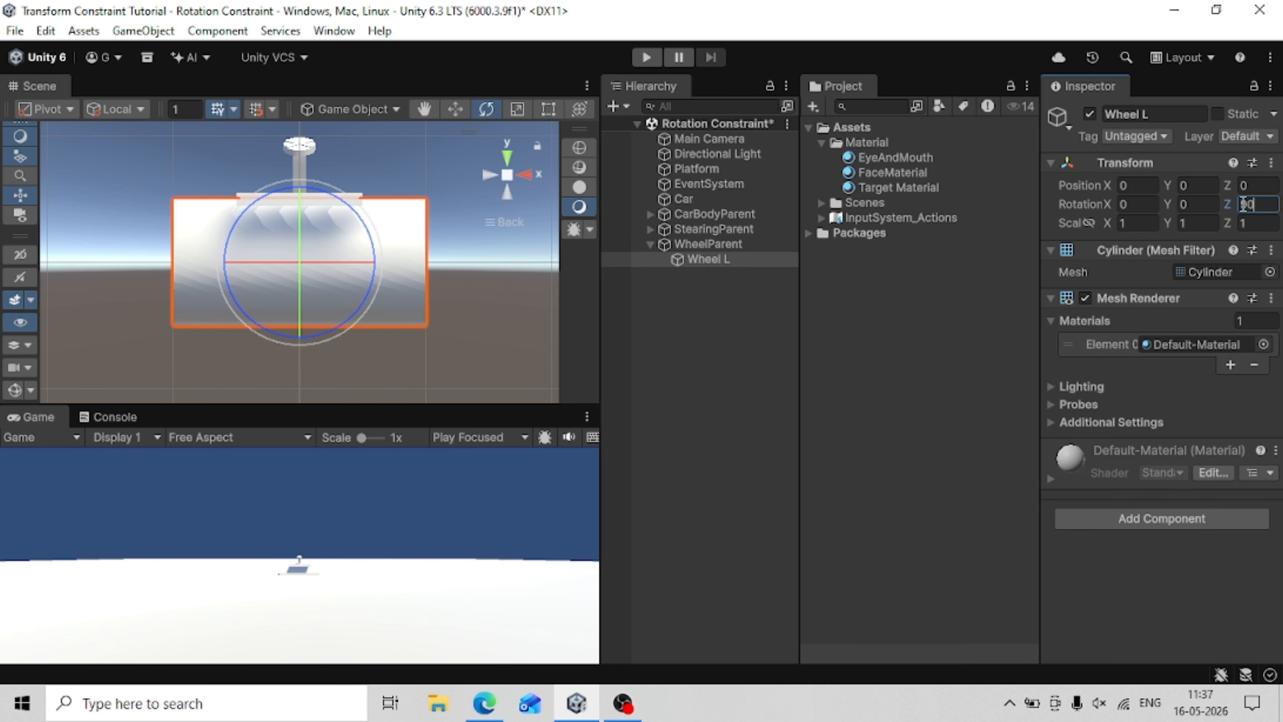
{"action": "left_click", "coordinate": [1130, 225]}
{"action": "type", "text": "0.1"}
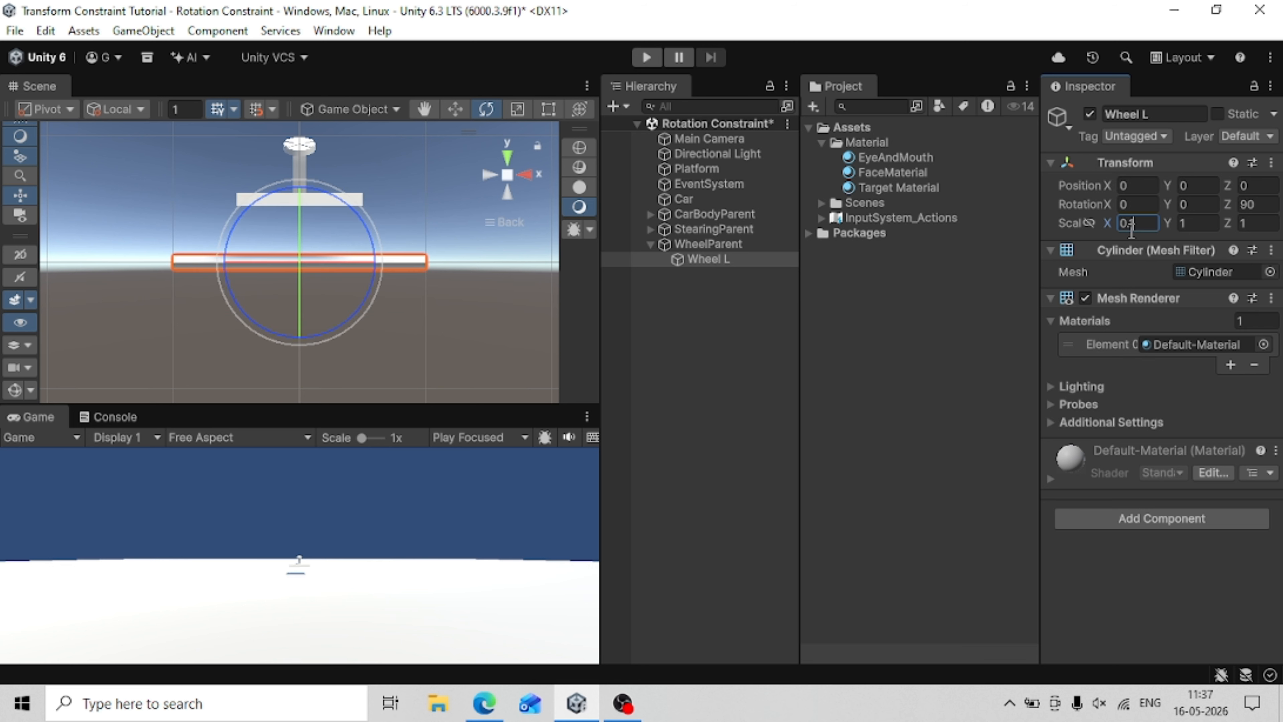
{"action": "key", "text": "ctrl+z"}
{"action": "key", "text": "Tab"}
{"action": "key", "text": "Tab"}
{"action": "type", "text": "0.1"}
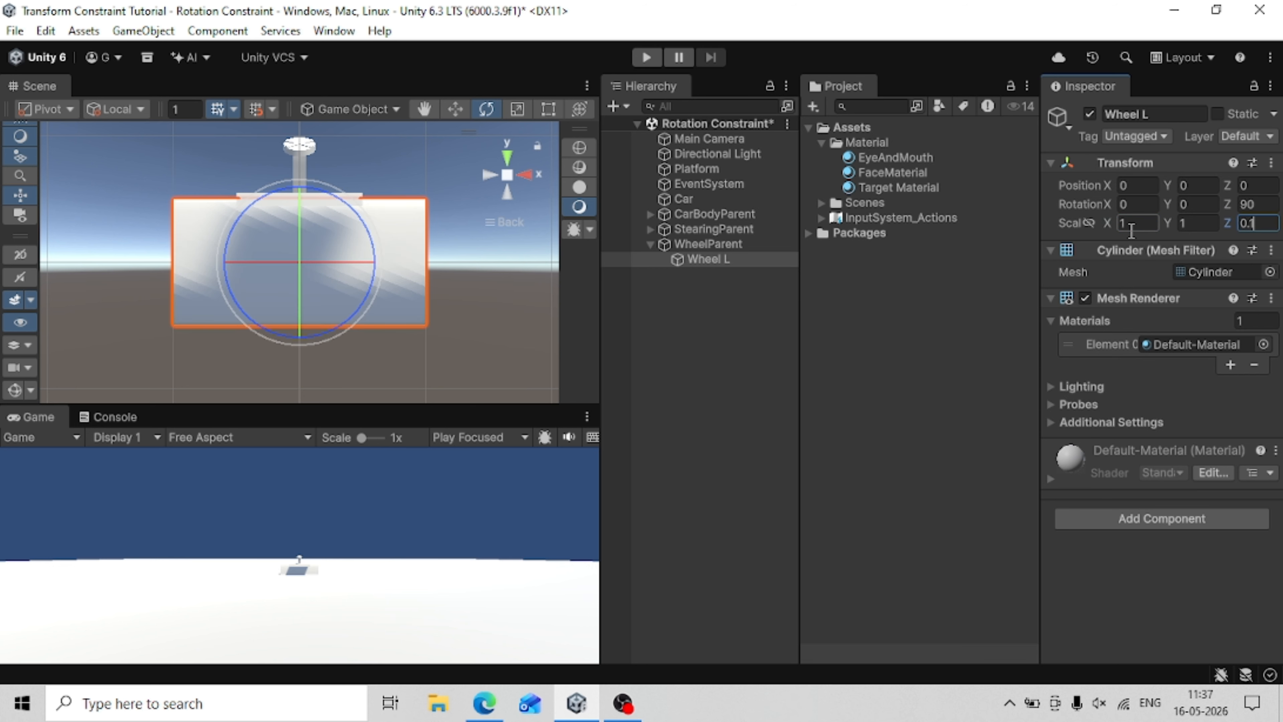
{"action": "key", "text": "ctrl+z"}
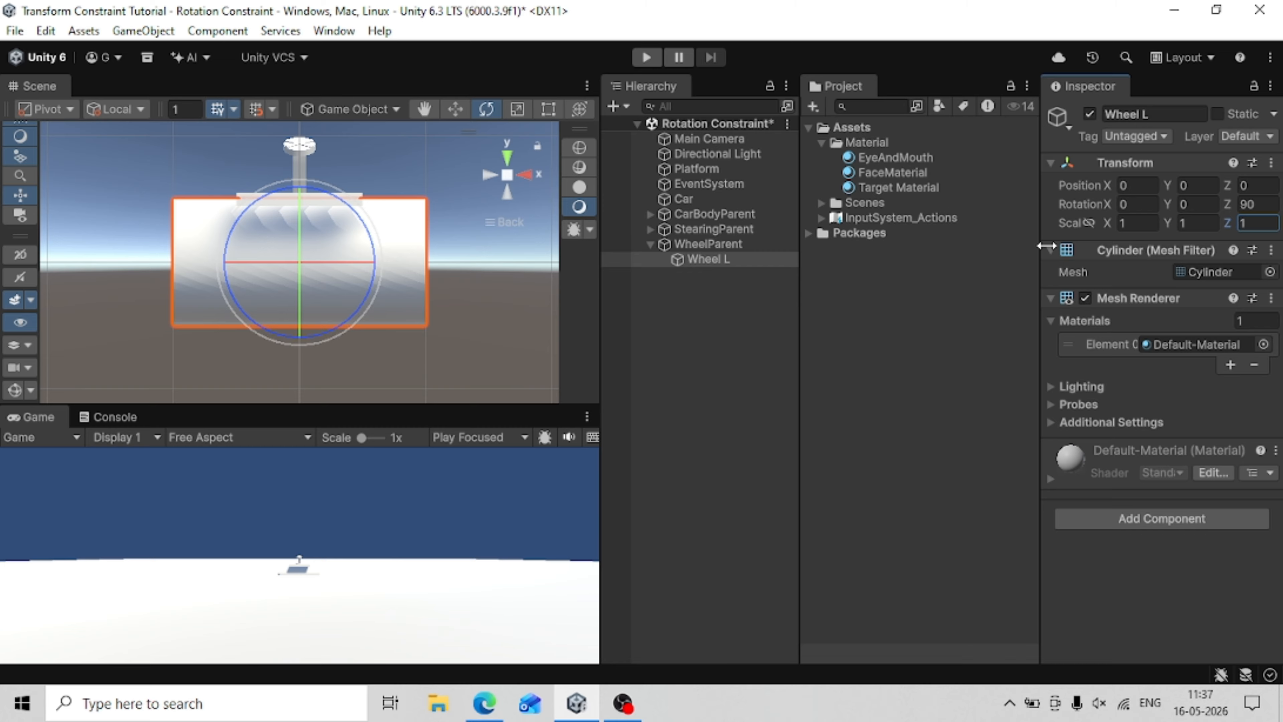
{"action": "left_click", "coordinate": [1147, 223]}
{"action": "type", "text": "0"}
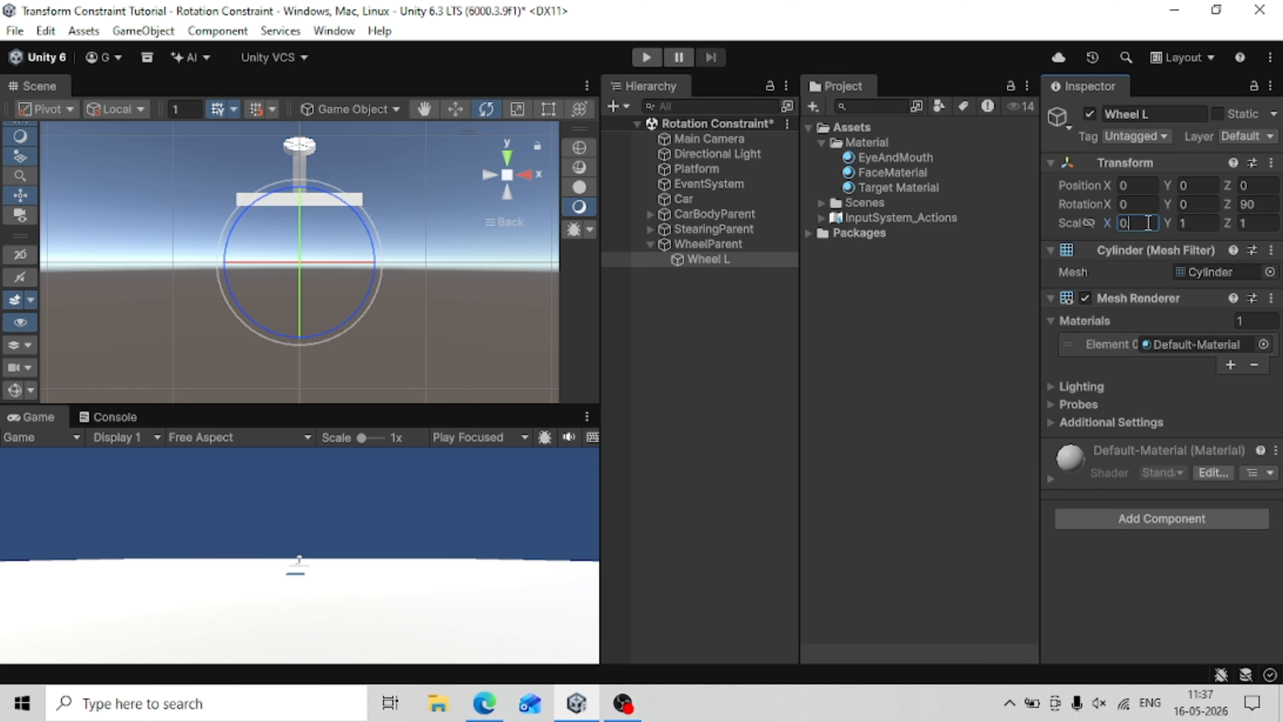
{"action": "type", "text": ".01"}
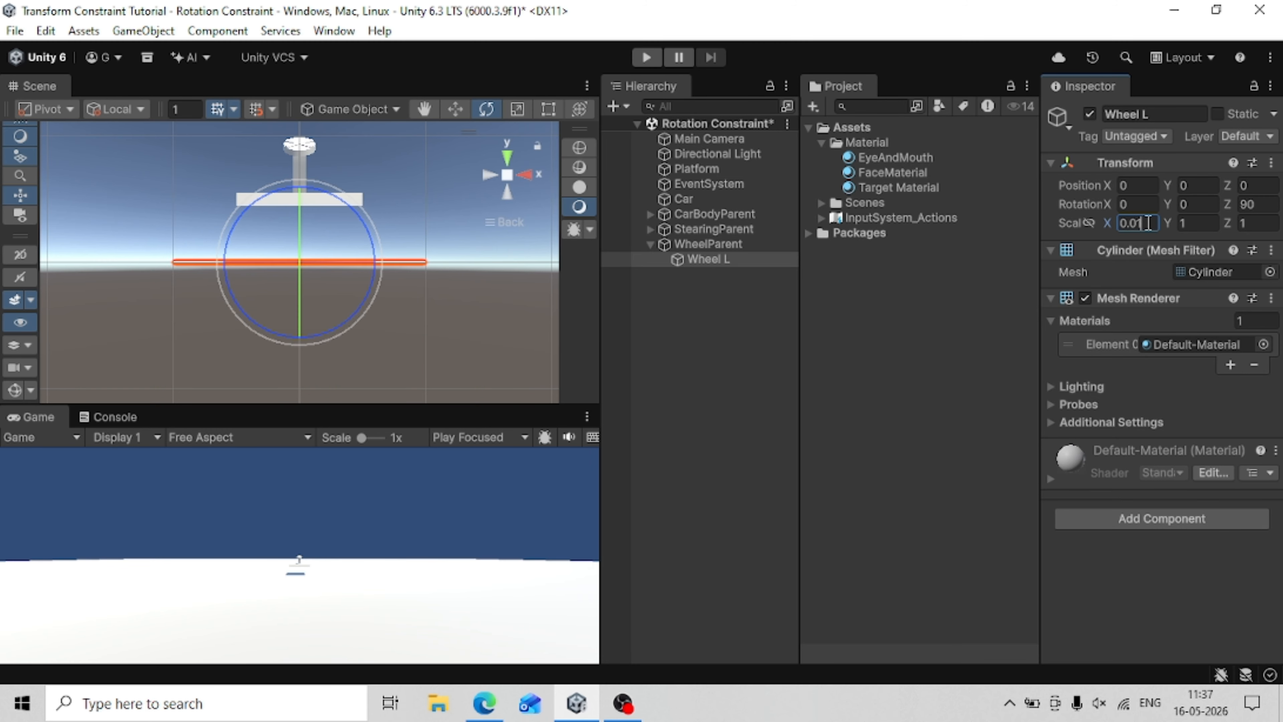
{"action": "key", "text": "ctrl+z"}
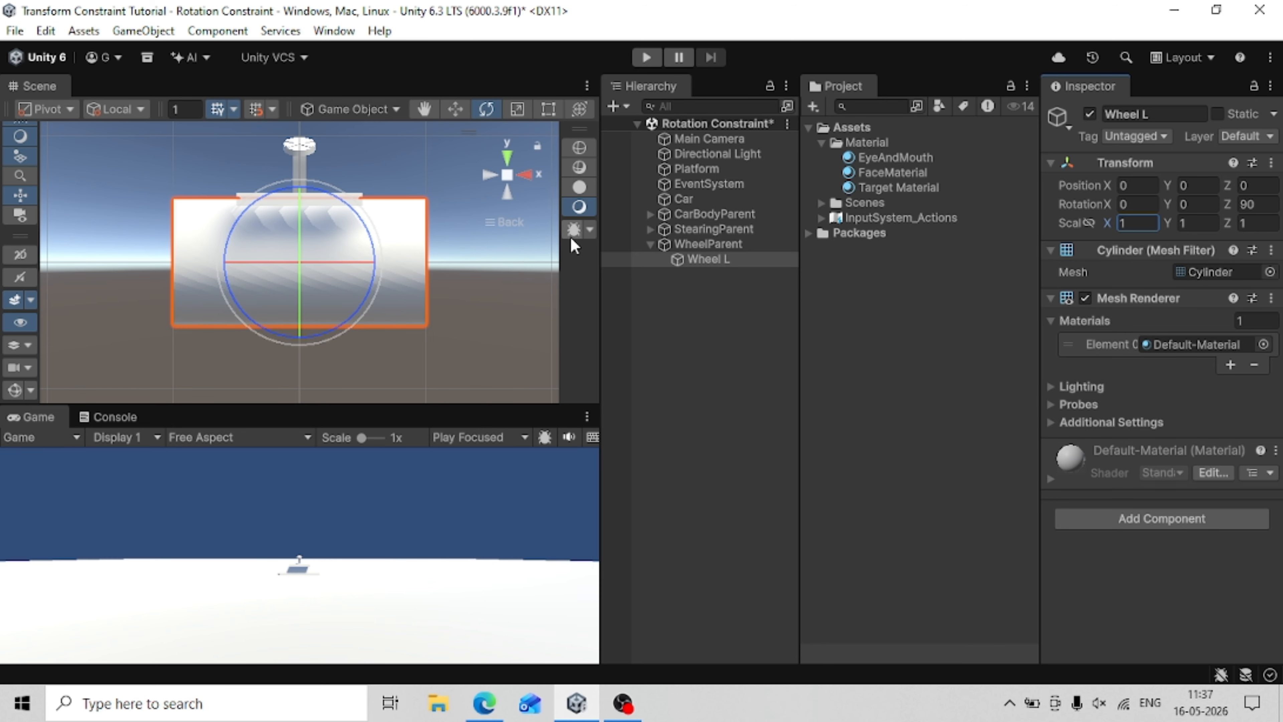
Activate the Scale tool for Wheel L and set its Y scale to 0.025 to flatten it into a disc.
{"action": "left_click", "coordinate": [702, 244]}
{"action": "left_click", "coordinate": [701, 260]}
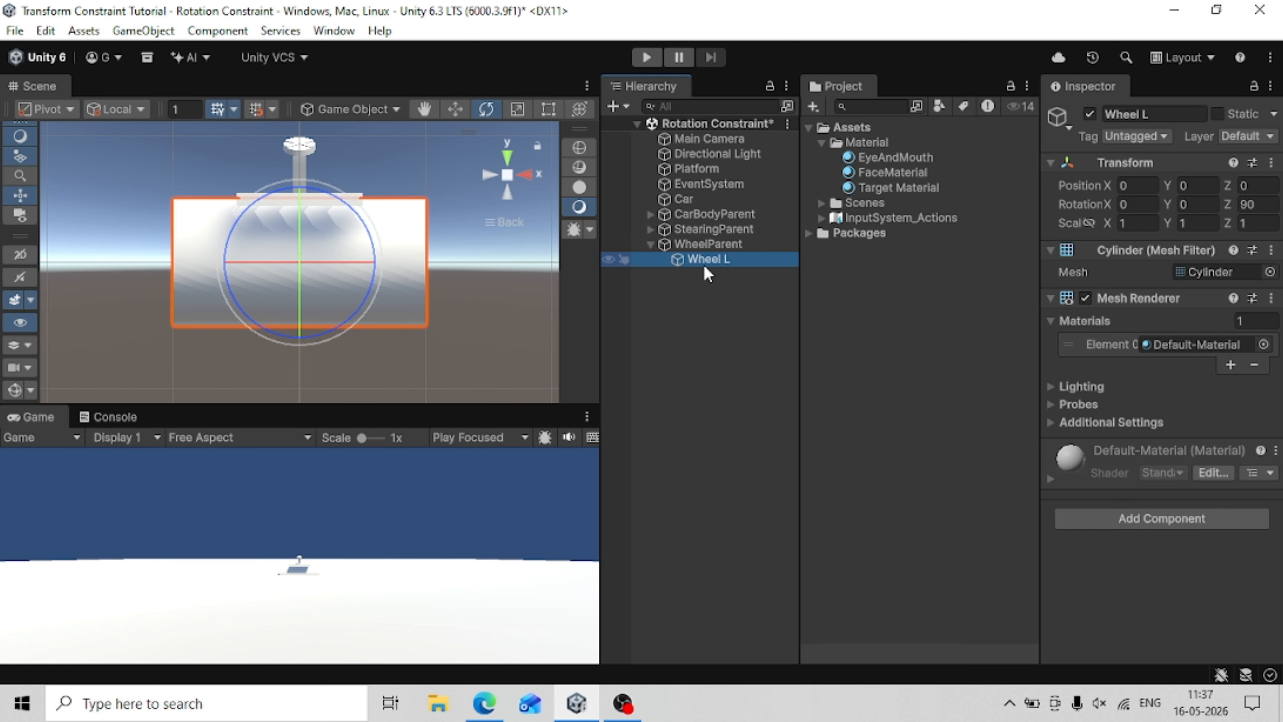
{"action": "key", "text": "r"}
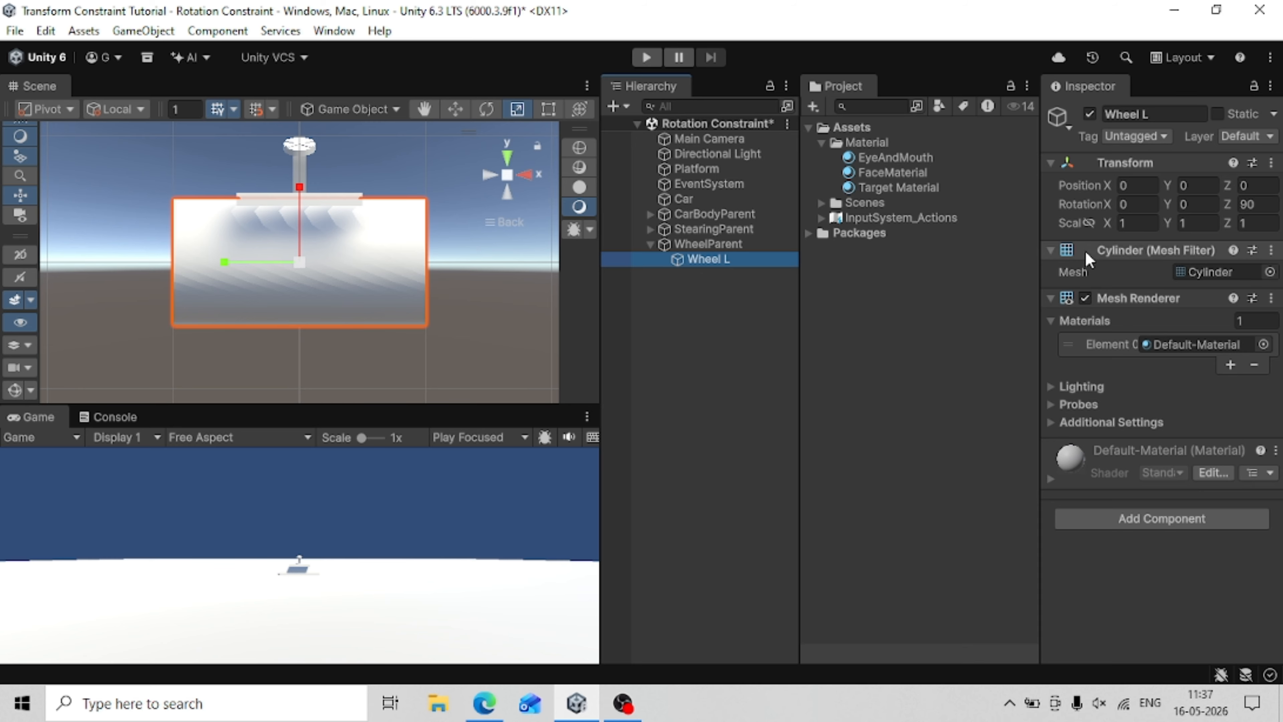
{"action": "left_click", "coordinate": [1197, 223]}
{"action": "type", "text": "0.01"}
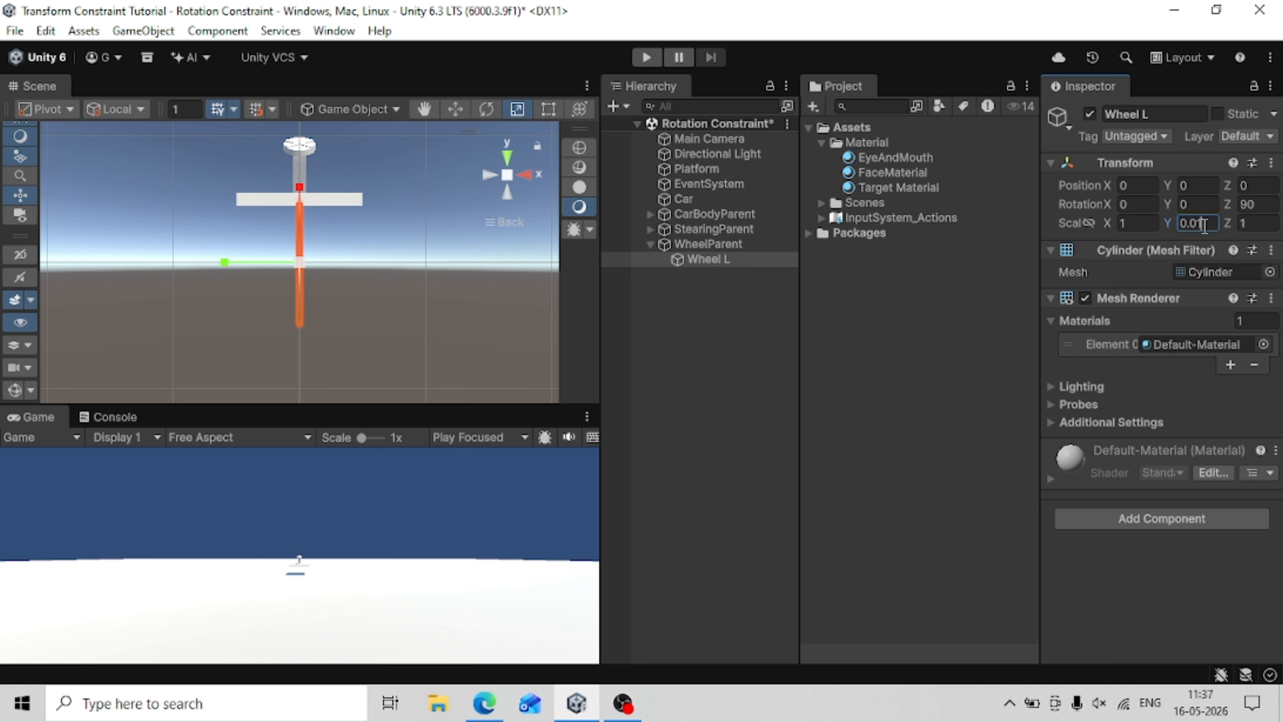
{"action": "key", "text": "BackSpace"}
{"action": "type", "text": "2"}
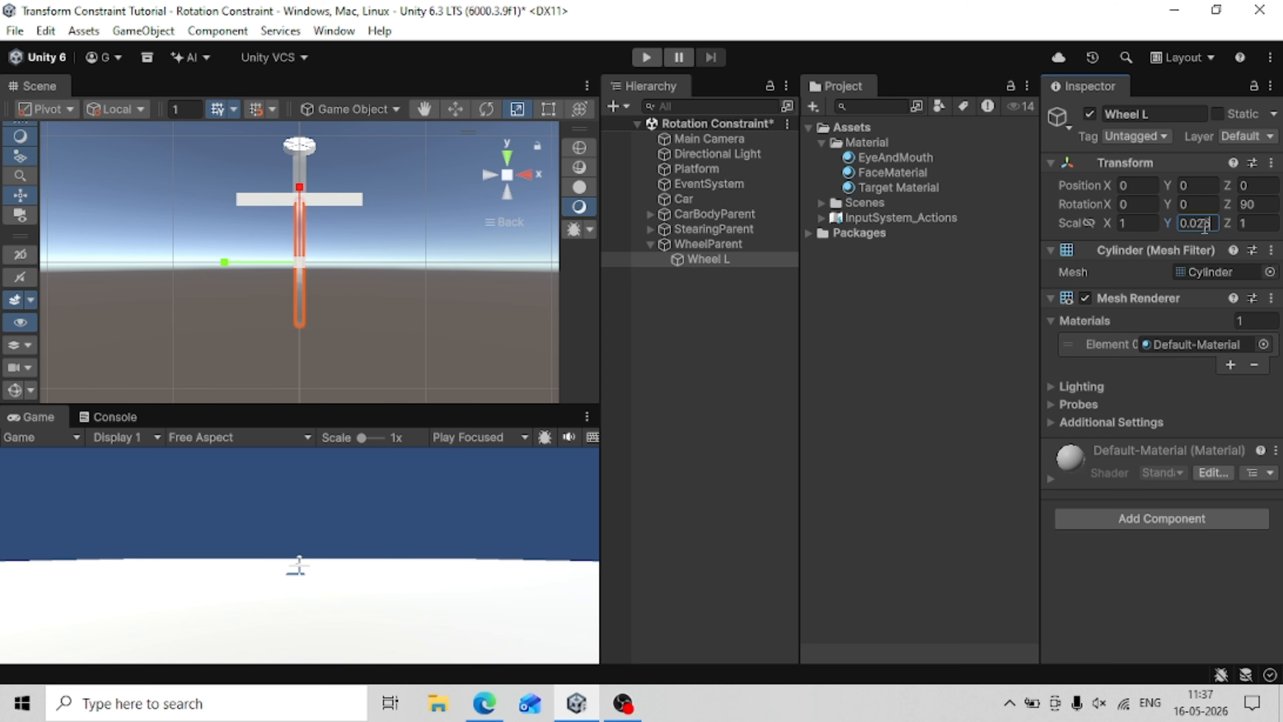
{"action": "type", "text": "5"}
Set Wheel L's scale to 0.2 on both X and Z.
{"action": "left_click", "coordinate": [1137, 223]}
{"action": "type", "text": "0.0"}
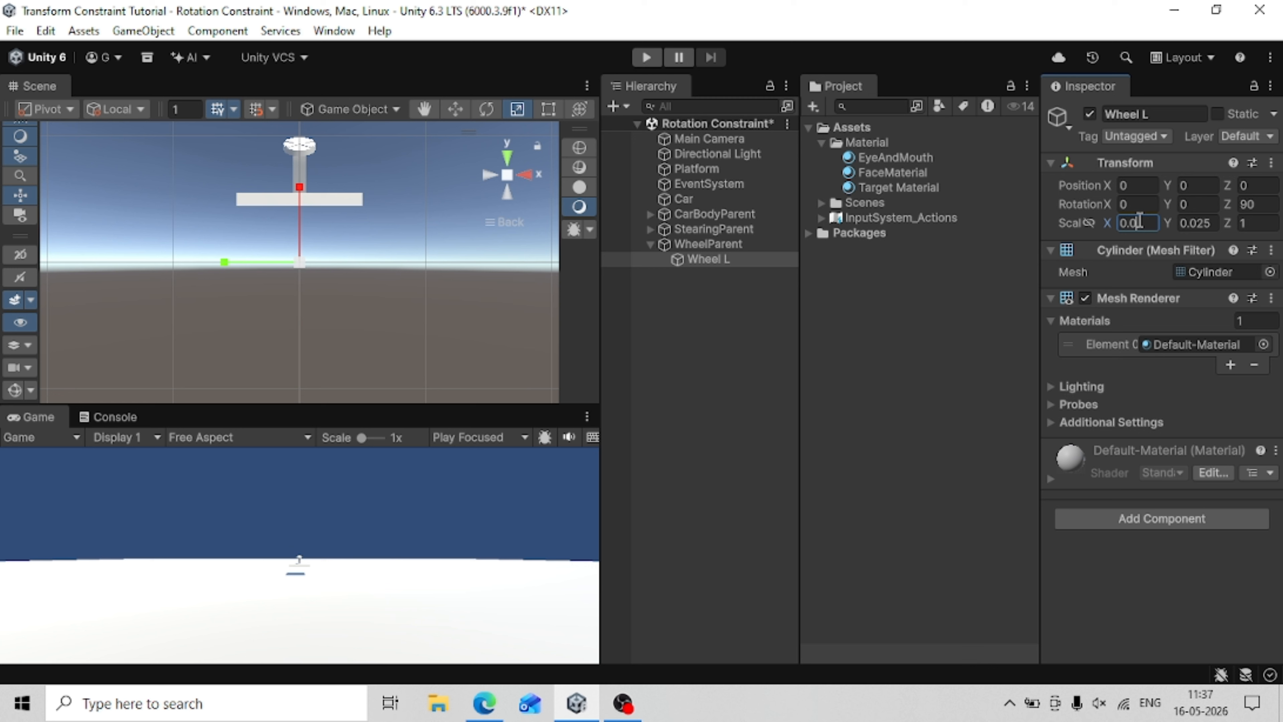
{"action": "type", "text": "25"}
{"action": "key", "text": "BackSpace"}
{"action": "key", "text": "BackSpace"}
{"action": "key", "text": "BackSpace"}
{"action": "type", "text": "2"}
{"action": "key", "text": "Tab"}
{"action": "key", "text": "Tab"}
{"action": "type", "text": "0.2"}
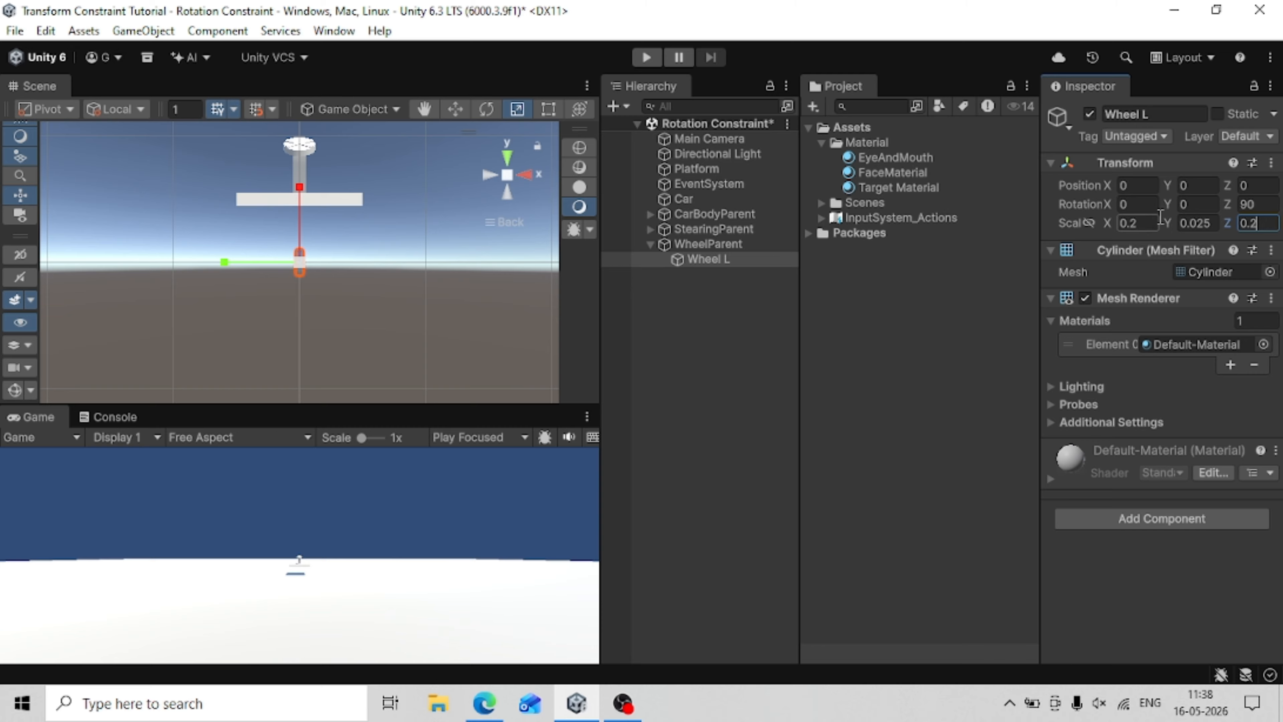
Enlarge Wheel L by setting its X scale to 0.5.
{"action": "left_click", "coordinate": [1147, 222]}
{"action": "type", "text": "0.5"}
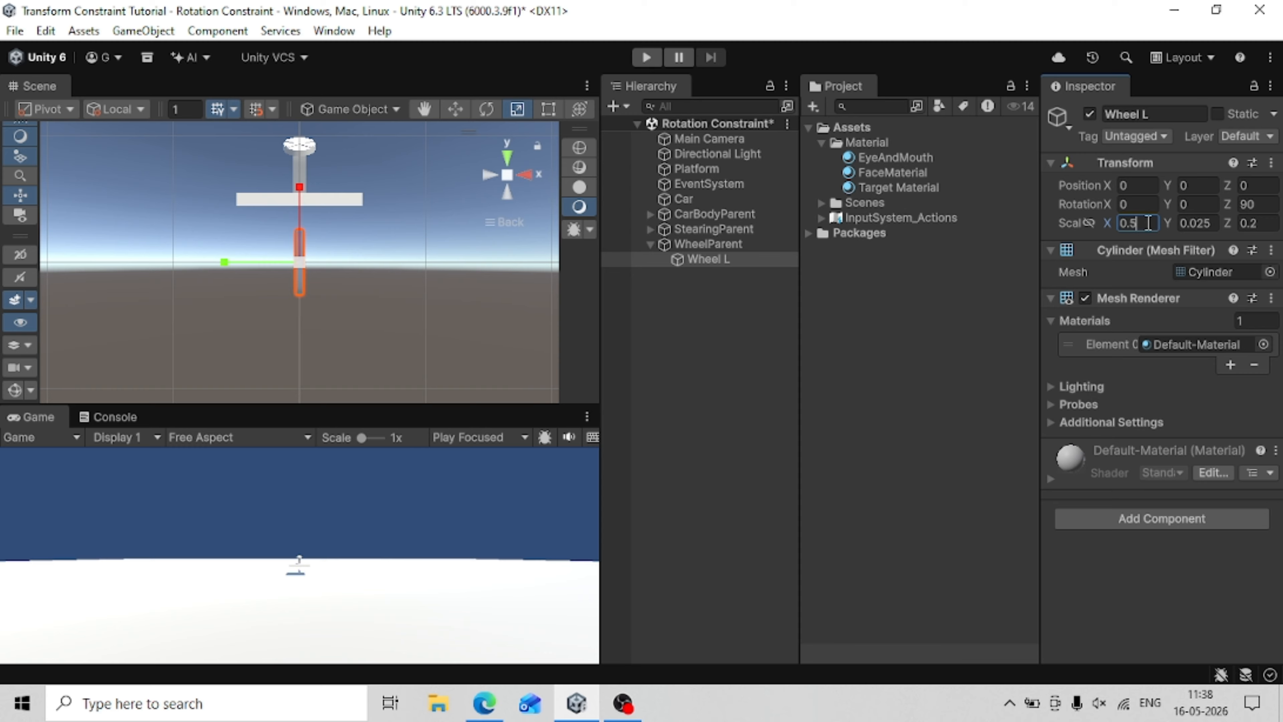
Set Wheel L's Z scale to 0.5 to make the disc round.
{"action": "key", "text": "Tab"}
{"action": "key", "text": "Tab"}
{"action": "type", "text": "0.5"}
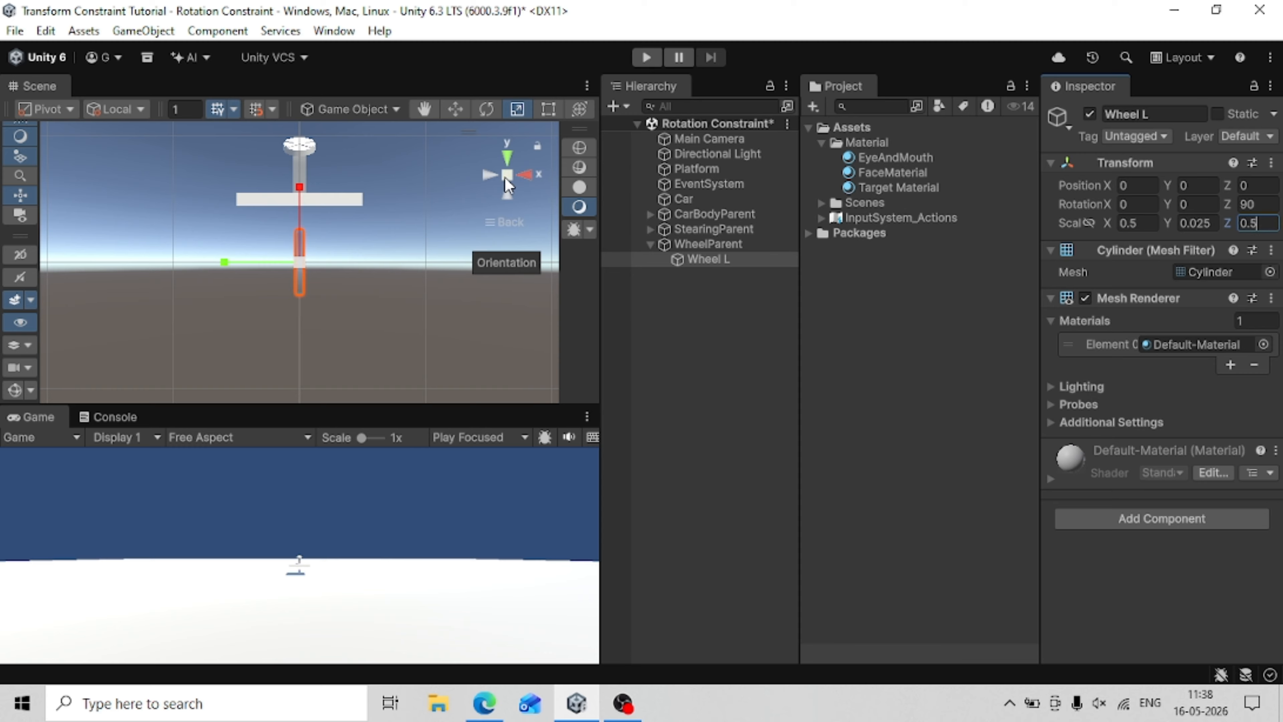
{"action": "left_click", "coordinate": [626, 293]}
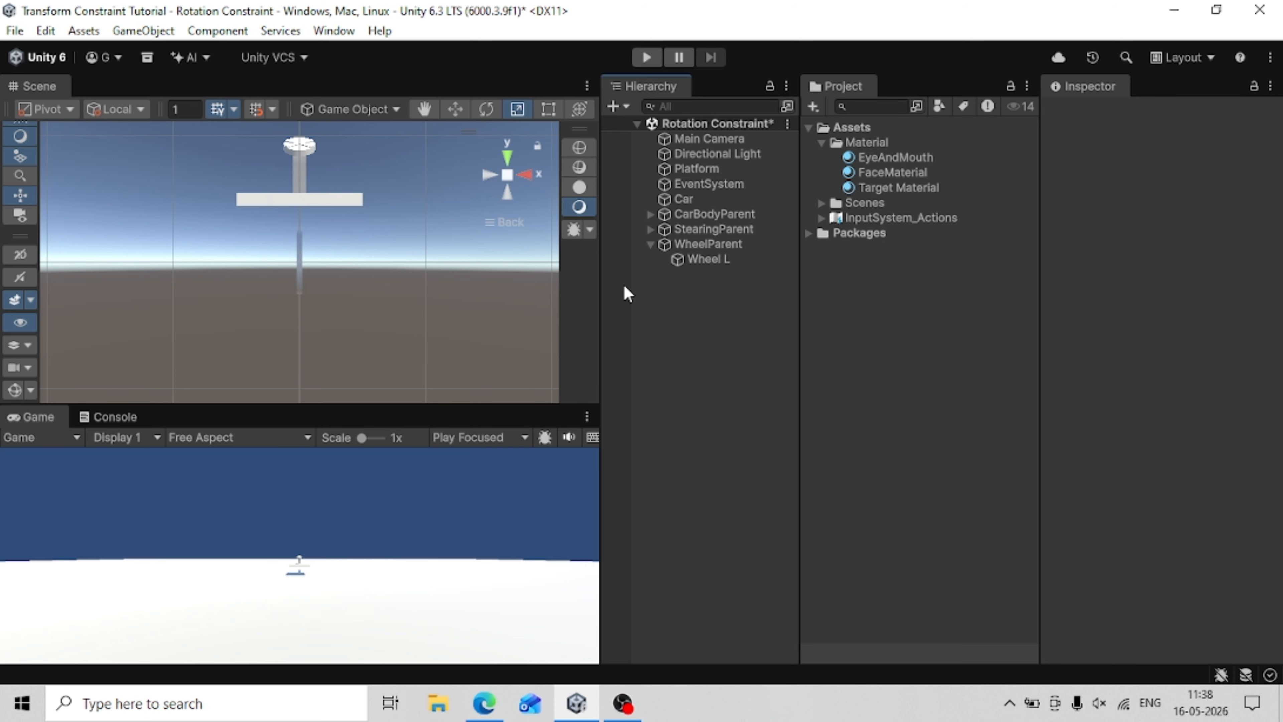
Move Wheel L beside the front end of the car body, to about X -0.611, Y 0.253, Z 0.745.
{"action": "left_click", "coordinate": [707, 260]}
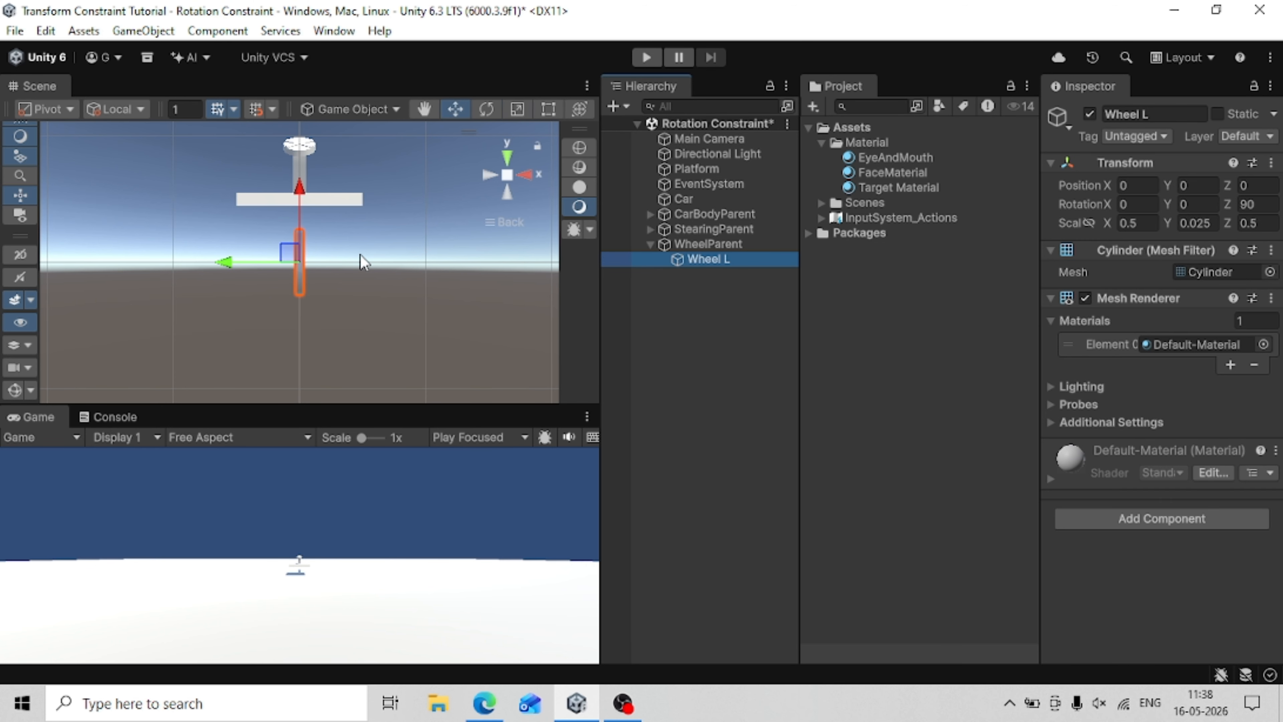
{"action": "left_click_drag", "start_coordinate": [235, 262], "coordinate": [164, 245]}
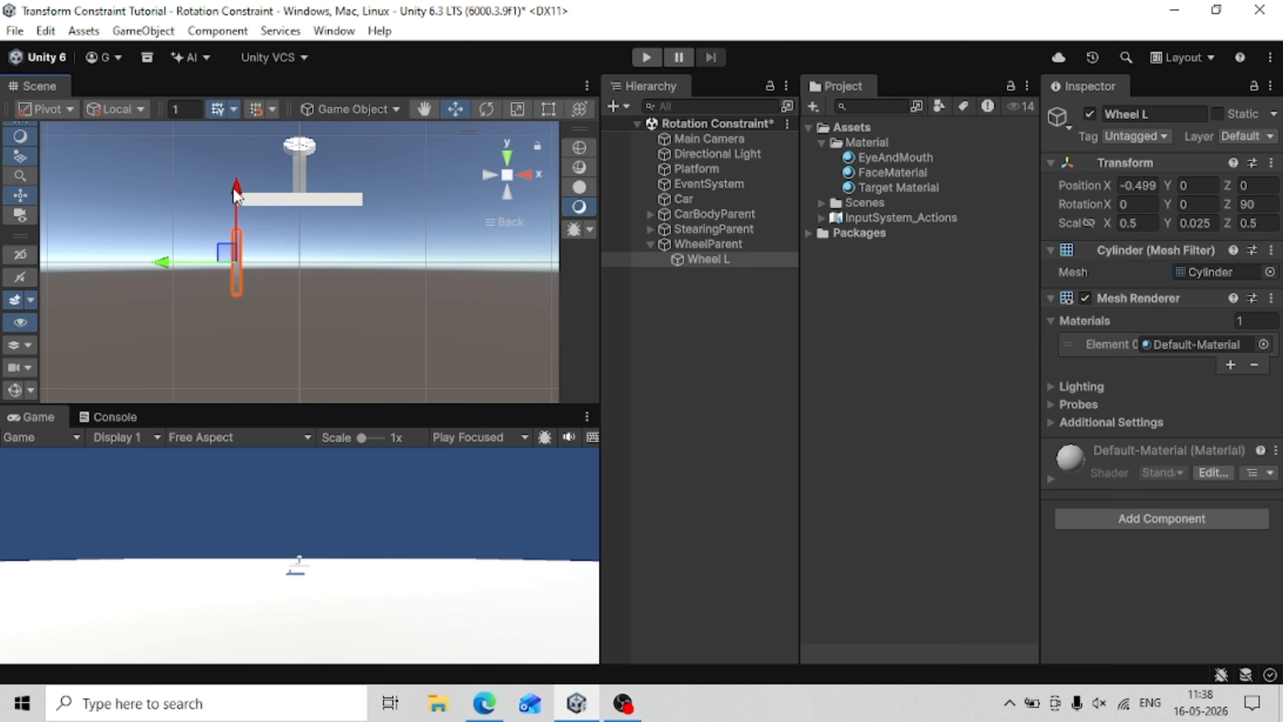
{"action": "left_click_drag", "start_coordinate": [238, 191], "coordinate": [216, 121]}
{"action": "mouse_move", "coordinate": [197, 178]}
{"action": "left_mouse_down", "text": "alt"}
{"action": "mouse_move", "coordinate": [200, 223]}
{"action": "mouse_move", "coordinate": [149, 209]}
{"action": "mouse_move", "coordinate": [215, 210]}
{"action": "mouse_move", "coordinate": [206, 181]}
{"action": "mouse_move", "coordinate": [200, 193]}
{"action": "left_mouse_up", "text": "alt"}
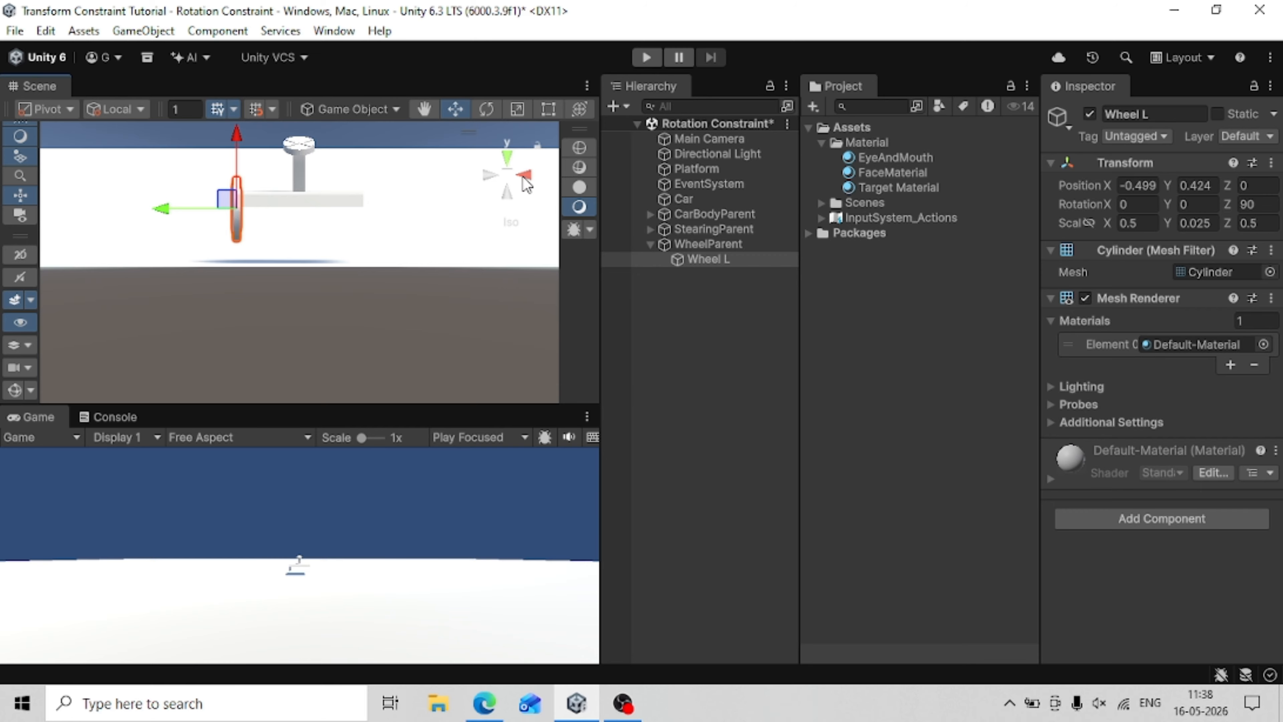
{"action": "left_click", "coordinate": [486, 176]}
{"action": "left_click", "coordinate": [486, 176]}
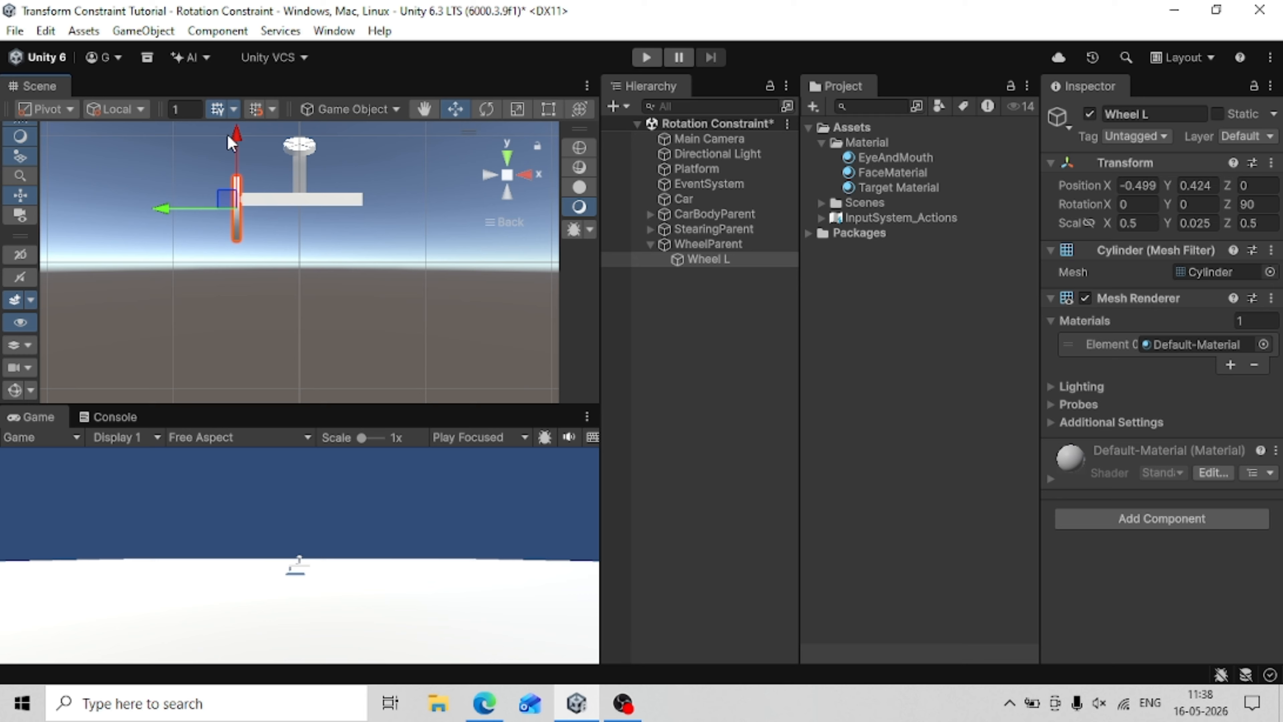
{"action": "left_click_drag", "start_coordinate": [242, 136], "coordinate": [144, 235]}
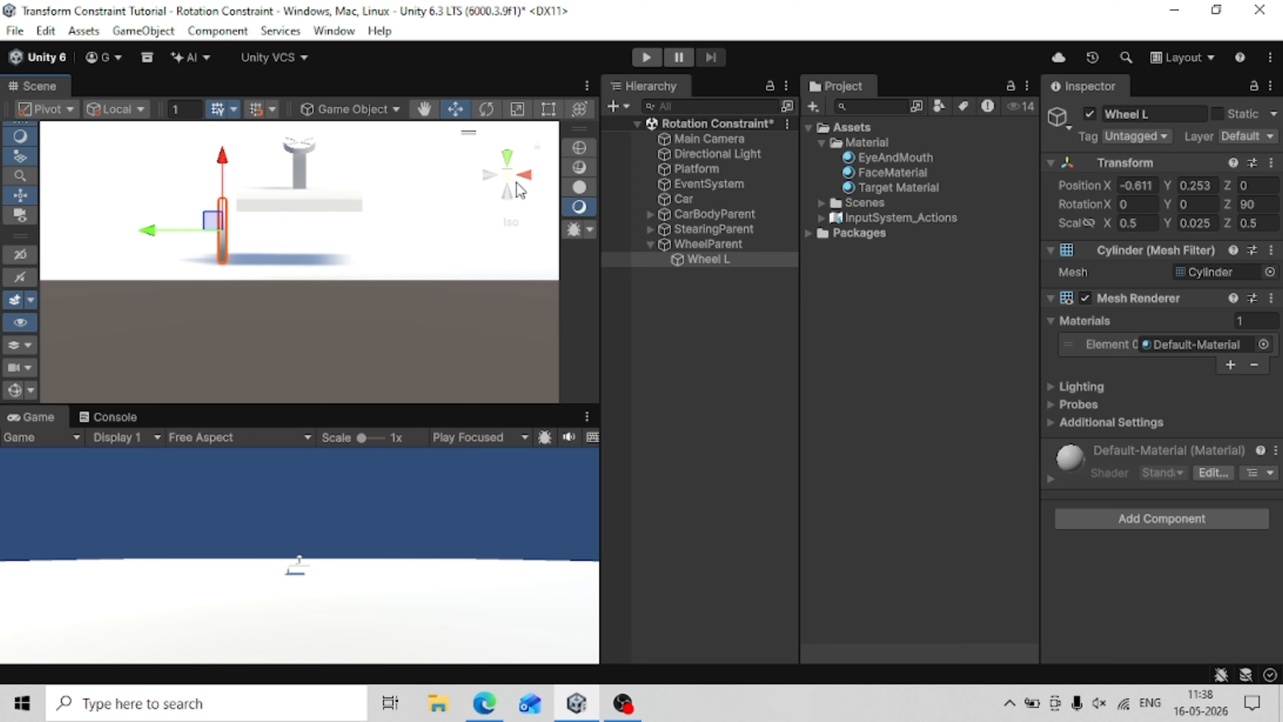
{"action": "left_click", "coordinate": [526, 175]}
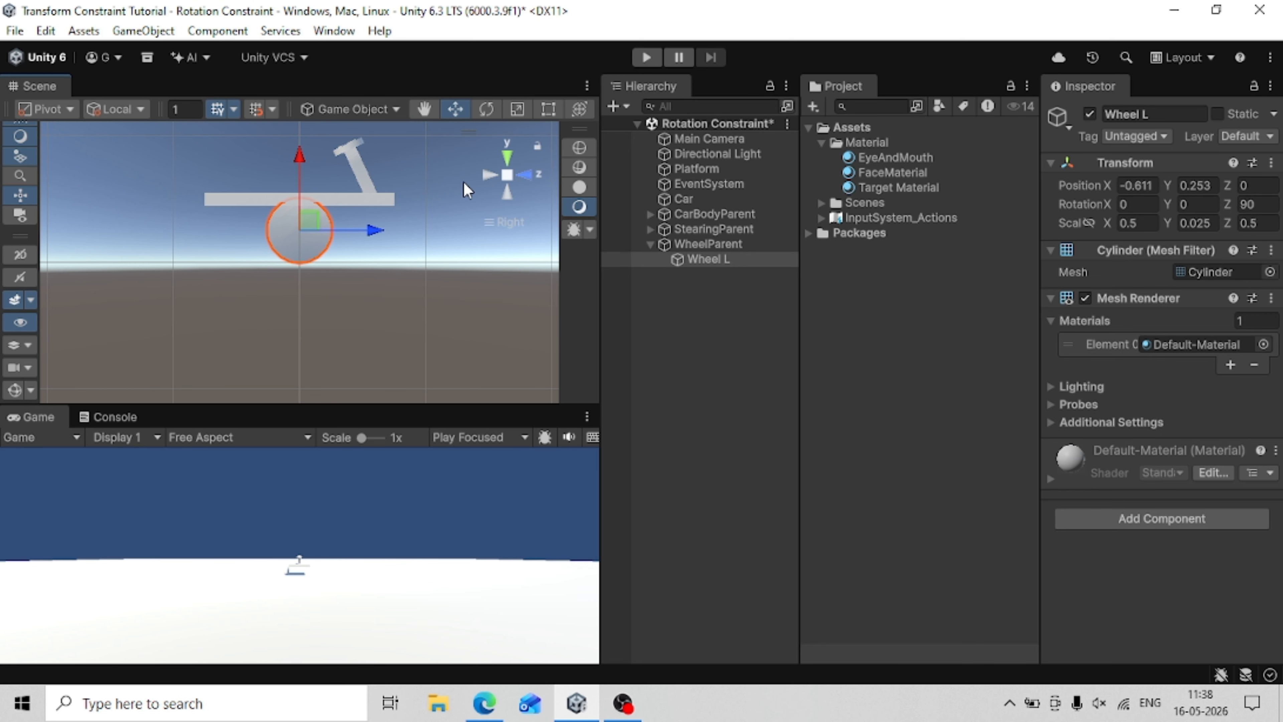
{"action": "left_click_drag", "start_coordinate": [383, 230], "coordinate": [472, 234]}
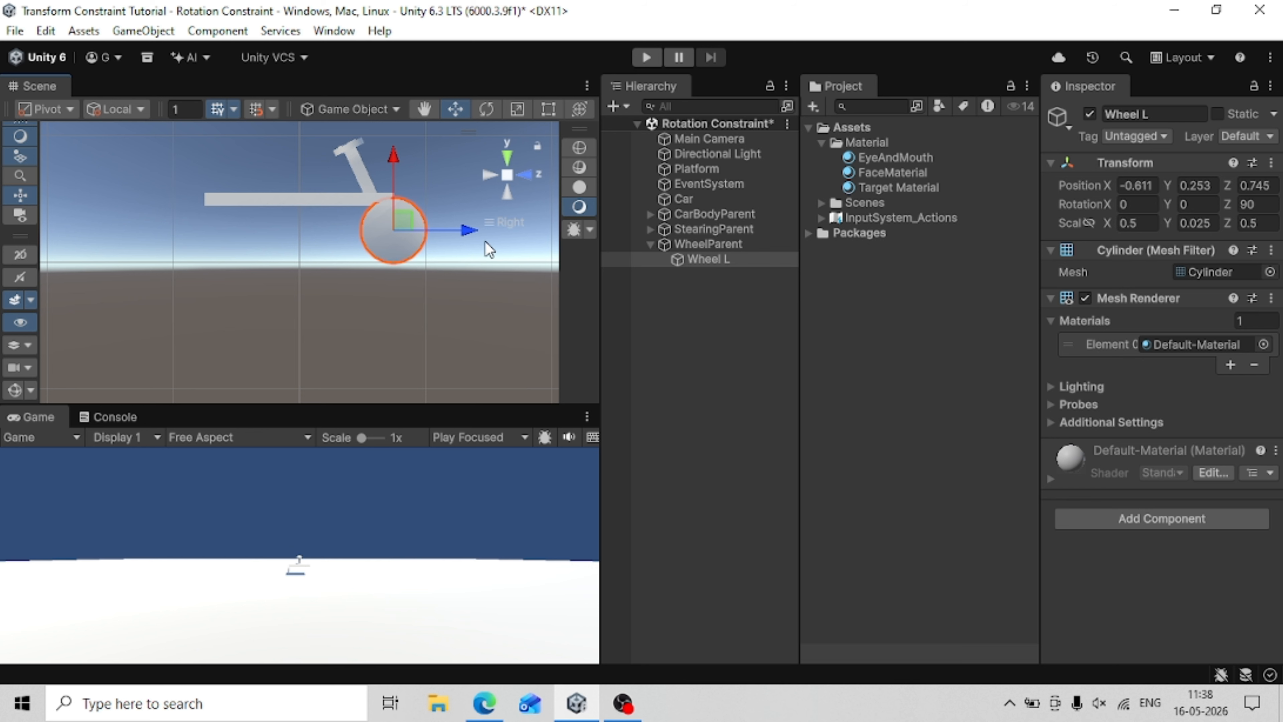
Duplicate Wheel L and rename the copy Wheel R.
{"action": "left_click", "coordinate": [705, 261]}
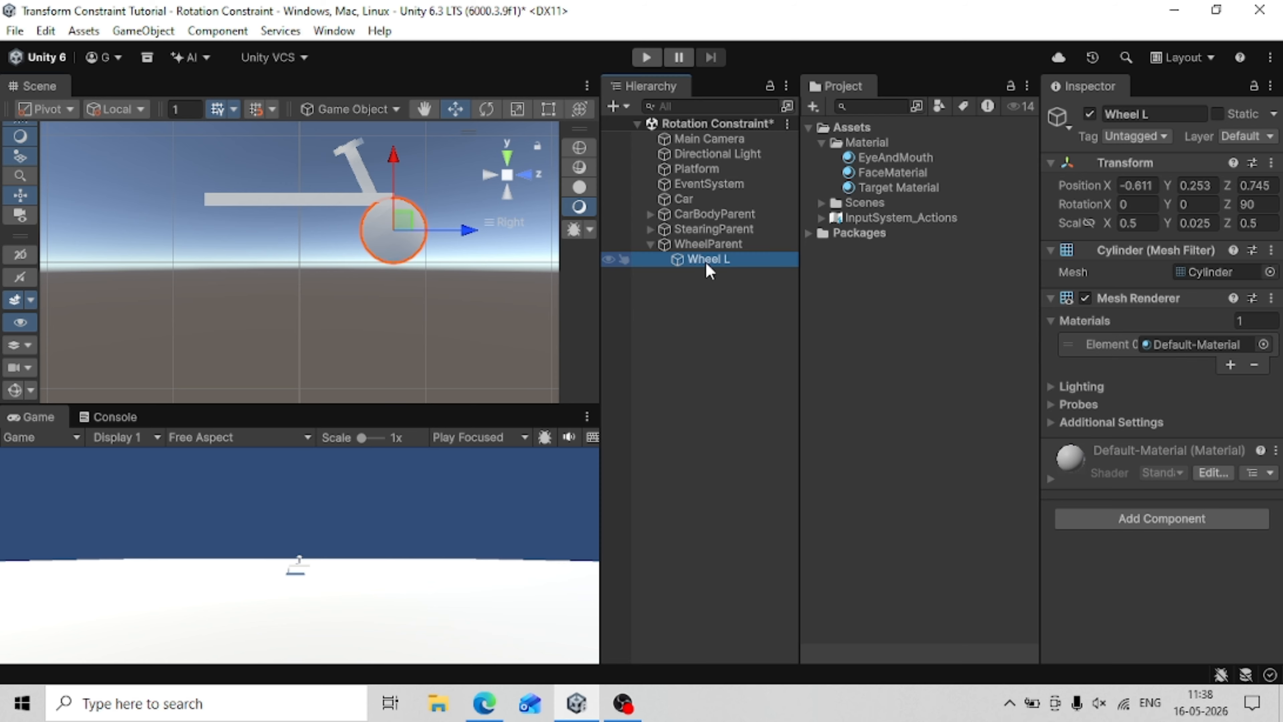
{"action": "key", "text": "ctrl+d"}
{"action": "key", "text": "F2"}
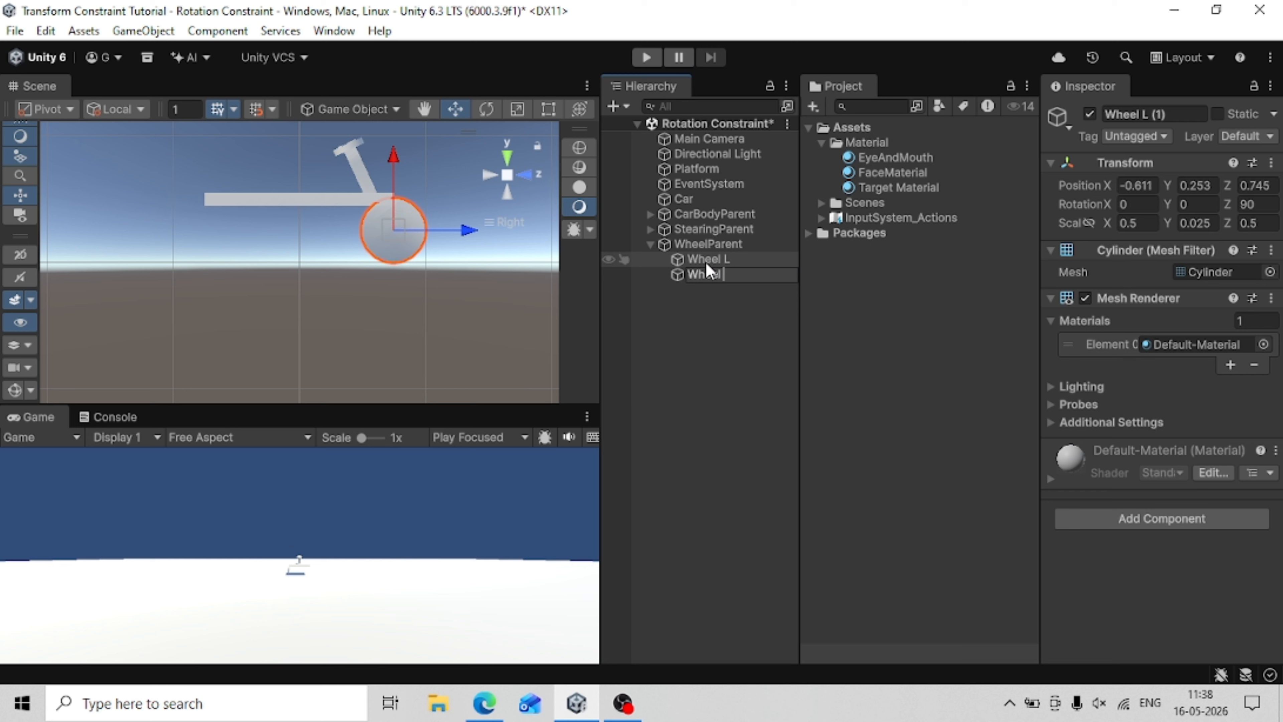
{"action": "type", "text": "R"}
{"action": "key", "text": "Return"}
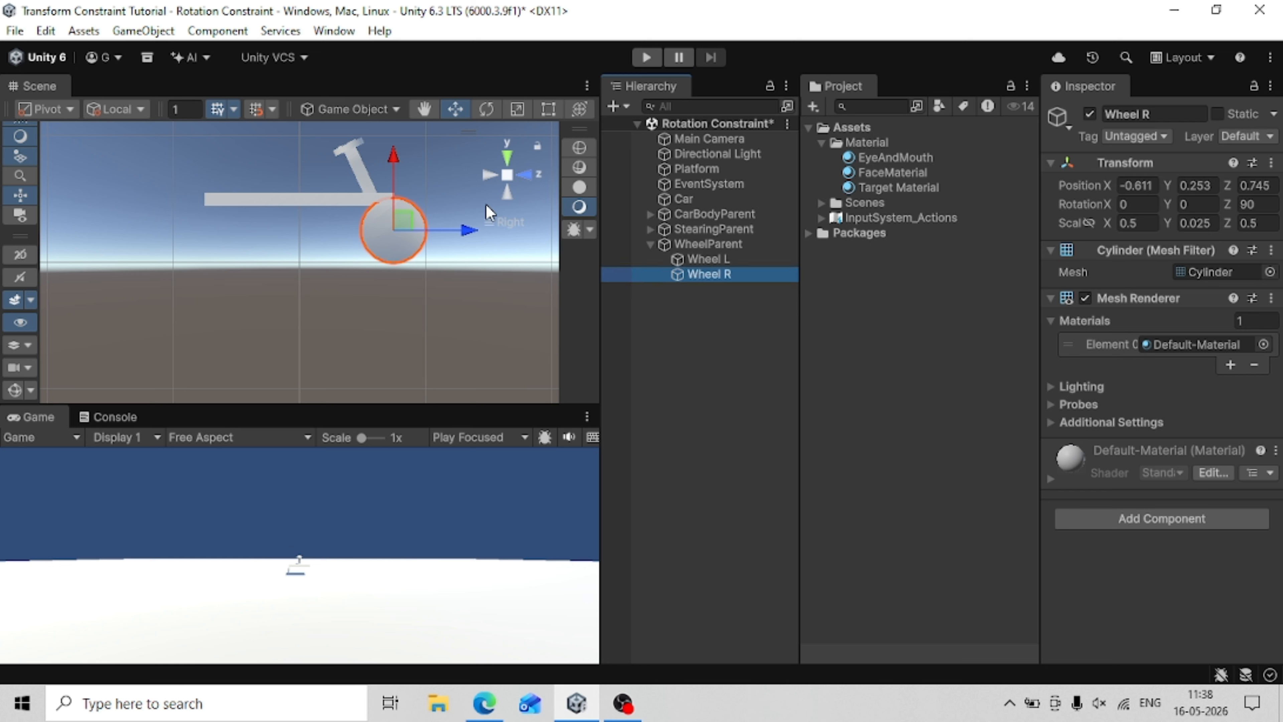
Mirror Wheel R to the opposite side of the car by setting its X position to 0.611, and save the scene.
{"action": "left_click", "coordinate": [484, 176]}
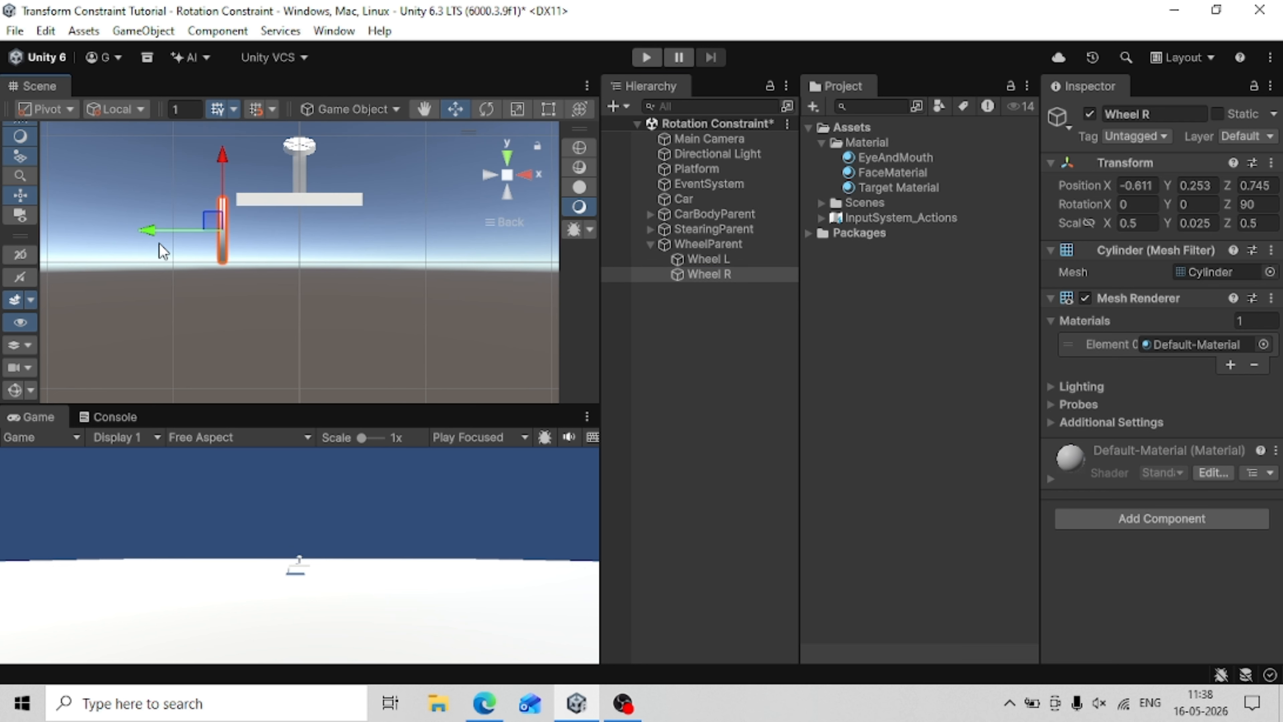
{"action": "left_click", "coordinate": [1133, 186]}
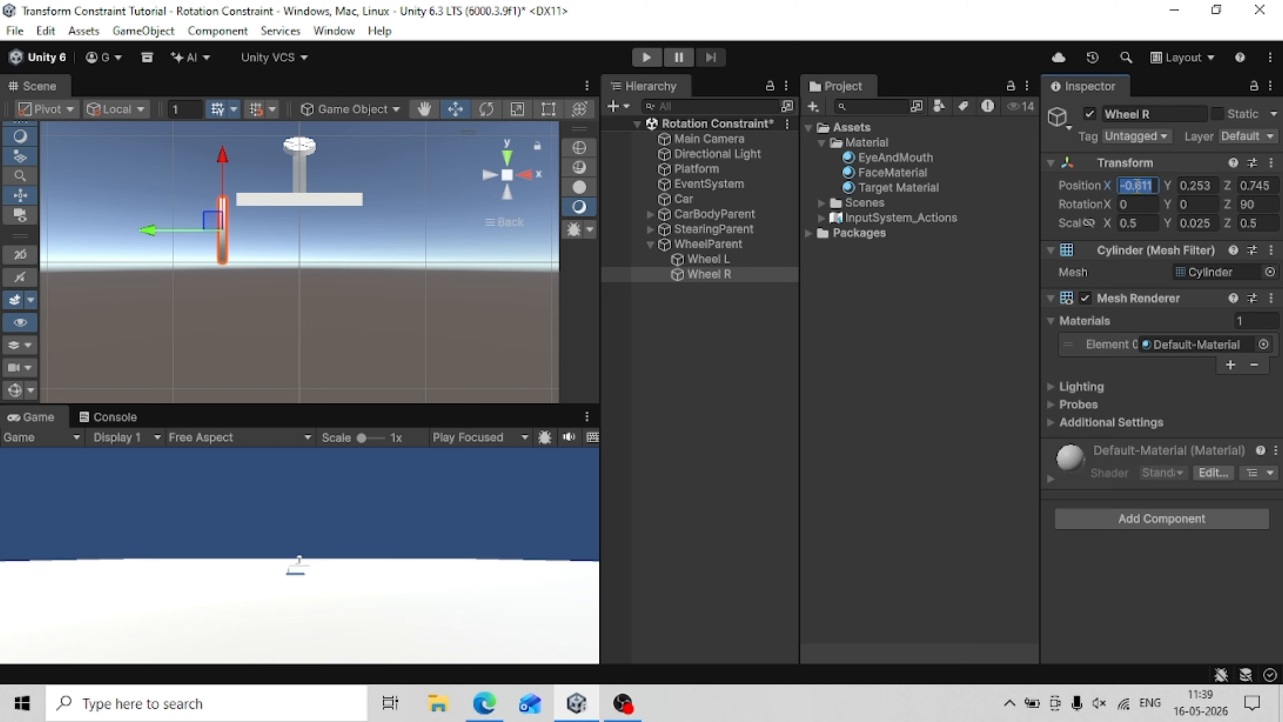
{"action": "key", "text": "Left"}
{"action": "key", "text": "Right"}
{"action": "key", "text": "BackSpace"}
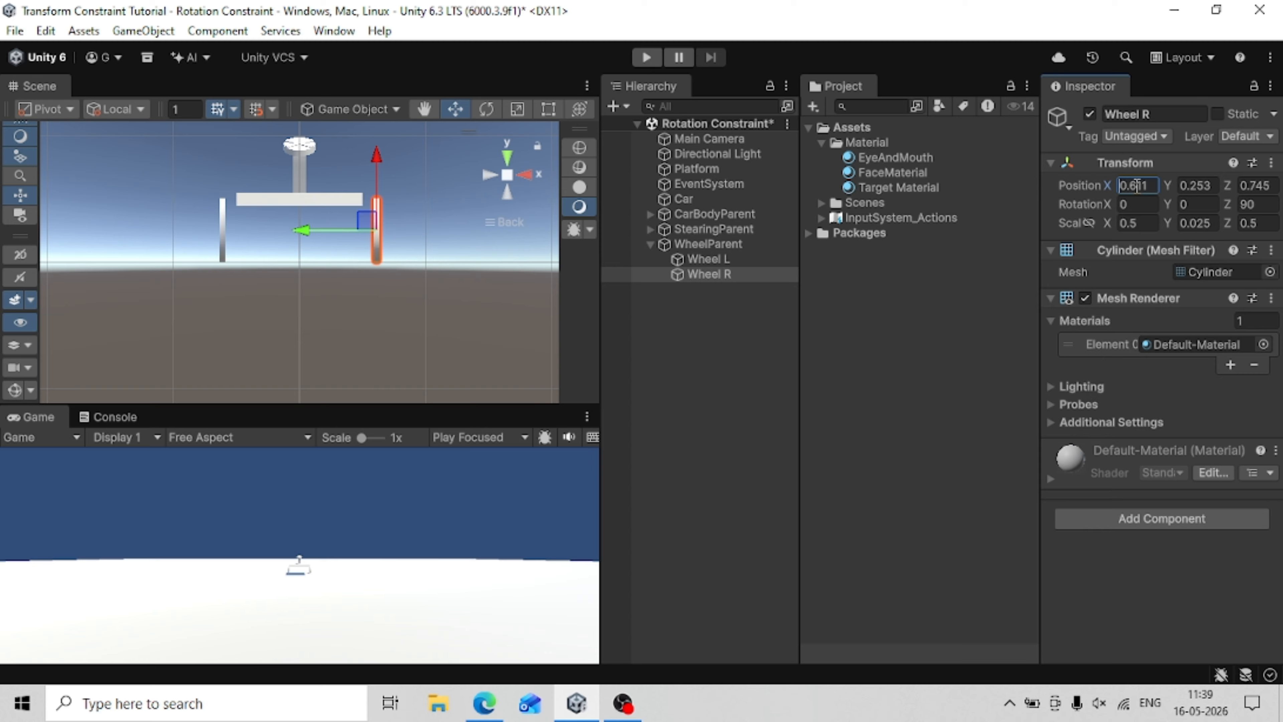
{"action": "left_click", "coordinate": [732, 342]}
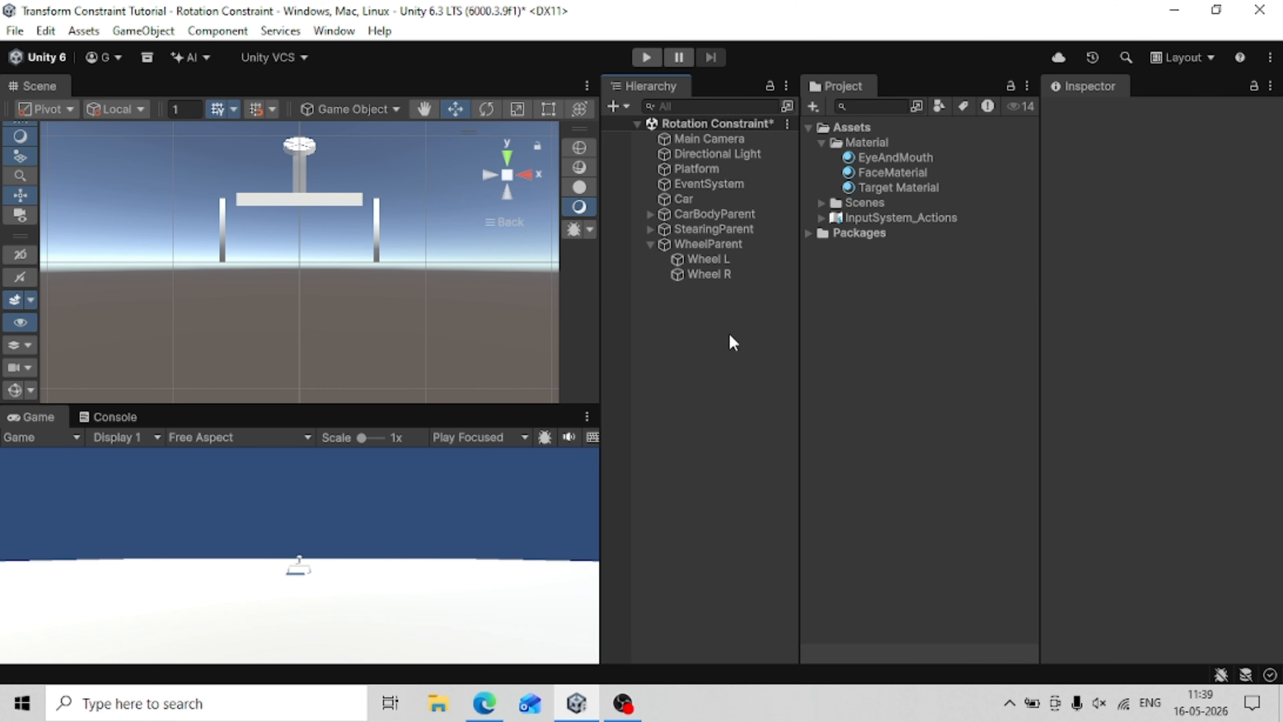
{"action": "key", "text": "ctrl+s"}
Nest StearingParent and WheelParent under CarBodyParent, below SteeringWheelAttach.
{"action": "left_click", "coordinate": [658, 244]}
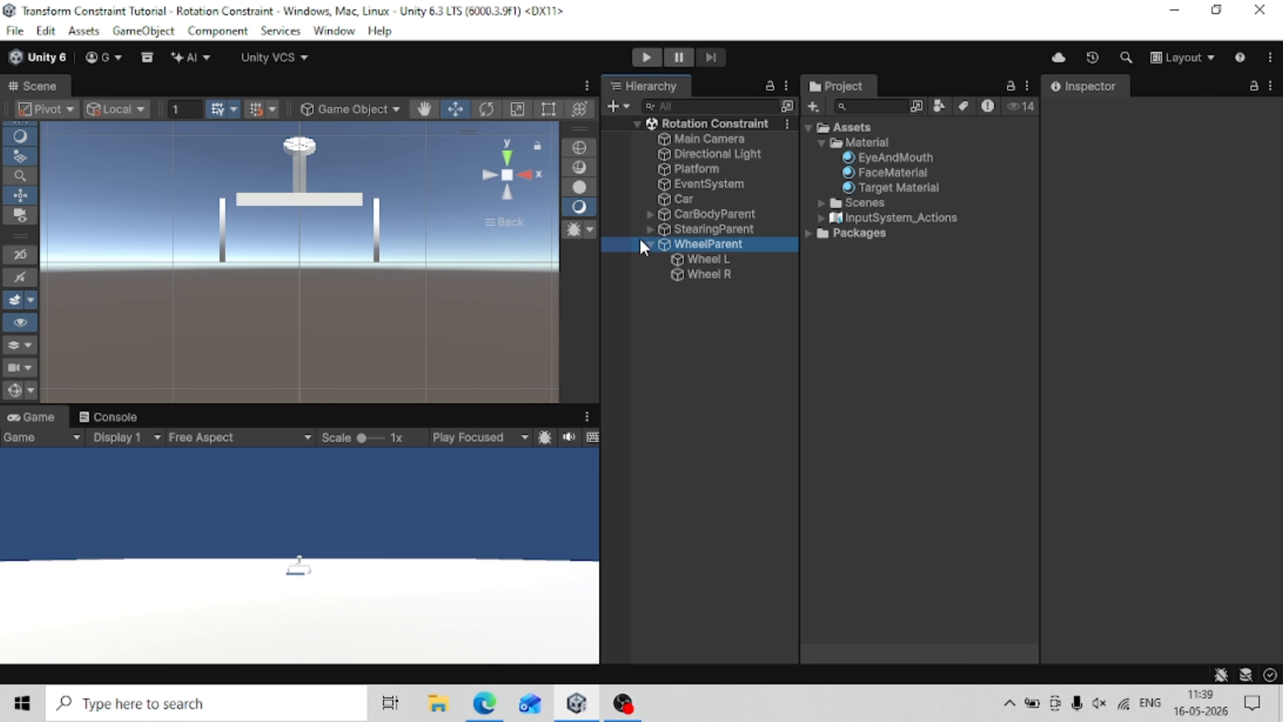
{"action": "left_click", "coordinate": [650, 243]}
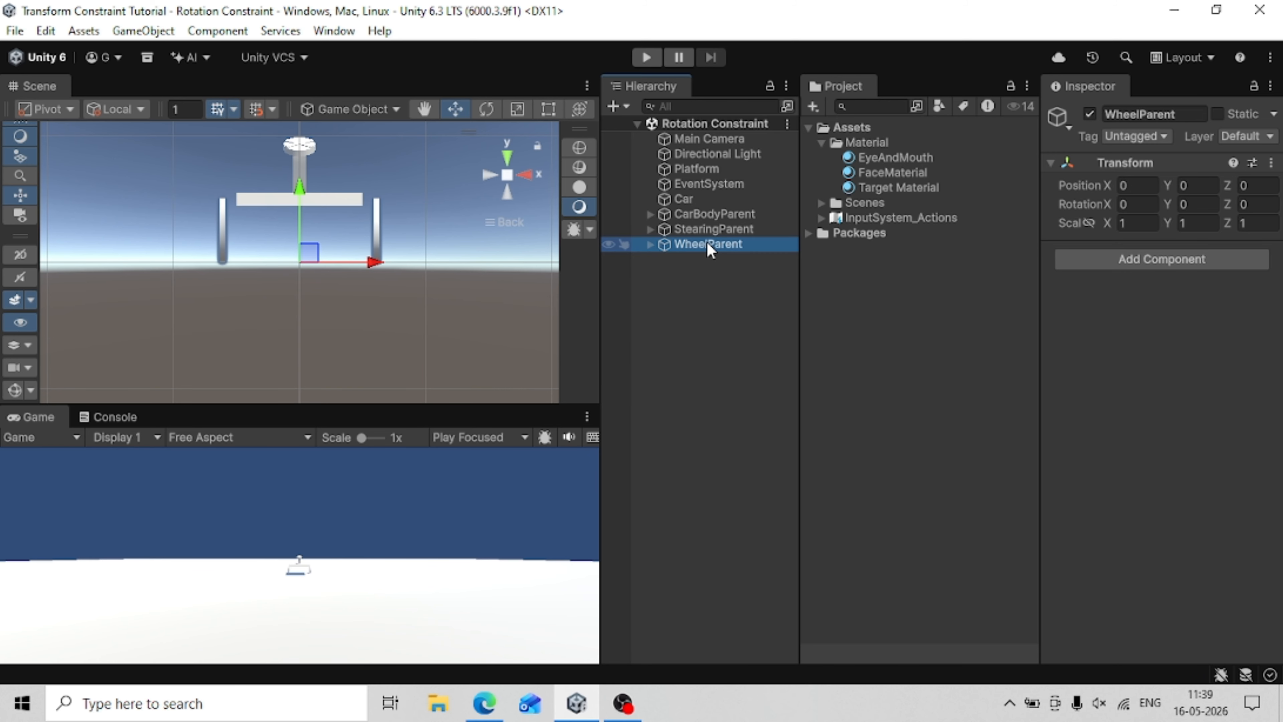
{"action": "left_click", "coordinate": [715, 214]}
{"action": "left_click", "coordinate": [651, 214]}
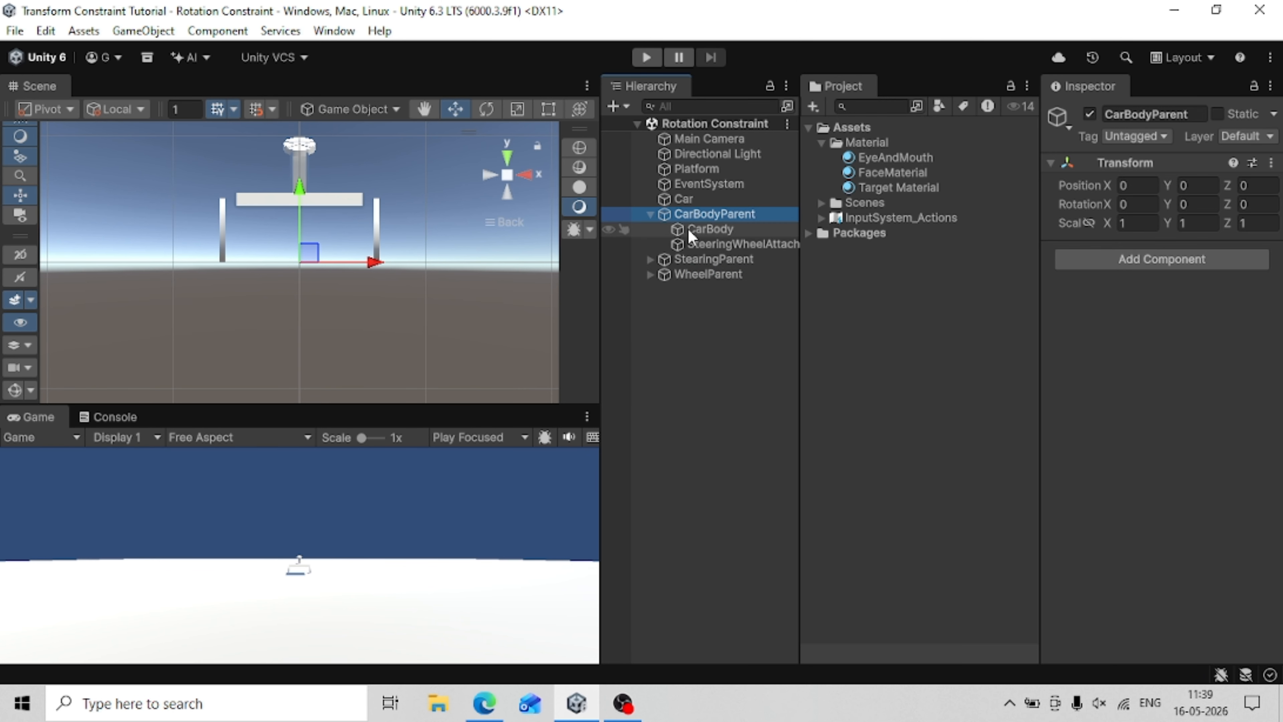
{"action": "left_click_drag", "start_coordinate": [700, 252], "coordinate": [730, 250]}
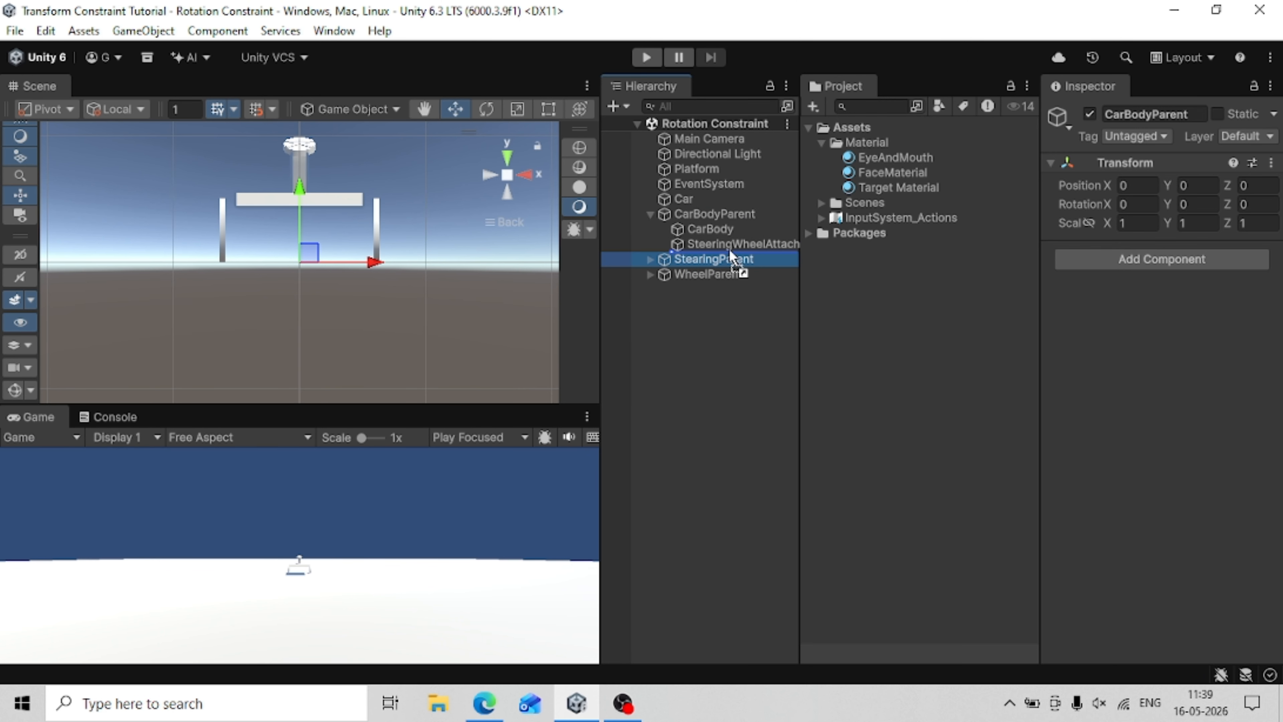
{"action": "left_click", "coordinate": [692, 274]}
{"action": "mouse_move", "coordinate": [708, 253]}
{"action": "left_mouse_down"}
{"action": "mouse_move", "coordinate": [707, 273]}
{"action": "mouse_move", "coordinate": [694, 264]}
{"action": "left_mouse_up"}
{"action": "left_click", "coordinate": [696, 295]}
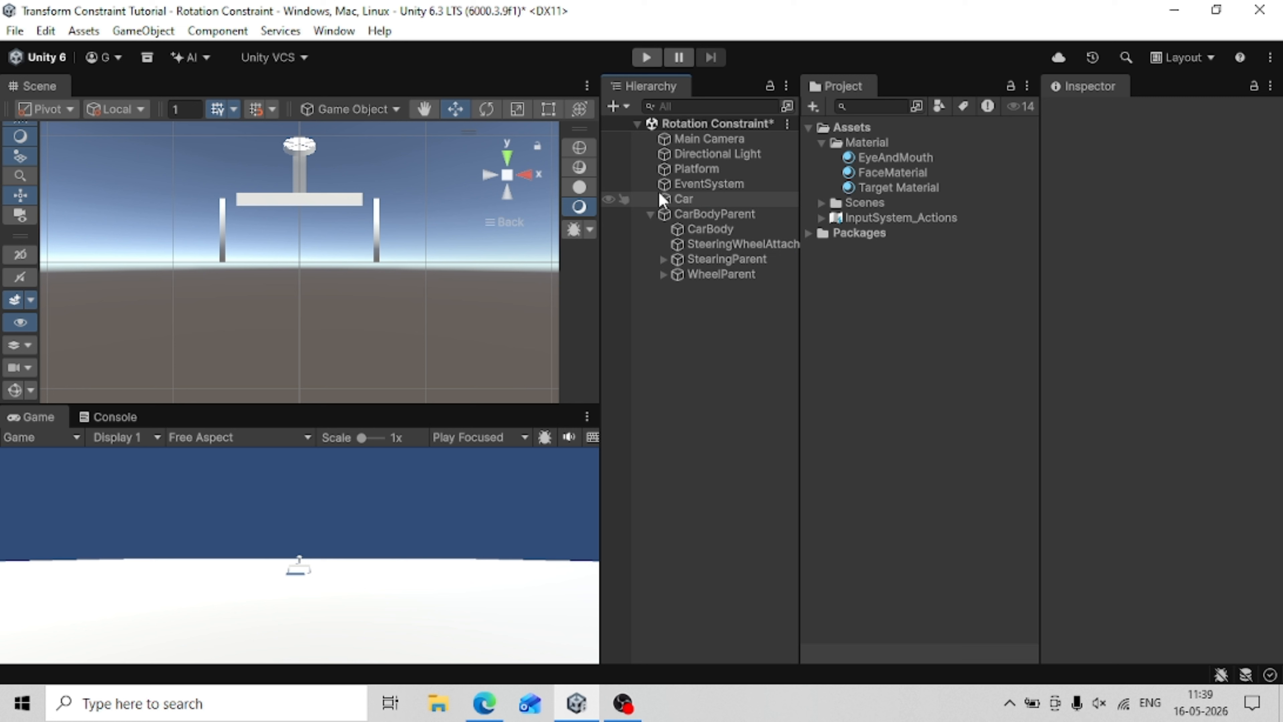
{"action": "left_click", "coordinate": [650, 215]}
{"action": "left_click", "coordinate": [651, 215]}
{"action": "left_click_drag", "start_coordinate": [339, 277], "coordinate": [253, 242], "text": "alt"}
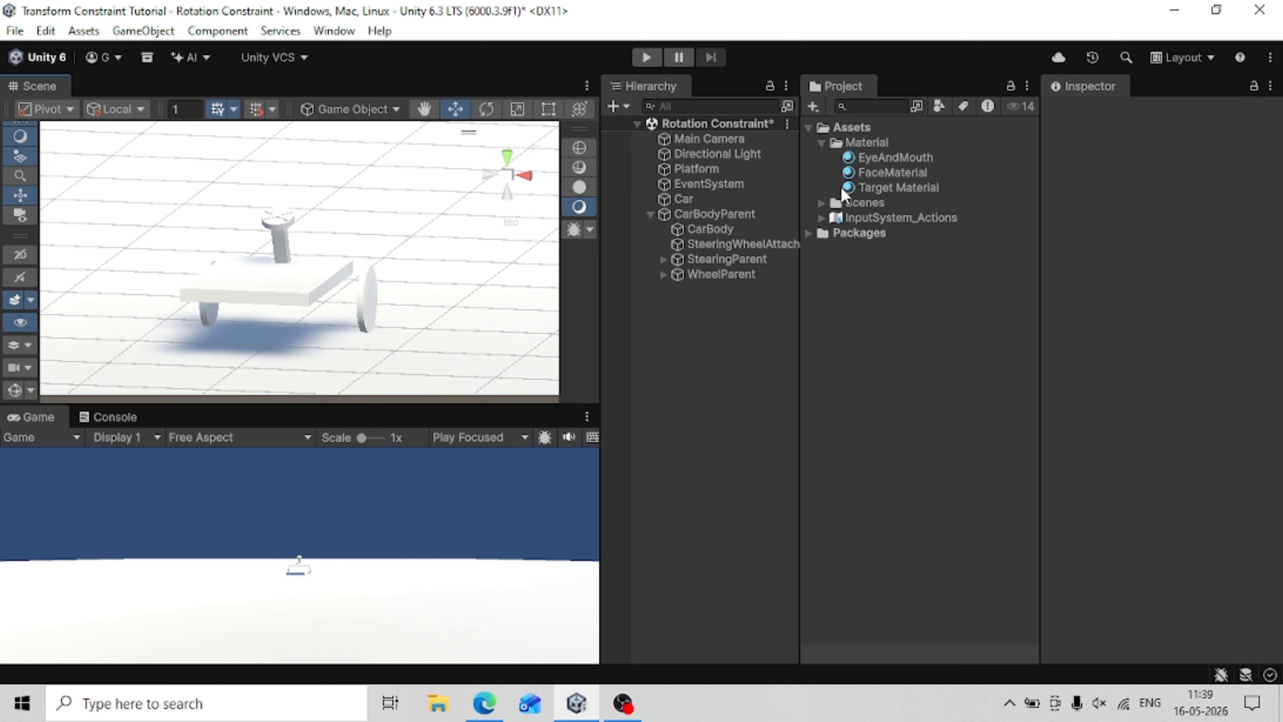
{"action": "left_click", "coordinate": [850, 146]}
{"action": "right_click", "coordinate": [850, 146]}
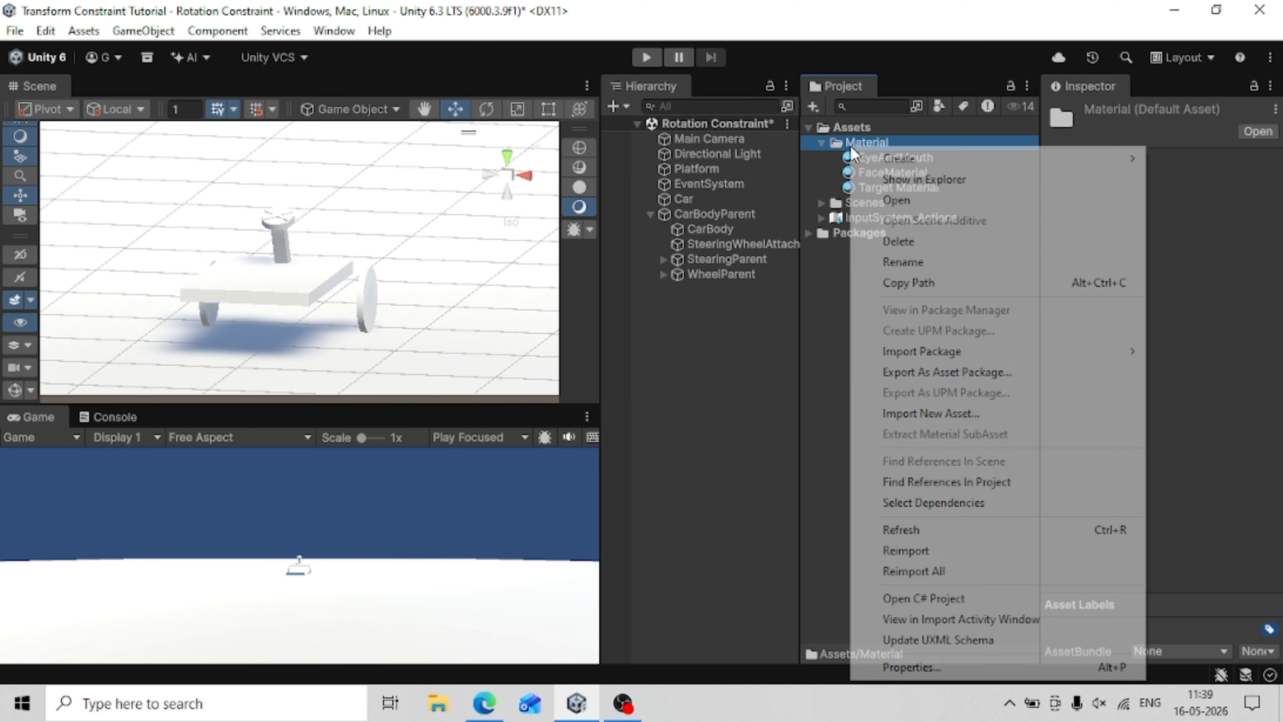
{"action": "mouse_move", "coordinate": [897, 159]}
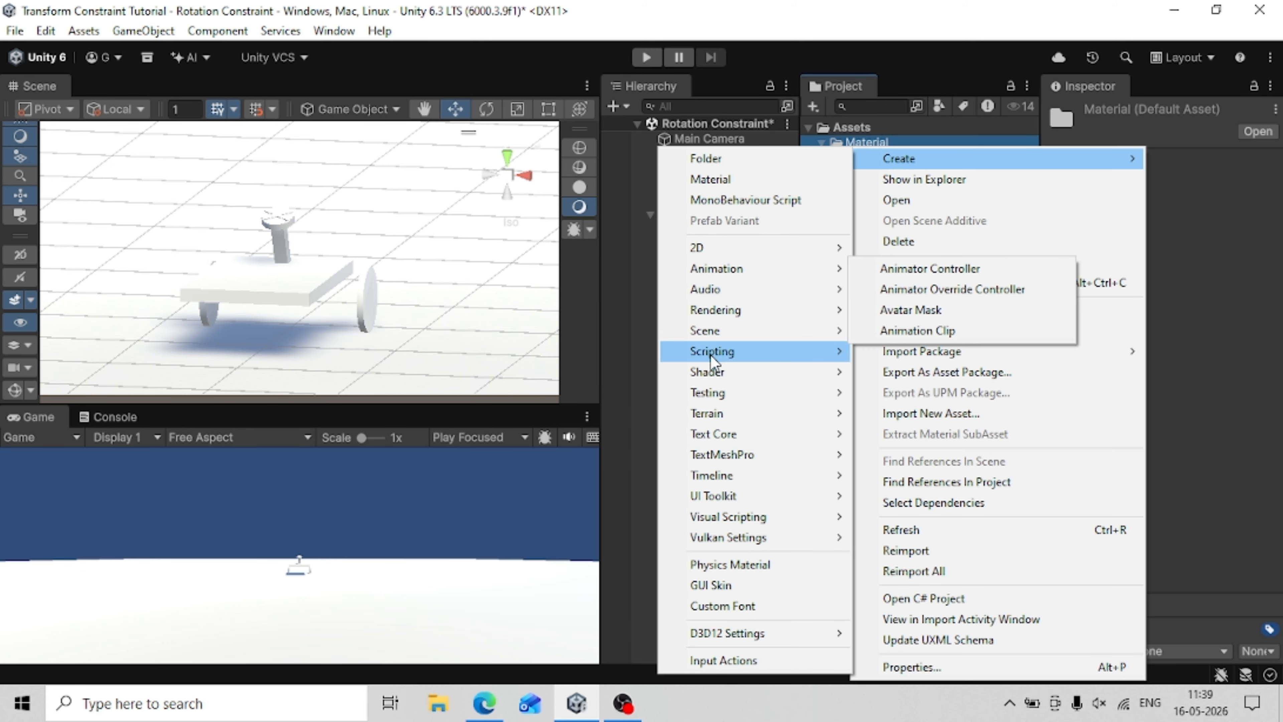
{"action": "mouse_move", "coordinate": [706, 392]}
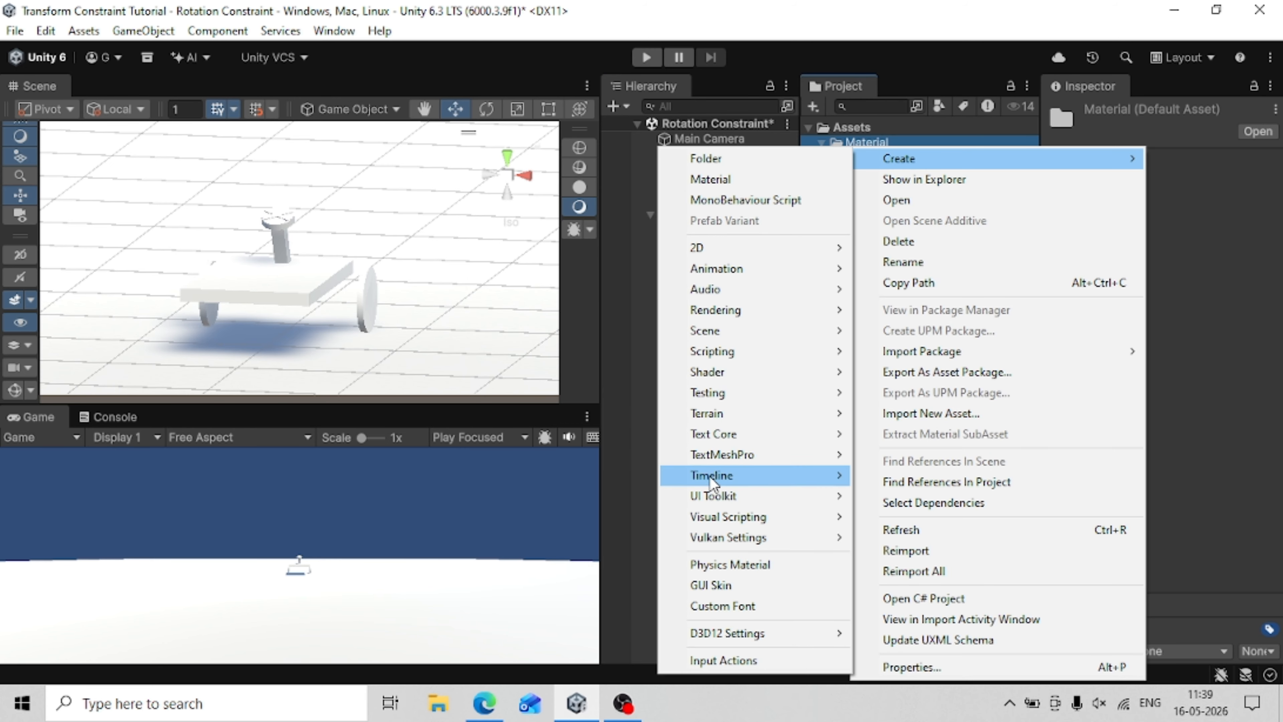
{"action": "left_click", "coordinate": [756, 181]}
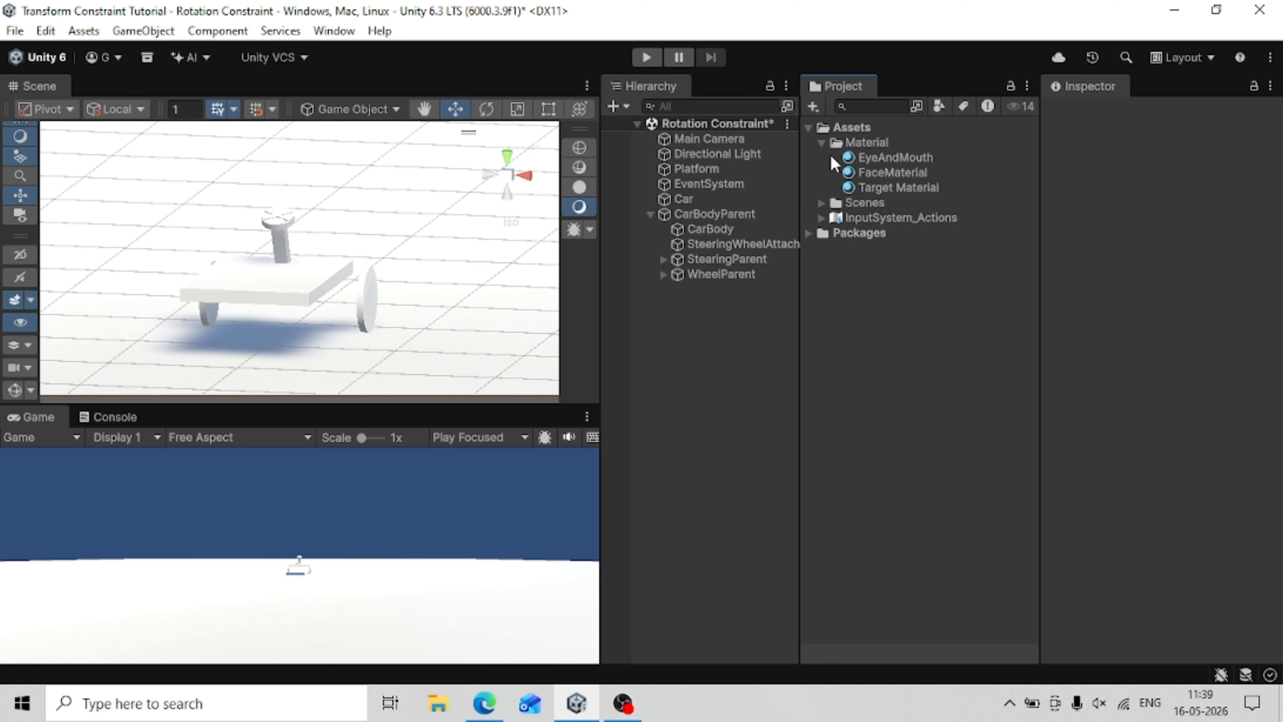
Create a new material in the Material folder and name it CarBody.
{"action": "left_click", "coordinate": [840, 146]}
{"action": "right_click", "coordinate": [840, 145]}
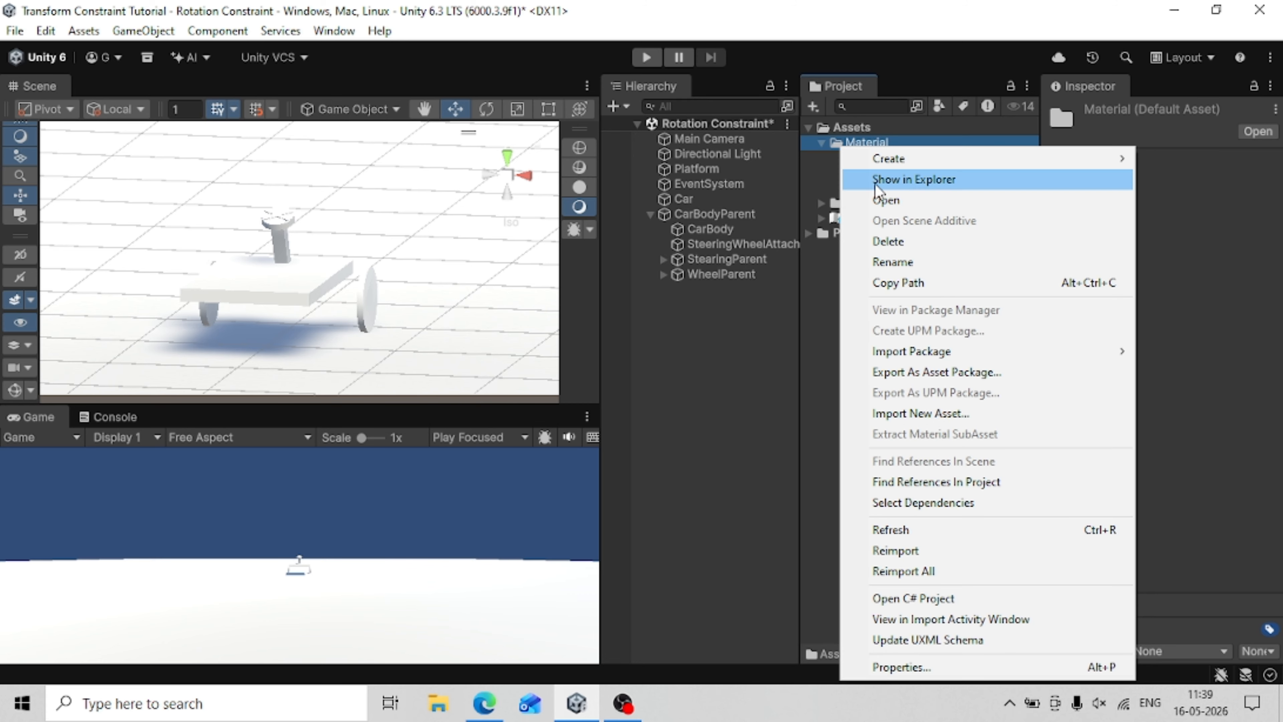
{"action": "left_click", "coordinate": [702, 179]}
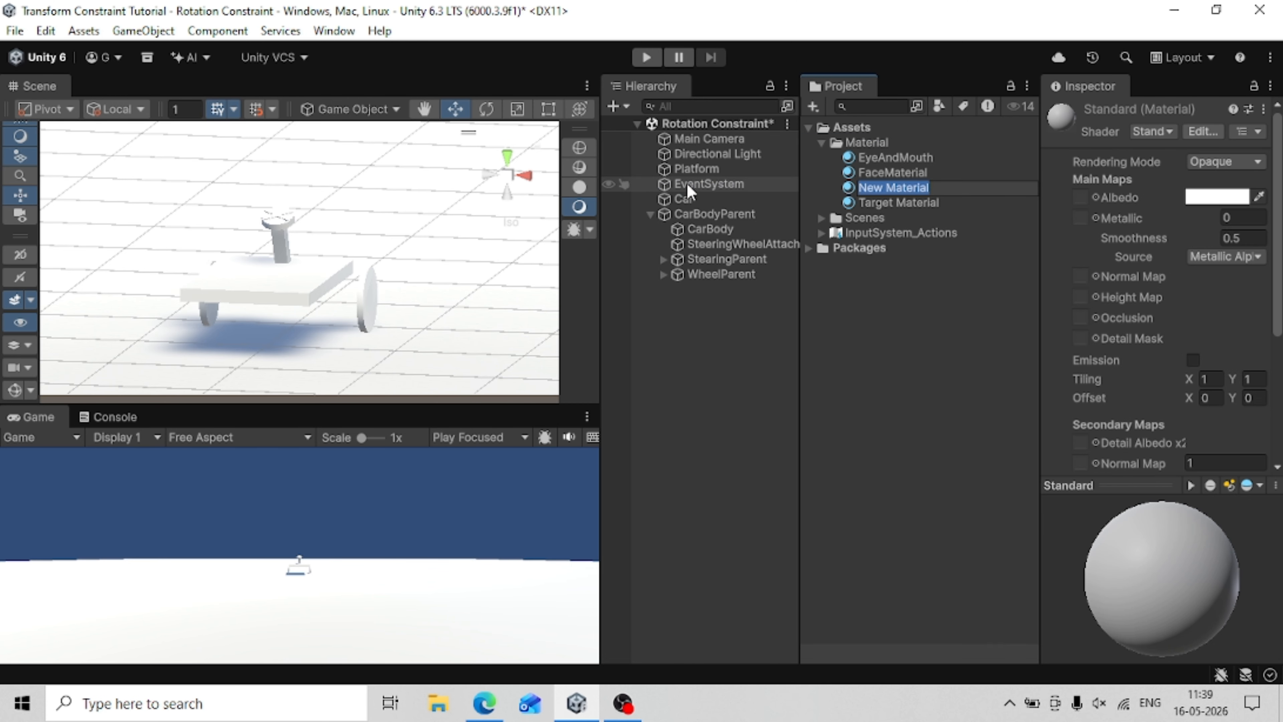
{"action": "key", "text": "BackSpace"}
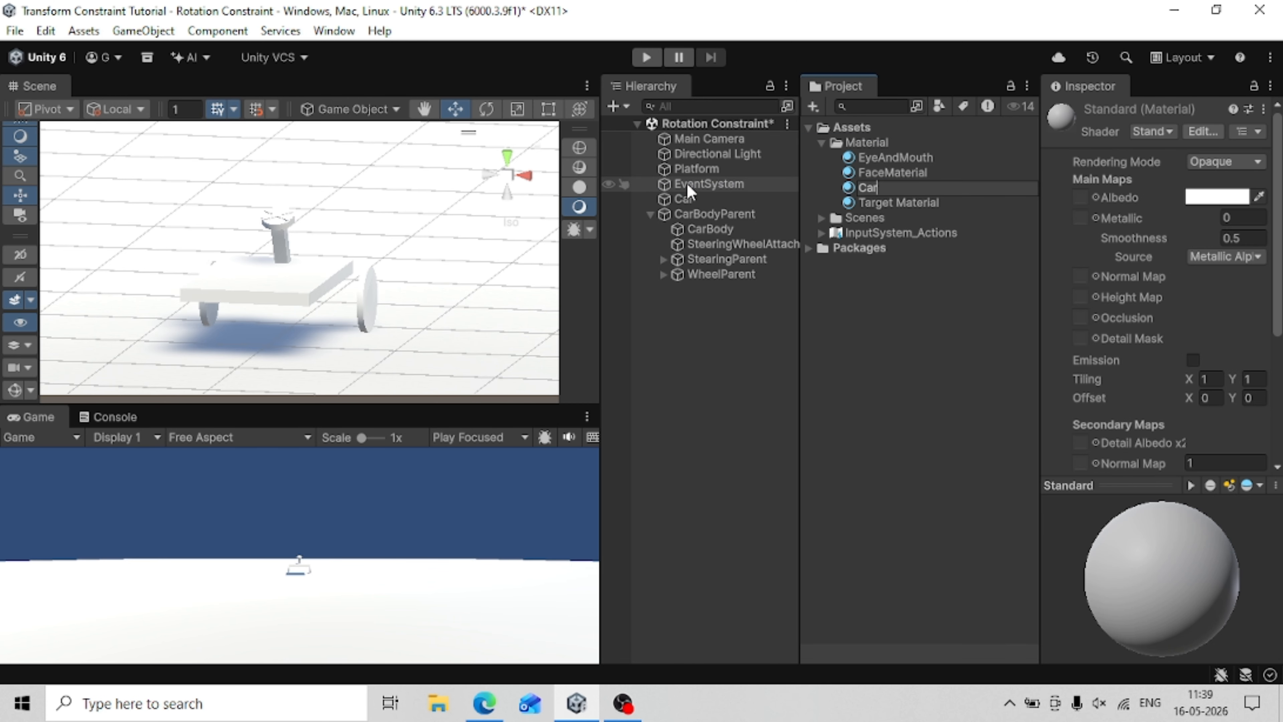
{"action": "type", "text": "CarBody"}
{"action": "key", "text": "Return"}
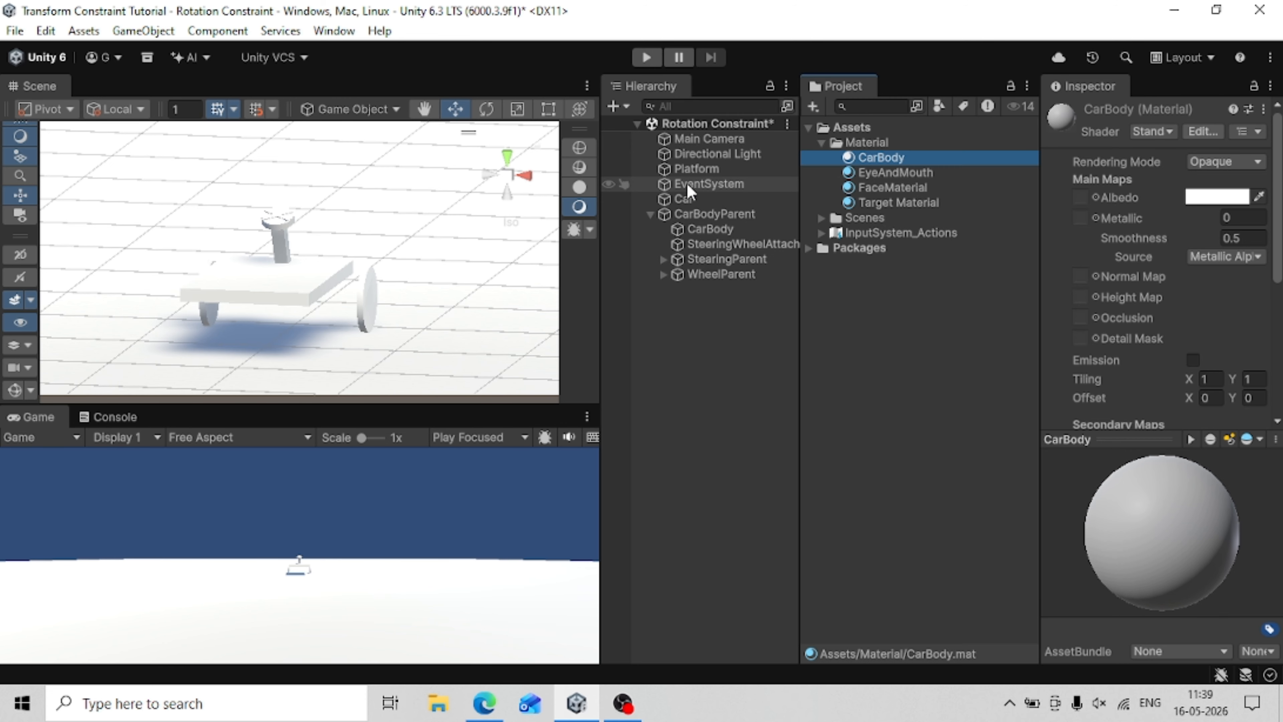
Set the CarBody material's albedo to light blue, hexadecimal 6CC3FF.
{"action": "left_click", "coordinate": [1205, 198]}
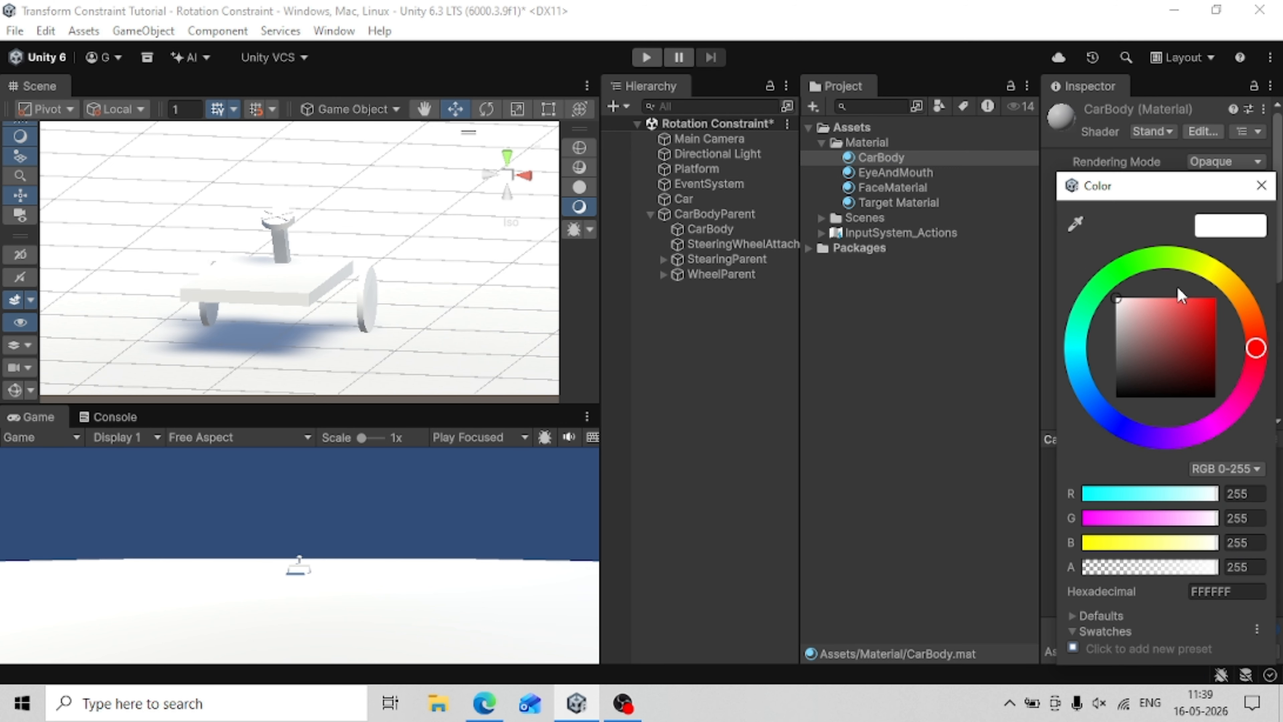
{"action": "left_click", "coordinate": [1084, 341]}
{"action": "mouse_move", "coordinate": [1182, 335]}
{"action": "left_mouse_down"}
{"action": "mouse_move", "coordinate": [1236, 245]}
{"action": "mouse_move", "coordinate": [1175, 239]}
{"action": "left_mouse_up"}
{"action": "left_click_drag", "start_coordinate": [1213, 279], "coordinate": [1231, 278]}
{"action": "left_click", "coordinate": [1086, 376]}
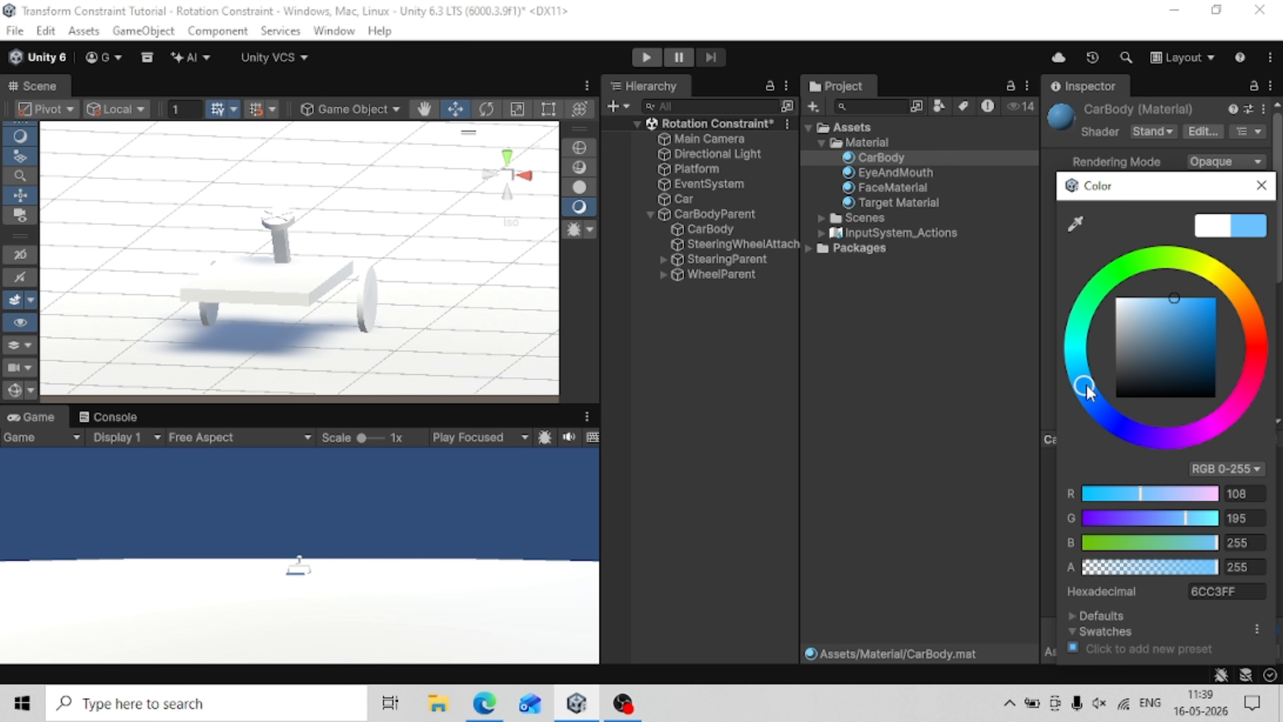
{"action": "left_click", "coordinate": [1261, 186]}
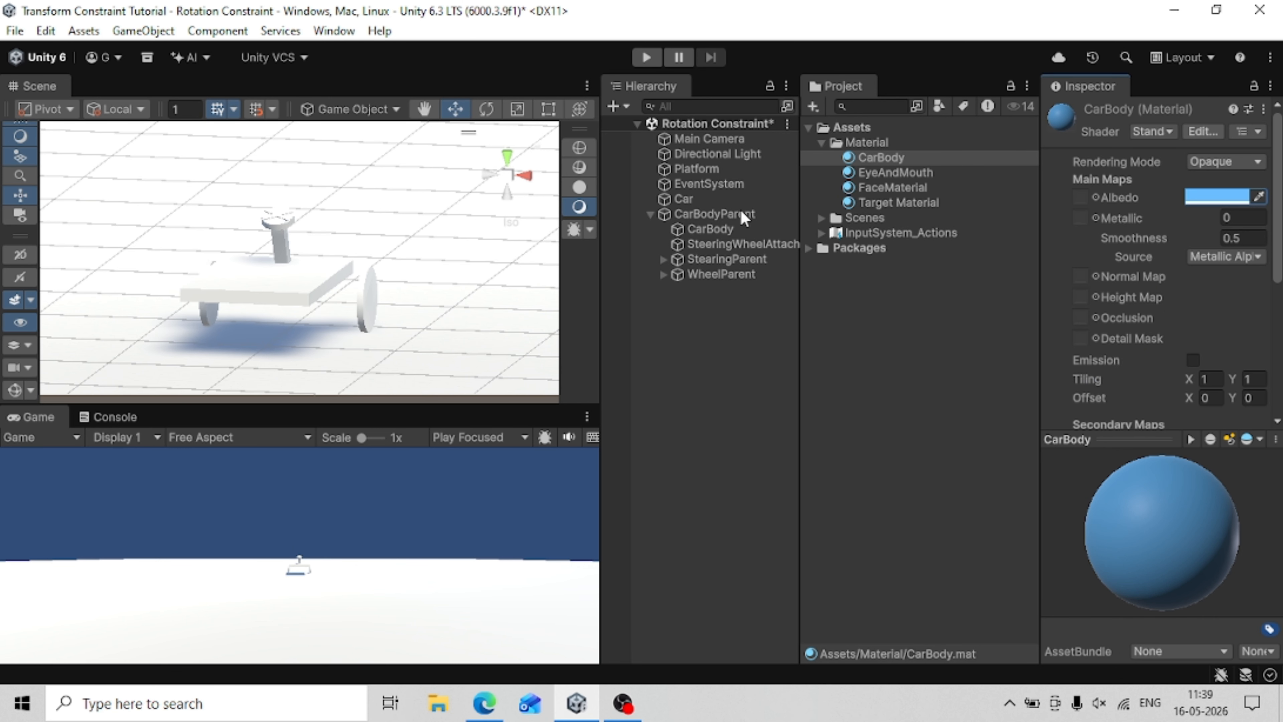
Assign the CarBody material to the CarBody cube's mesh renderer in place of the default material.
{"action": "left_click", "coordinate": [695, 221]}
{"action": "left_click", "coordinate": [700, 231]}
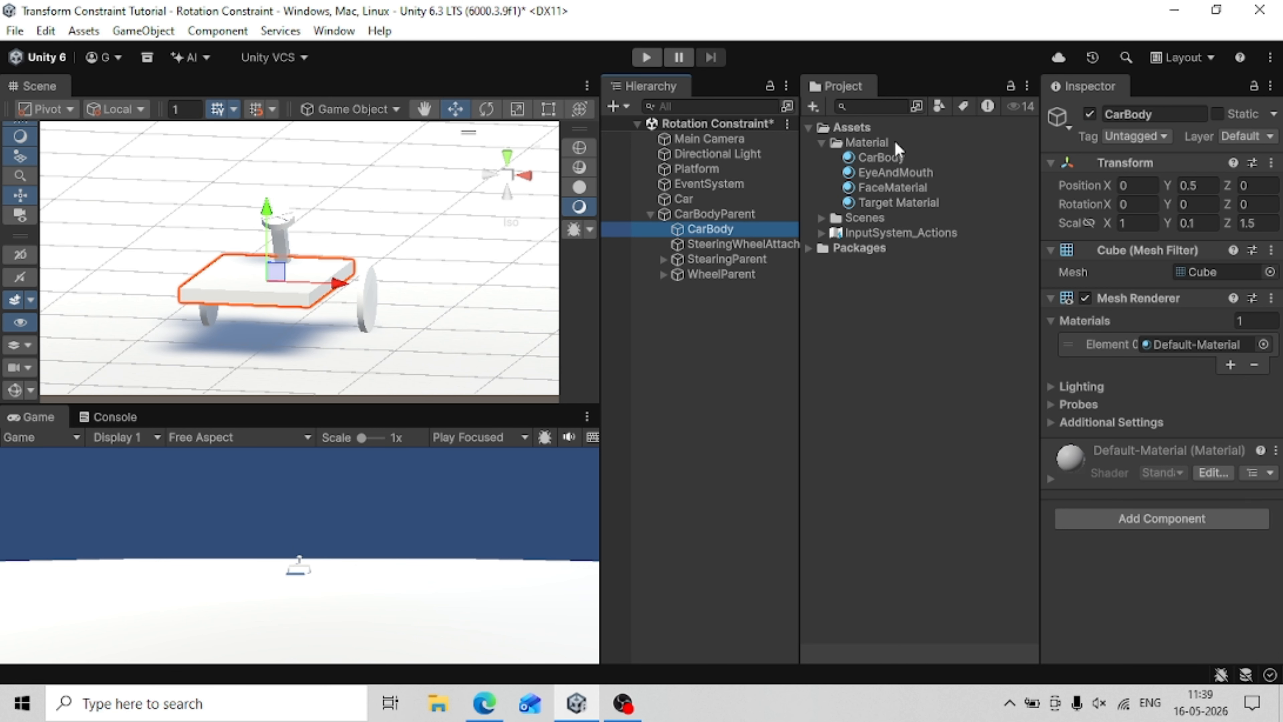
{"action": "left_click", "coordinate": [864, 160]}
{"action": "left_click_drag", "start_coordinate": [864, 160], "coordinate": [1173, 348]}
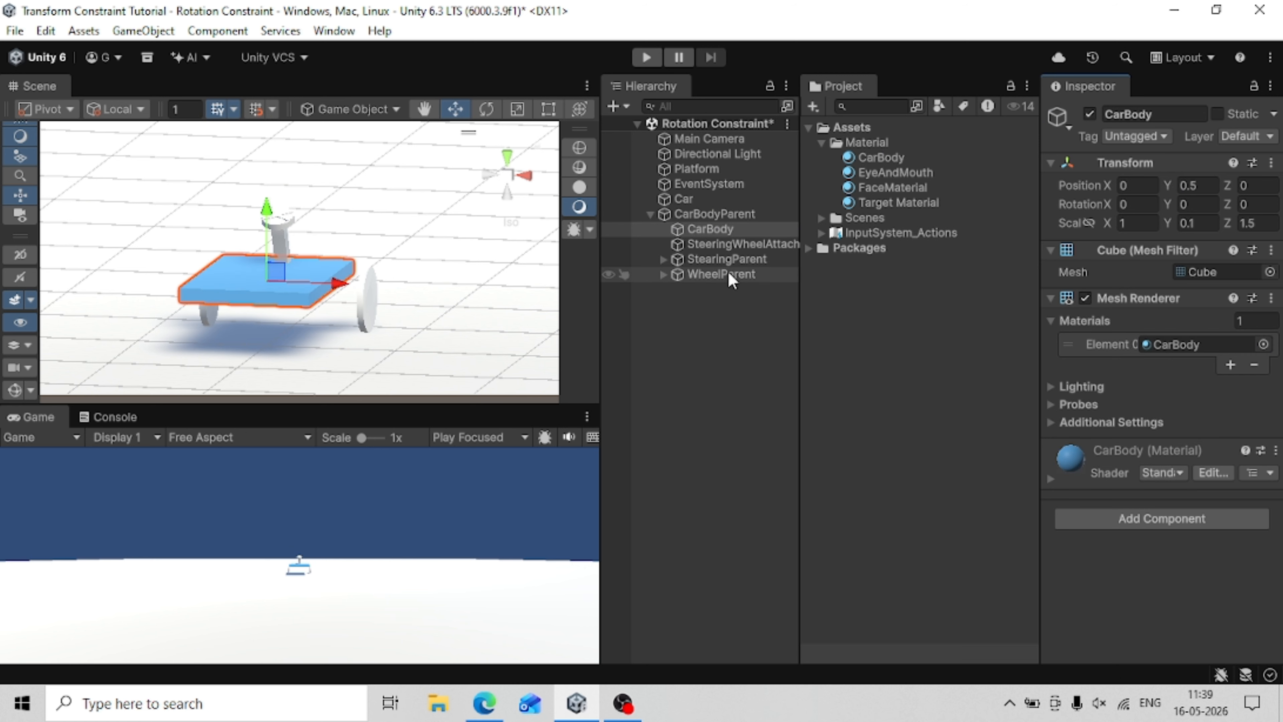
Create a new material in the Material folder and name it SteearingWheel.
{"action": "left_click", "coordinate": [856, 146]}
{"action": "right_click", "coordinate": [855, 145]}
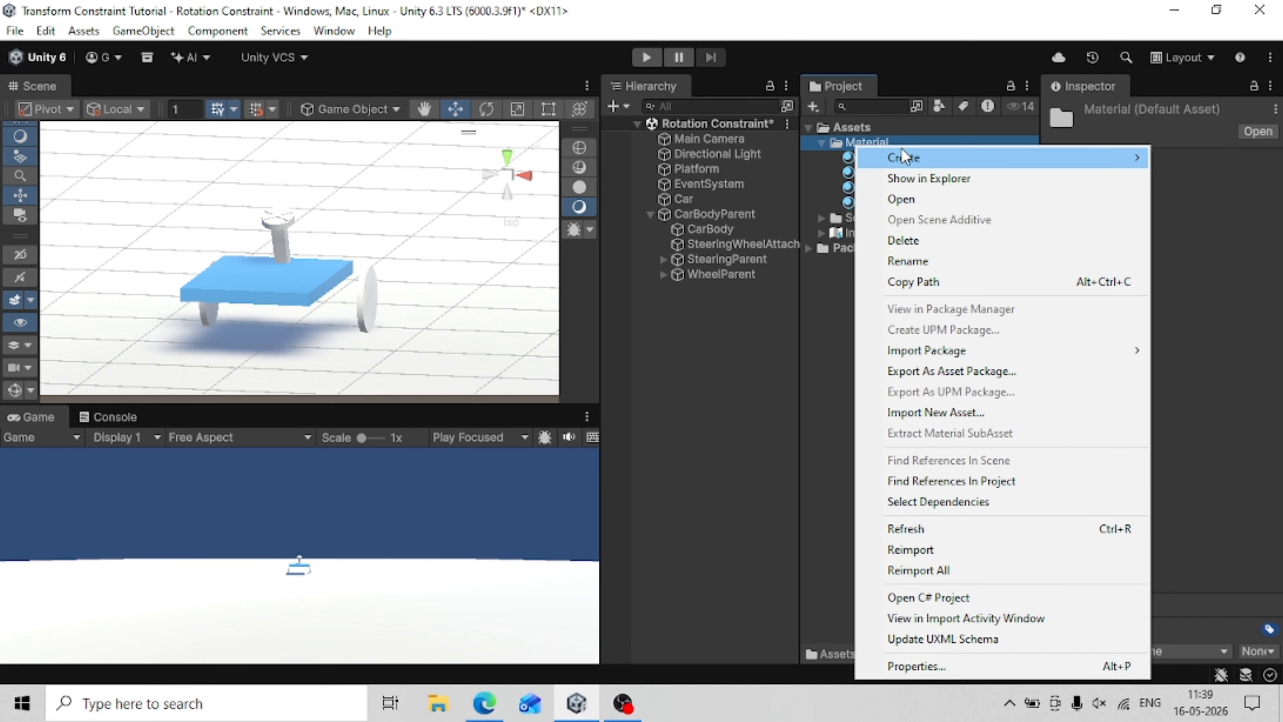
{"action": "mouse_move", "coordinate": [900, 152]}
{"action": "left_click", "coordinate": [732, 178]}
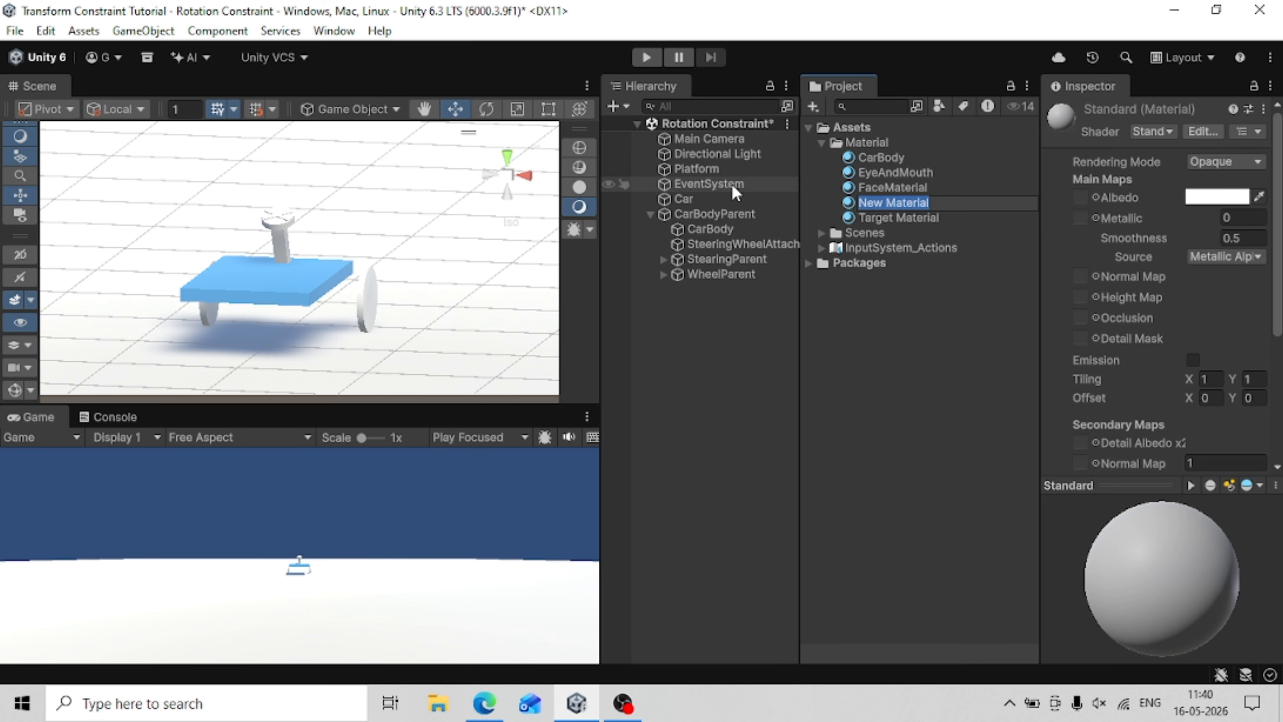
{"action": "key", "text": "BackSpace"}
{"action": "type", "text": "Steea"}
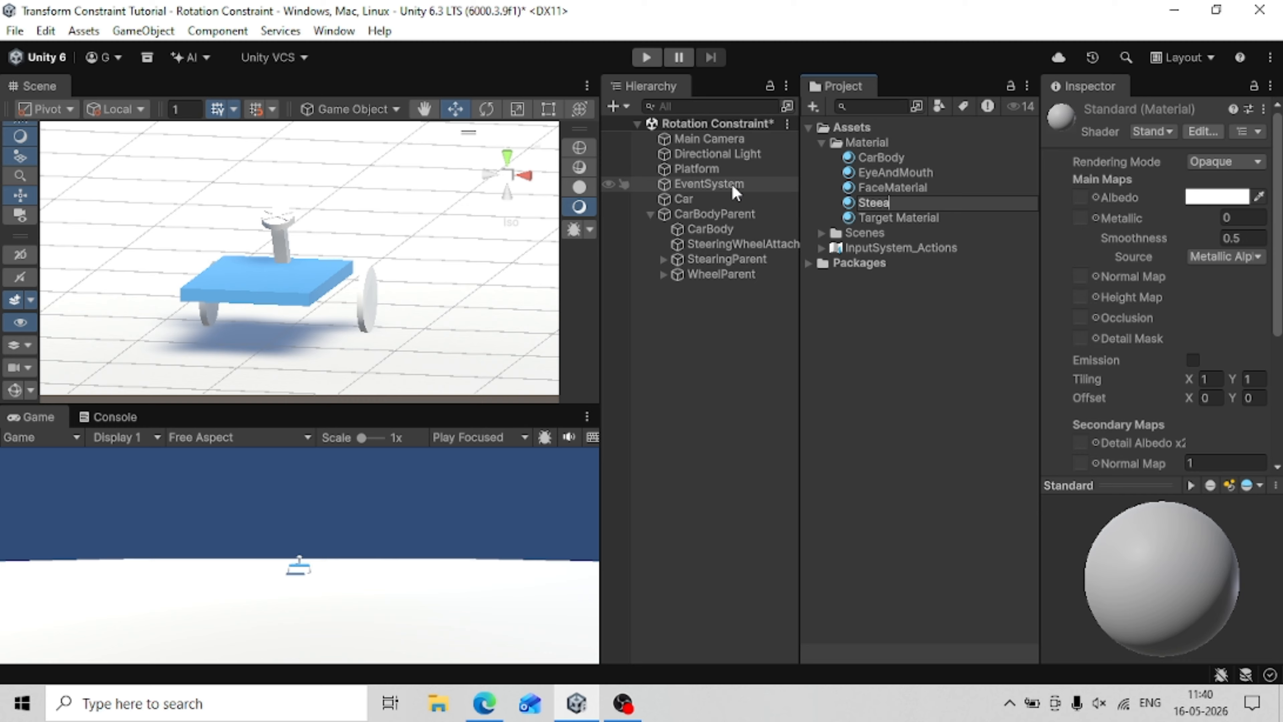
{"action": "type", "text": "ringWheel"}
{"action": "key", "text": "Return"}
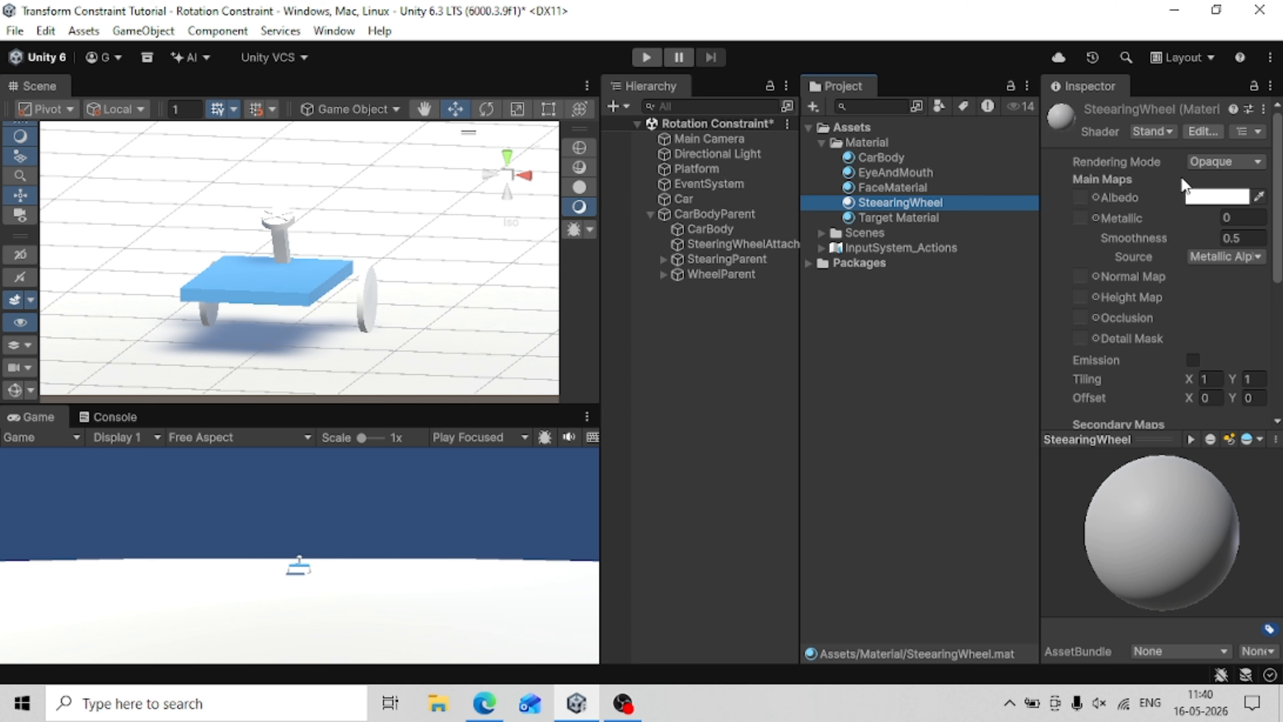
Set the SteearingWheel material's albedo to mid grey, hexadecimal 7B7B7B.
{"action": "left_click", "coordinate": [1211, 198]}
{"action": "left_click", "coordinate": [1138, 332]}
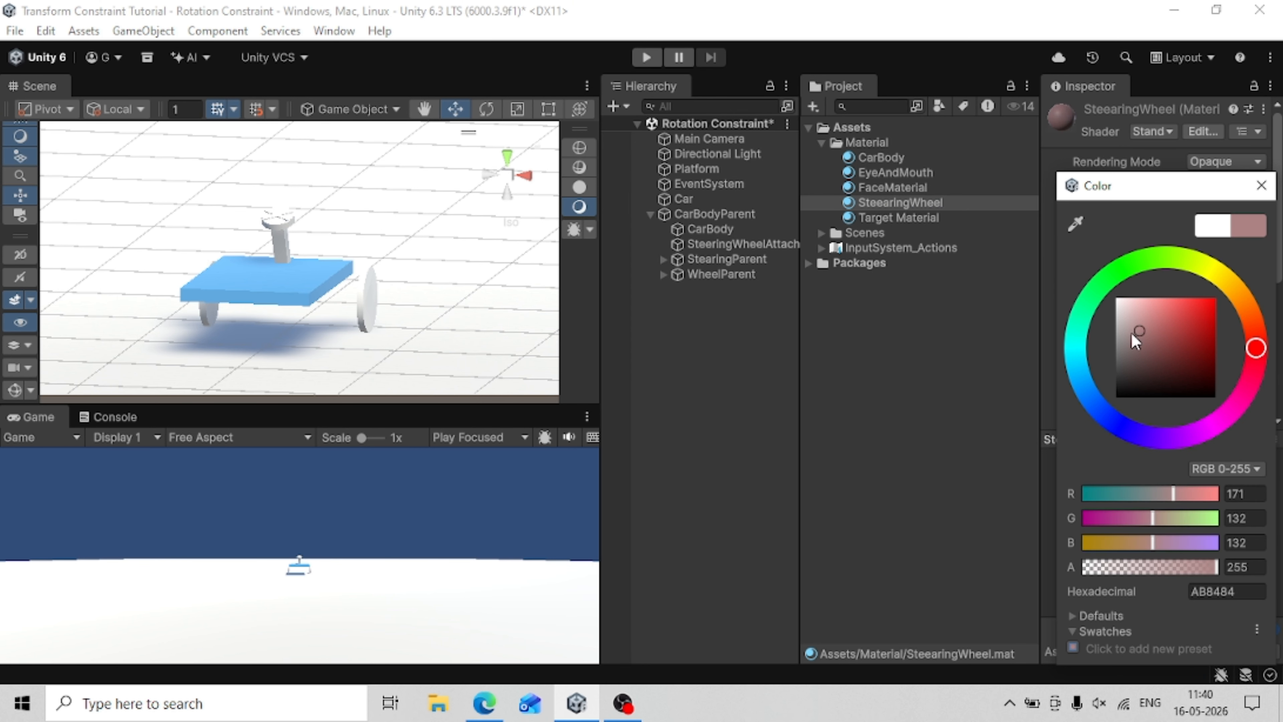
{"action": "left_click_drag", "start_coordinate": [1136, 342], "coordinate": [1095, 351]}
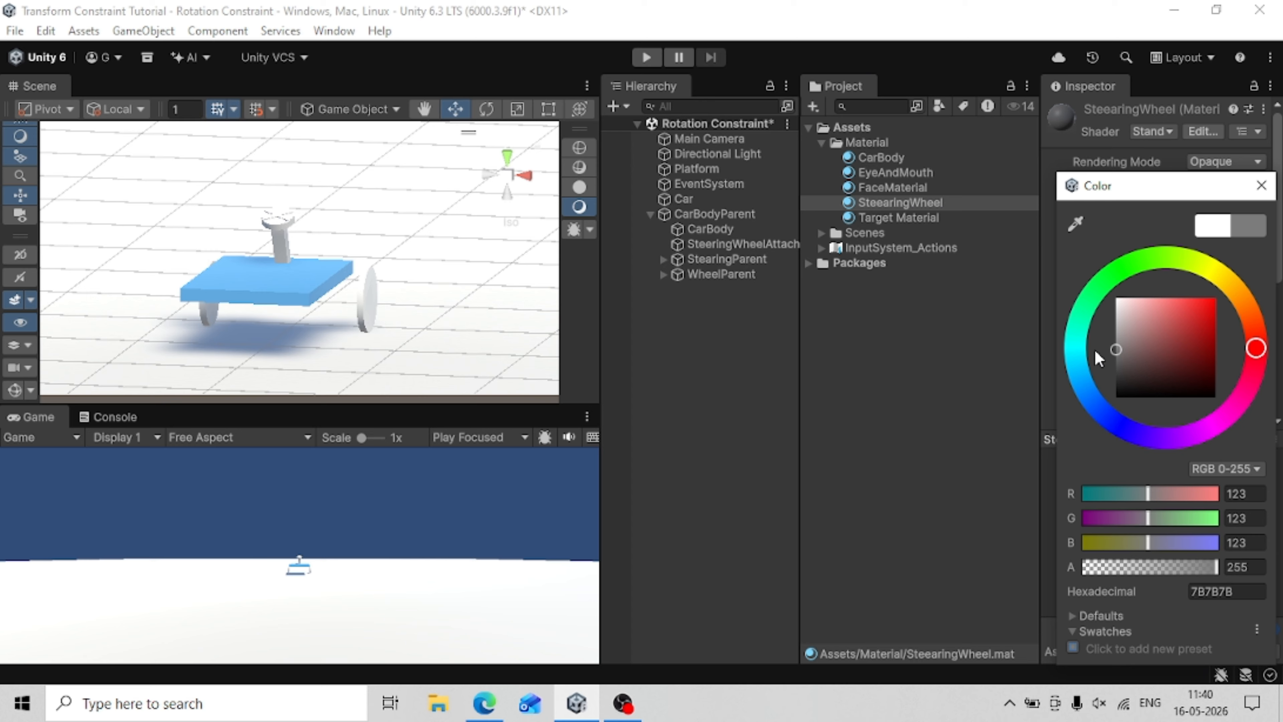
{"action": "left_click", "coordinate": [1274, 197]}
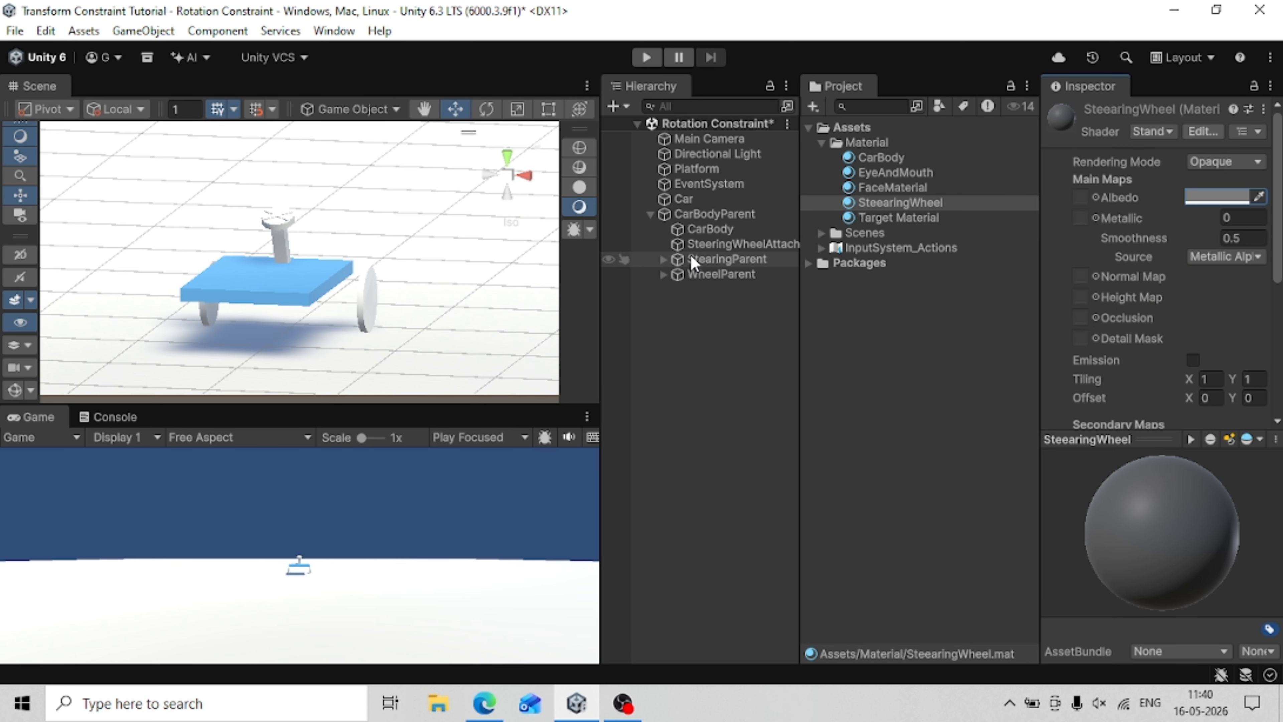
Try the SteearingWheel material on the StearingWheel cylinder under StearingParent and undo the assignment.
{"action": "left_click", "coordinate": [664, 259]}
{"action": "left_click", "coordinate": [700, 275]}
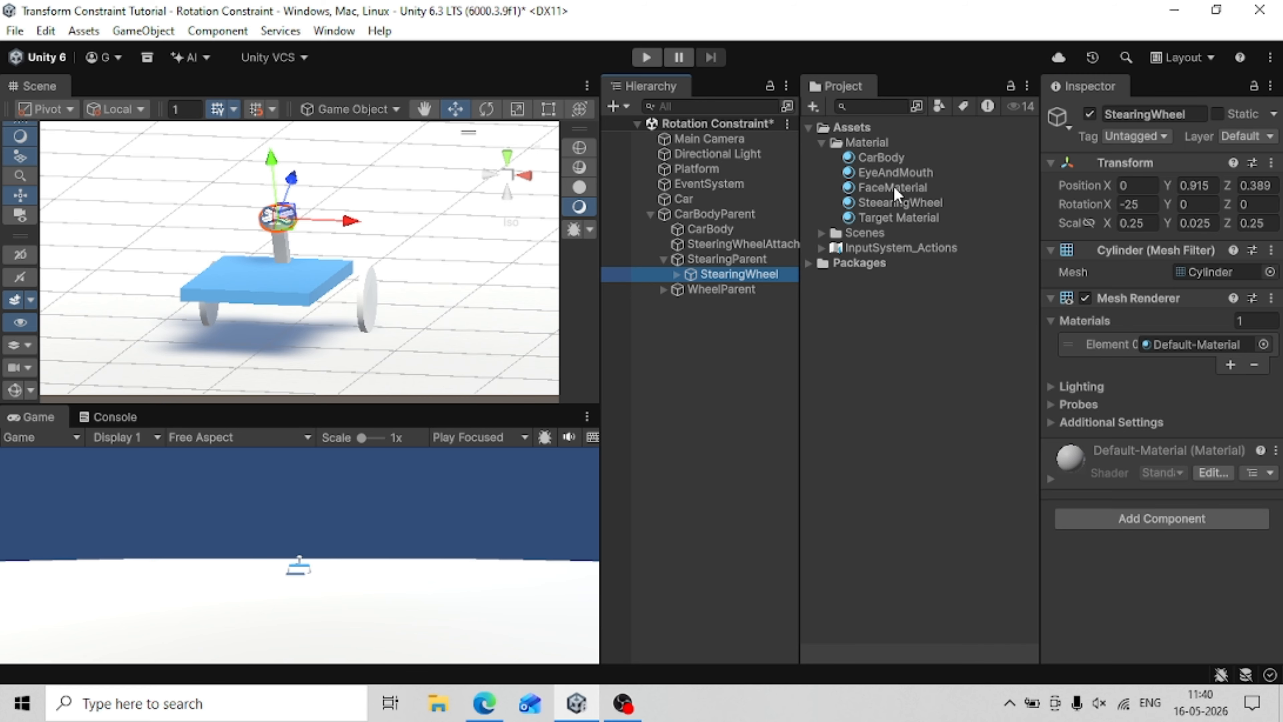
{"action": "left_click_drag", "start_coordinate": [894, 203], "coordinate": [1184, 359]}
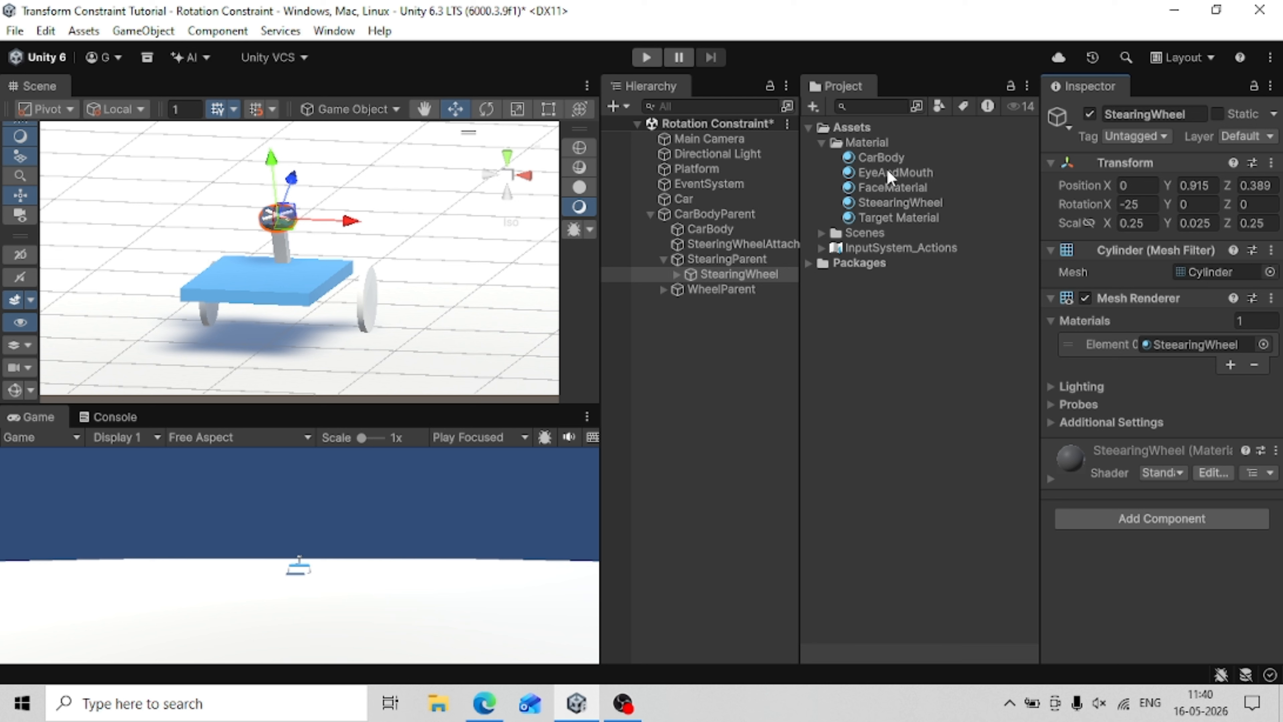
{"action": "left_click_drag", "start_coordinate": [151, 156], "coordinate": [194, 301], "text": "alt"}
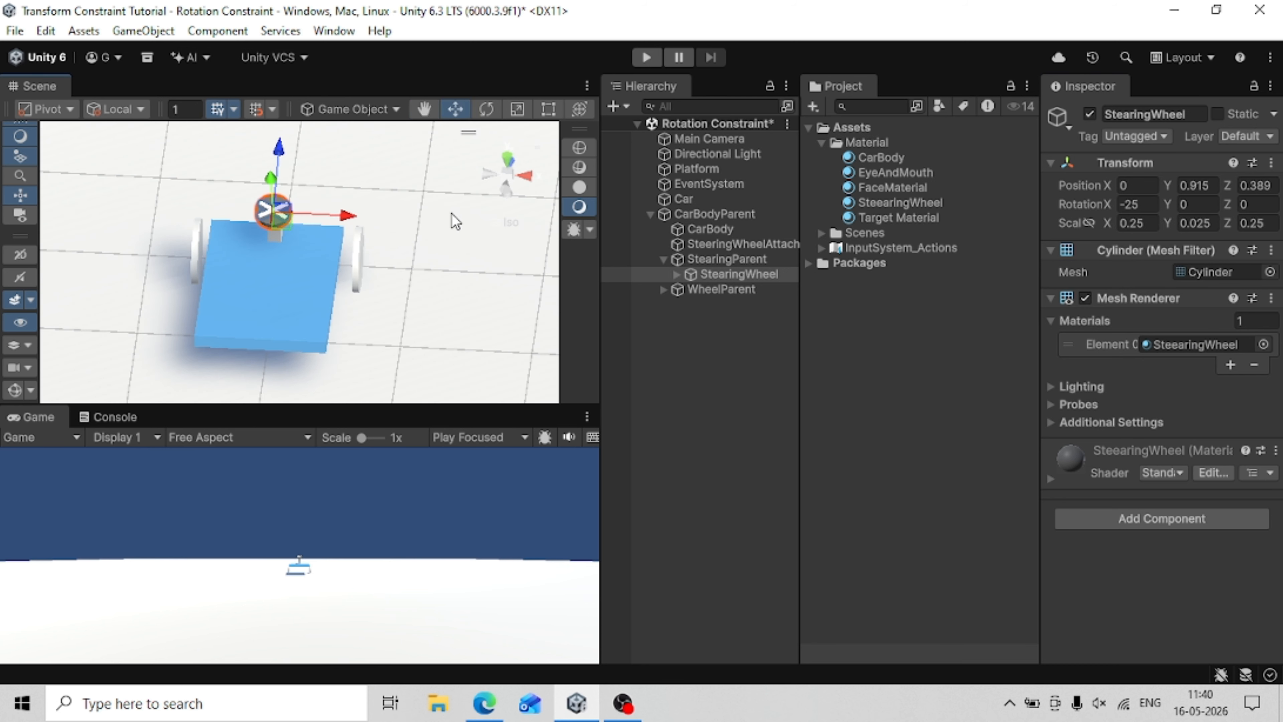
{"action": "scroll", "coordinate": [451, 213], "scroll_direction": "up", "scroll_amount": 2}
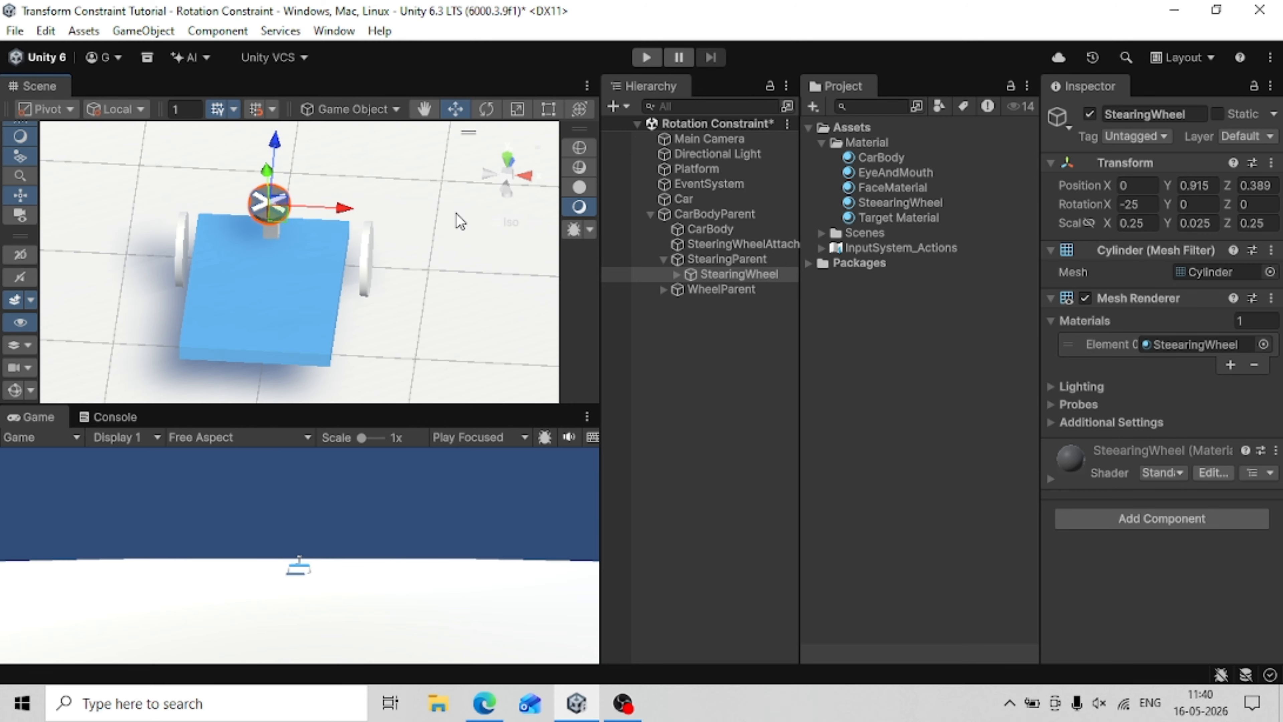
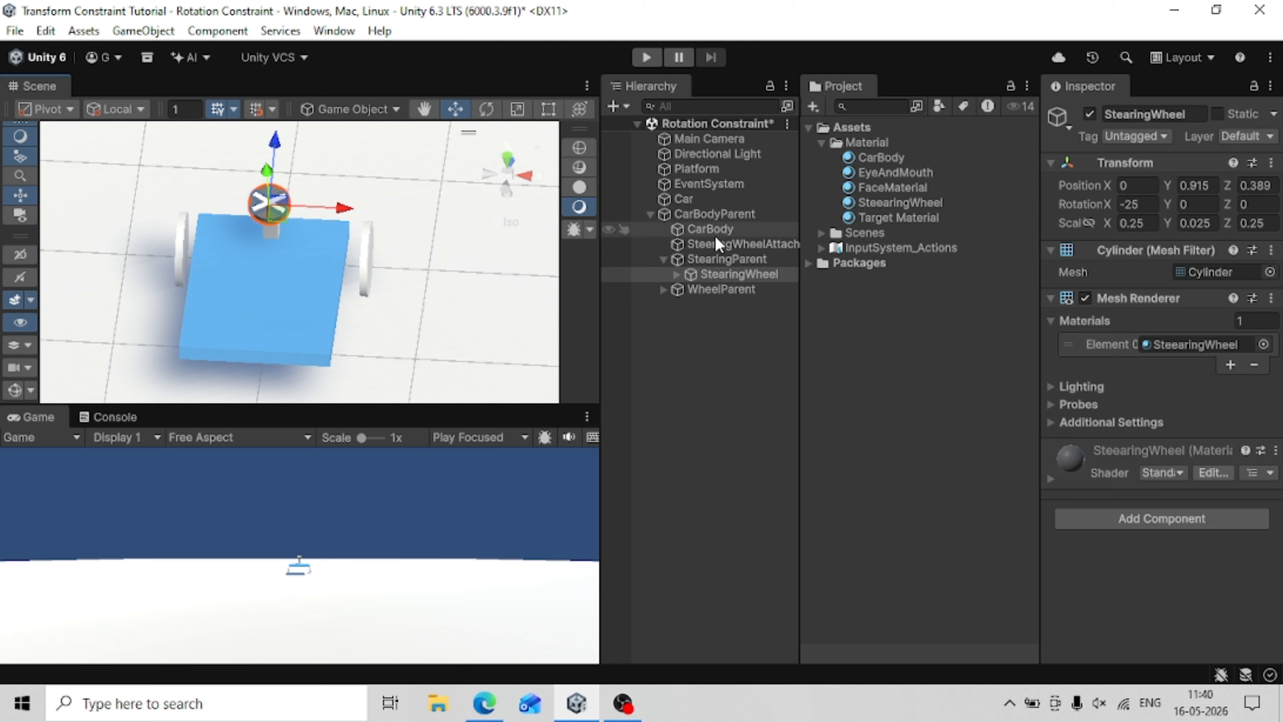
{"action": "key", "text": "ctrl+z"}
Assign the SteearingWheel material to both spoke cubes, Cube and Cube (1), nested under StearingWheel, and collapse StearingParent.
{"action": "left_click", "coordinate": [676, 275]}
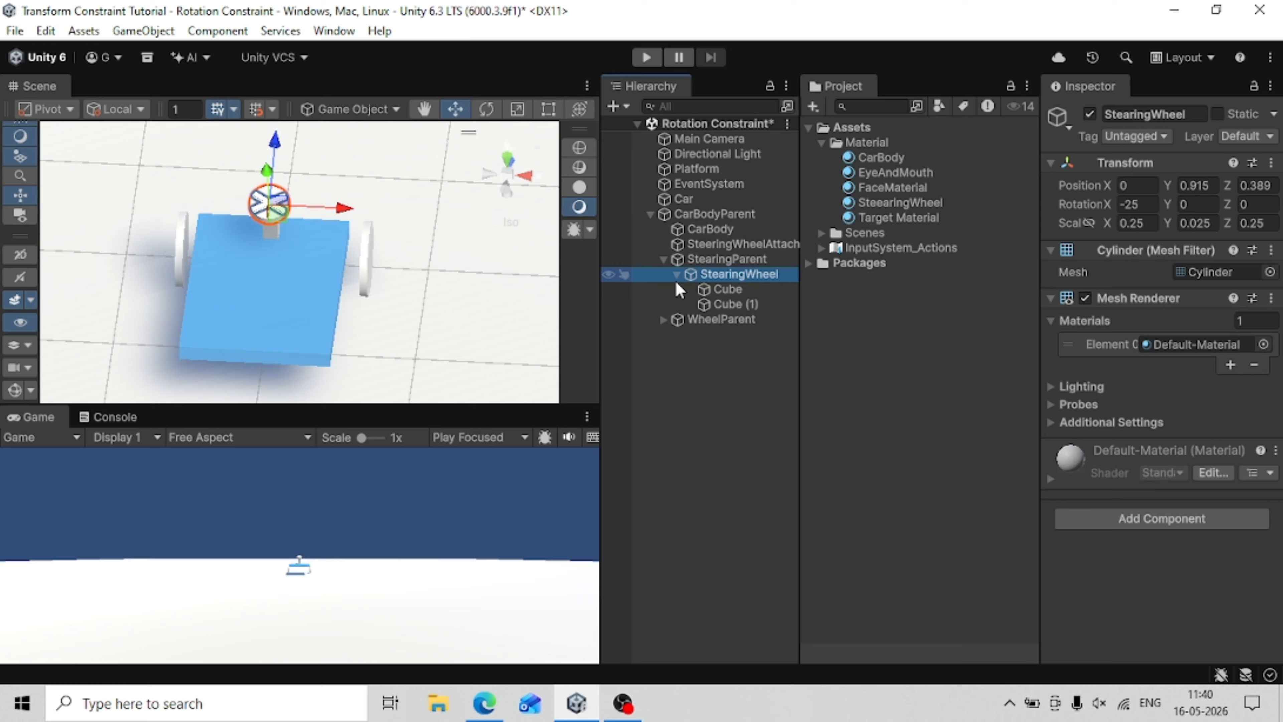
{"action": "left_click", "coordinate": [723, 290]}
{"action": "left_click", "coordinate": [729, 304], "text": "ctrl"}
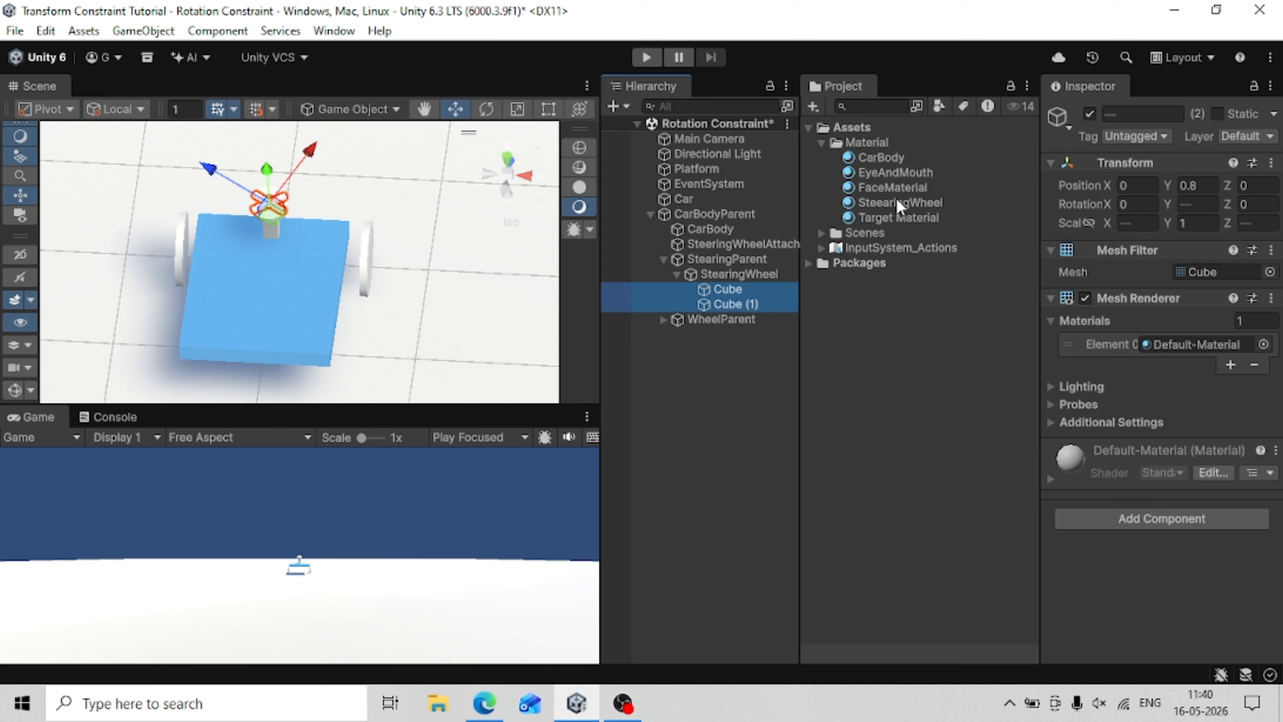
{"action": "left_click_drag", "start_coordinate": [896, 201], "coordinate": [1226, 350]}
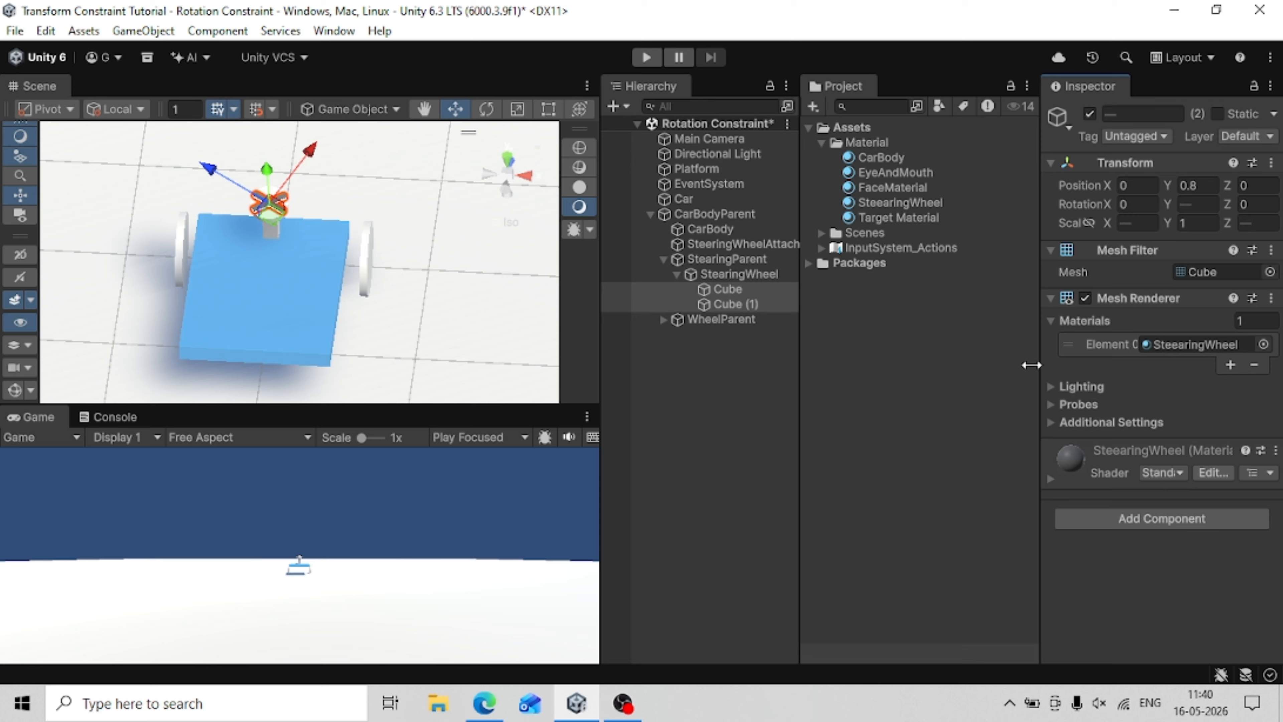
{"action": "left_click", "coordinate": [747, 402]}
{"action": "right_click_drag", "start_coordinate": [333, 219], "coordinate": [354, 338]}
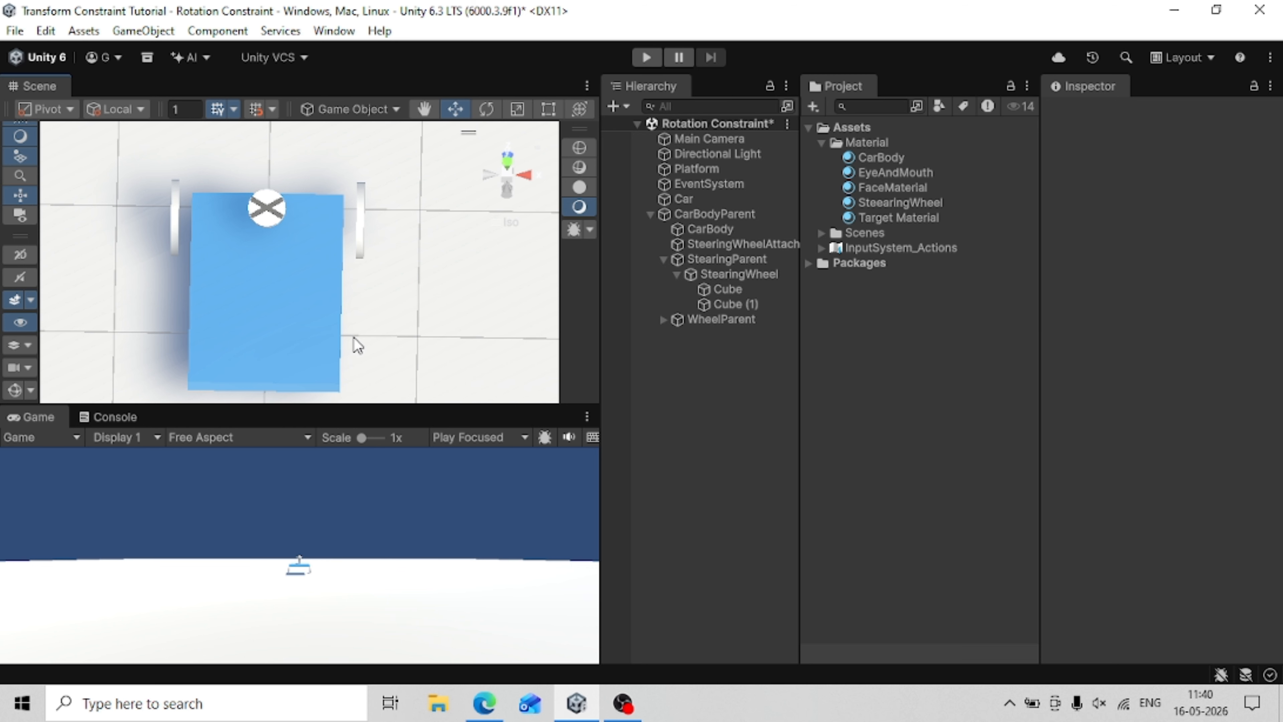
{"action": "scroll", "coordinate": [353, 337], "scroll_direction": "up", "scroll_amount": 1}
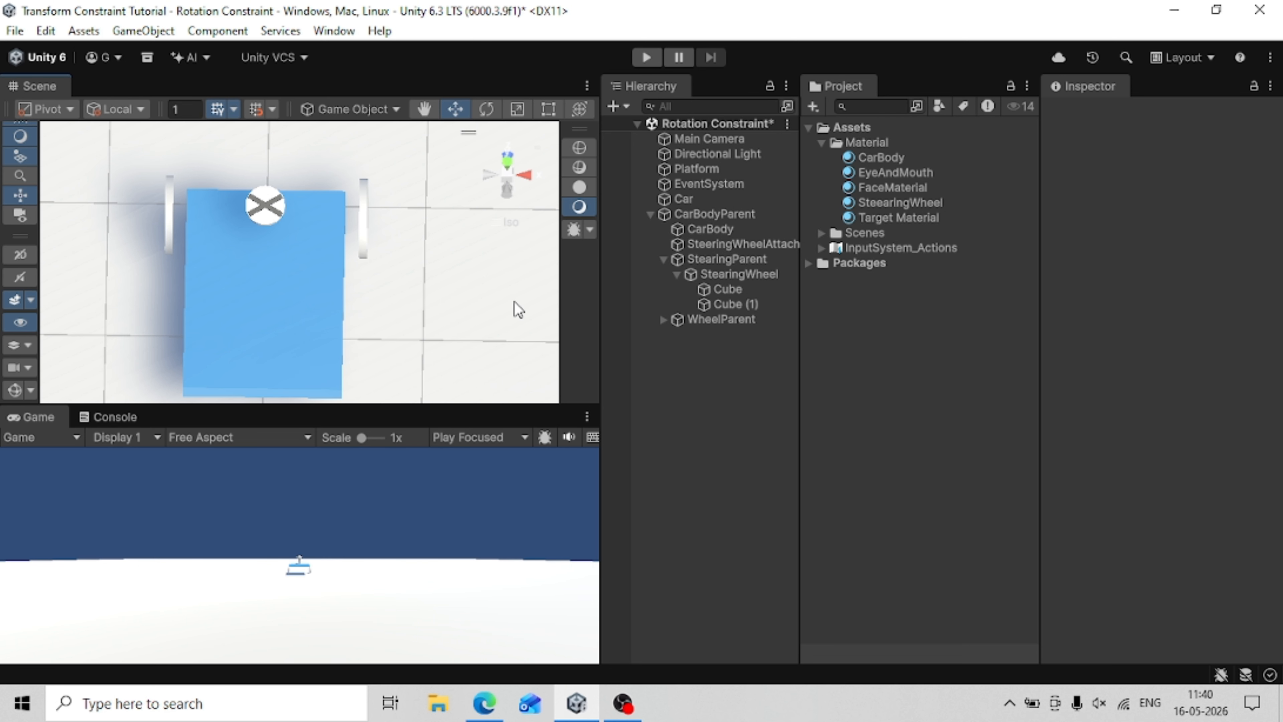
{"action": "left_click", "coordinate": [679, 272]}
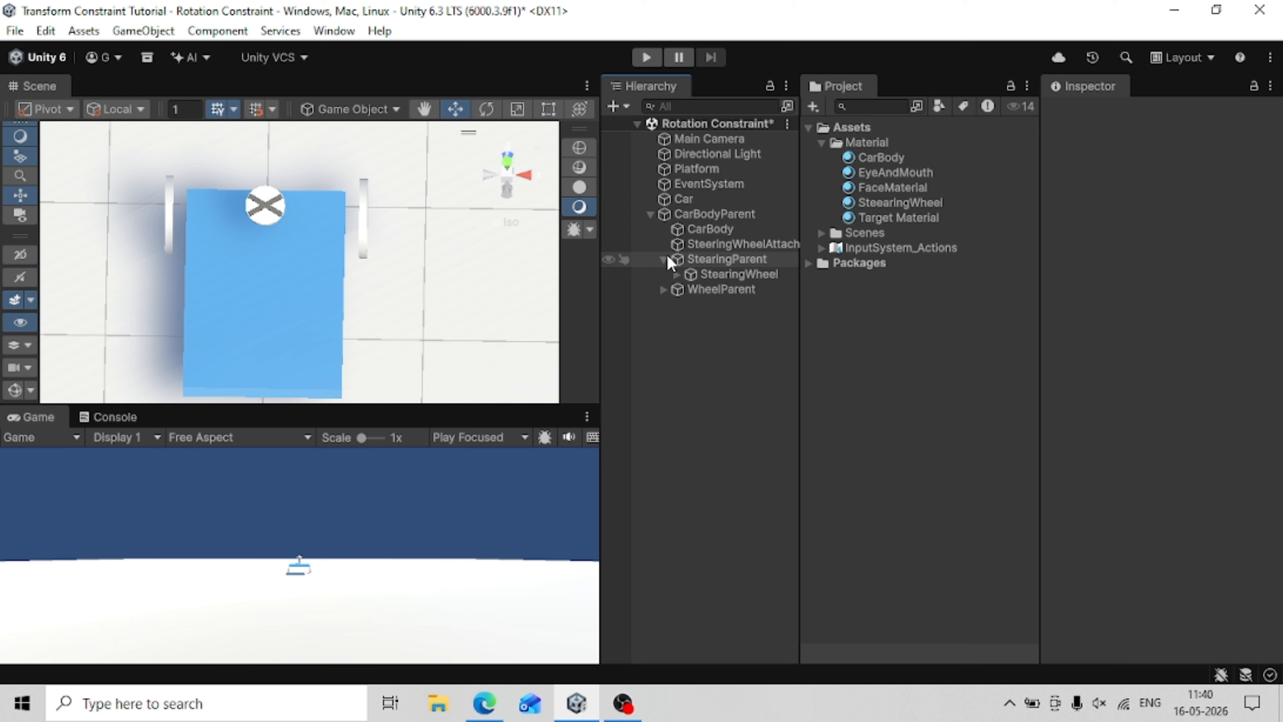
{"action": "left_click", "coordinate": [664, 259]}
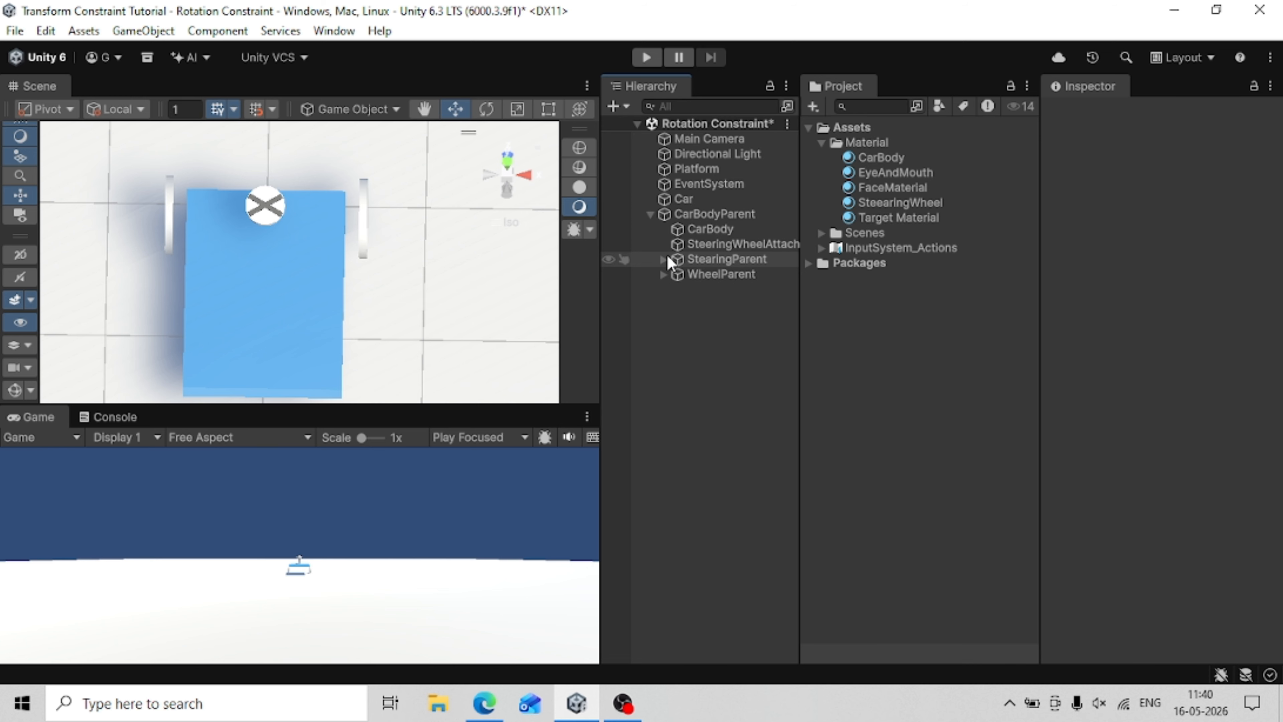
Create another material in the Material folder and name it Wheels.
{"action": "left_click", "coordinate": [863, 142]}
{"action": "right_click", "coordinate": [865, 142]}
{"action": "mouse_move", "coordinate": [909, 154]}
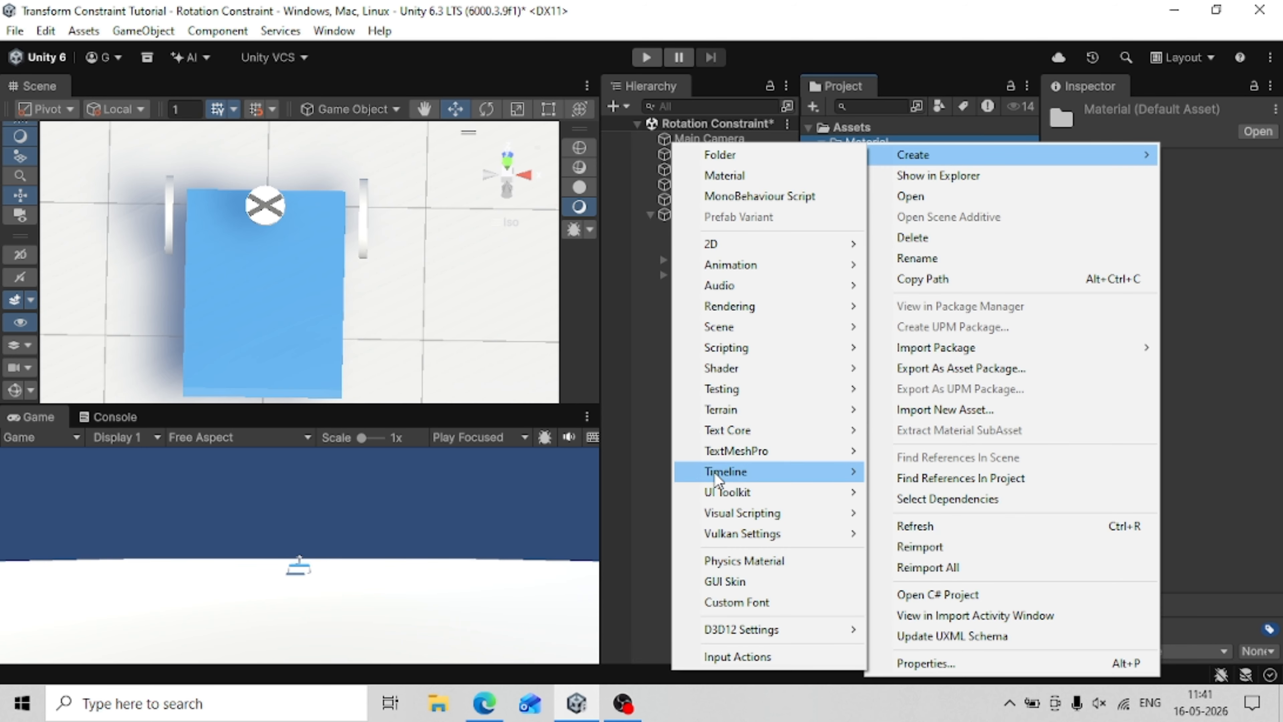
{"action": "left_click", "coordinate": [728, 169]}
{"action": "key", "text": "BackSpace"}
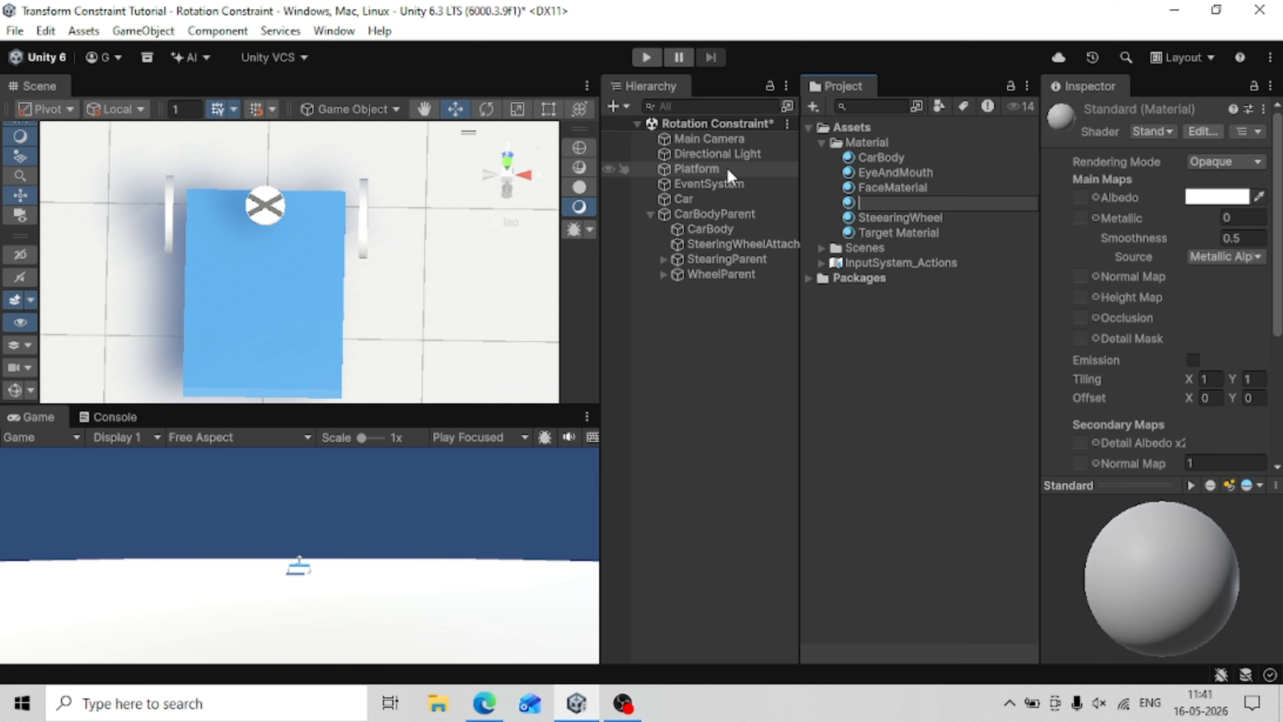
{"action": "type", "text": "Wheels"}
{"action": "key", "text": "Return"}
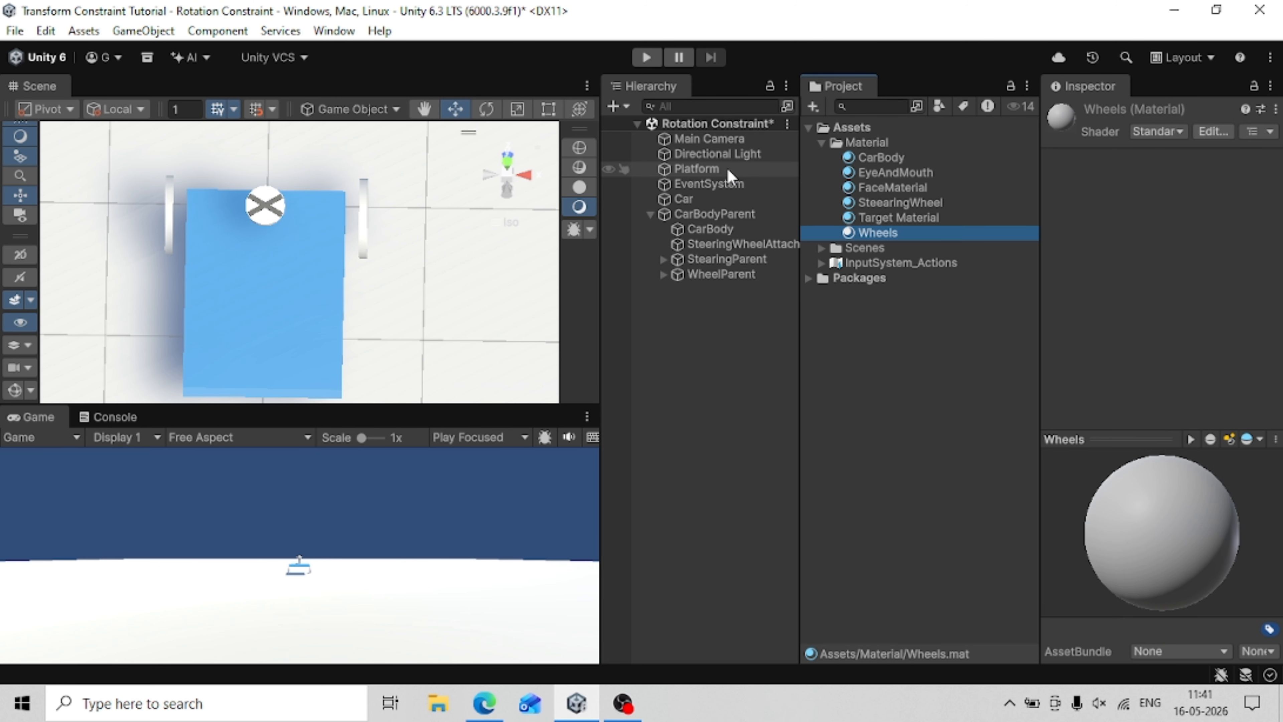
Set the Wheels material's albedo to black, hexadecimal 000000.
{"action": "left_click", "coordinate": [1190, 205]}
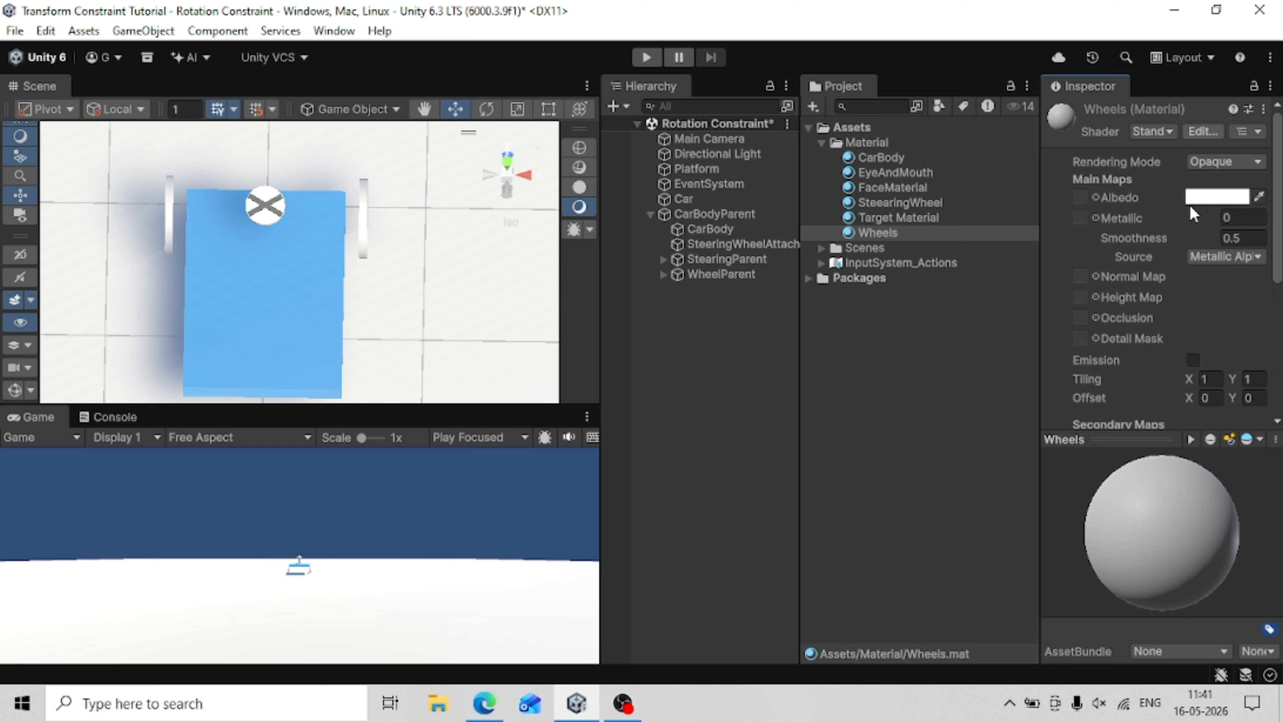
{"action": "left_click_drag", "start_coordinate": [1118, 292], "coordinate": [1086, 461]}
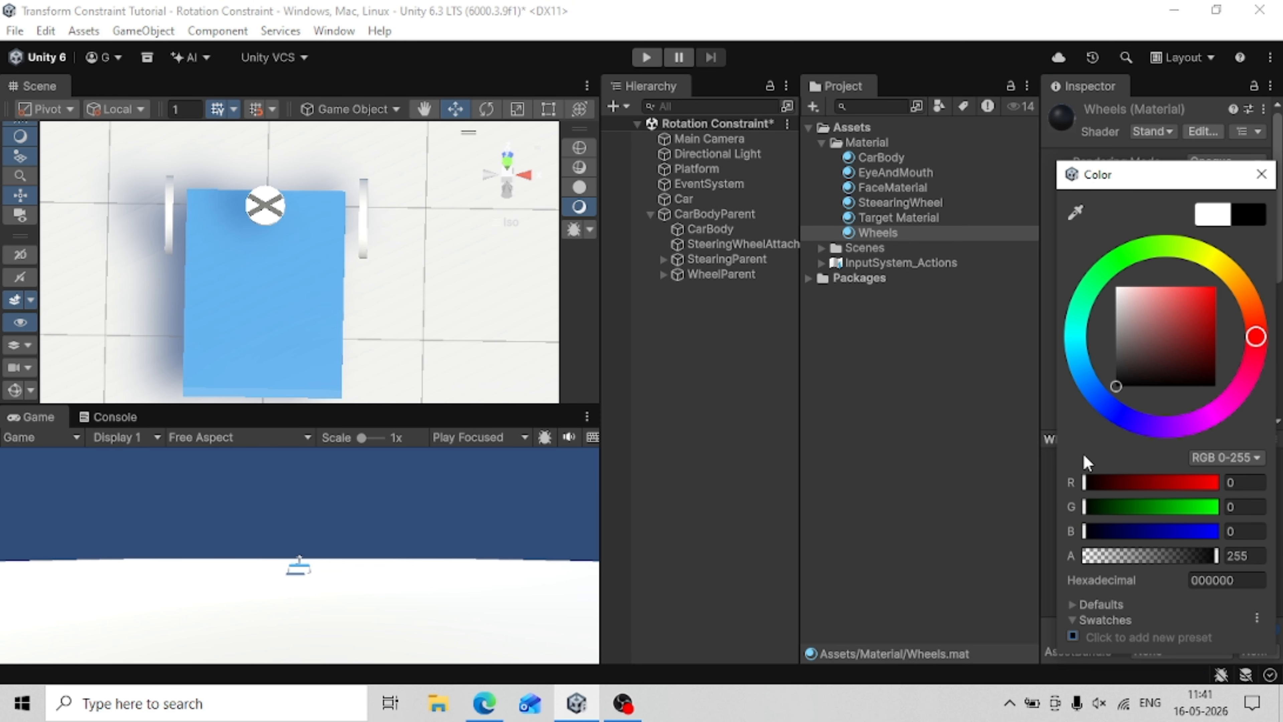
{"action": "left_click", "coordinate": [1260, 174]}
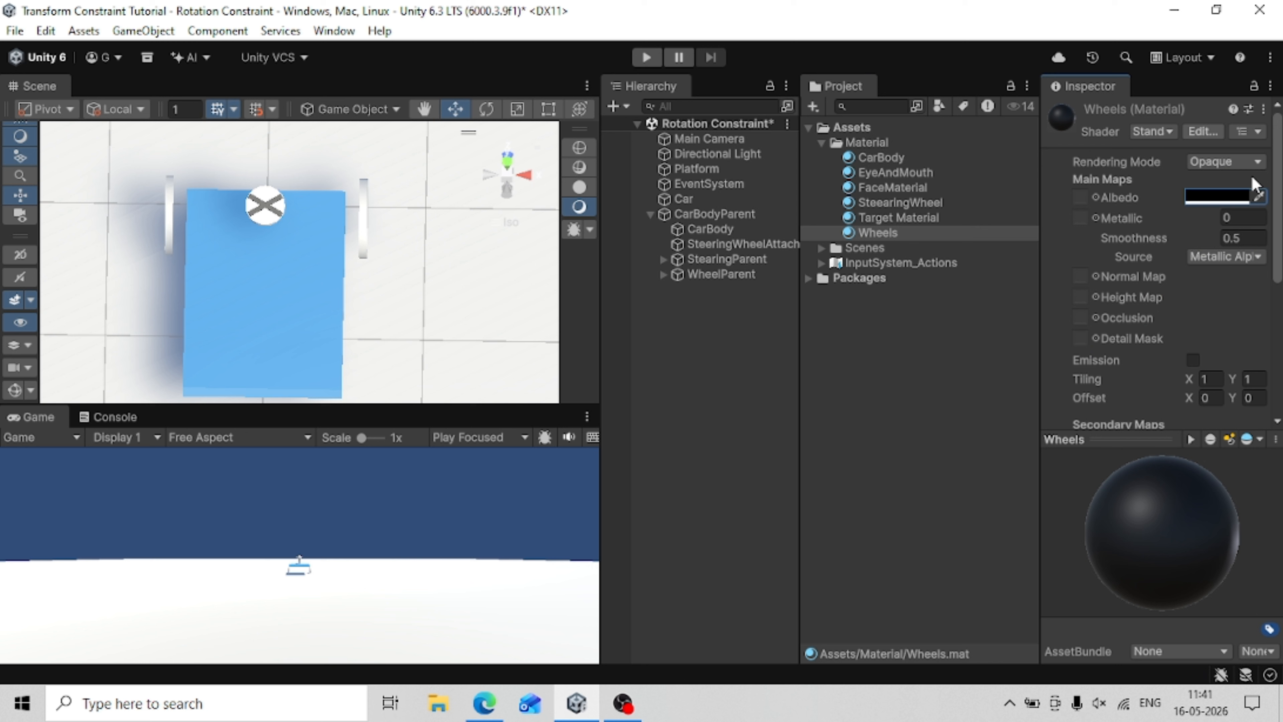
Assign the Wheels material to both Wheel L and Wheel R under WheelParent in place of the default material.
{"action": "left_click", "coordinate": [661, 277]}
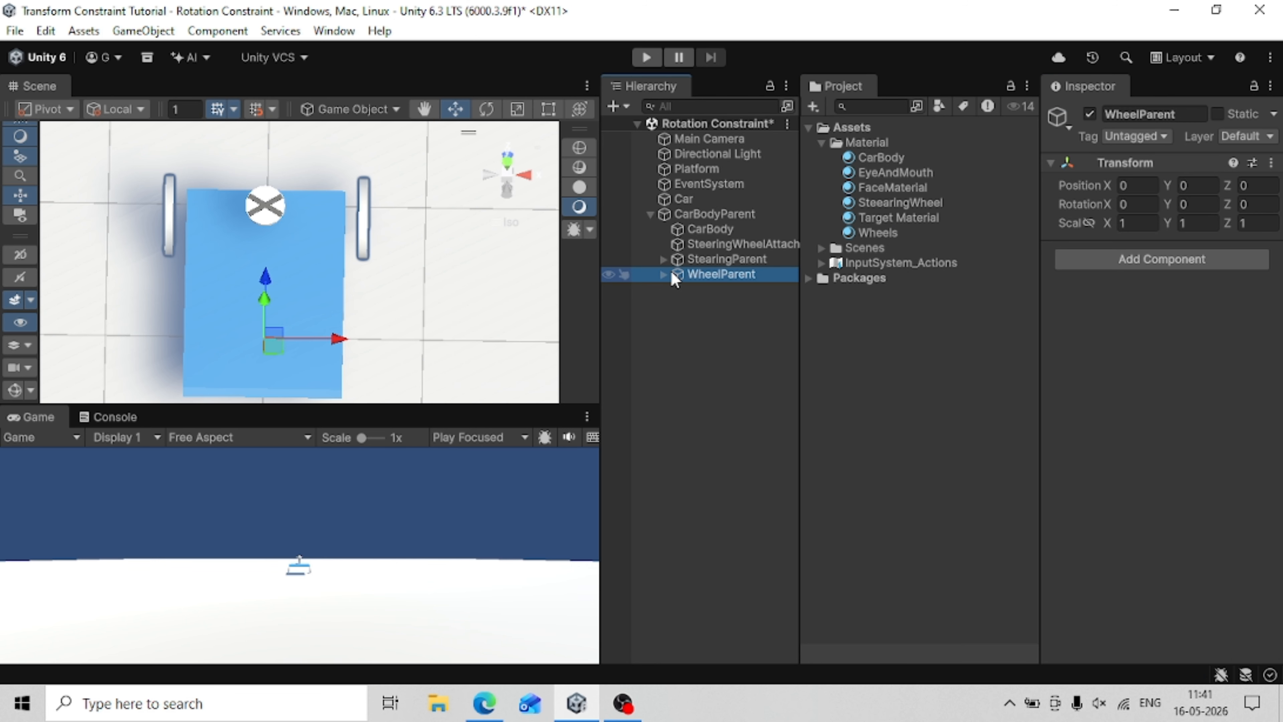
{"action": "left_click", "coordinate": [663, 274]}
{"action": "left_click", "coordinate": [698, 291]}
{"action": "left_click", "coordinate": [704, 305], "text": "shift"}
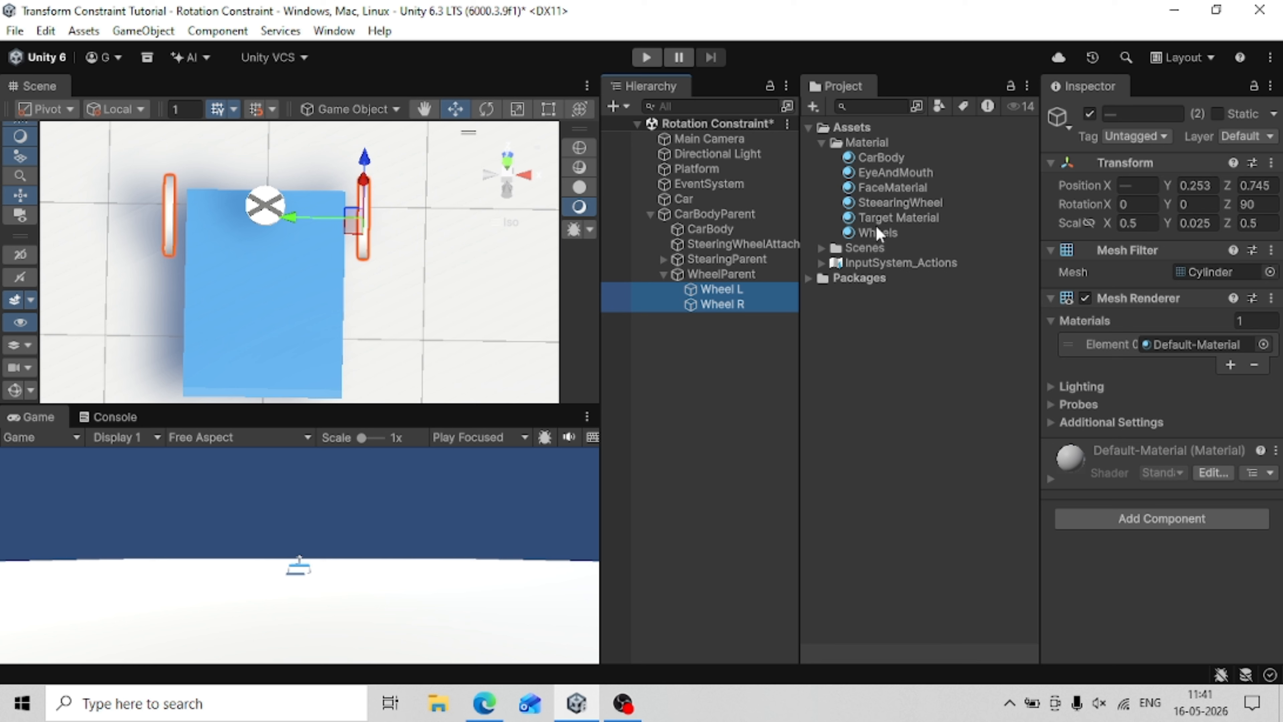
{"action": "left_click_drag", "start_coordinate": [877, 228], "coordinate": [1184, 349]}
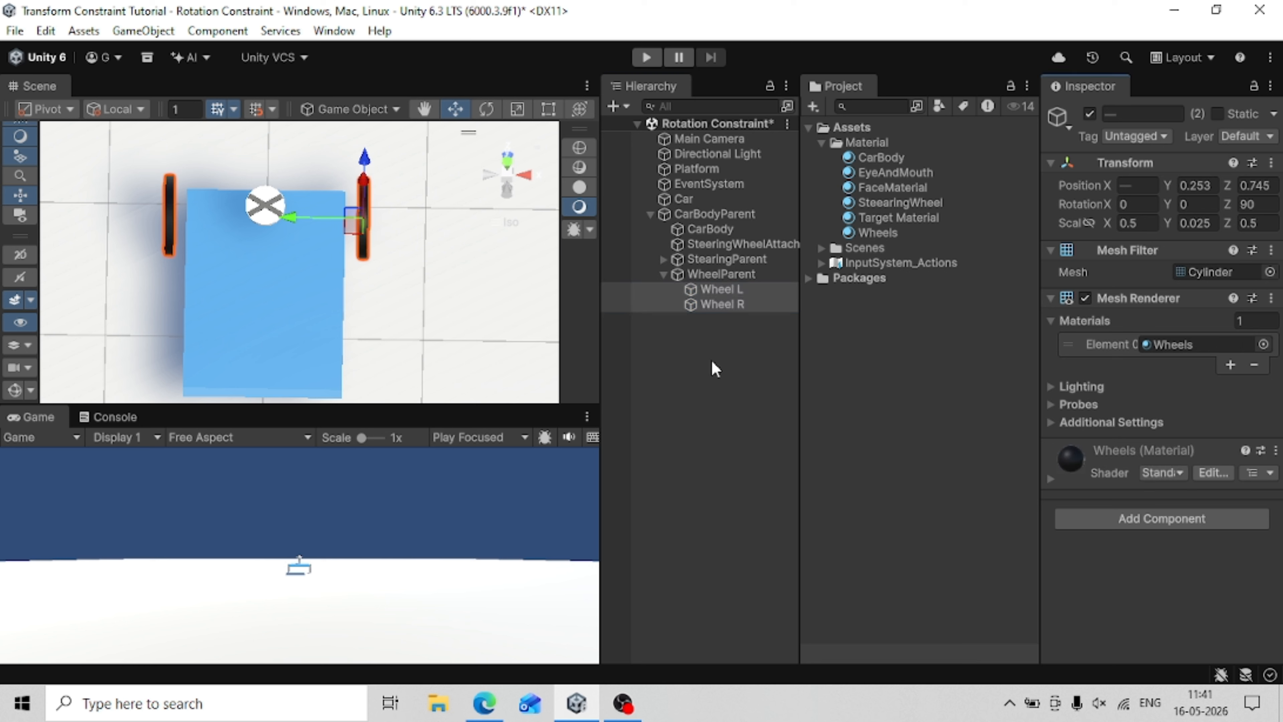
{"action": "left_click", "coordinate": [648, 383]}
{"action": "right_click_drag", "start_coordinate": [262, 348], "coordinate": [90, 263]}
Rename the WheelParent object to FrontWheelParent and collapse it in the hierarchy.
{"action": "left_click", "coordinate": [738, 278]}
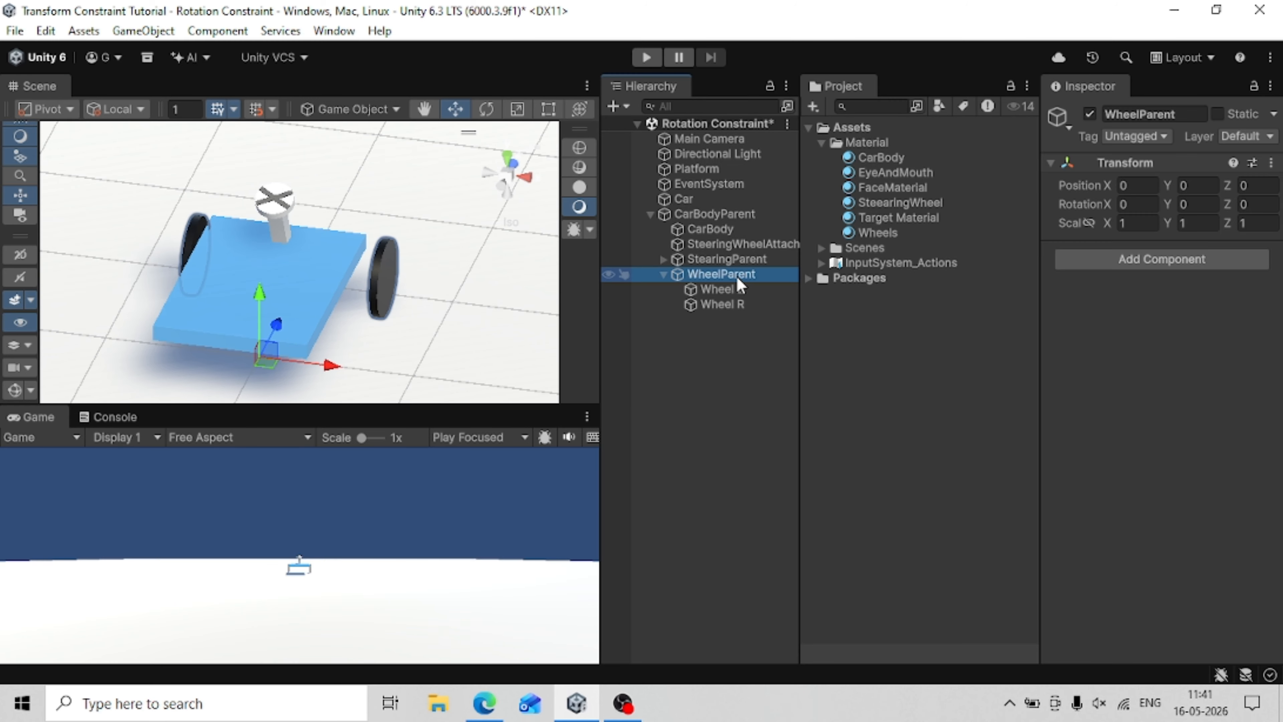
{"action": "key", "text": "F2"}
{"action": "key", "text": "Left"}
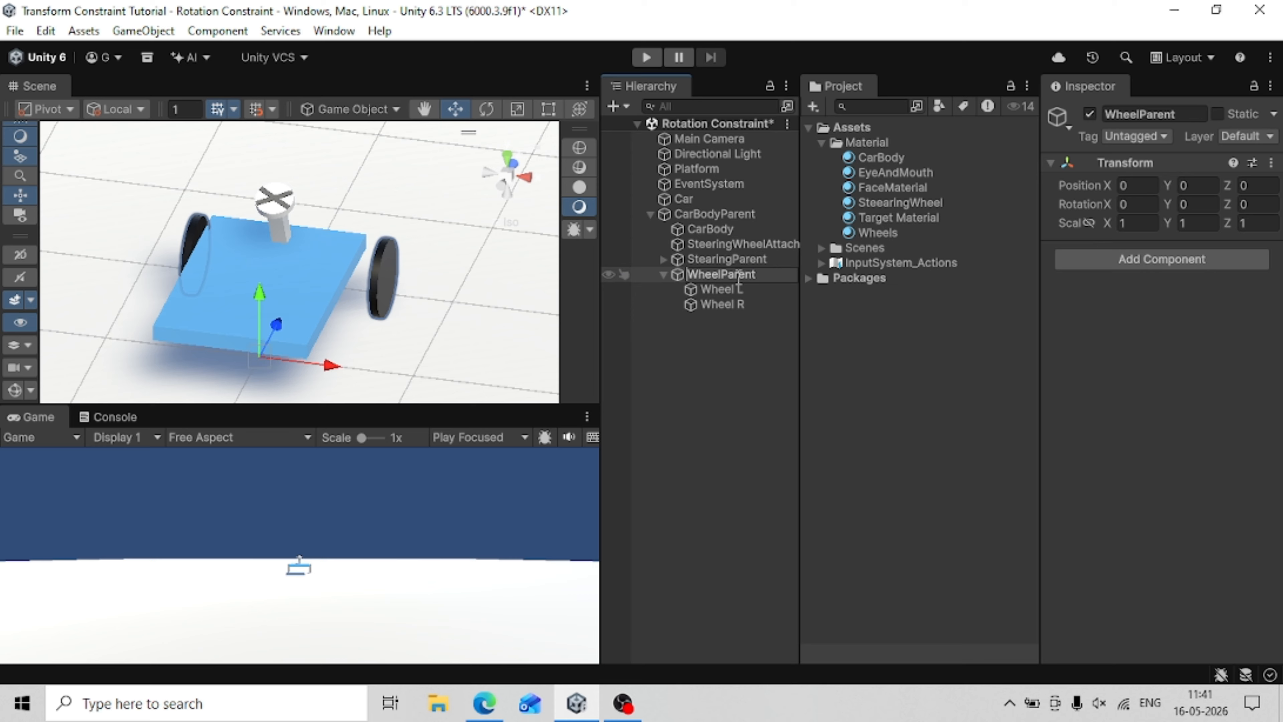
{"action": "type", "text": "Front"}
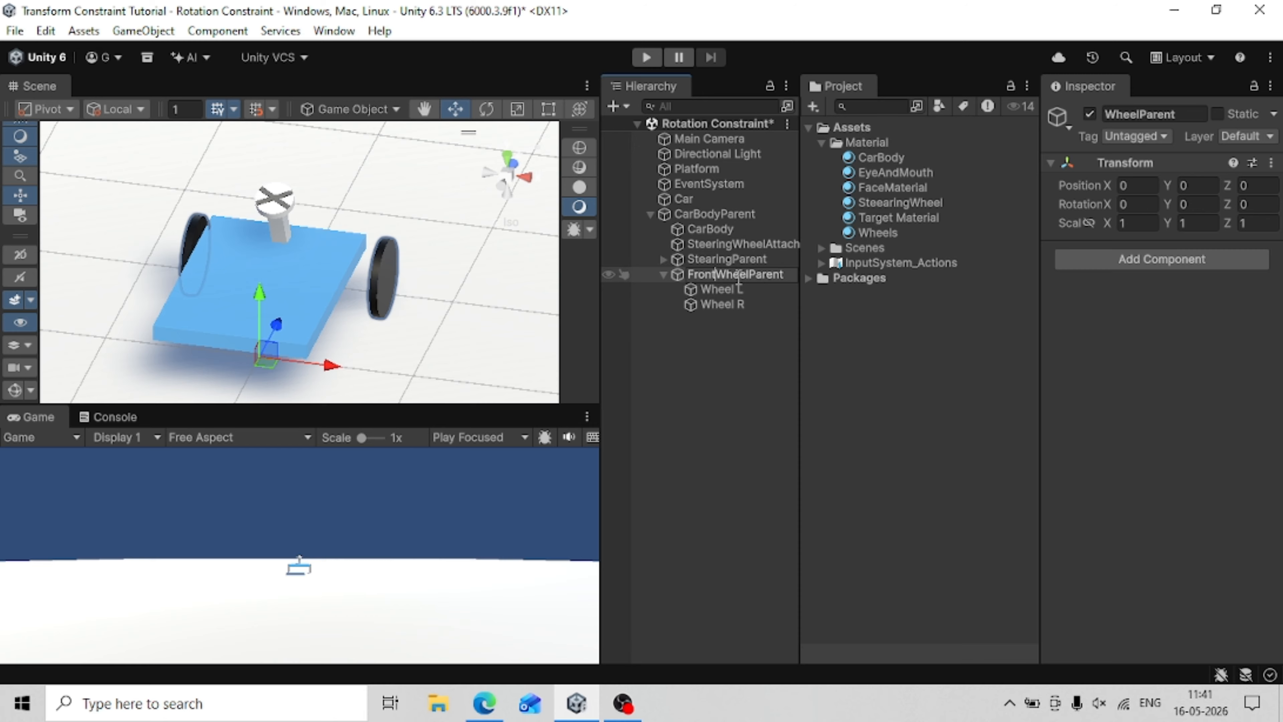
{"action": "key", "text": "Return"}
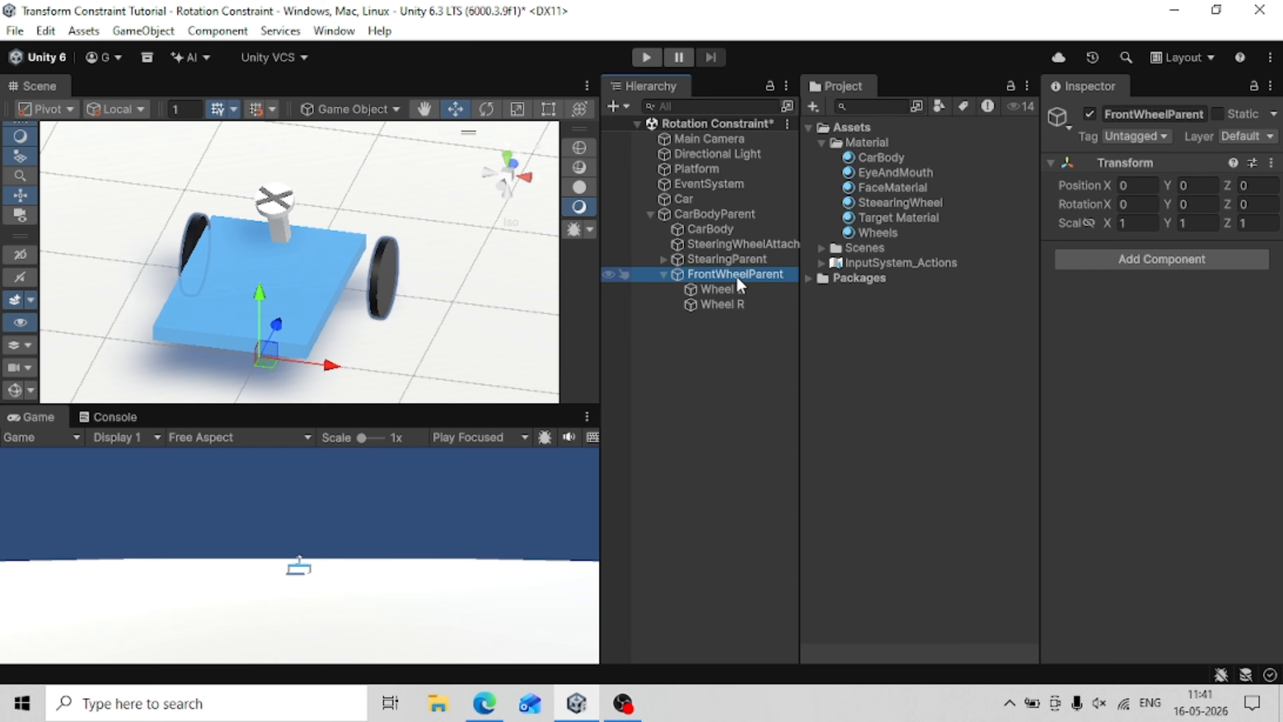
{"action": "left_click", "coordinate": [667, 275]}
Try rotating StearingParent about its Y axis by about 18 degrees in a view from above, and undo the rotation.
{"action": "left_click", "coordinate": [676, 260]}
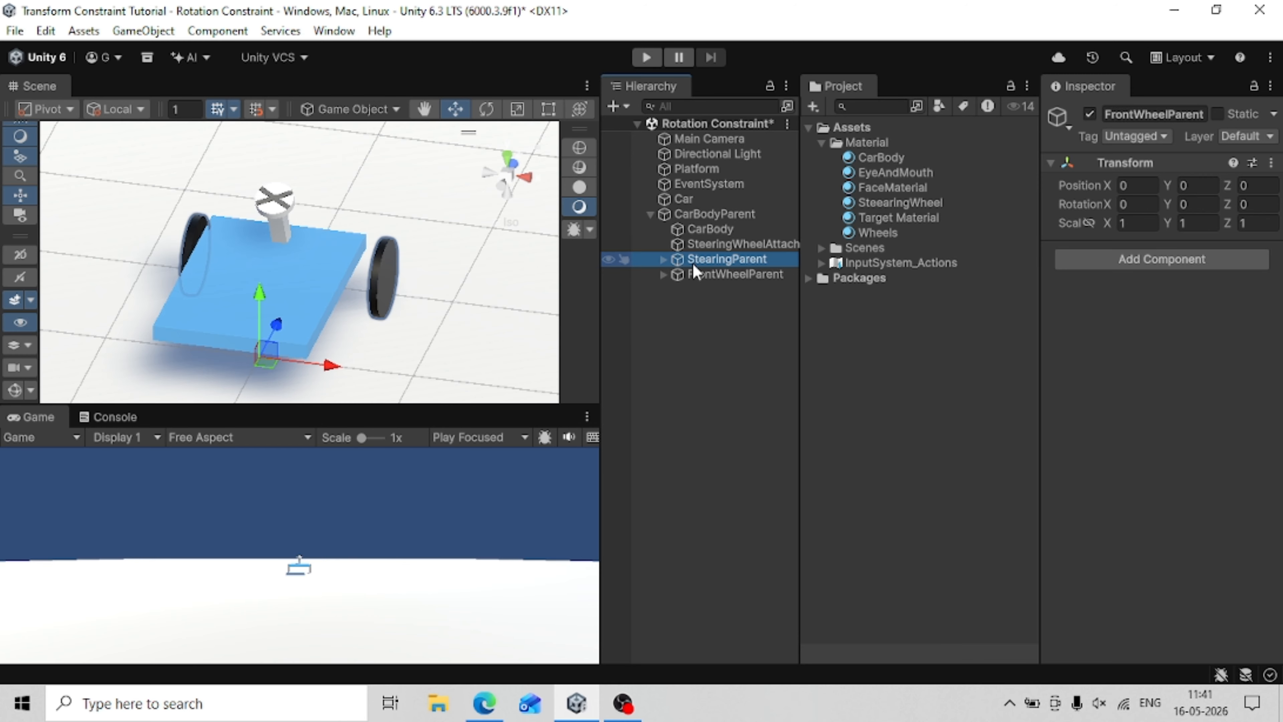
{"action": "key", "text": "e"}
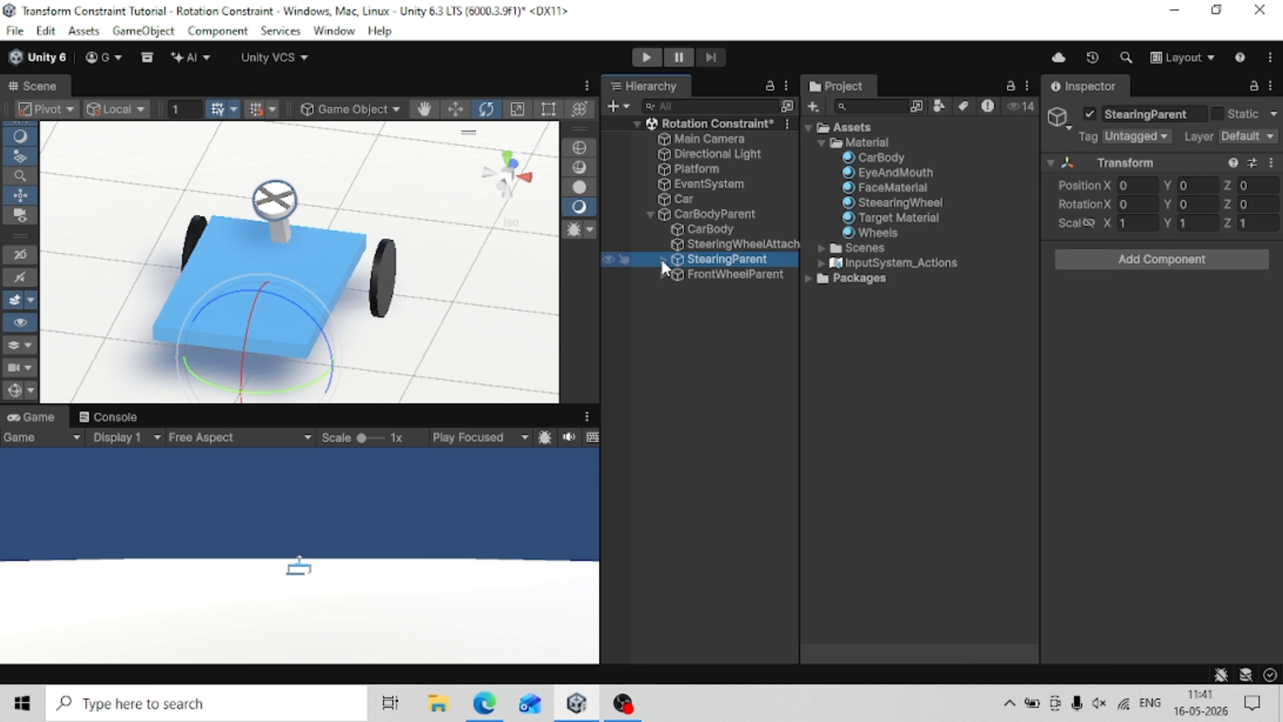
{"action": "left_click_drag", "start_coordinate": [228, 244], "coordinate": [297, 420], "text": "alt"}
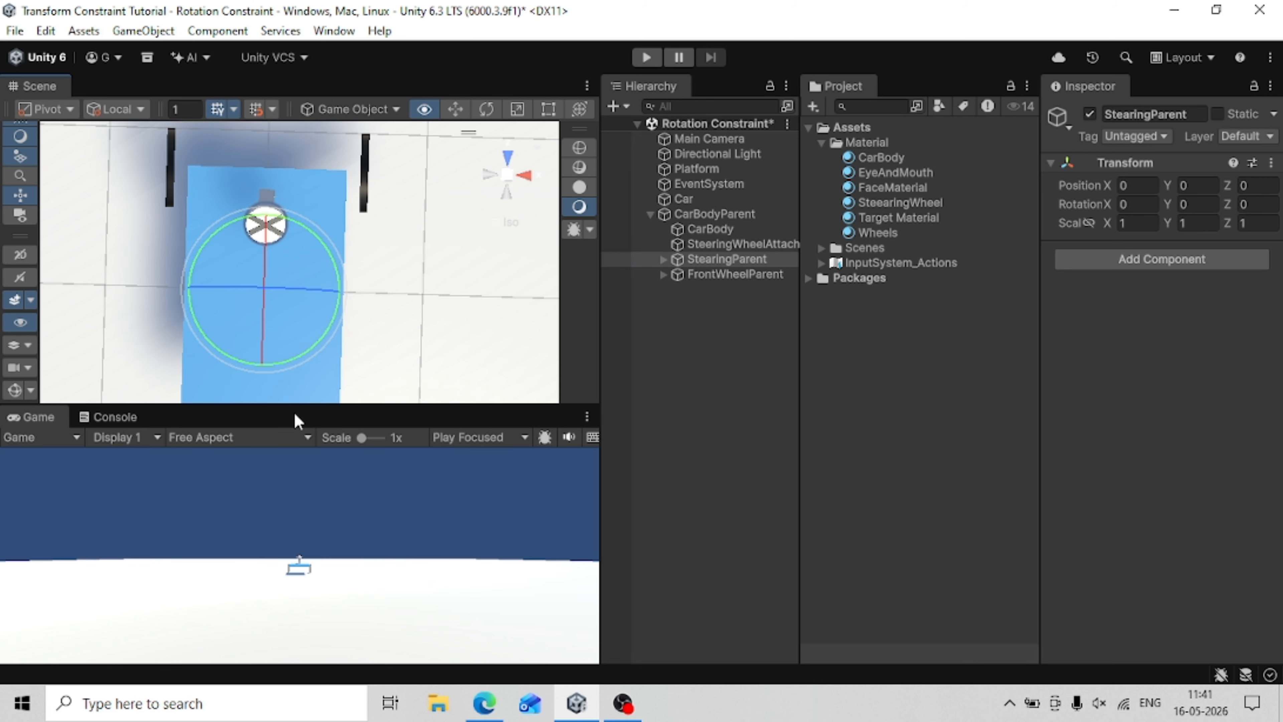
{"action": "left_click_drag", "start_coordinate": [293, 372], "coordinate": [246, 373]}
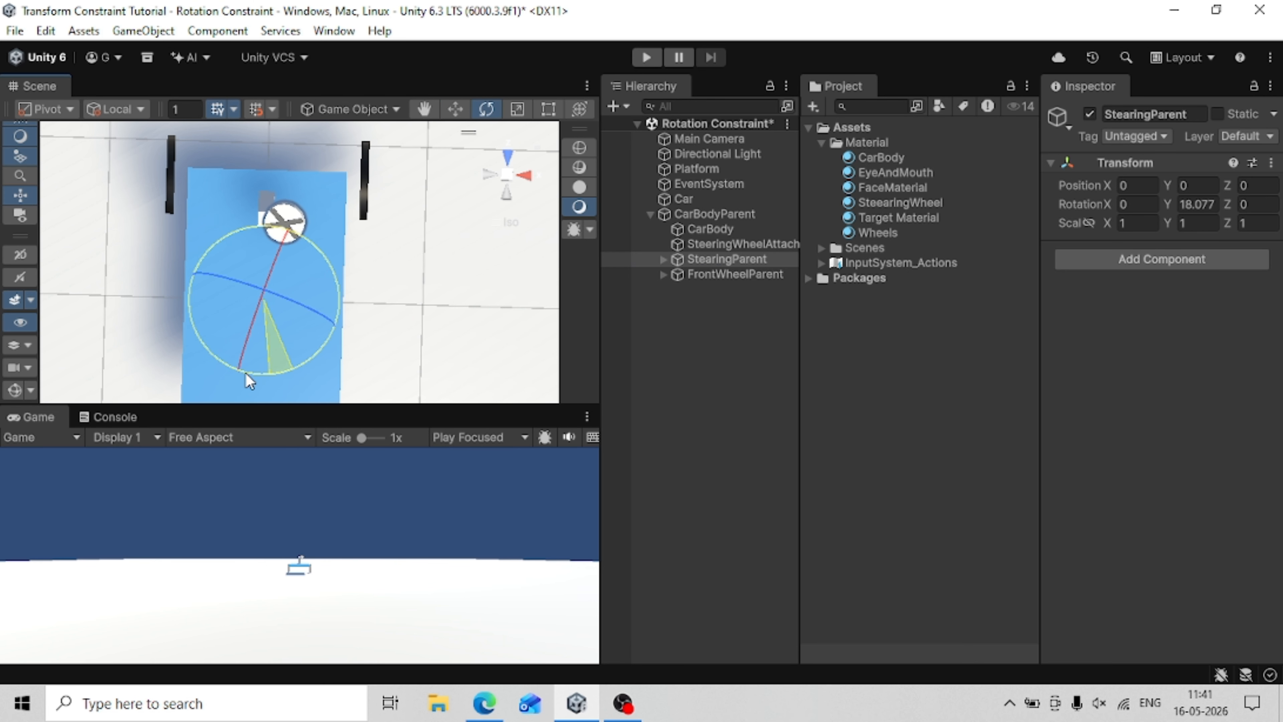
{"action": "key", "text": "ctrl+z"}
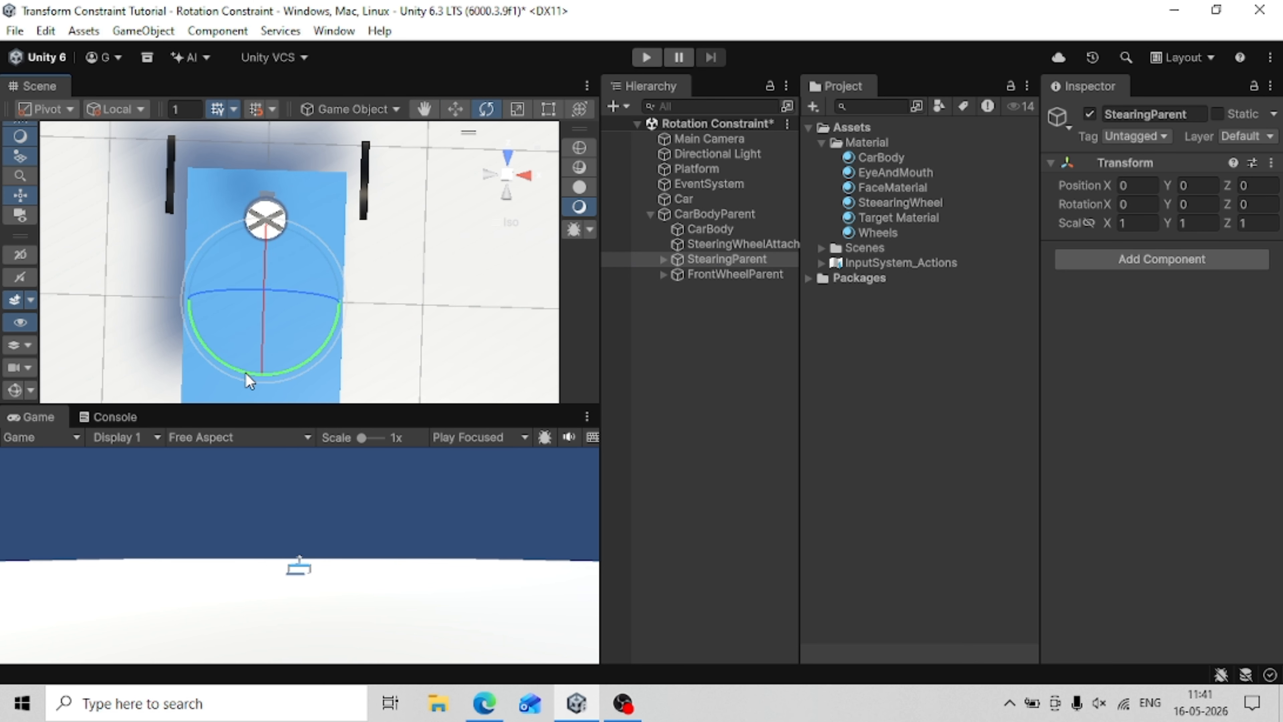
Rotate the StearingWheel child of StearingParent about its local Y axis, leaving it at a Y rotation of about -0.8.
{"action": "left_click", "coordinate": [663, 259]}
{"action": "left_click", "coordinate": [687, 274]}
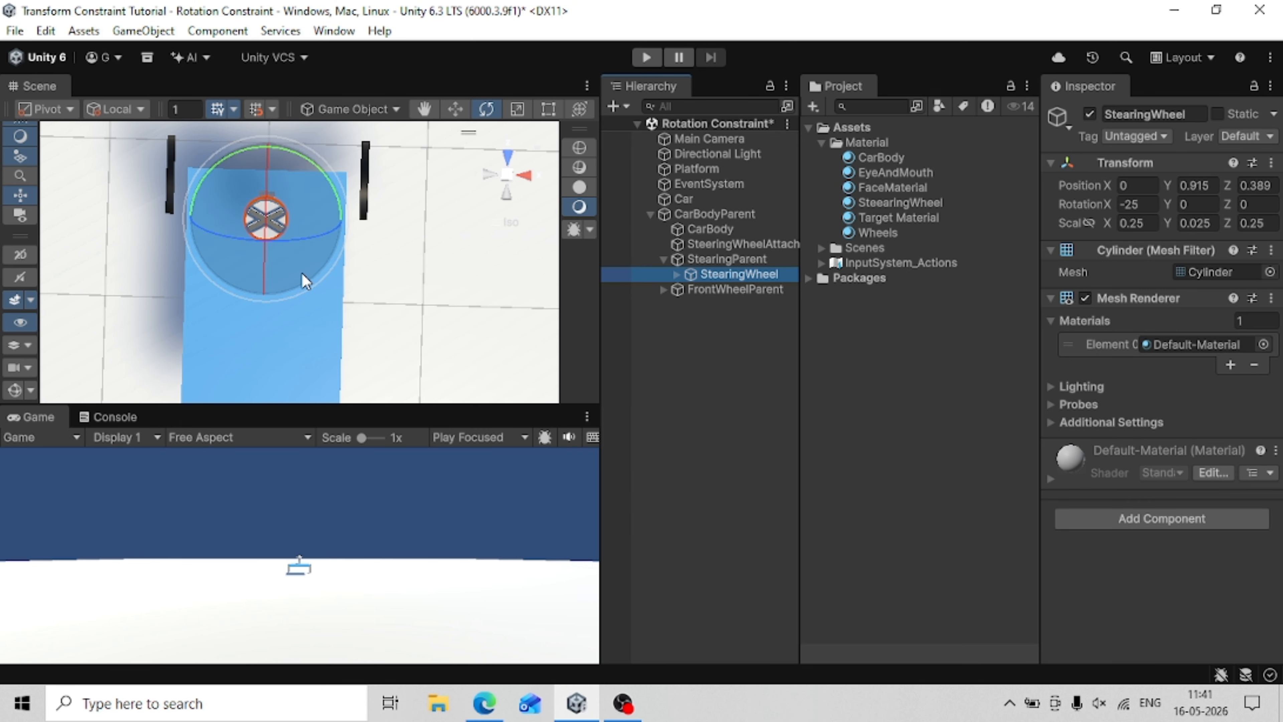
{"action": "right_click_drag", "start_coordinate": [345, 277], "coordinate": [358, 186]}
{"action": "left_click_drag", "start_coordinate": [310, 263], "coordinate": [501, 353]}
{"action": "left_click", "coordinate": [715, 273]}
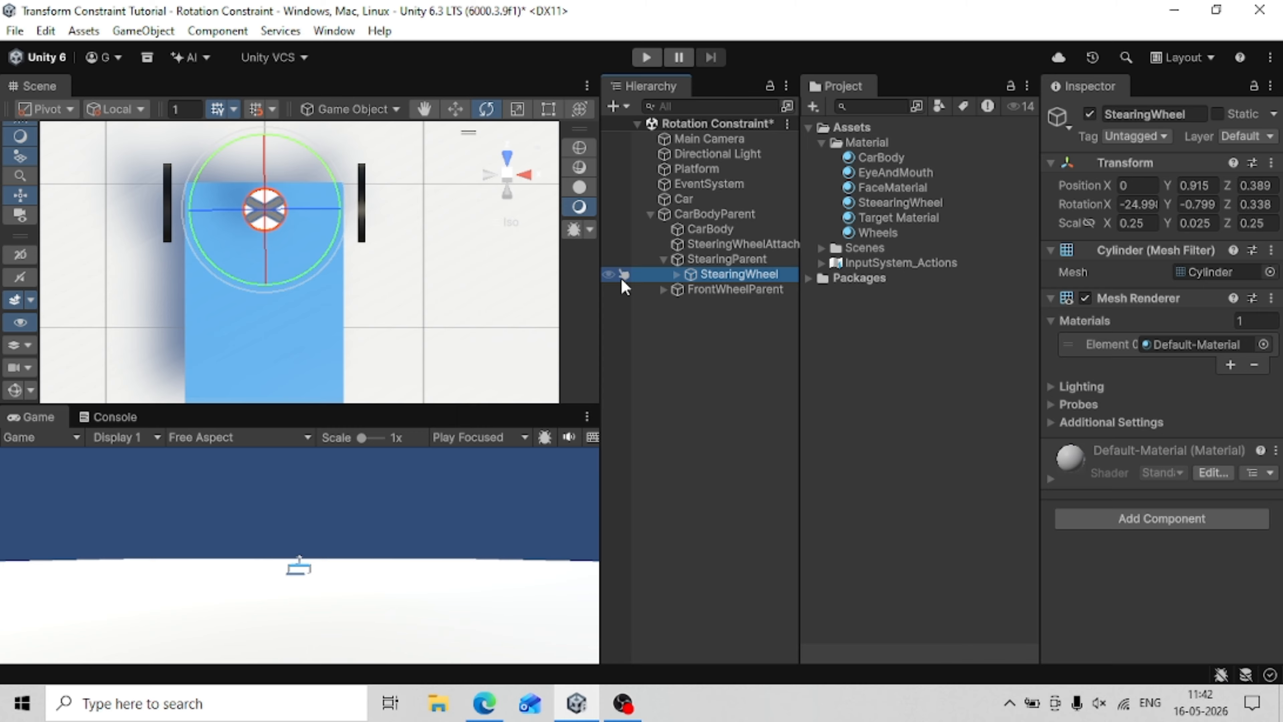
Add a Rotation Constraint component to both Wheel L and Wheel R under FrontWheelParent.
{"action": "left_click", "coordinate": [662, 290]}
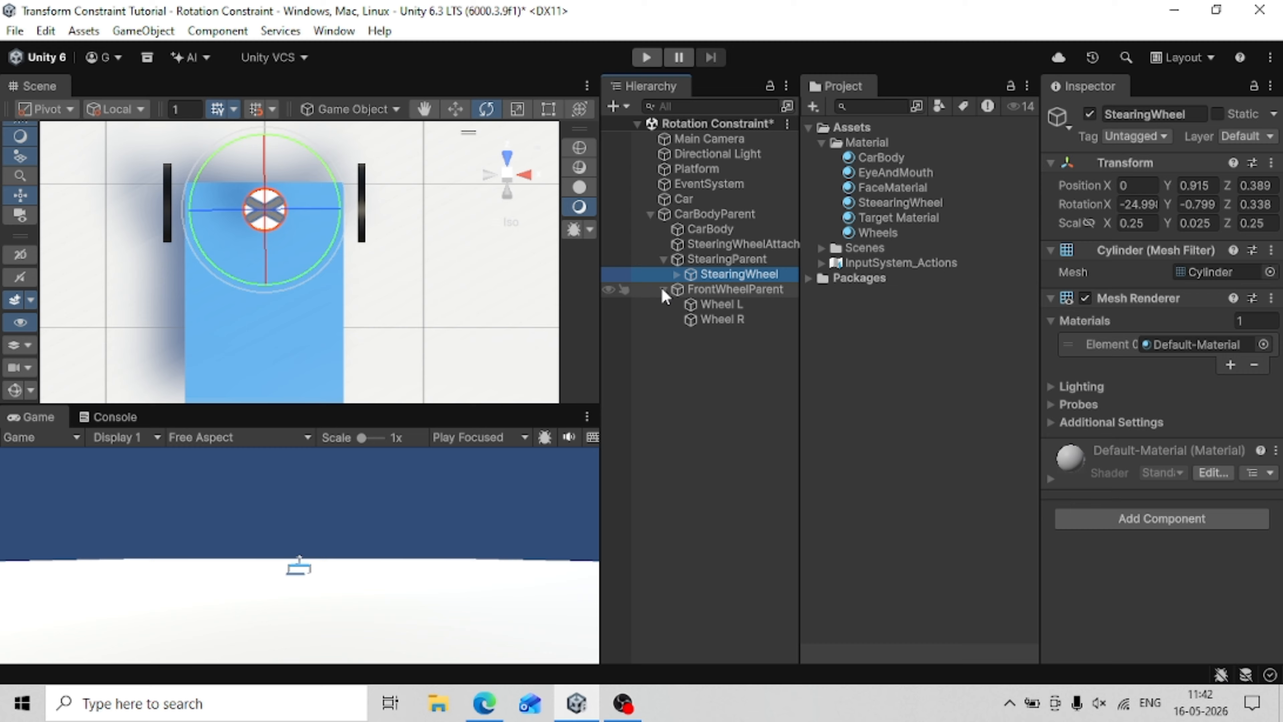
{"action": "left_click", "coordinate": [719, 300]}
{"action": "left_click", "coordinate": [1131, 521]}
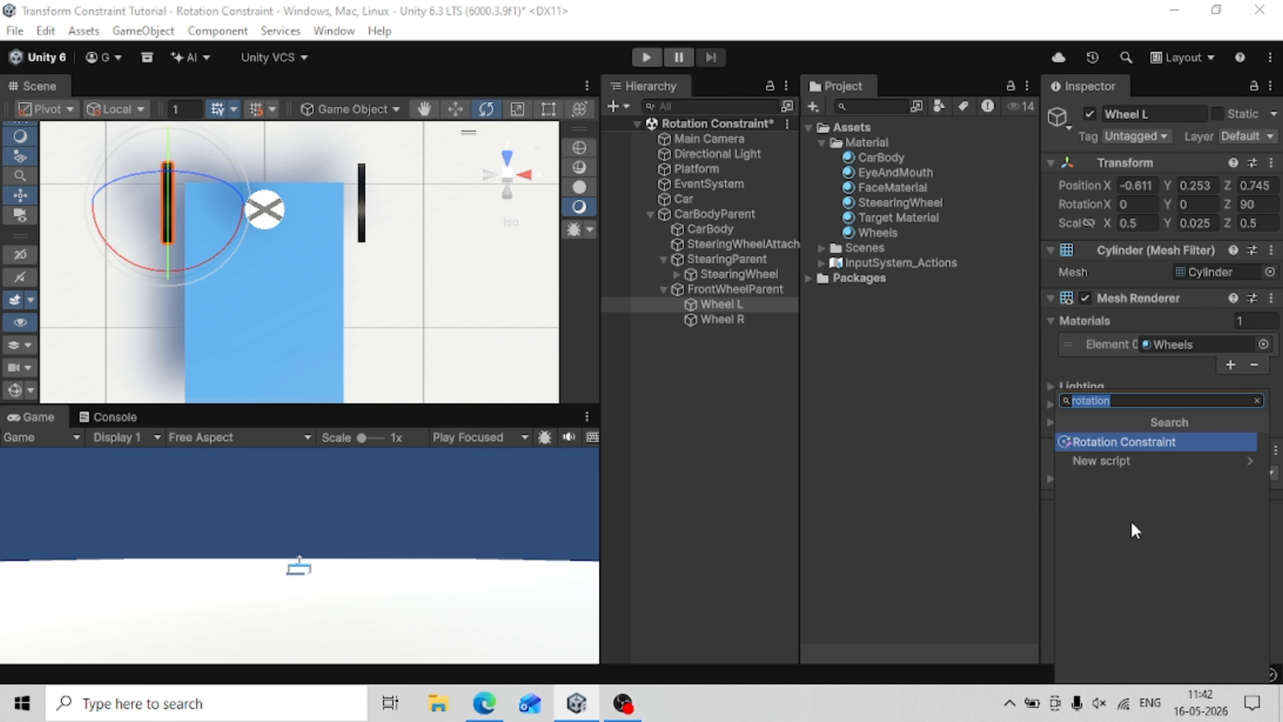
{"action": "key", "text": "Return"}
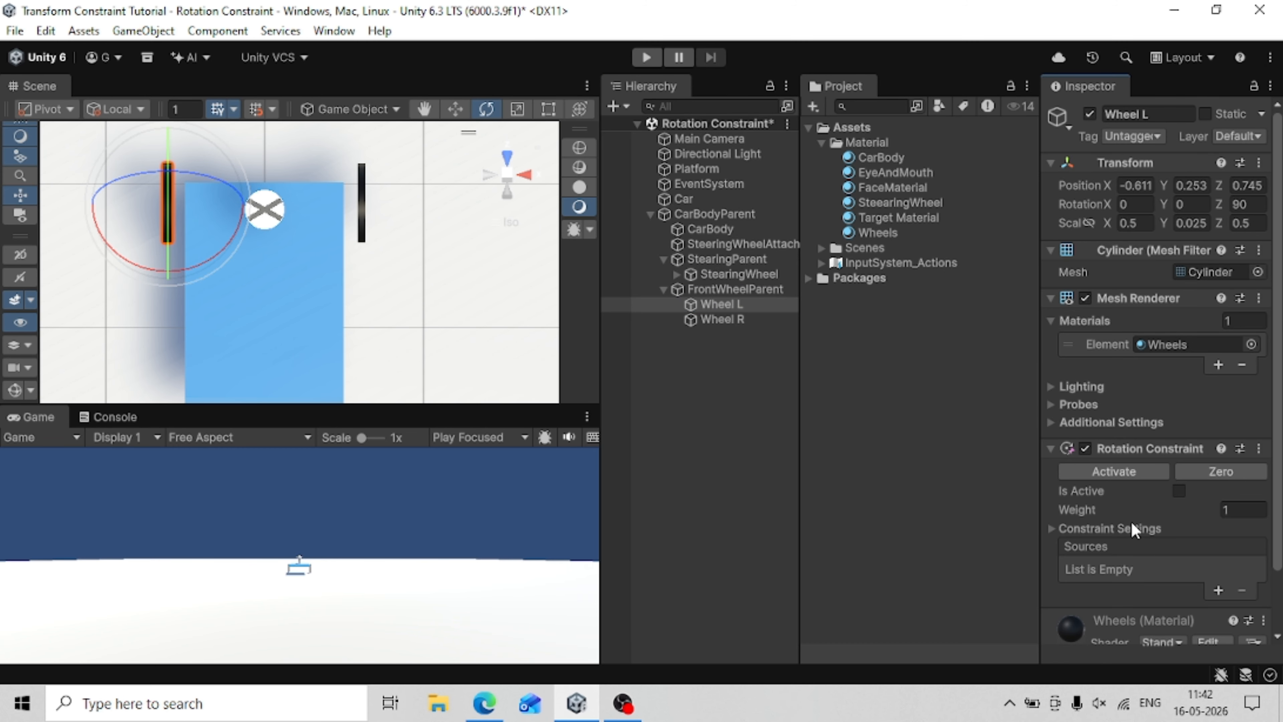
{"action": "left_click", "coordinate": [707, 318]}
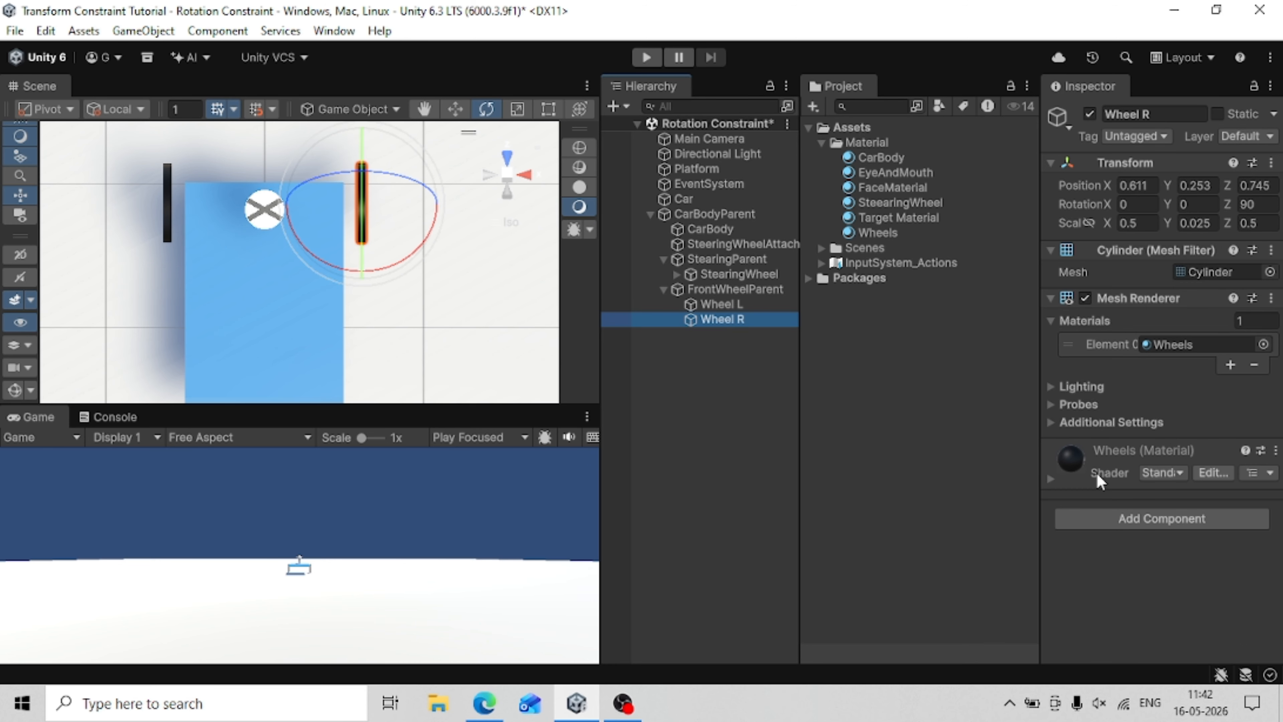
{"action": "left_click", "coordinate": [1138, 521]}
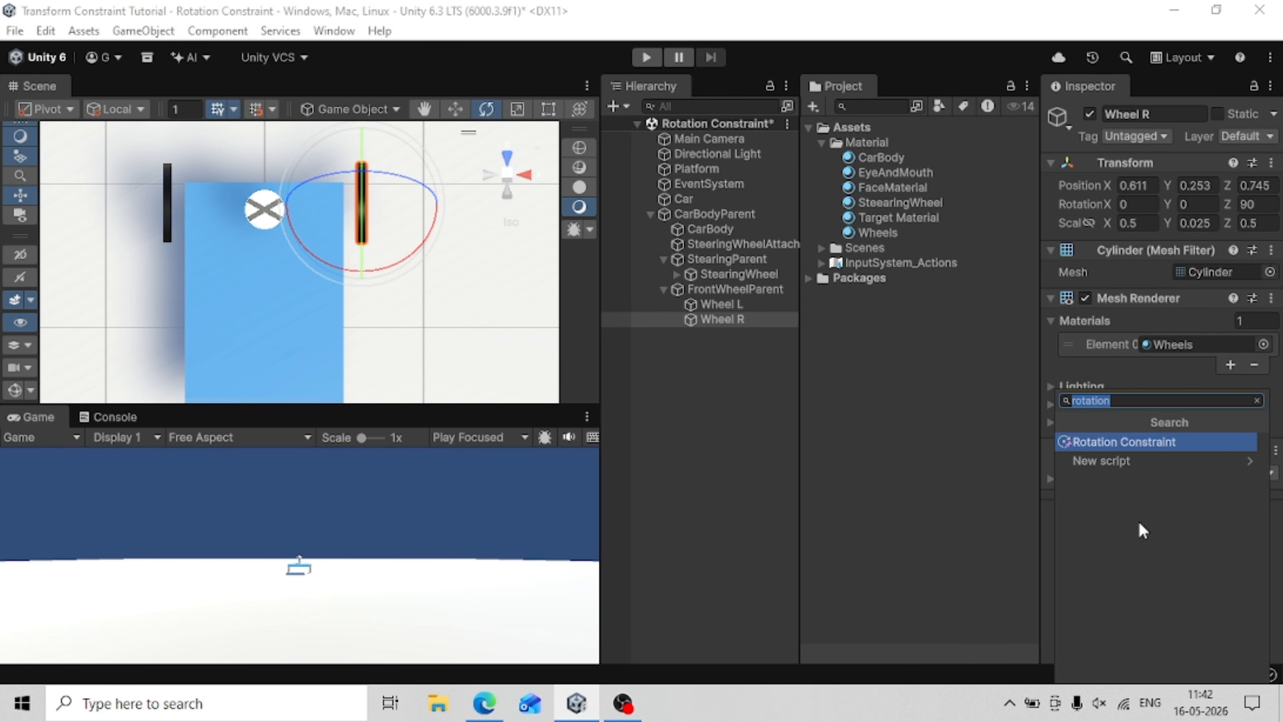
{"action": "key", "text": "Return"}
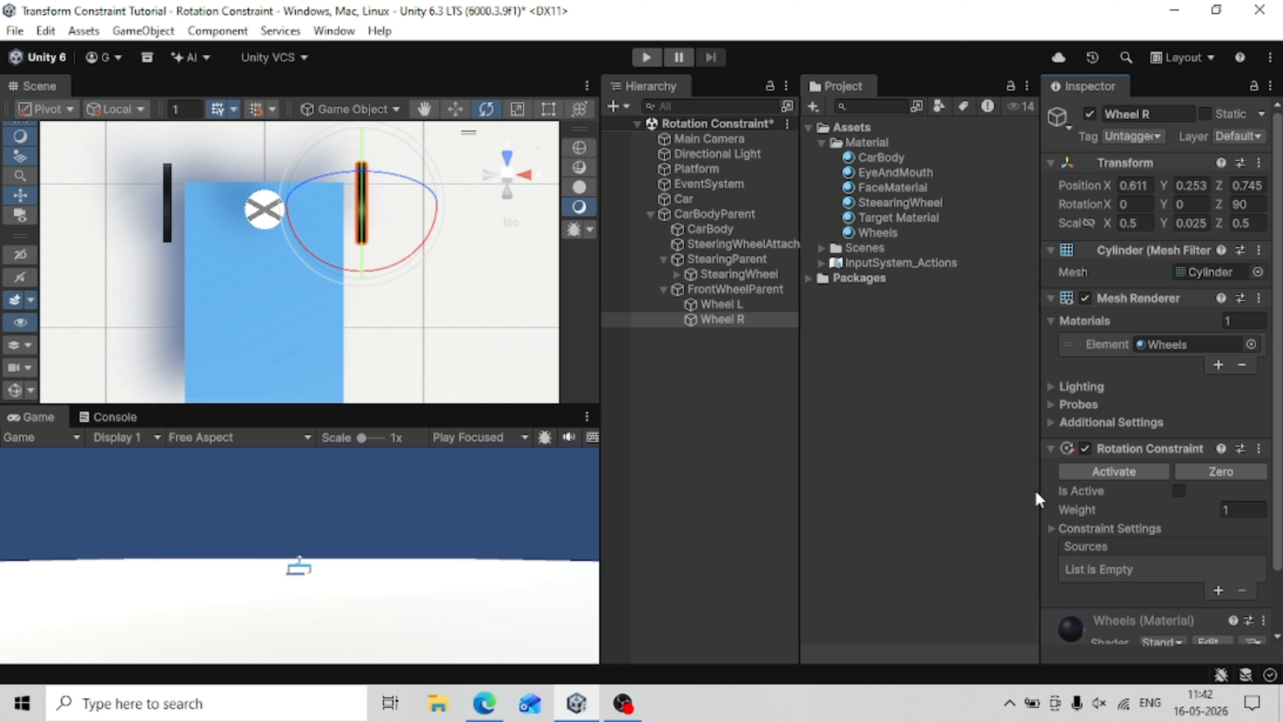
Add StearingWheel as a source in the Rotation Constraints of Wheel R and Wheel L, with the Inspector widened.
{"action": "left_click_drag", "start_coordinate": [1039, 490], "coordinate": [903, 477]}
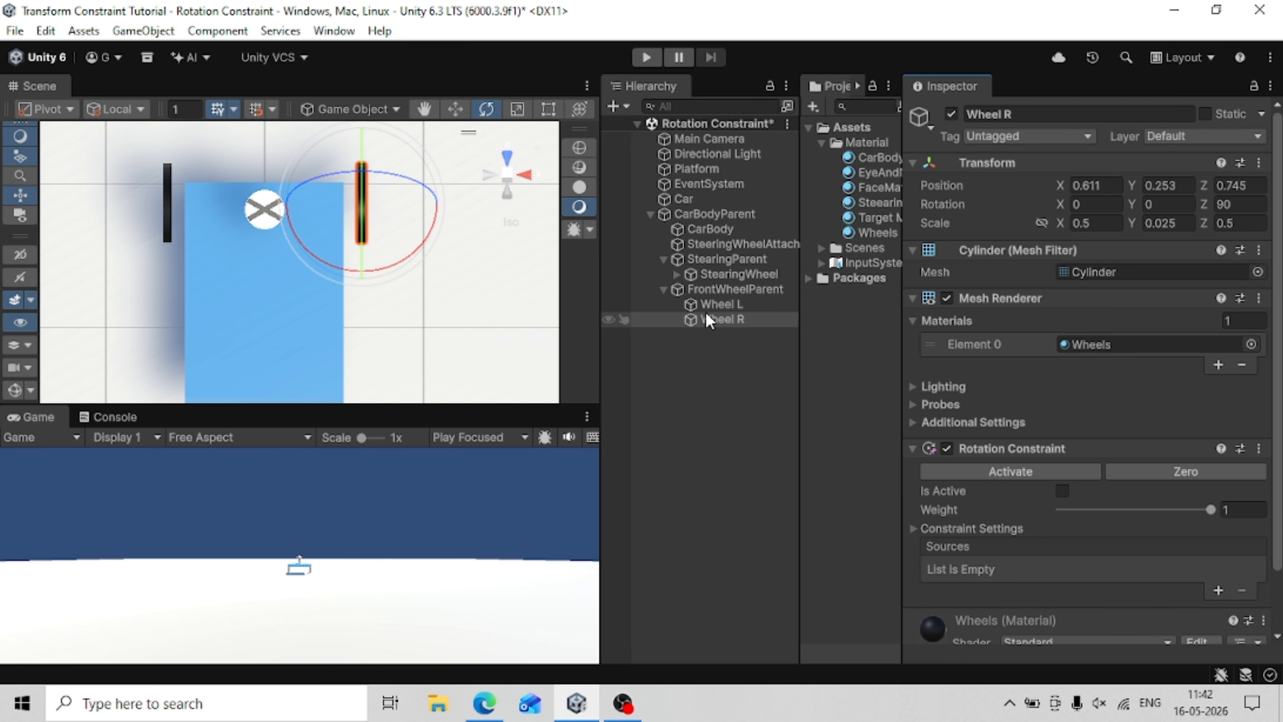
{"action": "left_click", "coordinate": [1219, 590]}
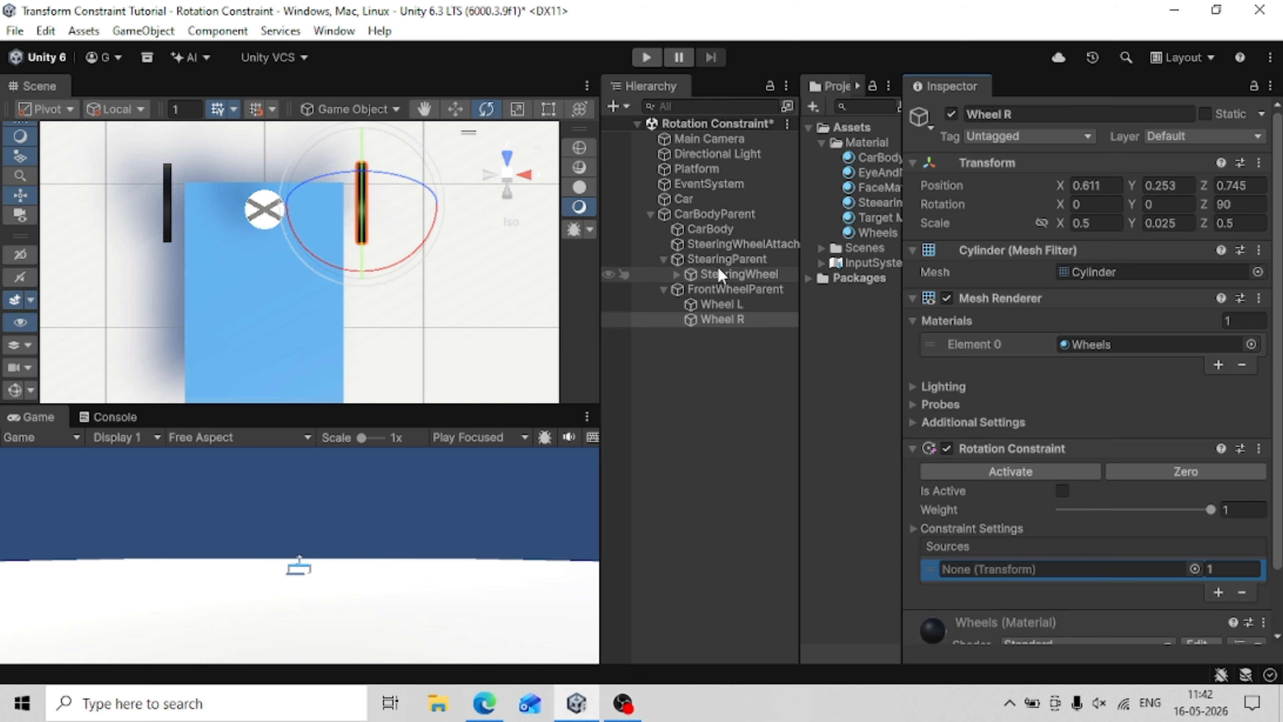
{"action": "left_click_drag", "start_coordinate": [719, 274], "coordinate": [1149, 570]}
{"action": "left_click", "coordinate": [727, 304]}
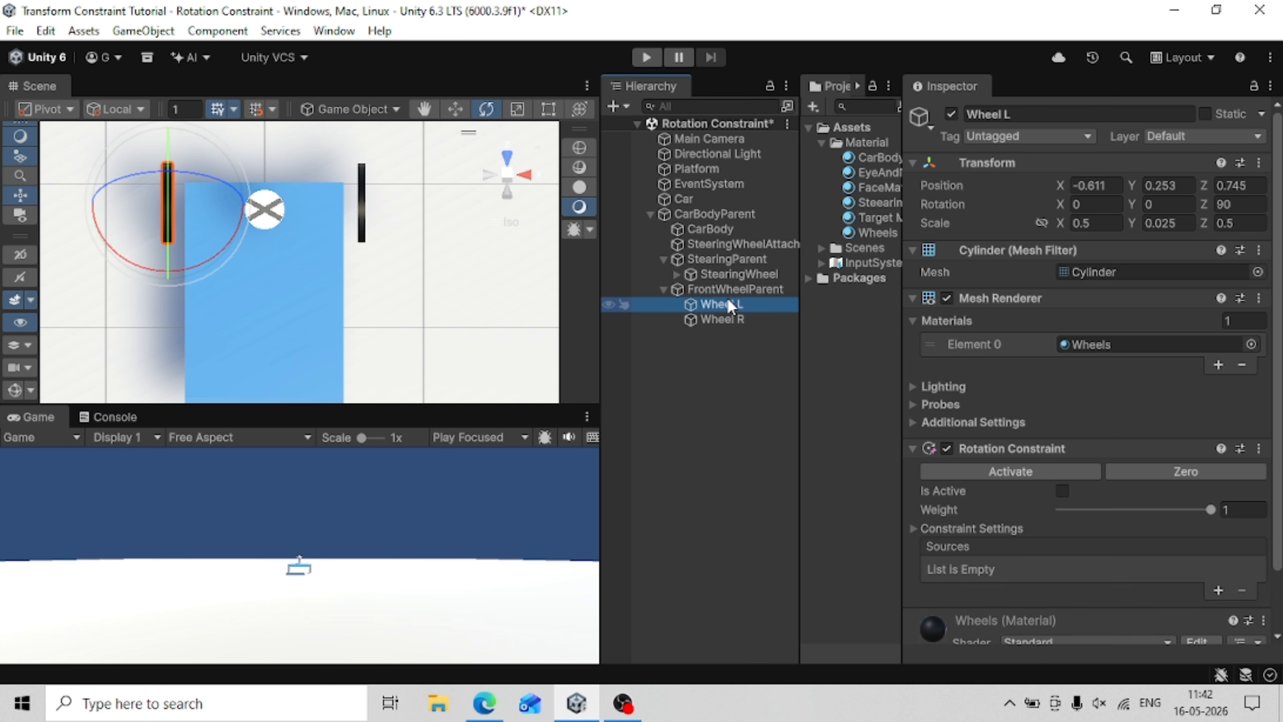
{"action": "left_click", "coordinate": [1215, 593]}
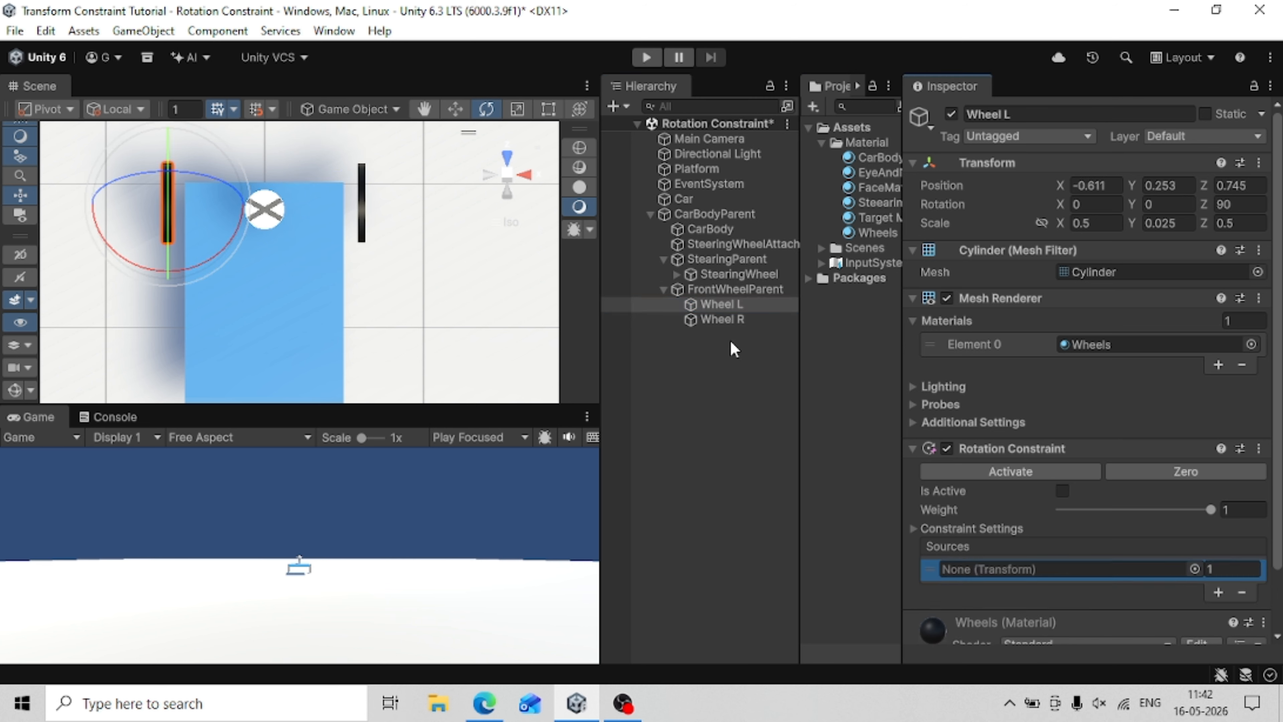
{"action": "left_click_drag", "start_coordinate": [701, 282], "coordinate": [1002, 569]}
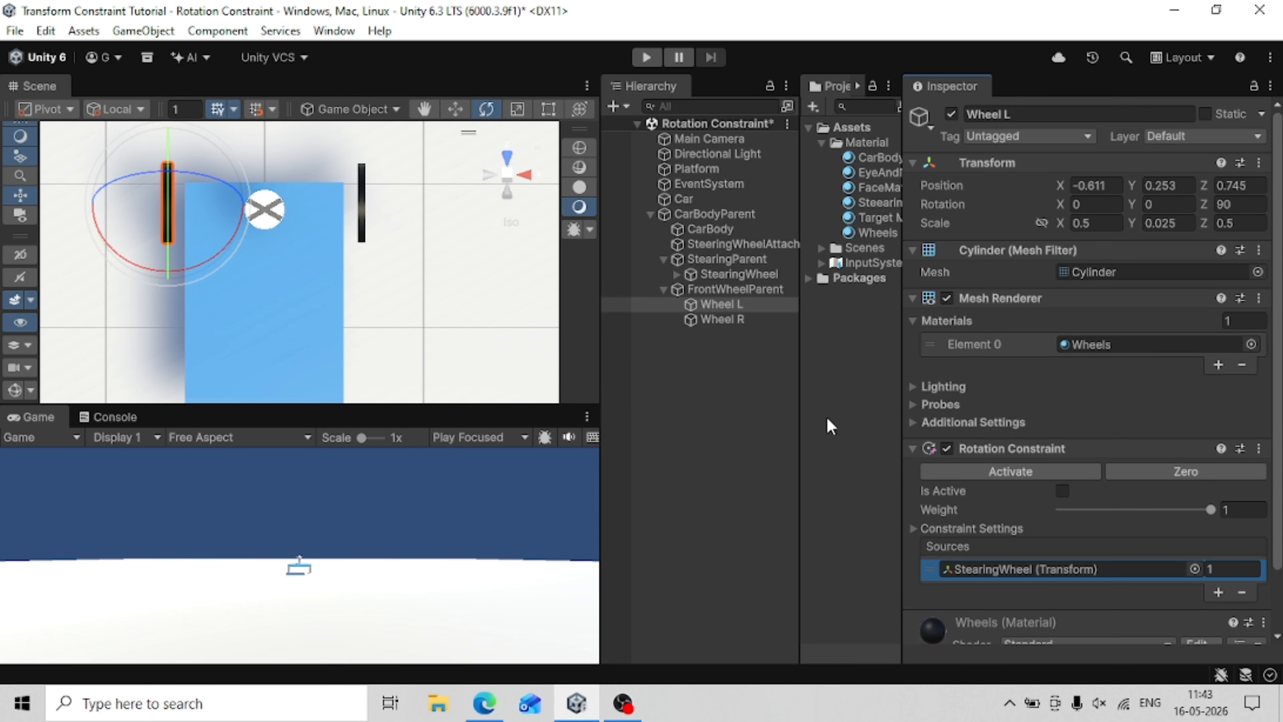
Activate Wheel L's Rotation Constraint and test it by turning StearingWheel about its local Y axis.
{"action": "left_click", "coordinate": [912, 529]}
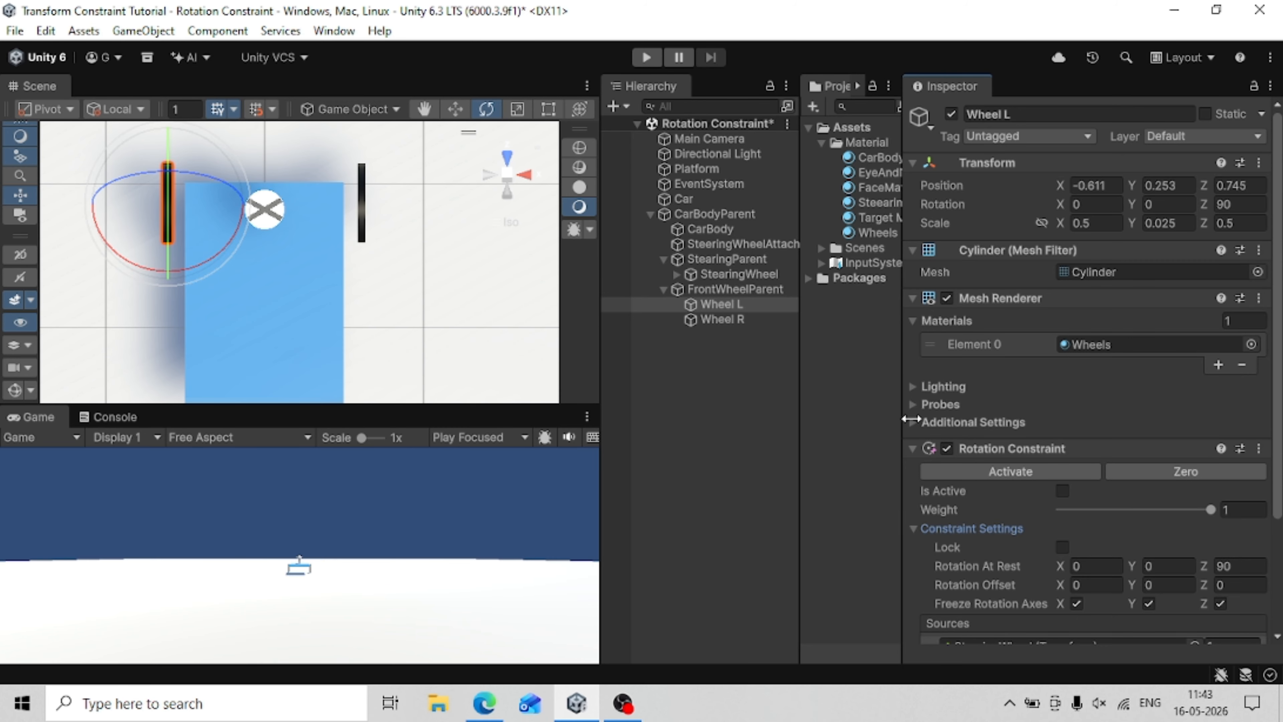
{"action": "scroll", "coordinate": [957, 414], "scroll_direction": "down", "scroll_amount": 4}
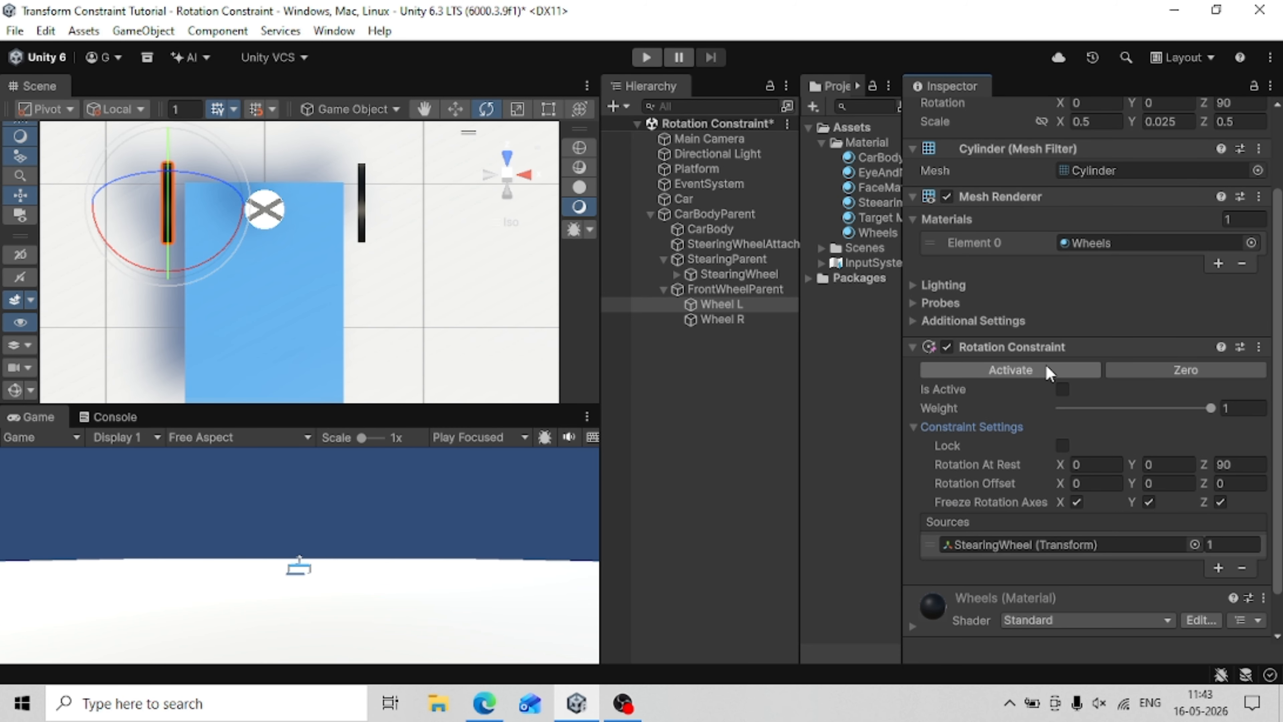
{"action": "left_click", "coordinate": [1046, 369]}
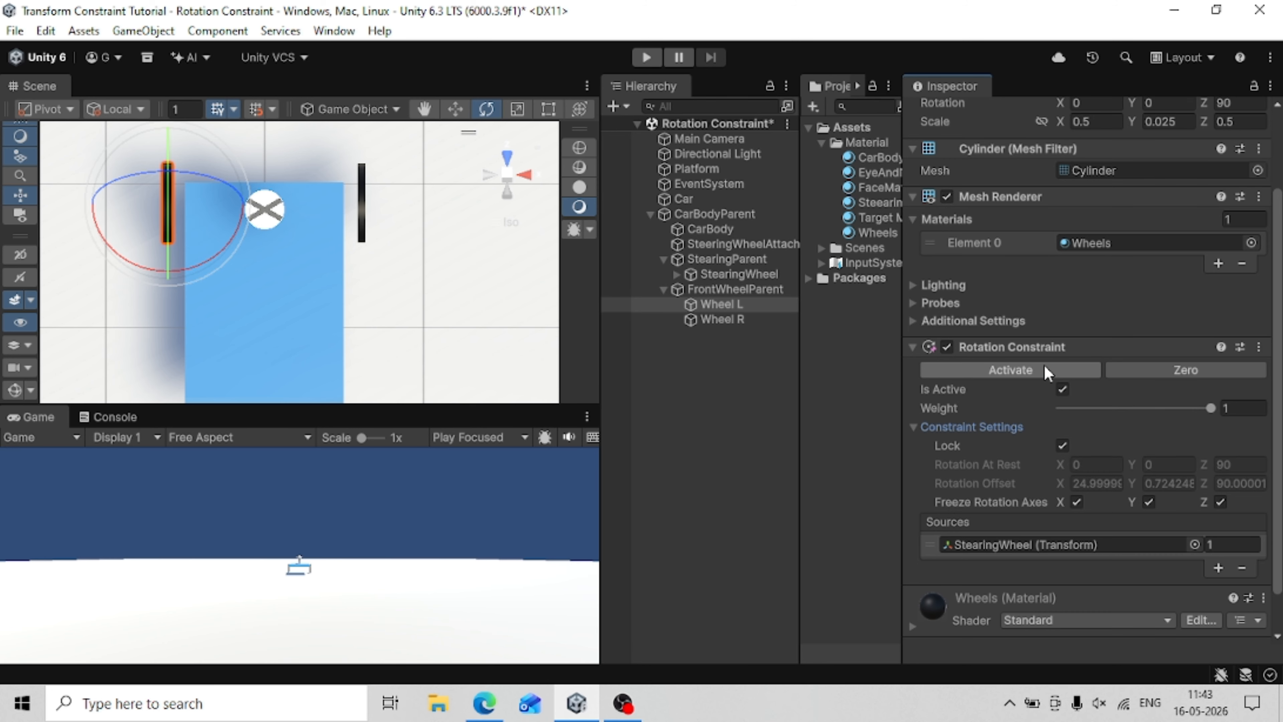
{"action": "left_click", "coordinate": [739, 273]}
{"action": "left_click_drag", "start_coordinate": [332, 264], "coordinate": [361, 315]}
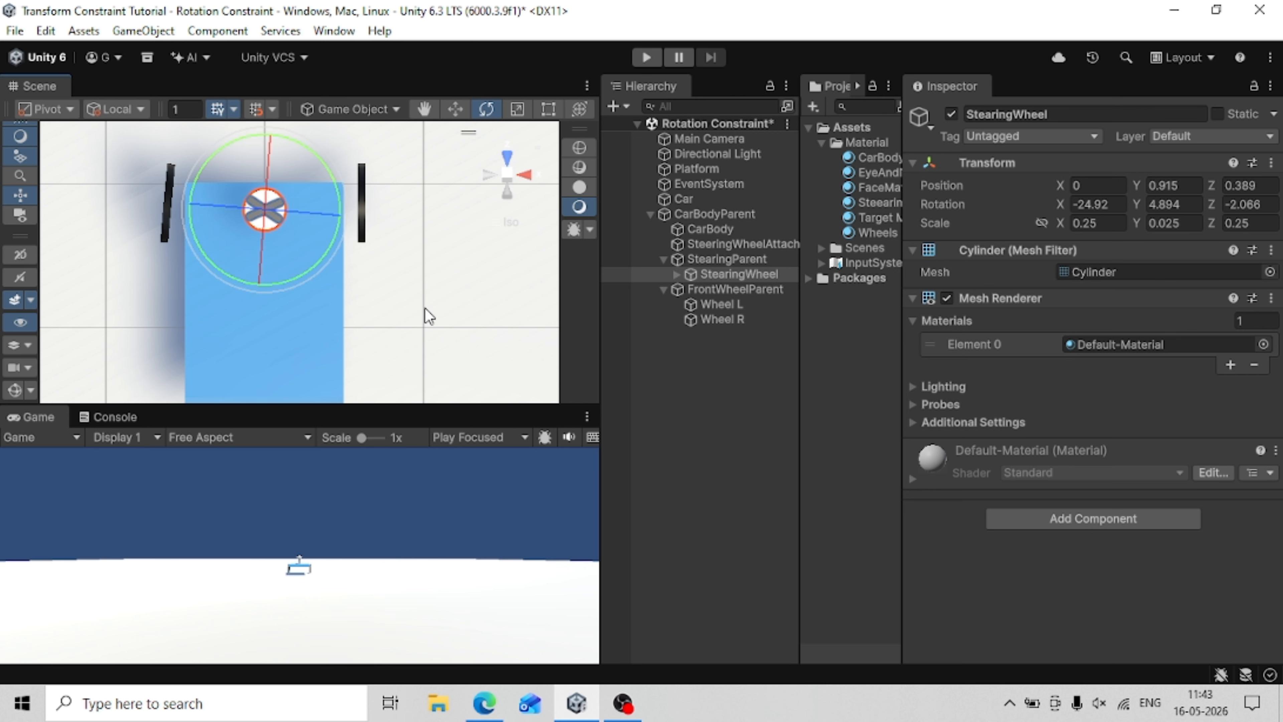
Activate Wheel R's Rotation Constraint and expand its constraint settings.
{"action": "left_click", "coordinate": [718, 318]}
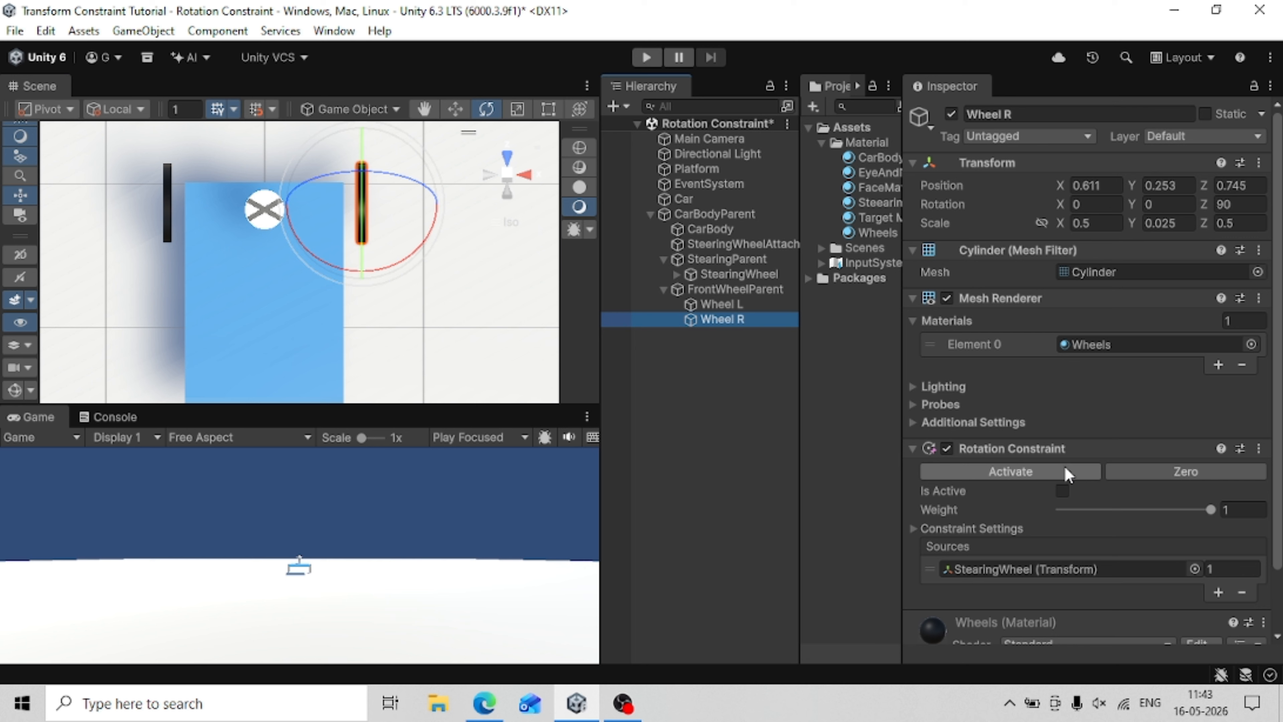
{"action": "left_click", "coordinate": [703, 291]}
{"action": "left_click", "coordinate": [718, 305]}
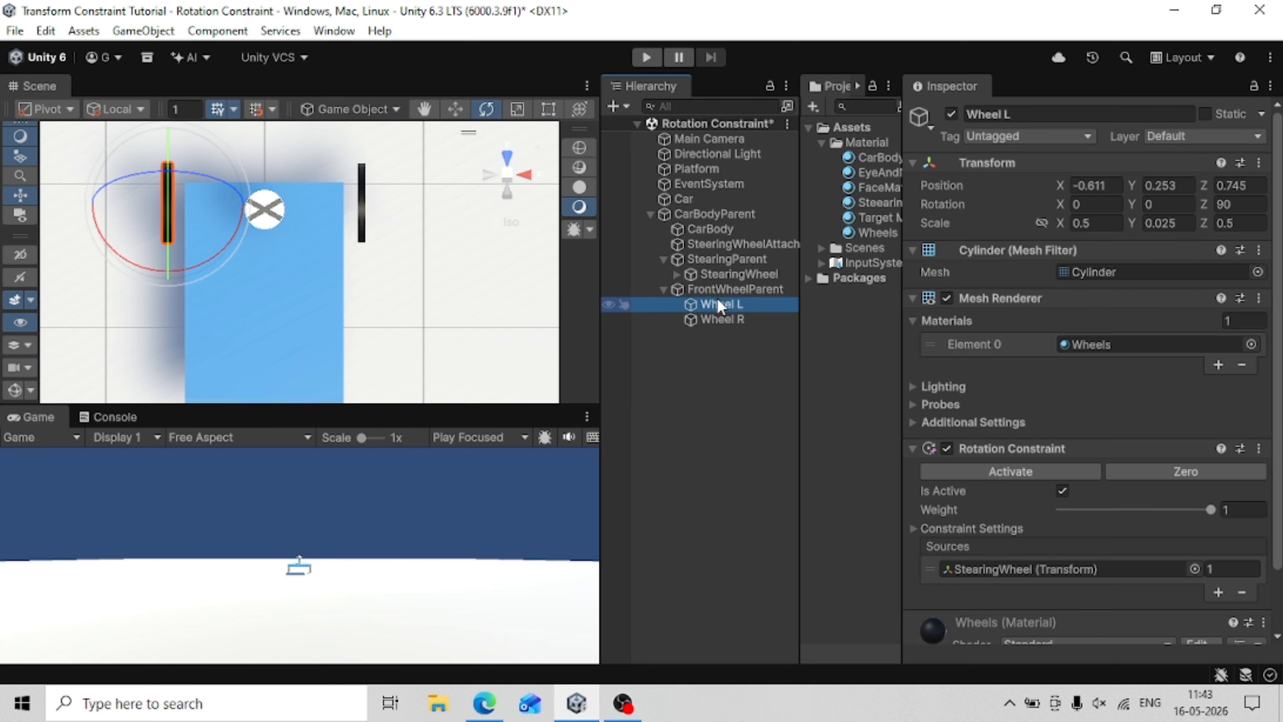
{"action": "left_click", "coordinate": [720, 322]}
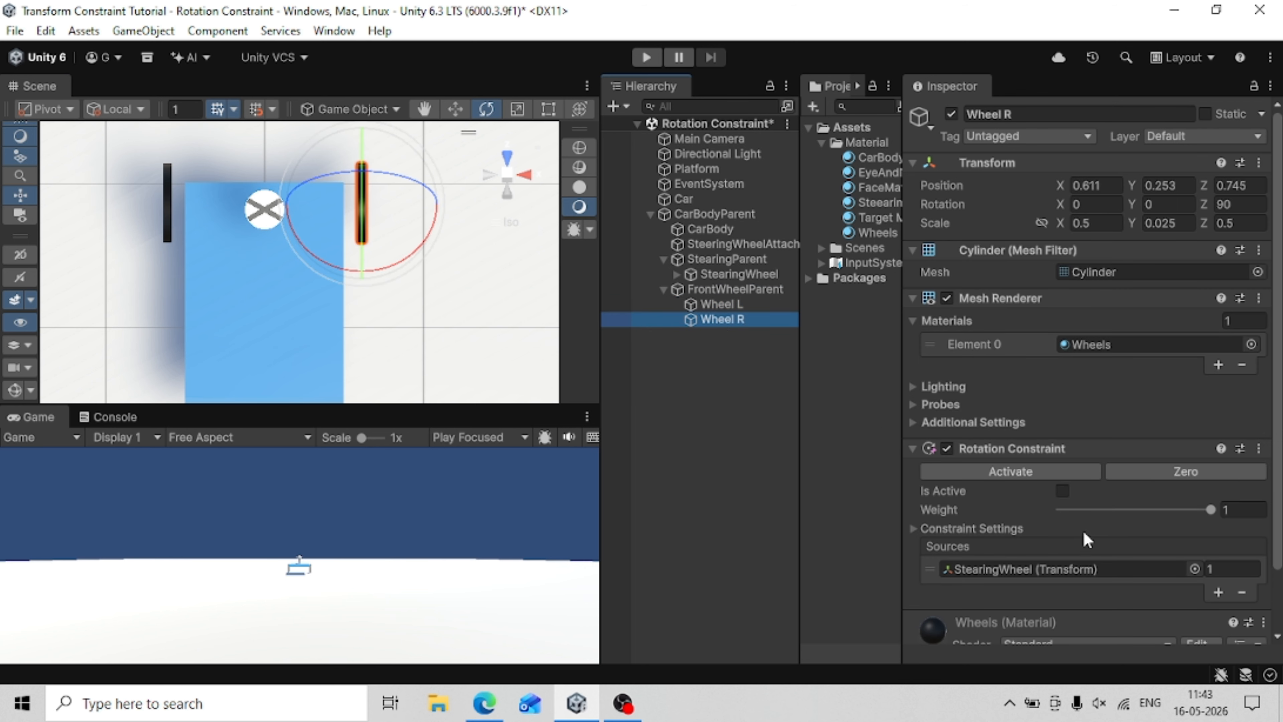
{"action": "left_click", "coordinate": [1014, 473]}
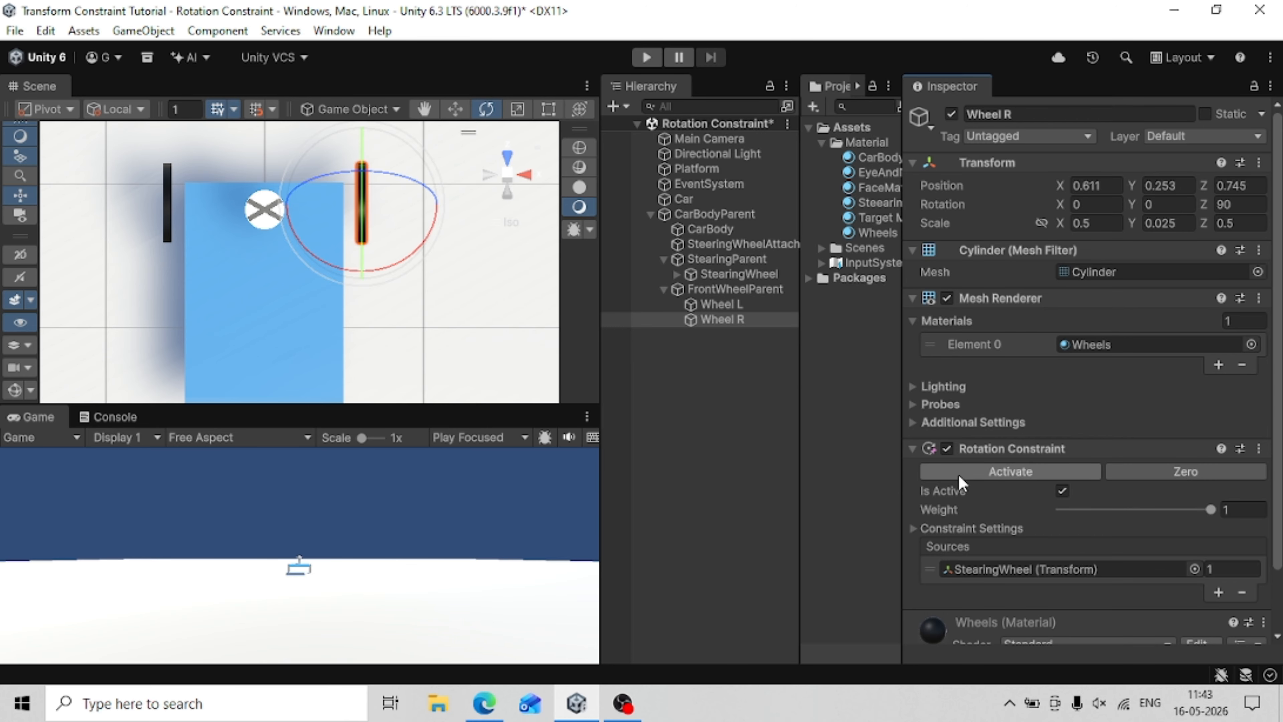
{"action": "left_click", "coordinate": [925, 529]}
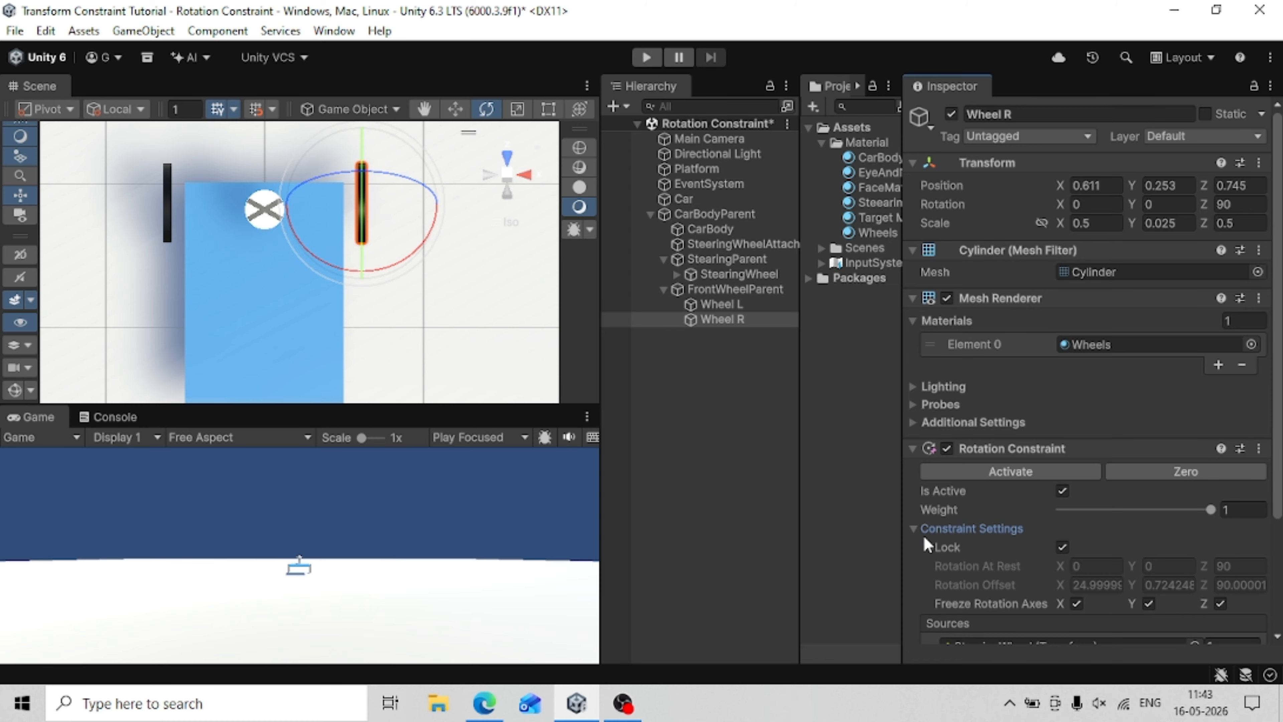
{"action": "scroll", "coordinate": [924, 539], "scroll_direction": "down", "scroll_amount": 3}
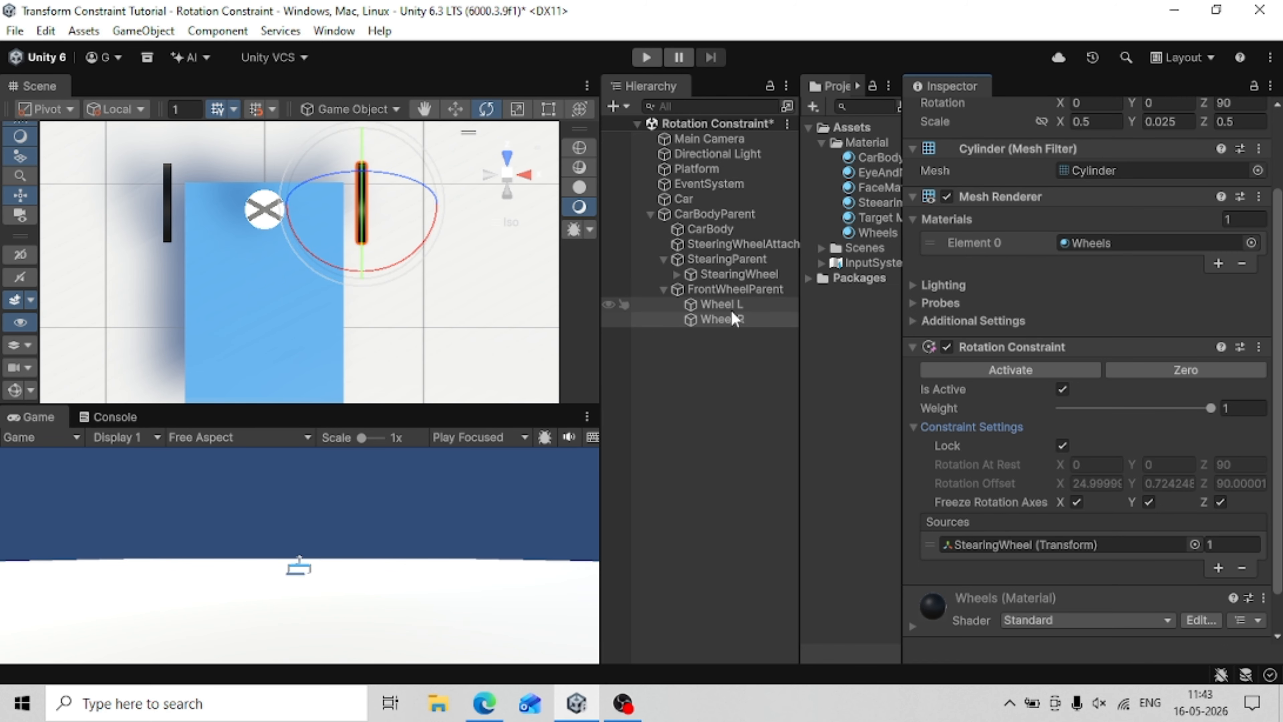
Rotate StearingWheel about its local Y axis to a Y rotation of about 16.7 to test both wheels.
{"action": "left_click", "coordinate": [735, 275]}
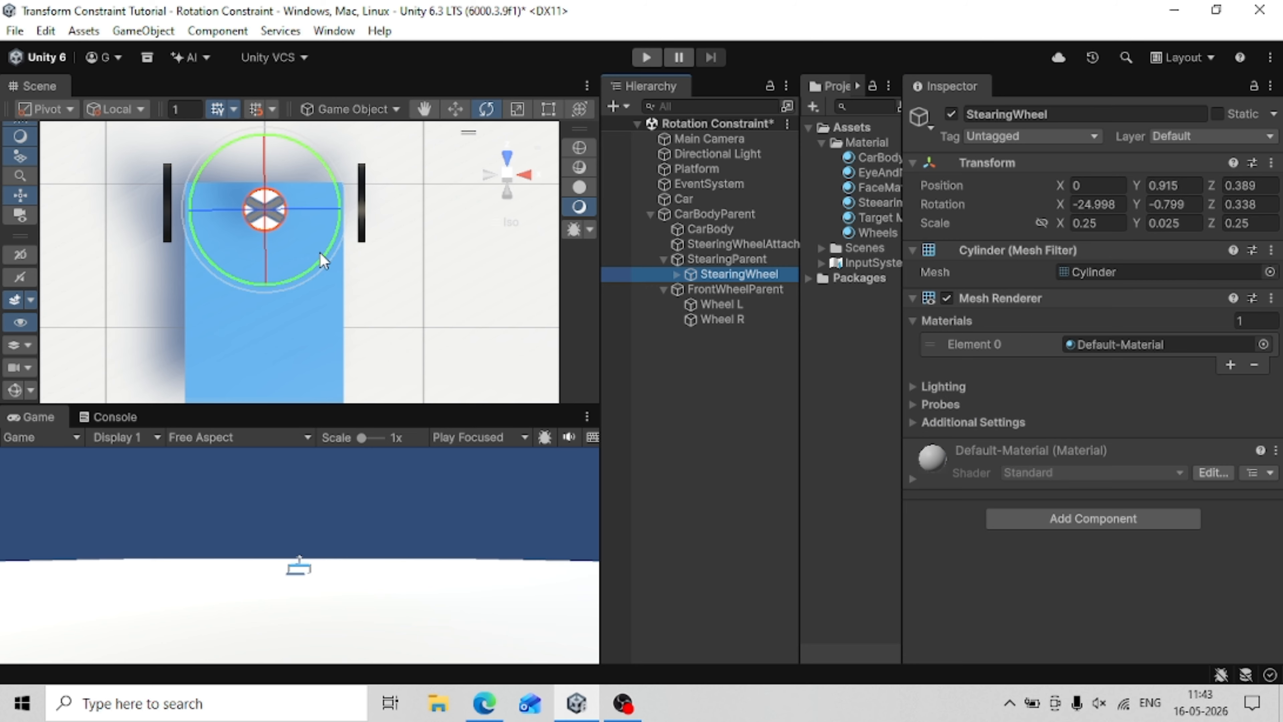
{"action": "left_click_drag", "start_coordinate": [320, 251], "coordinate": [324, 309]}
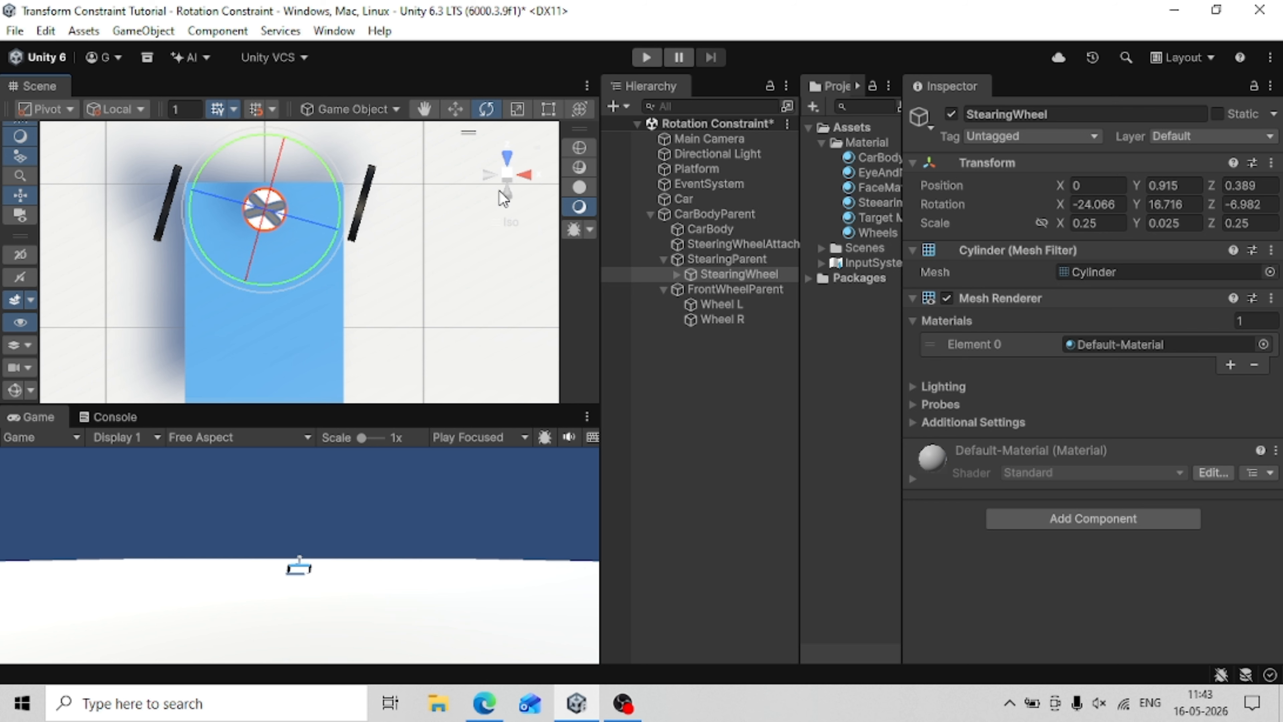
Turn StearingWheel further to a Y rotation of about 27.5 in a view from behind the car, and undo that turn.
{"action": "left_click", "coordinate": [501, 198]}
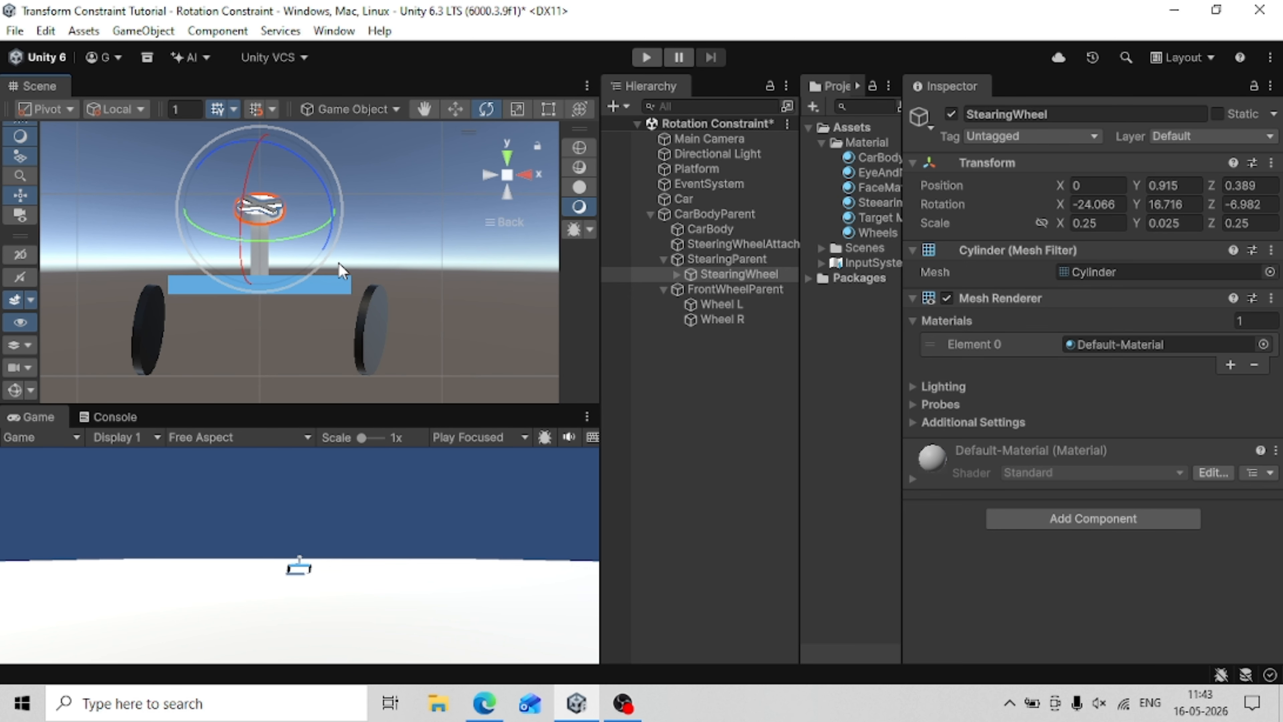
{"action": "mouse_move", "coordinate": [339, 263]}
{"action": "left_mouse_down", "text": "alt"}
{"action": "mouse_move", "coordinate": [381, 277]}
{"action": "mouse_move", "coordinate": [338, 278]}
{"action": "mouse_move", "coordinate": [338, 264]}
{"action": "left_mouse_up", "text": "alt"}
{"action": "mouse_move", "coordinate": [276, 227]}
{"action": "left_mouse_down"}
{"action": "mouse_move", "coordinate": [412, 230]}
{"action": "mouse_move", "coordinate": [218, 218]}
{"action": "mouse_move", "coordinate": [410, 221]}
{"action": "mouse_move", "coordinate": [252, 220]}
{"action": "left_mouse_up"}
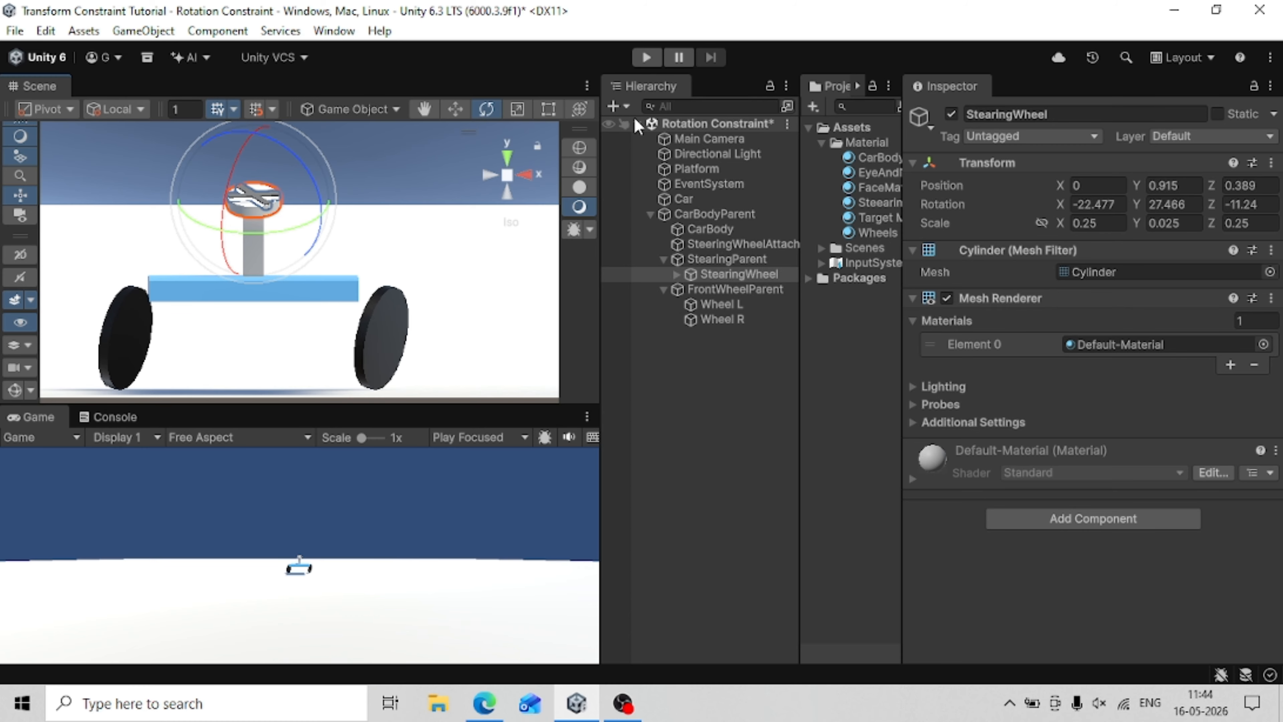
{"action": "key", "text": "ctrl+z"}
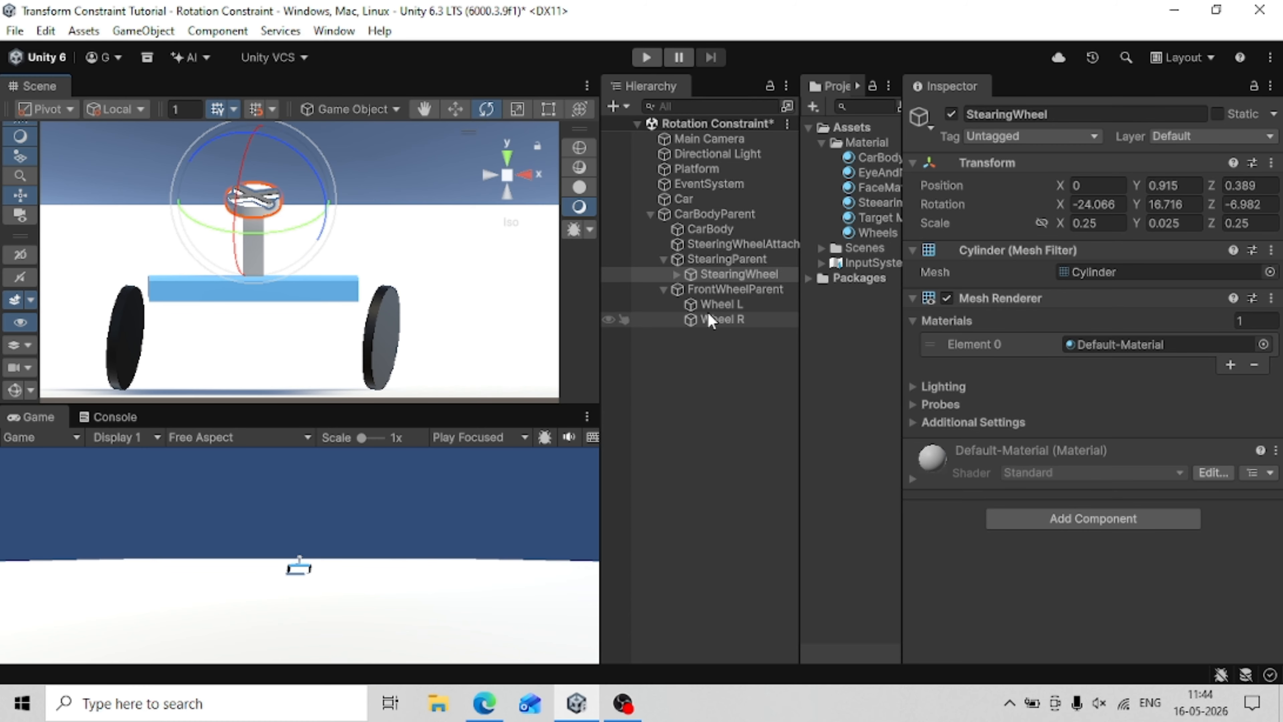
Turn off Freeze Rotation Axes X and Z in Wheel L's Rotation Constraint, keeping only Y.
{"action": "left_click", "coordinate": [709, 304]}
{"action": "scroll", "coordinate": [983, 419], "scroll_direction": "down", "scroll_amount": 2}
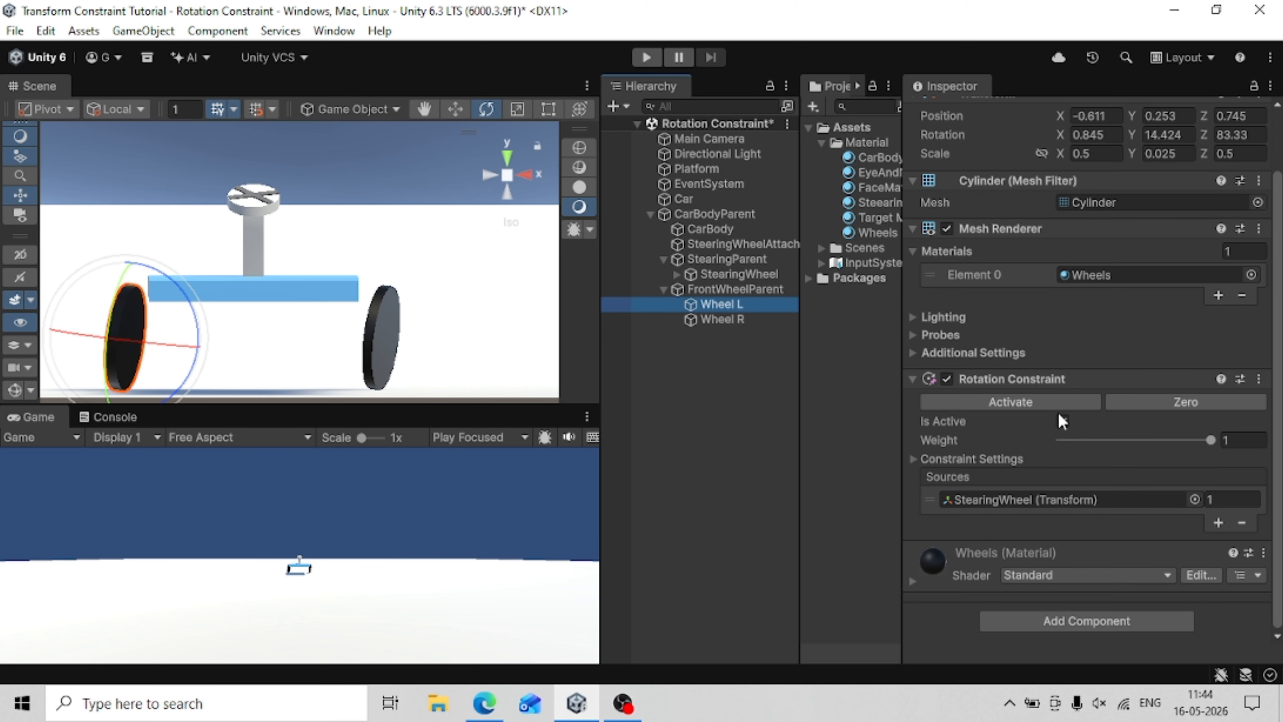
{"action": "left_click", "coordinate": [1061, 420]}
{"action": "left_click", "coordinate": [915, 456]}
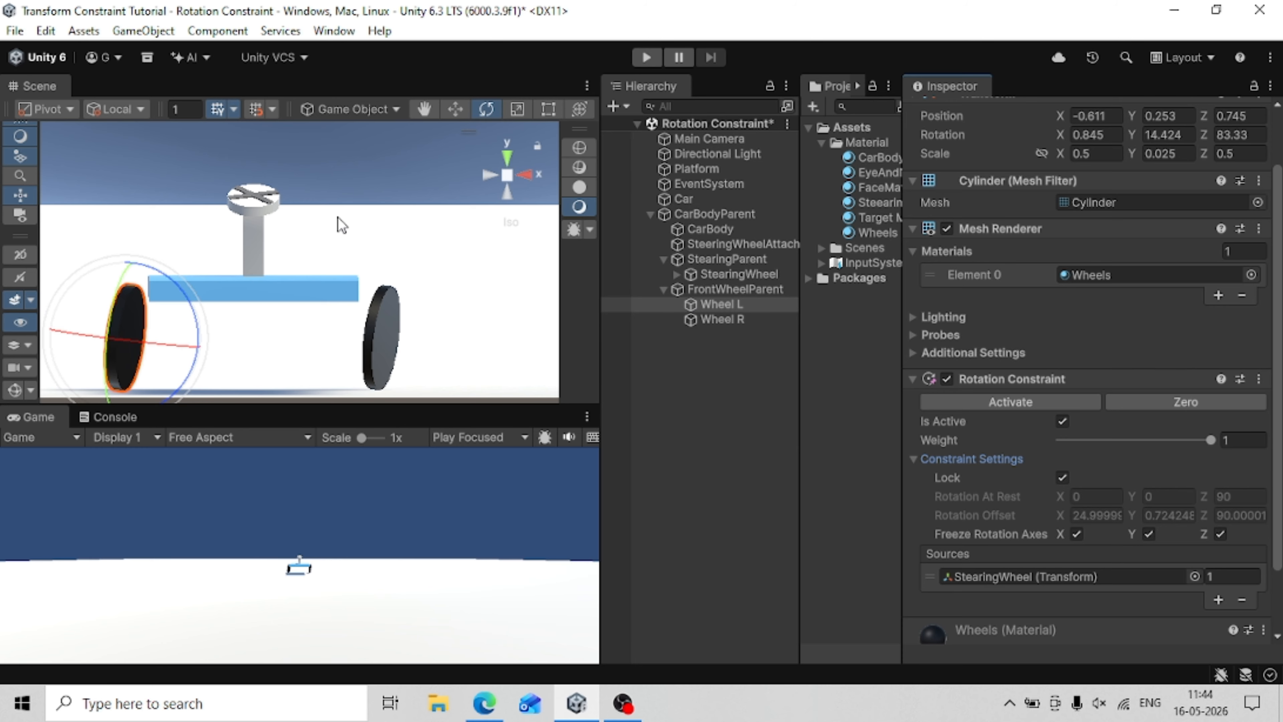
{"action": "left_click_drag", "start_coordinate": [338, 218], "coordinate": [360, 333], "text": "alt"}
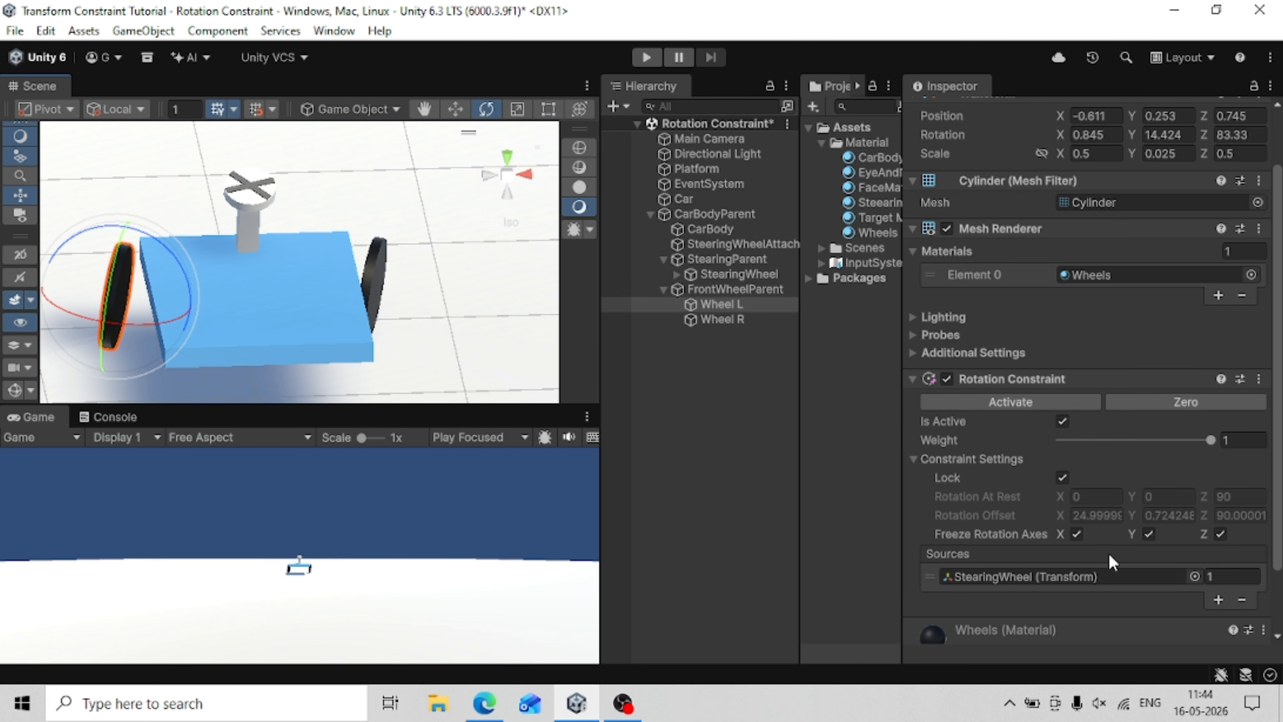
{"action": "left_click", "coordinate": [1078, 530]}
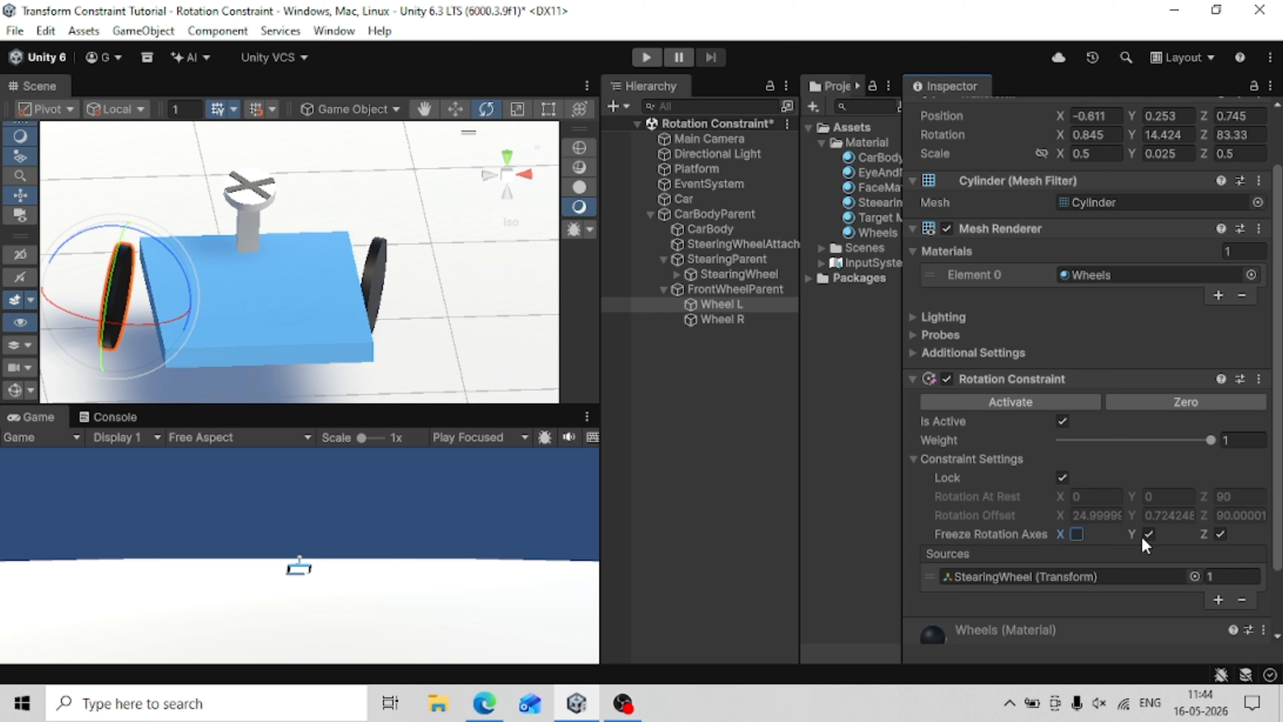
{"action": "left_click", "coordinate": [1221, 535]}
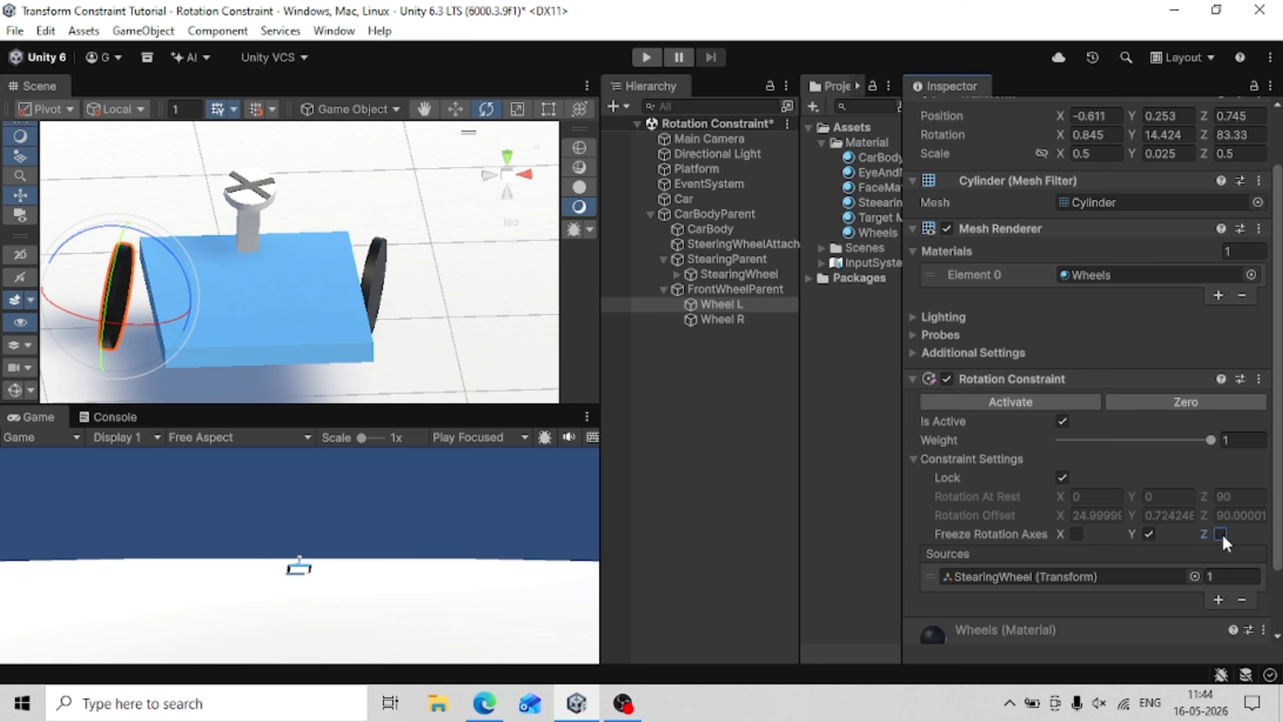
Limit Wheel R's Rotation Constraint to the Y axis by turning off Freeze Rotation Axes X and Z.
{"action": "left_click", "coordinate": [718, 317]}
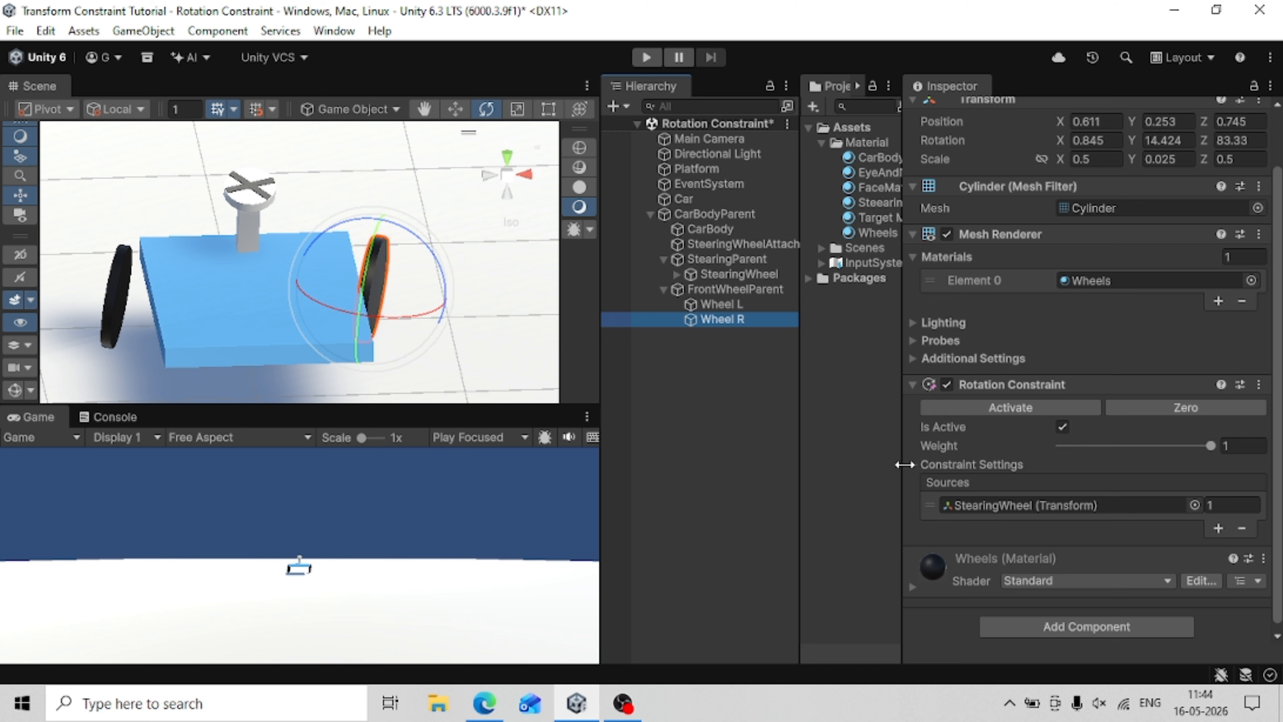
{"action": "left_click", "coordinate": [916, 464]}
{"action": "left_click", "coordinate": [1075, 540]}
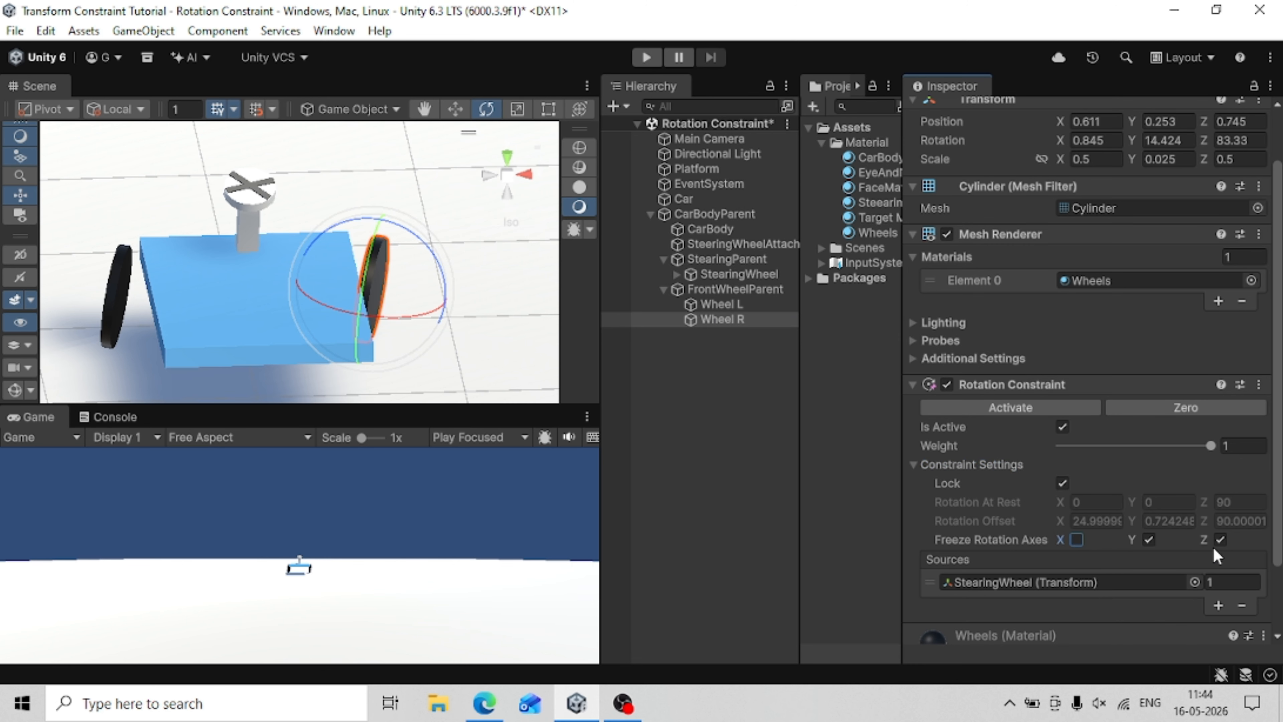
{"action": "left_click", "coordinate": [1219, 539]}
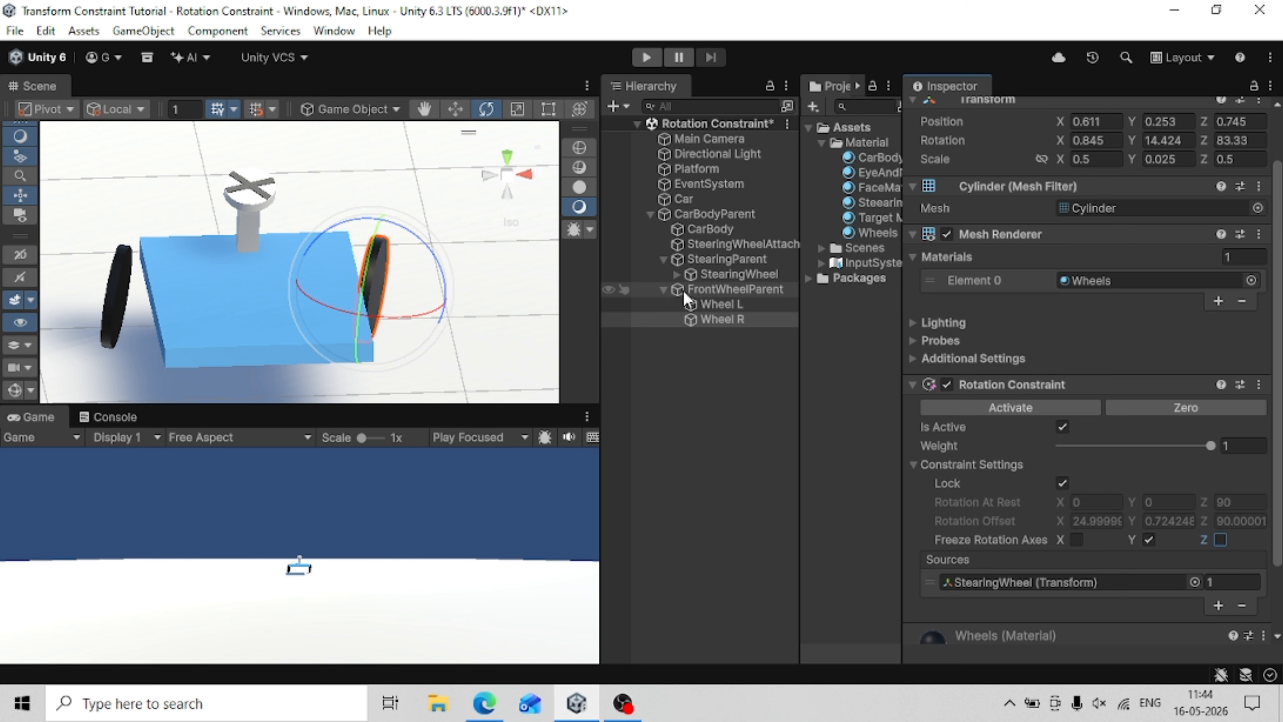
Rotate StearingWheel about its local Y axis to a Y rotation of about 4.4 to test the Y-only wheels.
{"action": "left_click", "coordinate": [689, 275]}
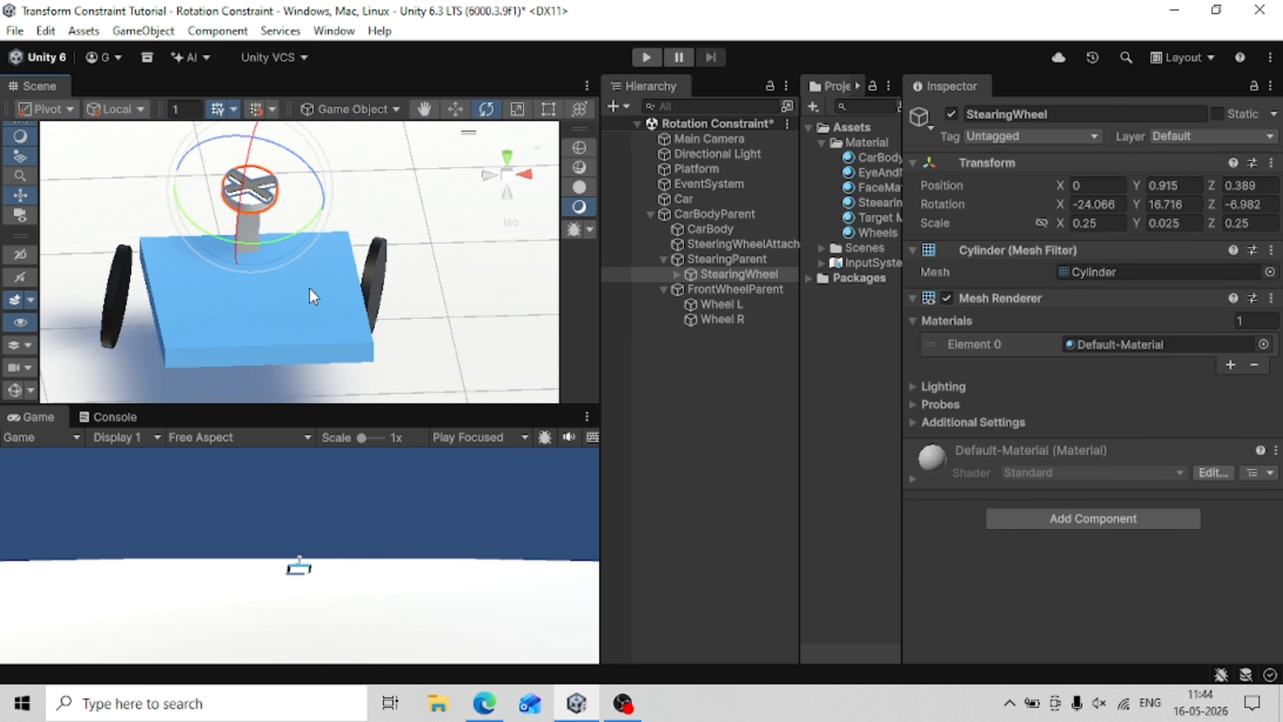
{"action": "left_click_drag", "start_coordinate": [310, 288], "coordinate": [292, 175], "text": "alt"}
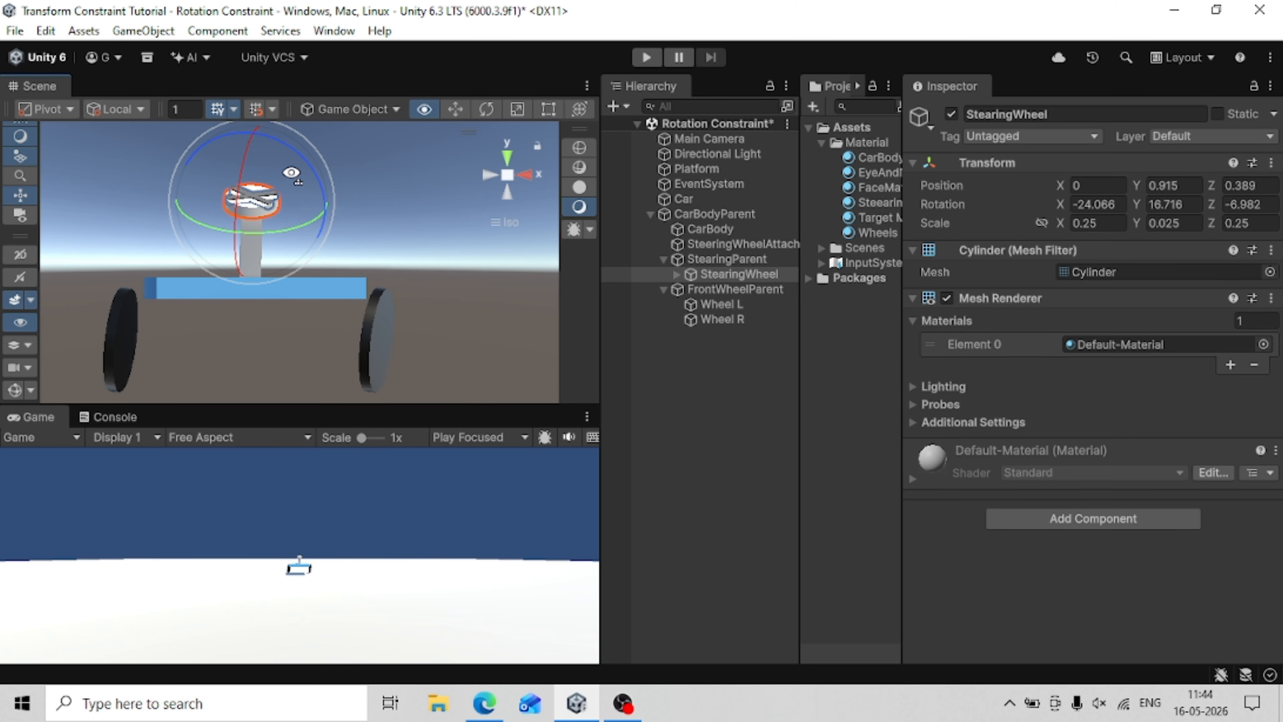
{"action": "left_click_drag", "start_coordinate": [292, 225], "coordinate": [317, 230]}
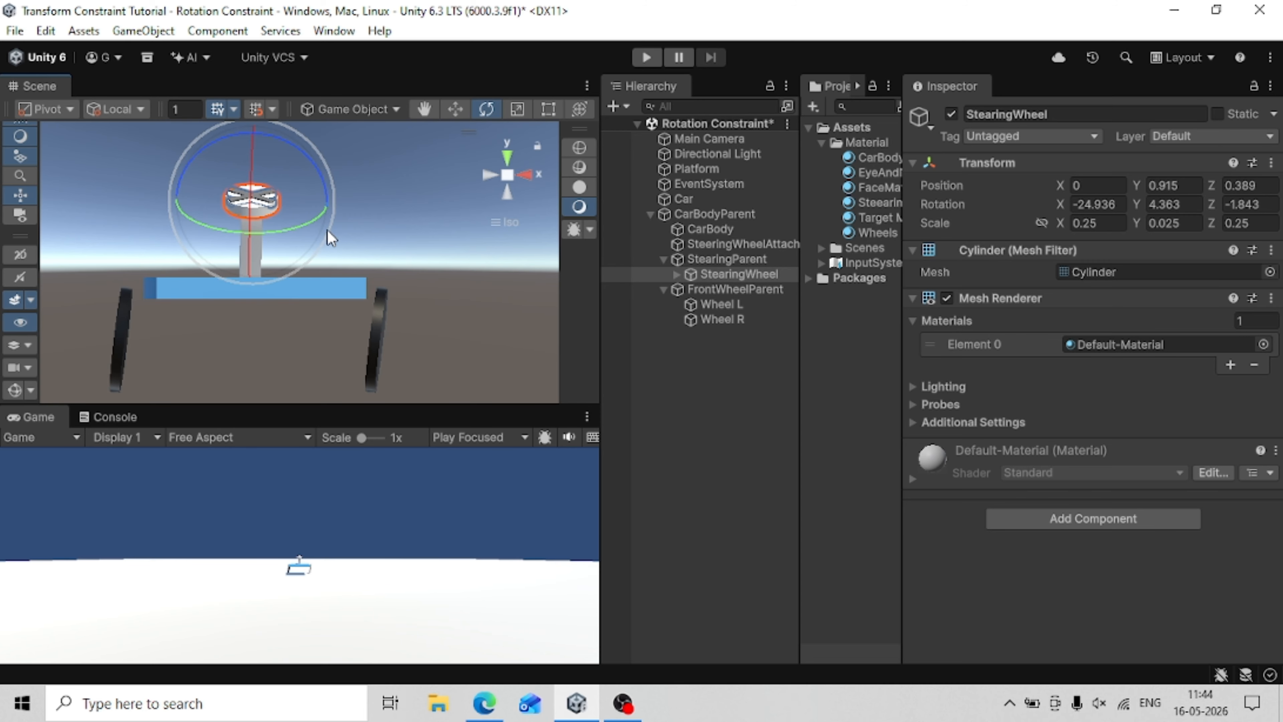
Deactivate Wheel L's Rotation Constraint and set the wheel's rotation to 0, 0, 90.
{"action": "left_click", "coordinate": [751, 305]}
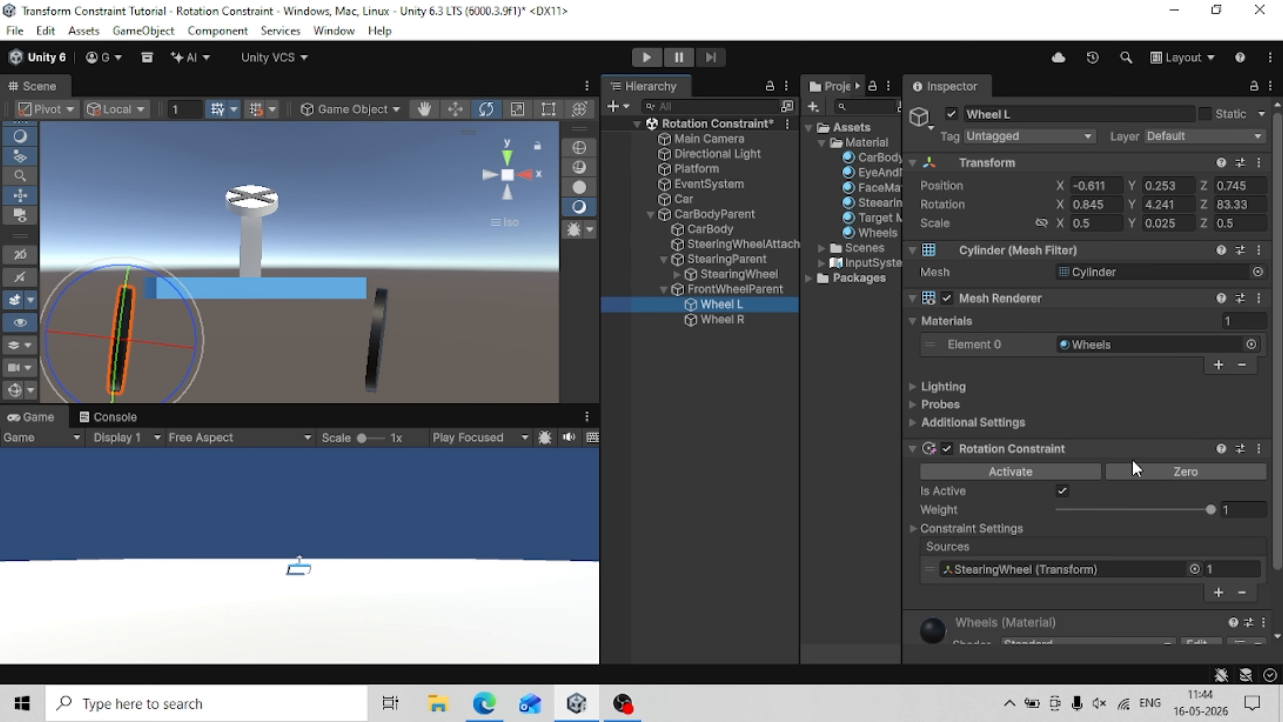
{"action": "scroll", "coordinate": [1131, 454], "scroll_direction": "down", "scroll_amount": 2}
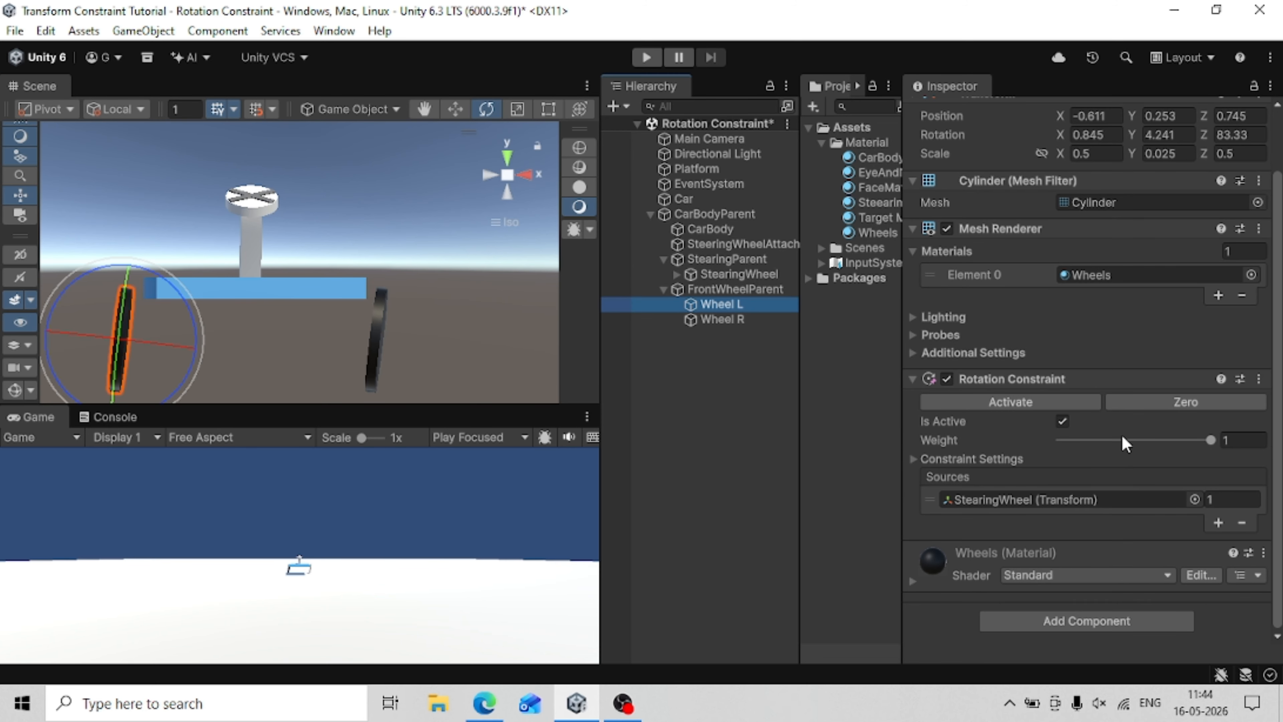
{"action": "left_click", "coordinate": [1062, 422]}
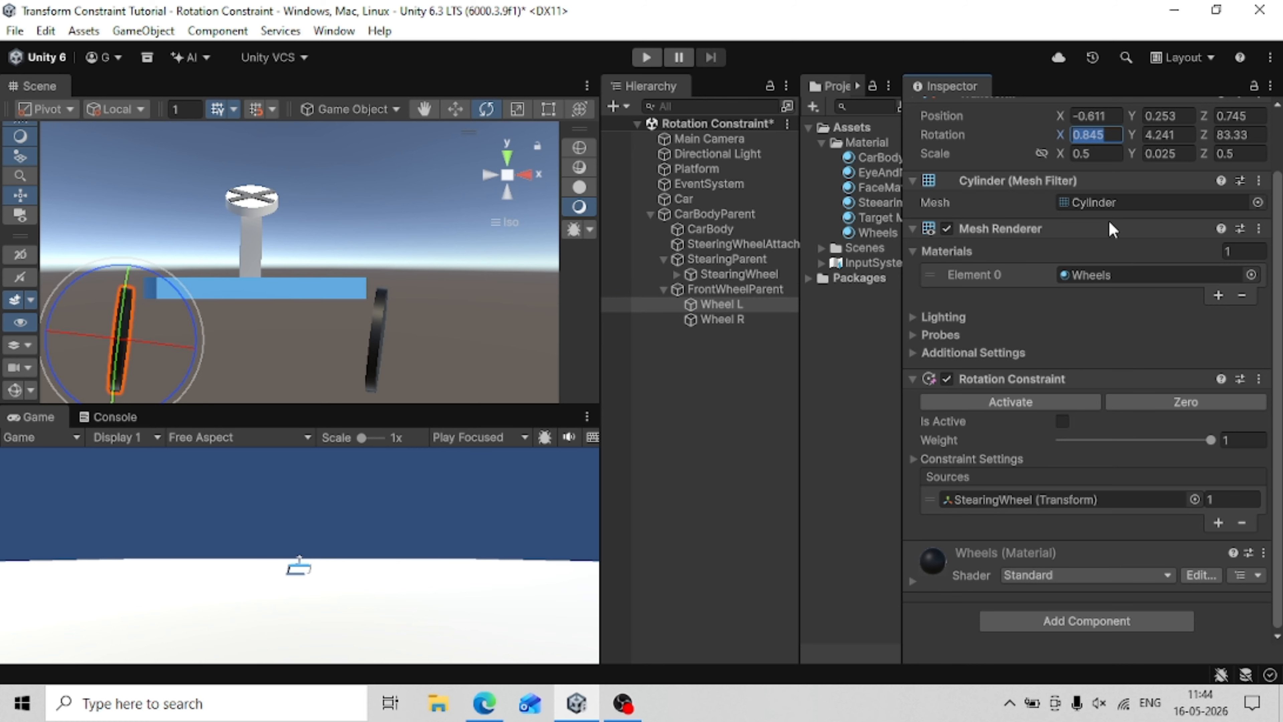
{"action": "type", "text": "0"}
{"action": "key", "text": "Tab"}
{"action": "type", "text": "0"}
{"action": "key", "text": "Tab"}
{"action": "type", "text": "0"}
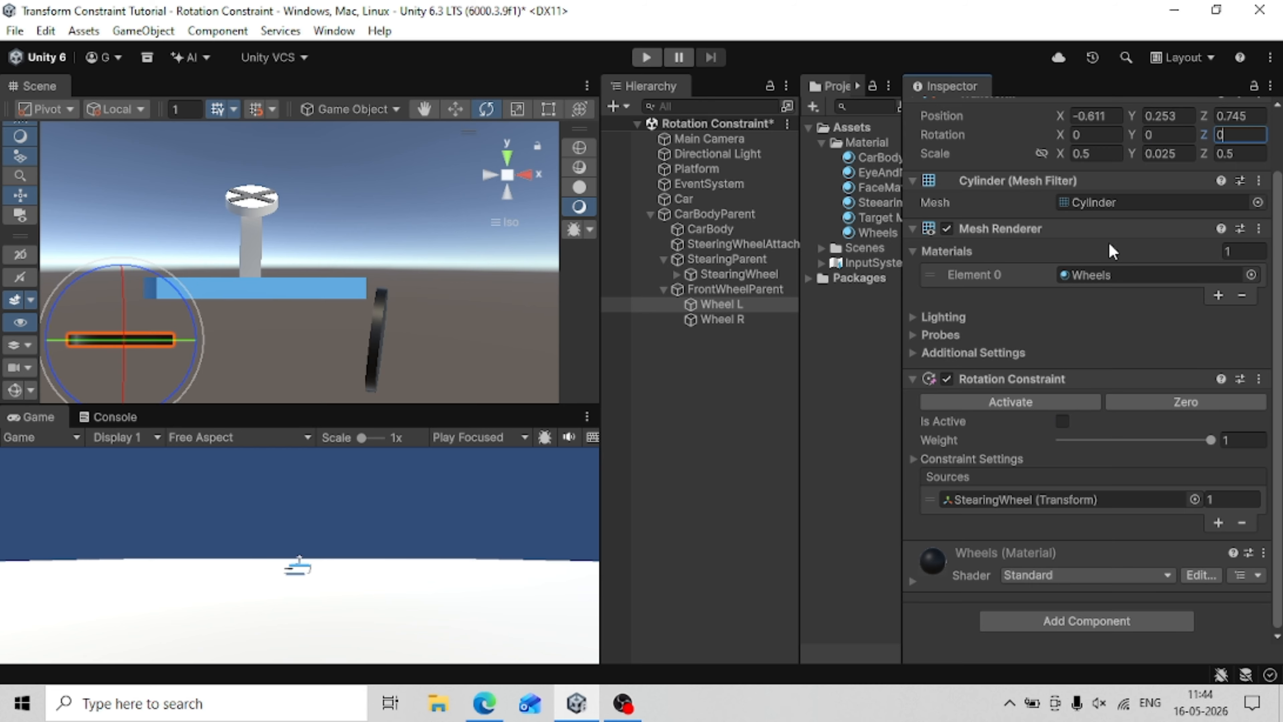
{"action": "key", "text": "Escape"}
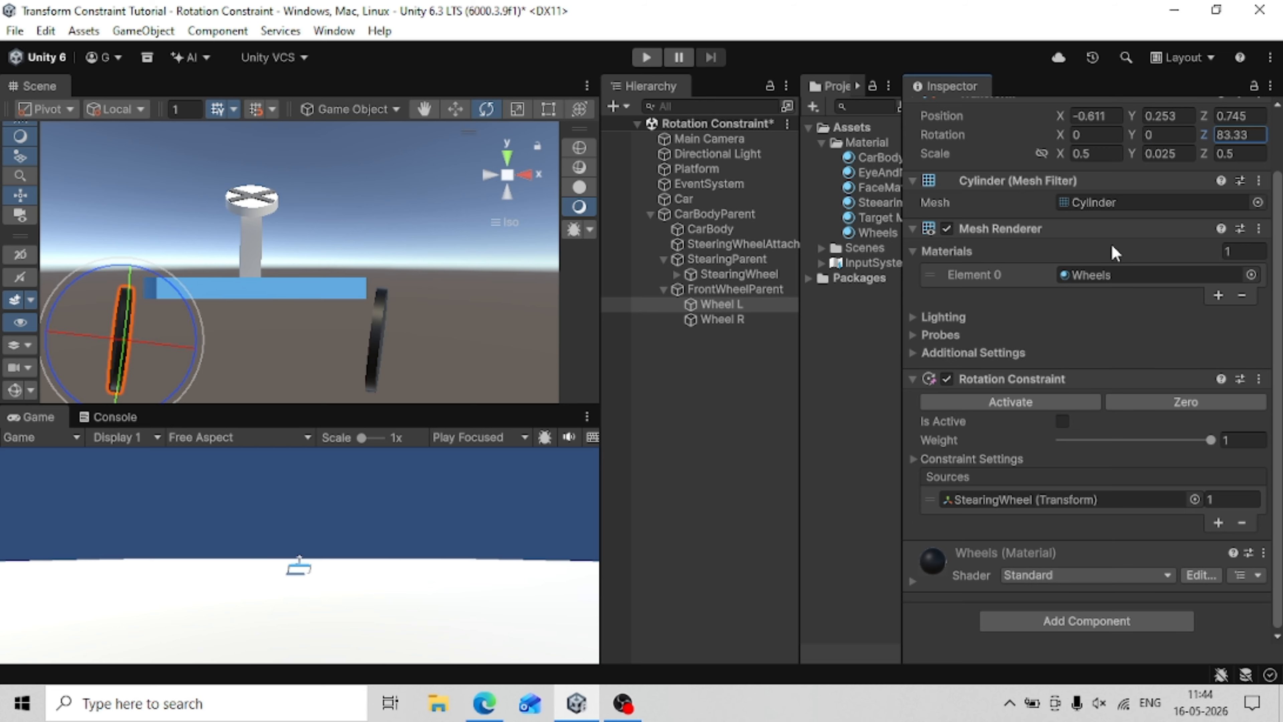
{"action": "left_click", "coordinate": [1224, 133]}
{"action": "type", "text": "90"}
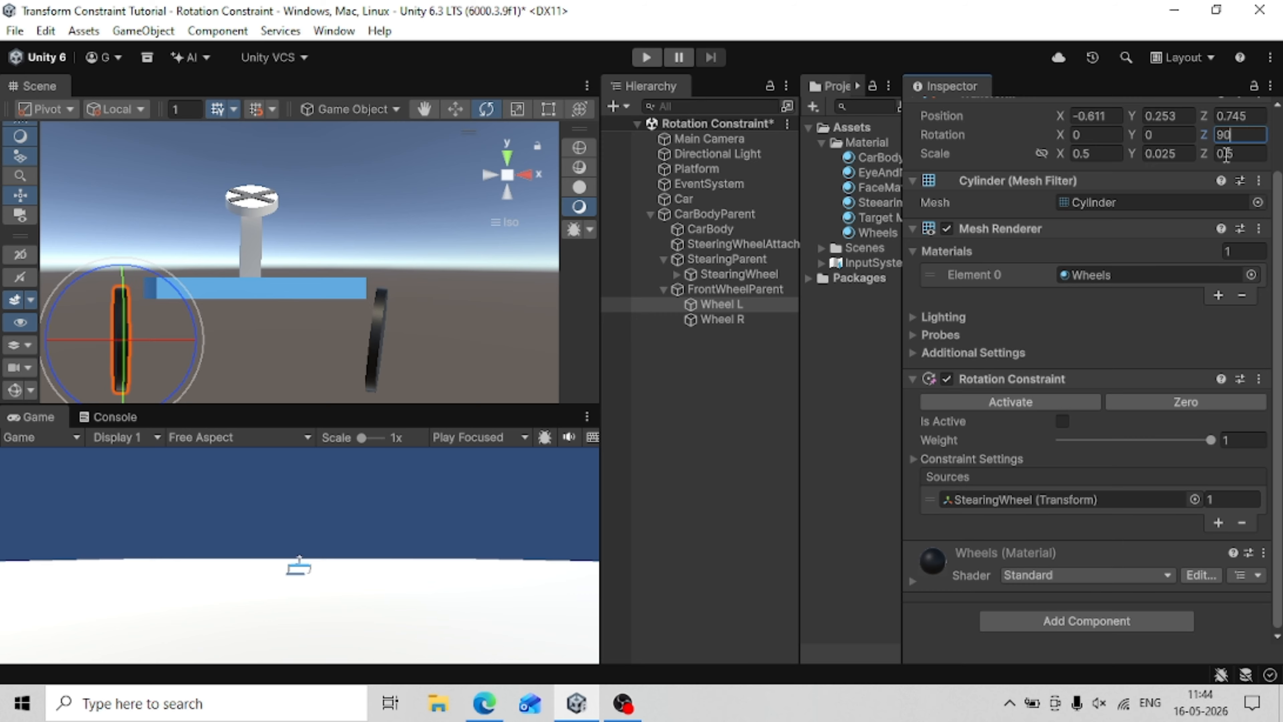
Deactivate Wheel R's Rotation Constraint, set the wheel's rotation to 0, 0, 90, and save the scene.
{"action": "left_click", "coordinate": [727, 321]}
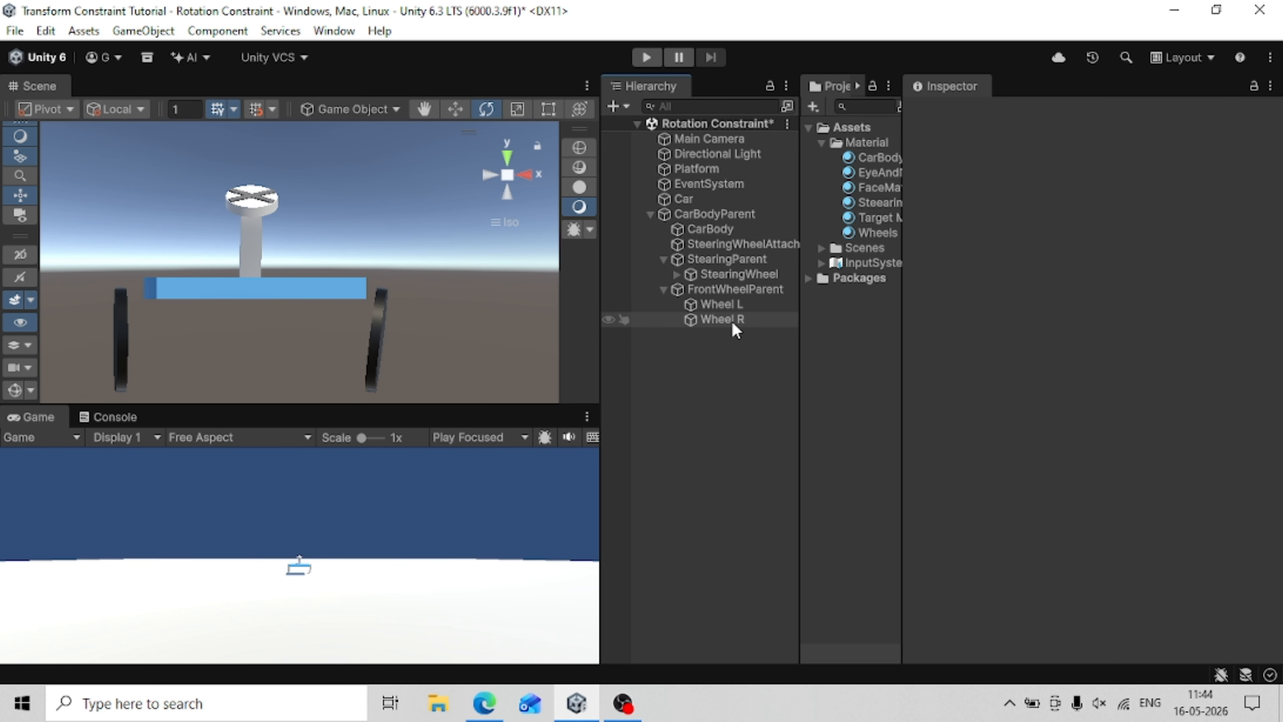
{"action": "left_click", "coordinate": [1114, 200]}
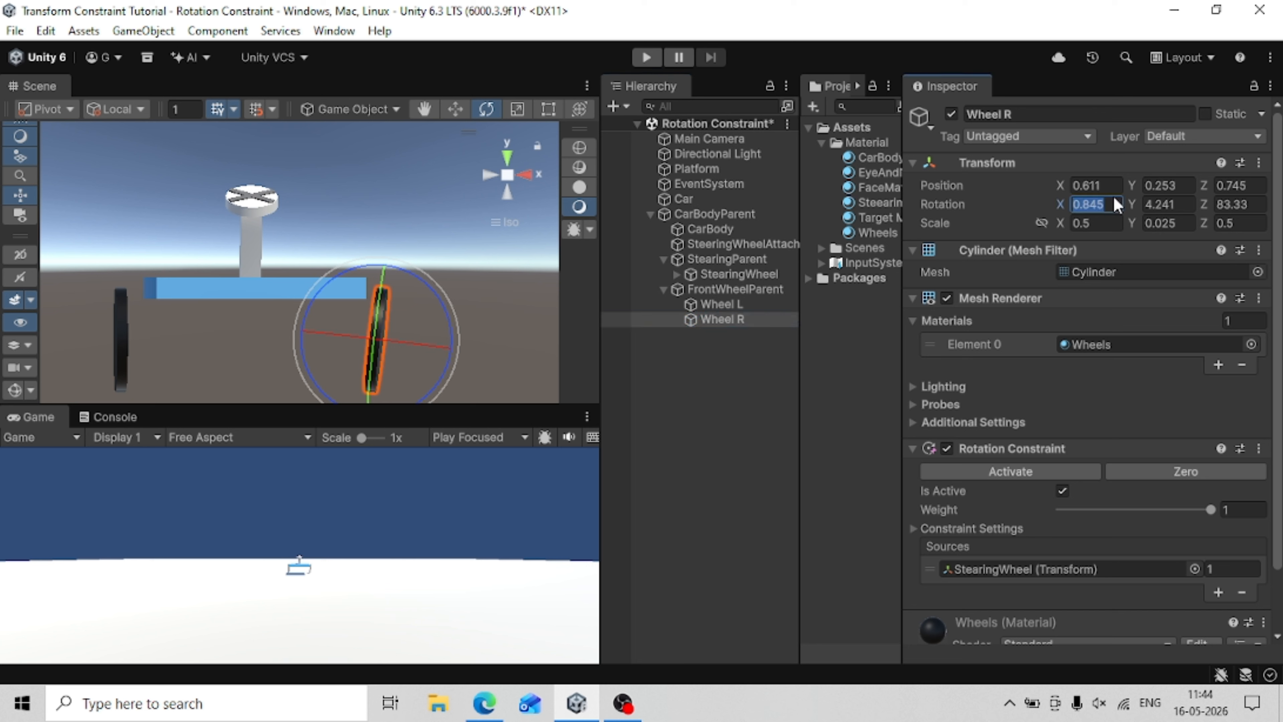
{"action": "type", "text": "0"}
{"action": "key", "text": "Tab"}
{"action": "key", "text": "Tab"}
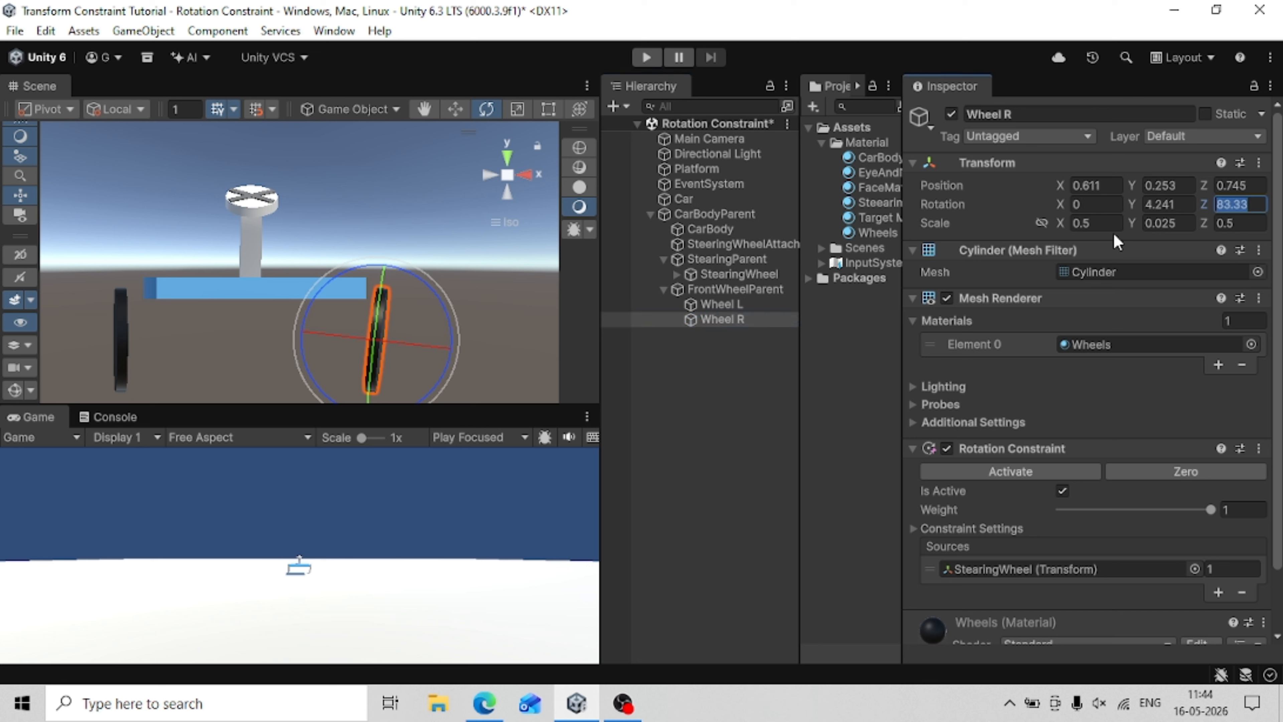
{"action": "type", "text": "00"}
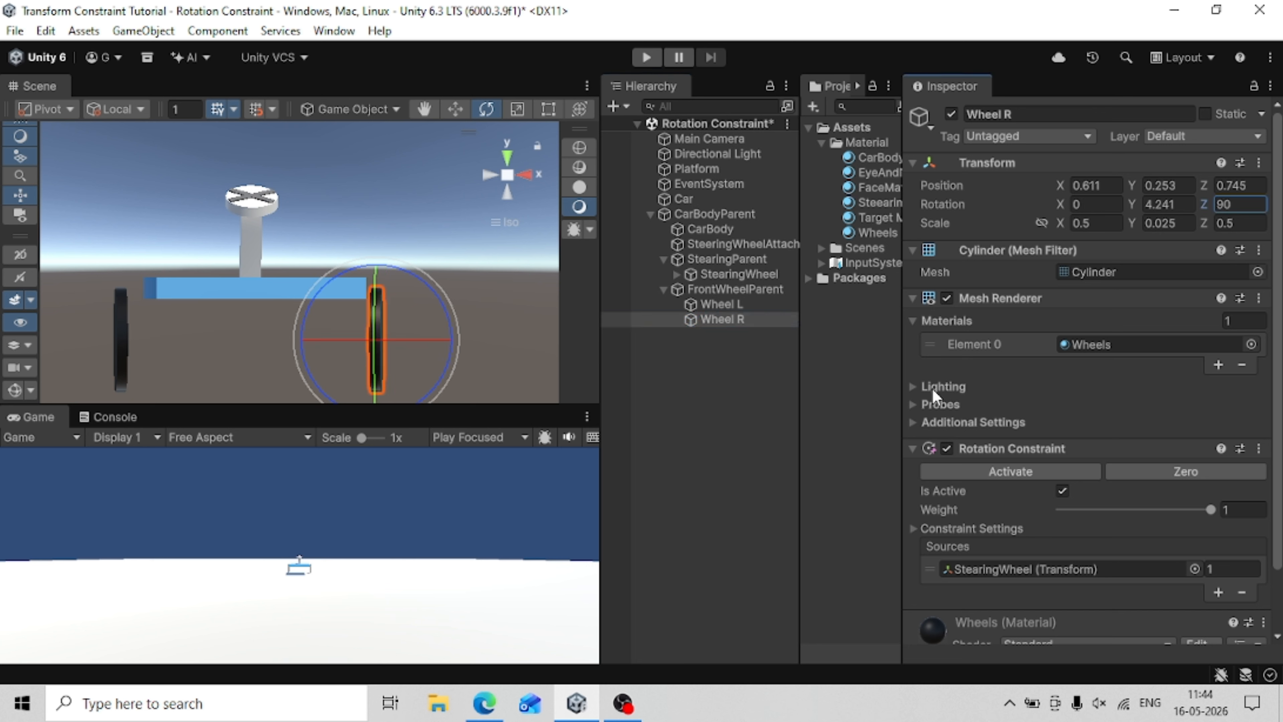
{"action": "key", "text": "Return"}
{"action": "left_click", "coordinate": [1063, 490]}
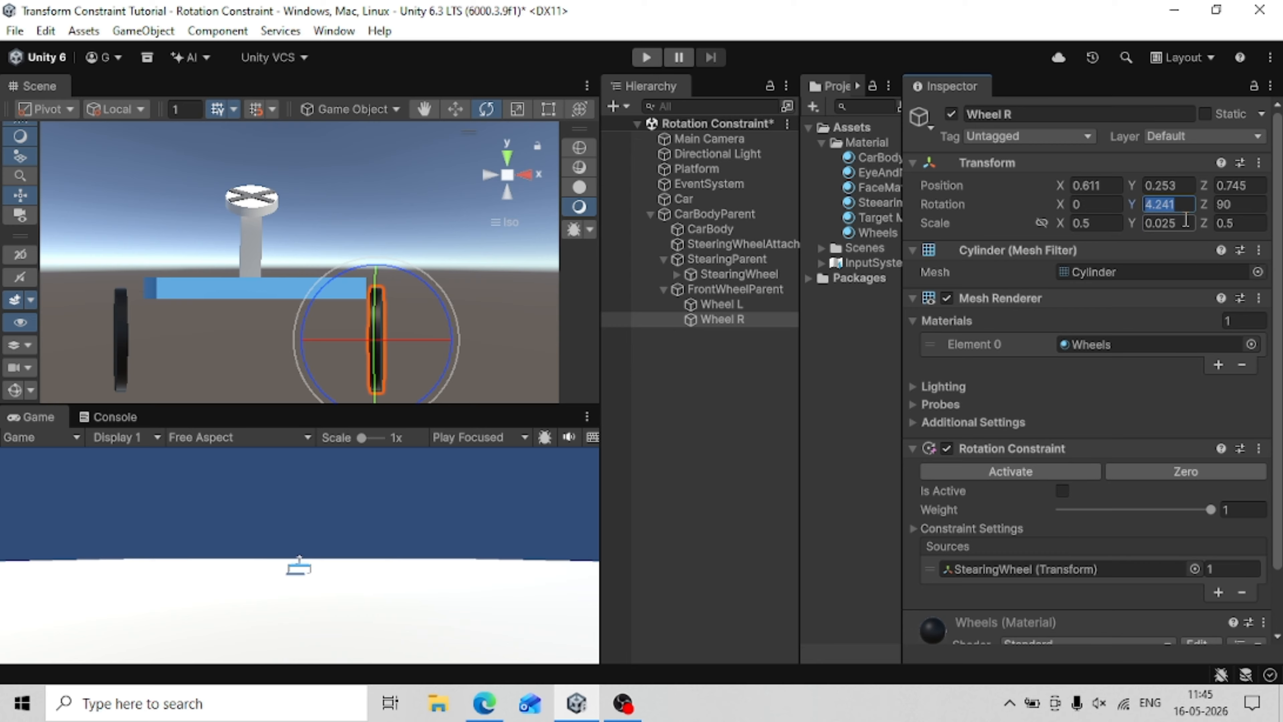
{"action": "type", "text": "0"}
{"action": "key", "text": "ctrl+s"}
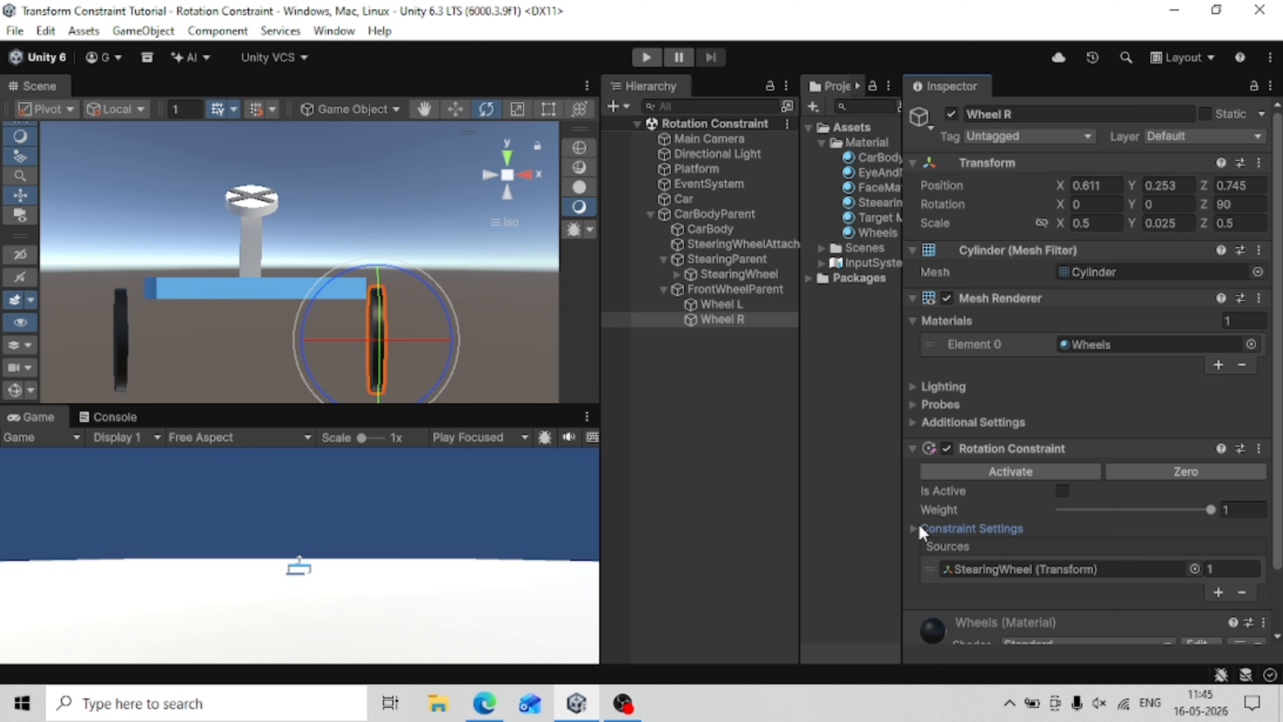
Check Wheel R's freeze axis settings and activate the Rotation Constraints of both Wheel L and Wheel R.
{"action": "left_click", "coordinate": [916, 528]}
{"action": "scroll", "coordinate": [918, 530], "scroll_direction": "down", "scroll_amount": 3}
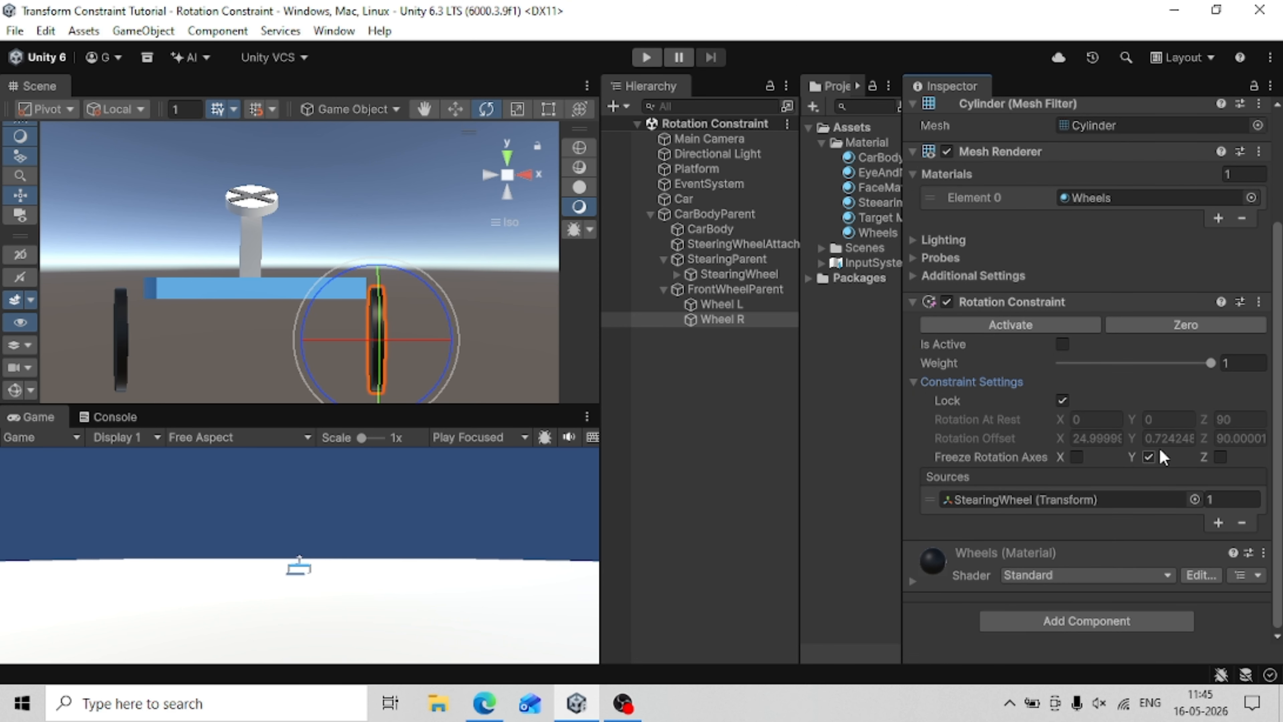
{"action": "left_click", "coordinate": [913, 381]}
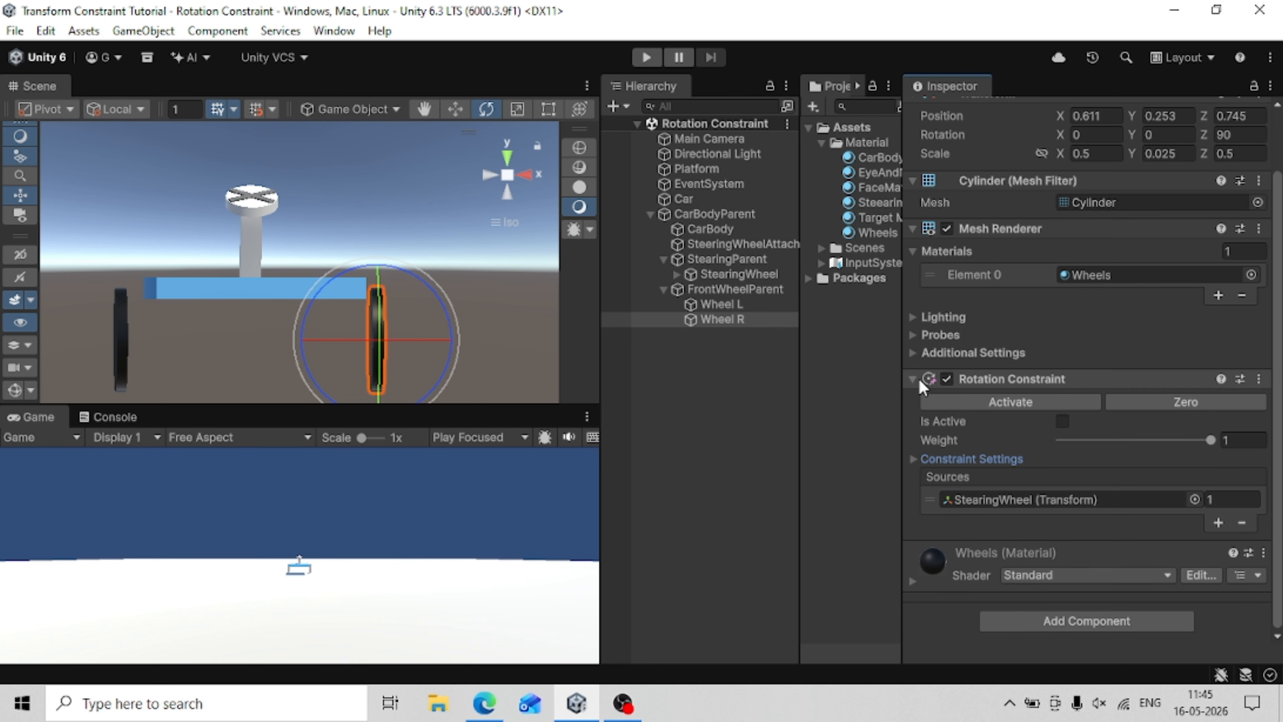
{"action": "left_click", "coordinate": [699, 305]}
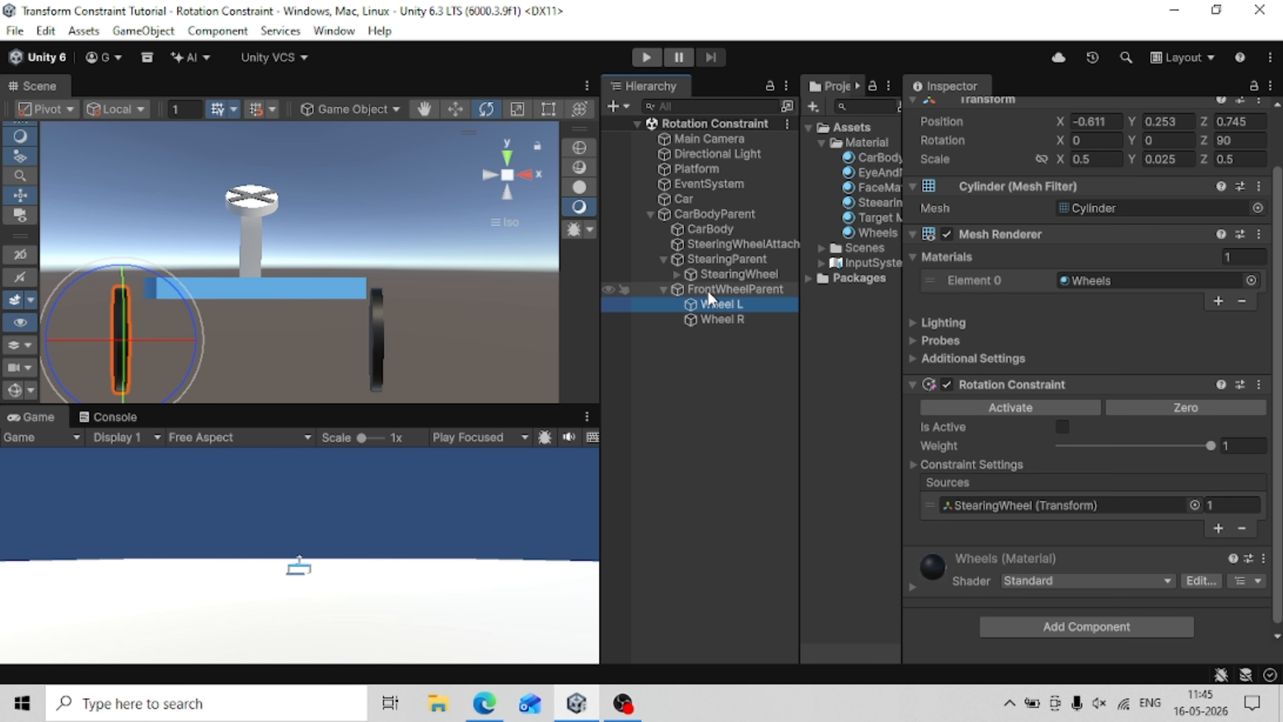
{"action": "left_click", "coordinate": [691, 275]}
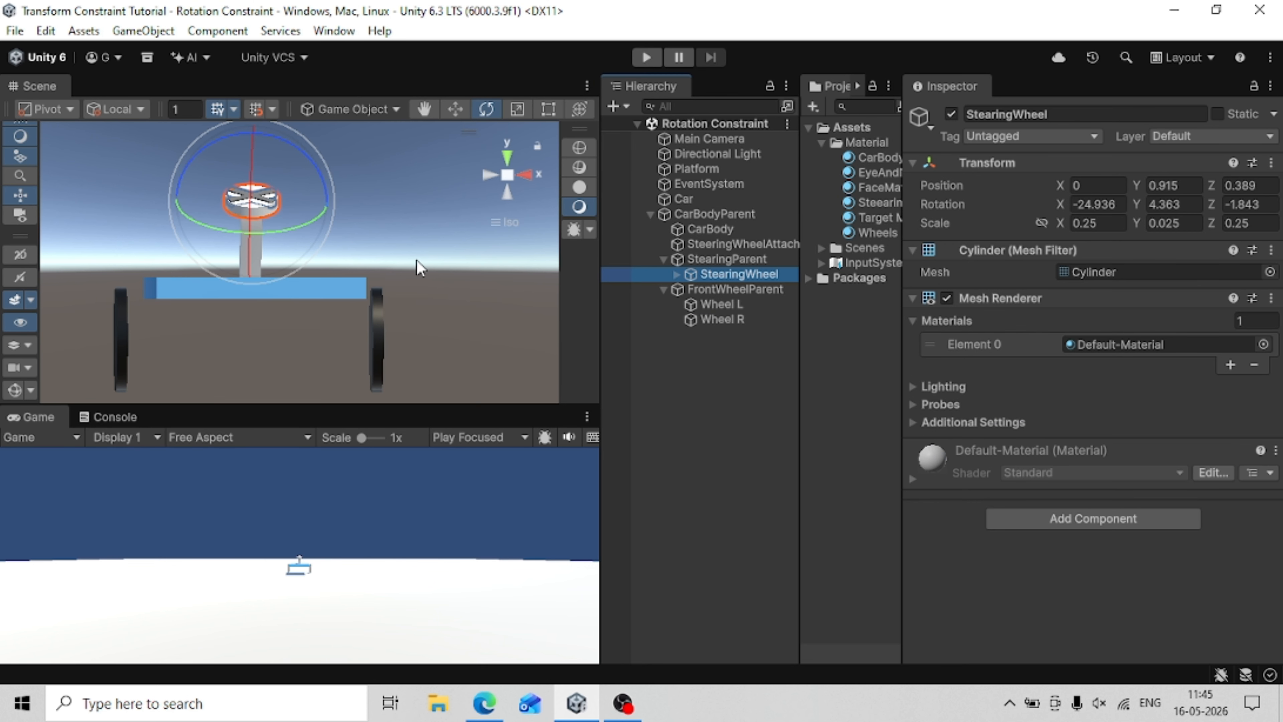
{"action": "left_click", "coordinate": [743, 304]}
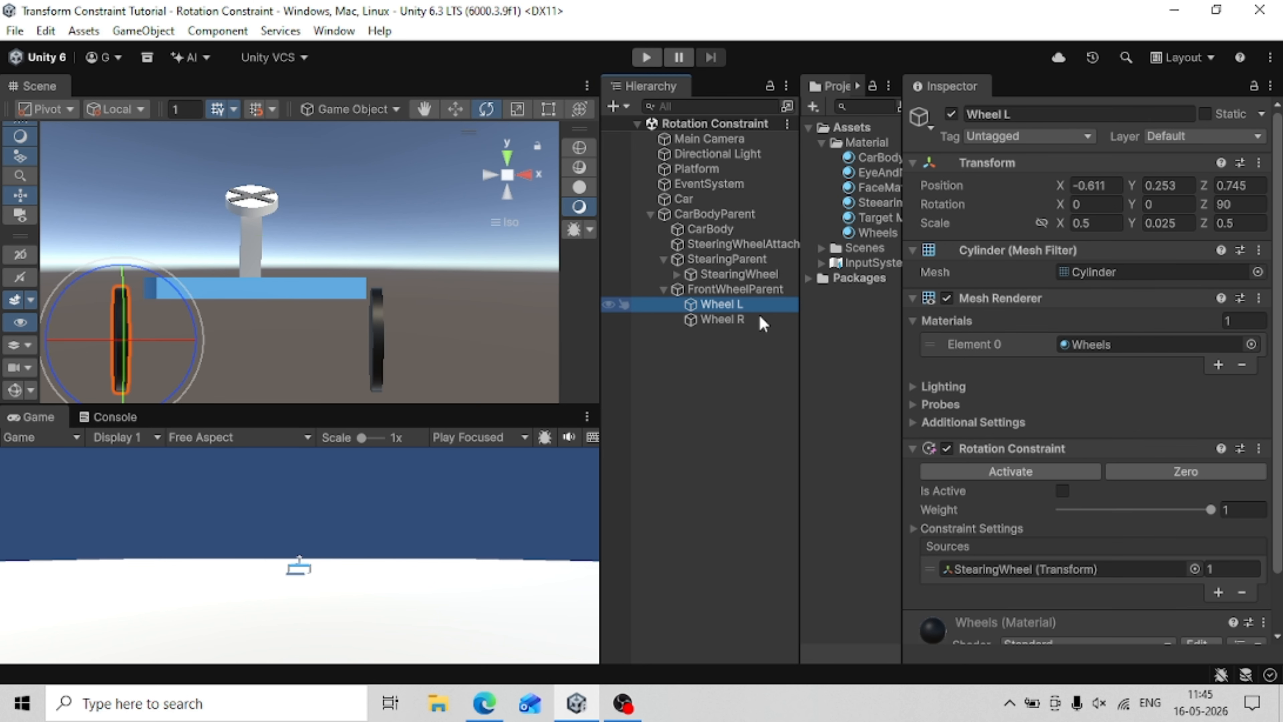
{"action": "left_click", "coordinate": [994, 469]}
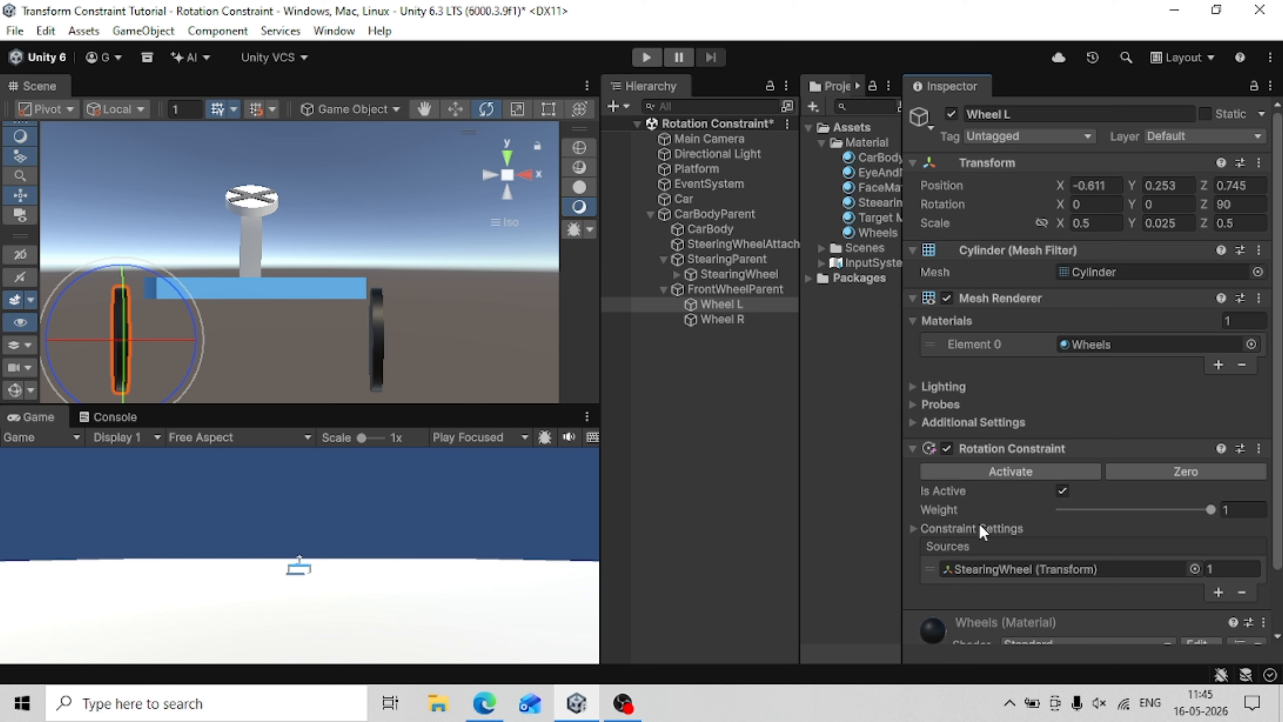
{"action": "left_click", "coordinate": [704, 322]}
{"action": "left_click", "coordinate": [994, 471]}
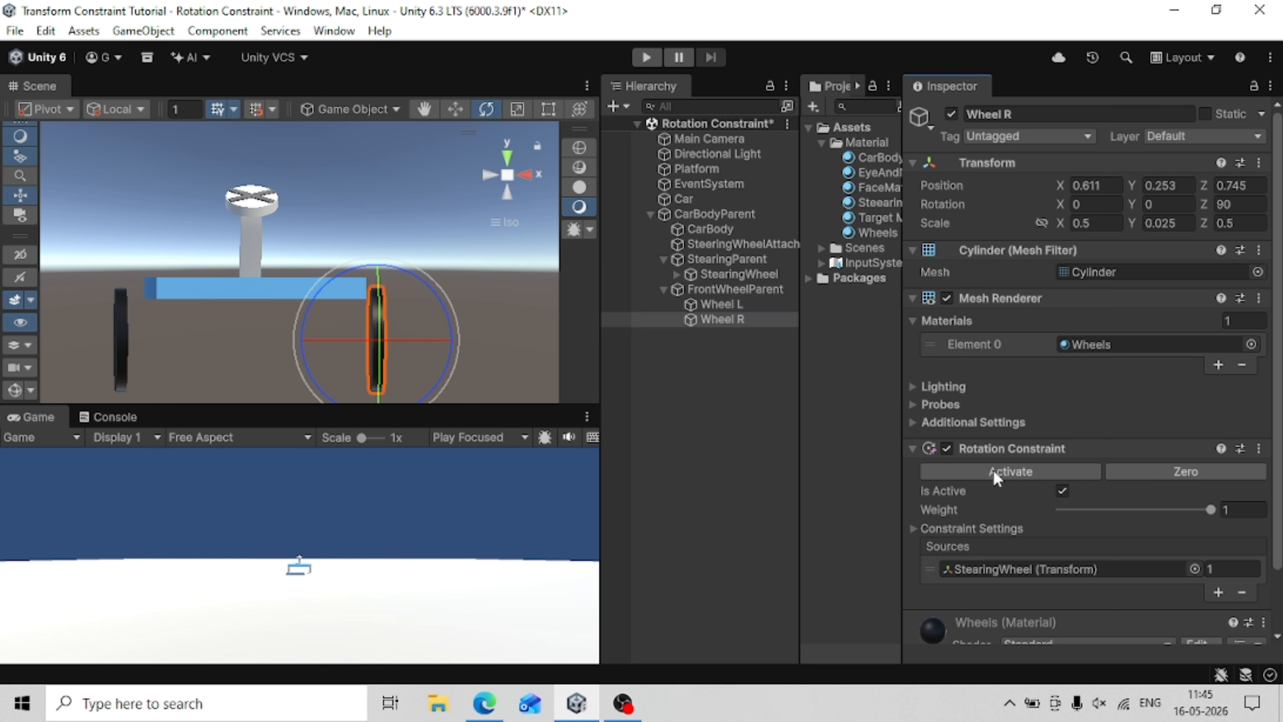
Turn StearingWheel about its local Y axis to a Y rotation of about -50 to test both wheels.
{"action": "left_click", "coordinate": [715, 274]}
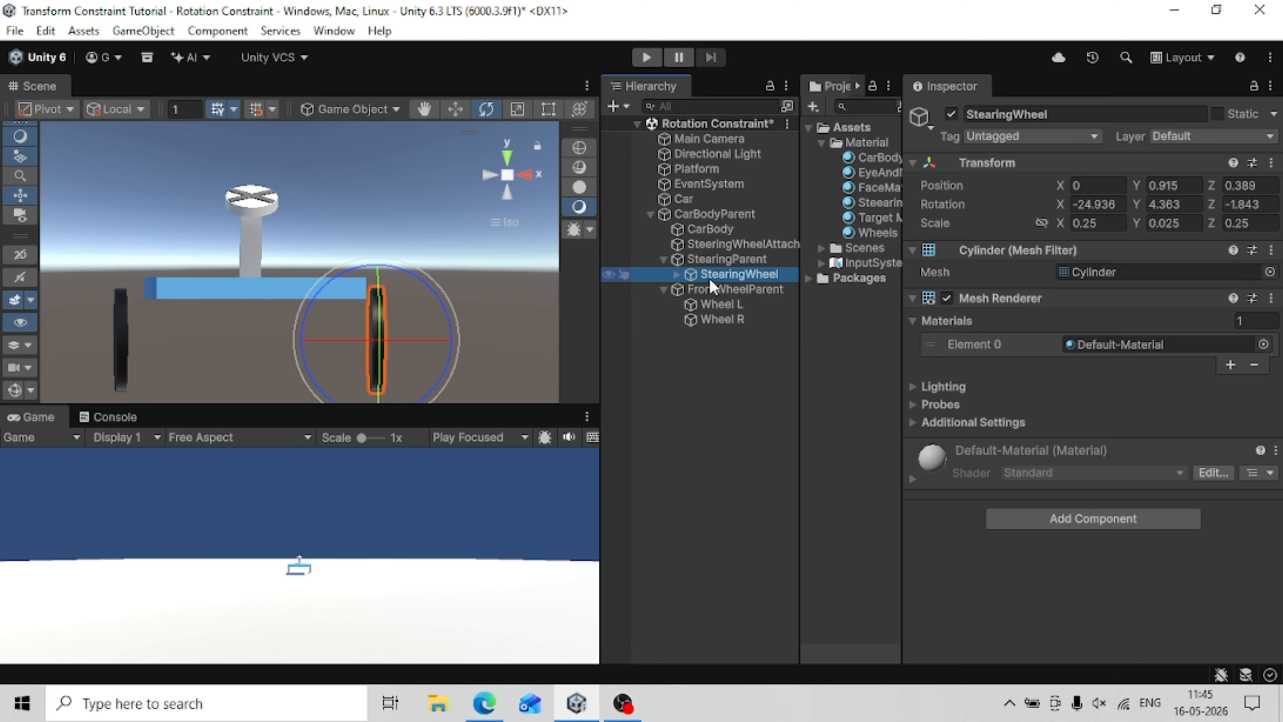
{"action": "left_click_drag", "start_coordinate": [297, 230], "coordinate": [416, 316]}
{"action": "mouse_move", "coordinate": [416, 316]}
{"action": "right_mouse_down"}
{"action": "mouse_move", "coordinate": [398, 315]}
{"action": "mouse_move", "coordinate": [411, 316]}
{"action": "right_mouse_up"}
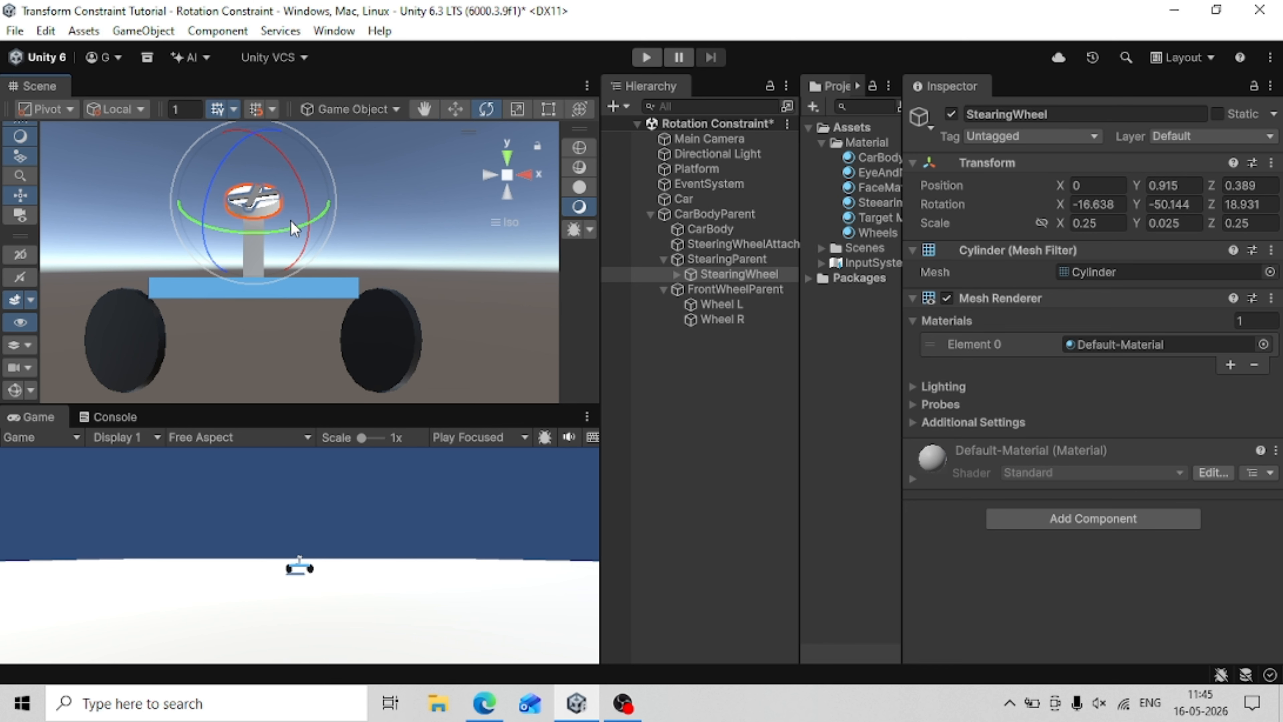
Switch the scene view to perspective and turn StearingWheel back to a Y rotation of about -1.1, watching the wheels from low down.
{"action": "left_click", "coordinate": [501, 222]}
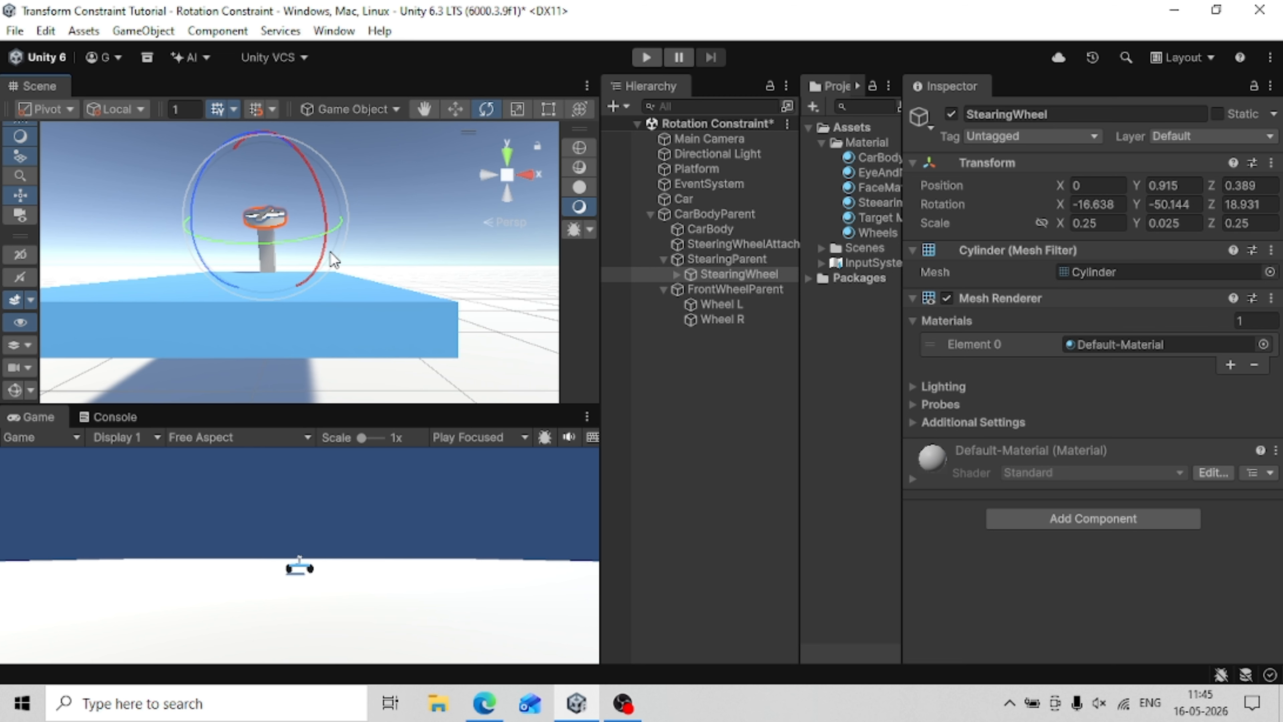
{"action": "middle_click_drag", "start_coordinate": [358, 244], "coordinate": [345, 182]}
{"action": "left_click_drag", "start_coordinate": [305, 181], "coordinate": [212, 187]}
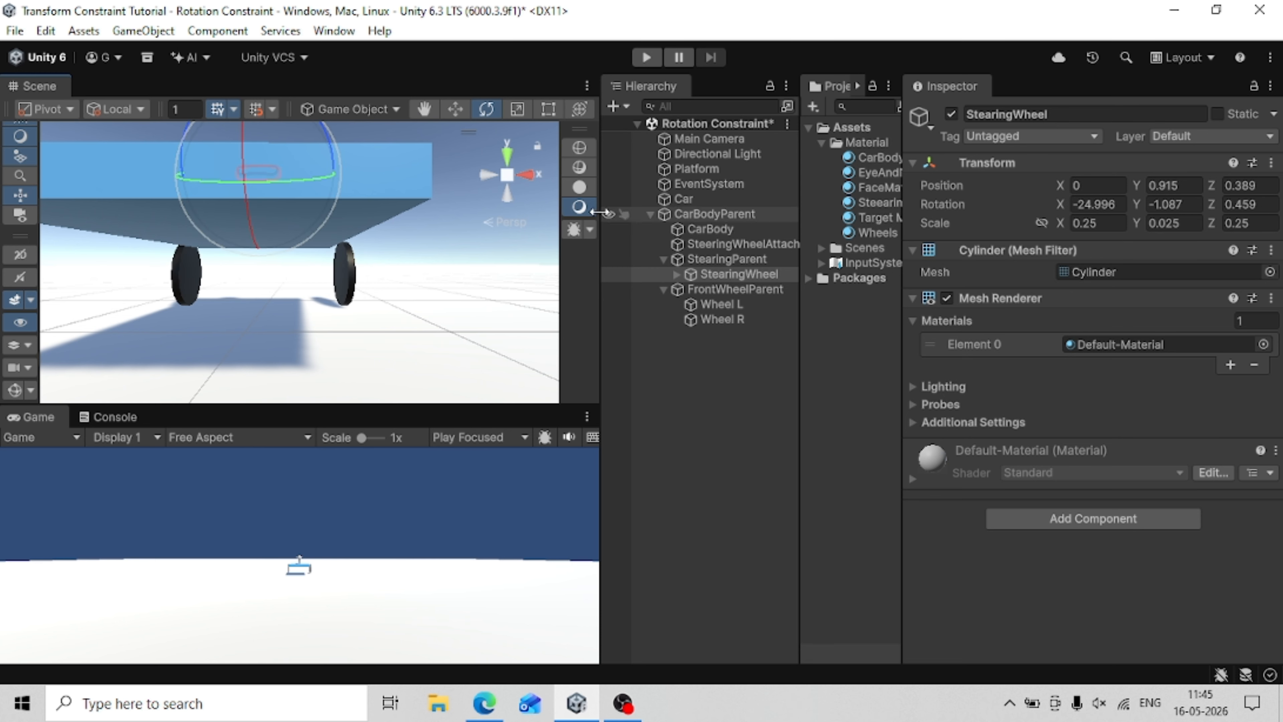